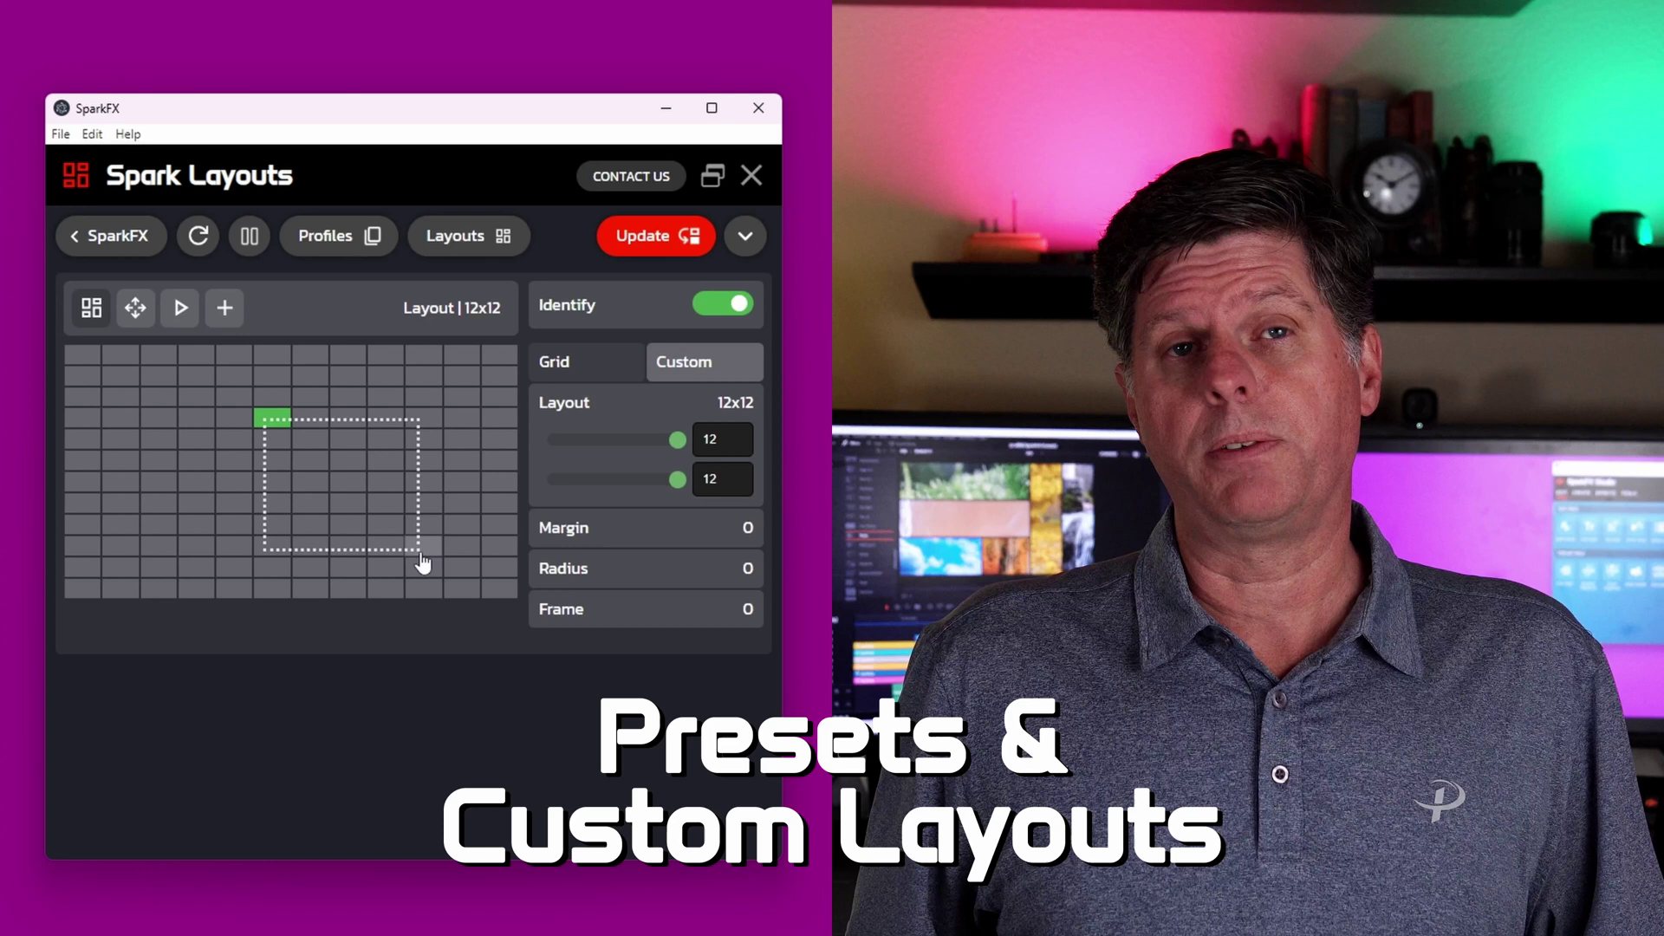
Draw a rectangular cell area on the custom 12x12 layout grid
{"action": "left_click_drag", "start_coordinate": [422, 563], "coordinate": [429, 551]}
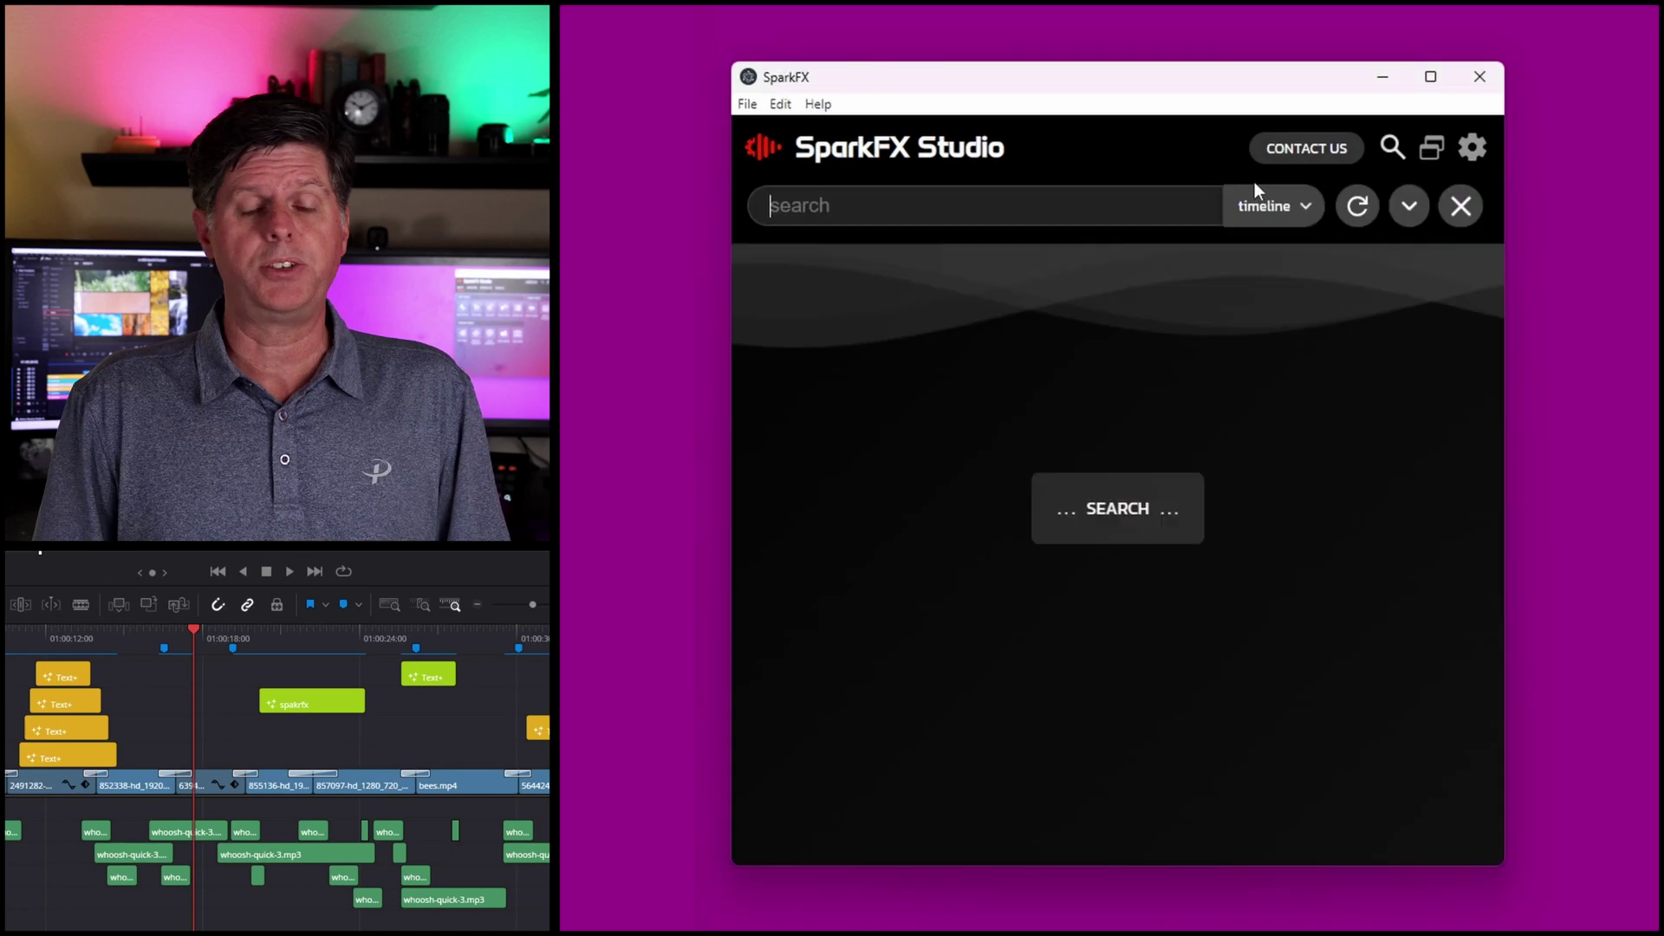
Search the timeline for "smart audio" and open an entry from the result list
{"action": "type", "text": "smart"}
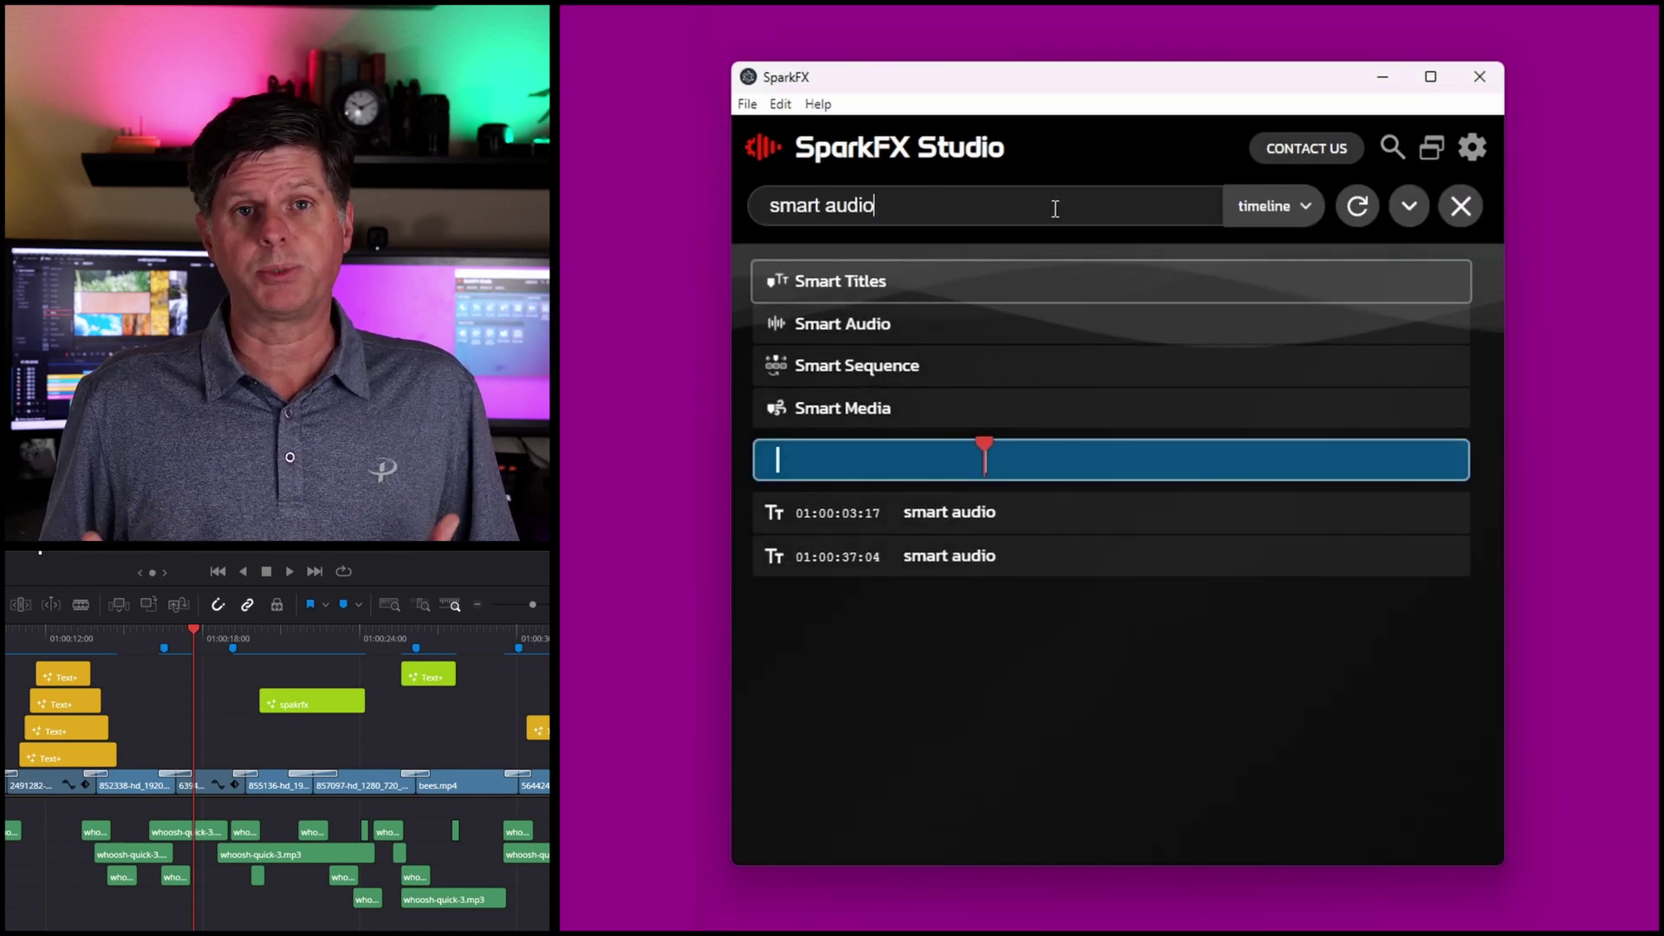
{"action": "type", "text": " audio"}
{"action": "key", "text": "Down"}
{"action": "key", "text": "Down"}
{"action": "key", "text": "Down"}
{"action": "key", "text": "Return"}
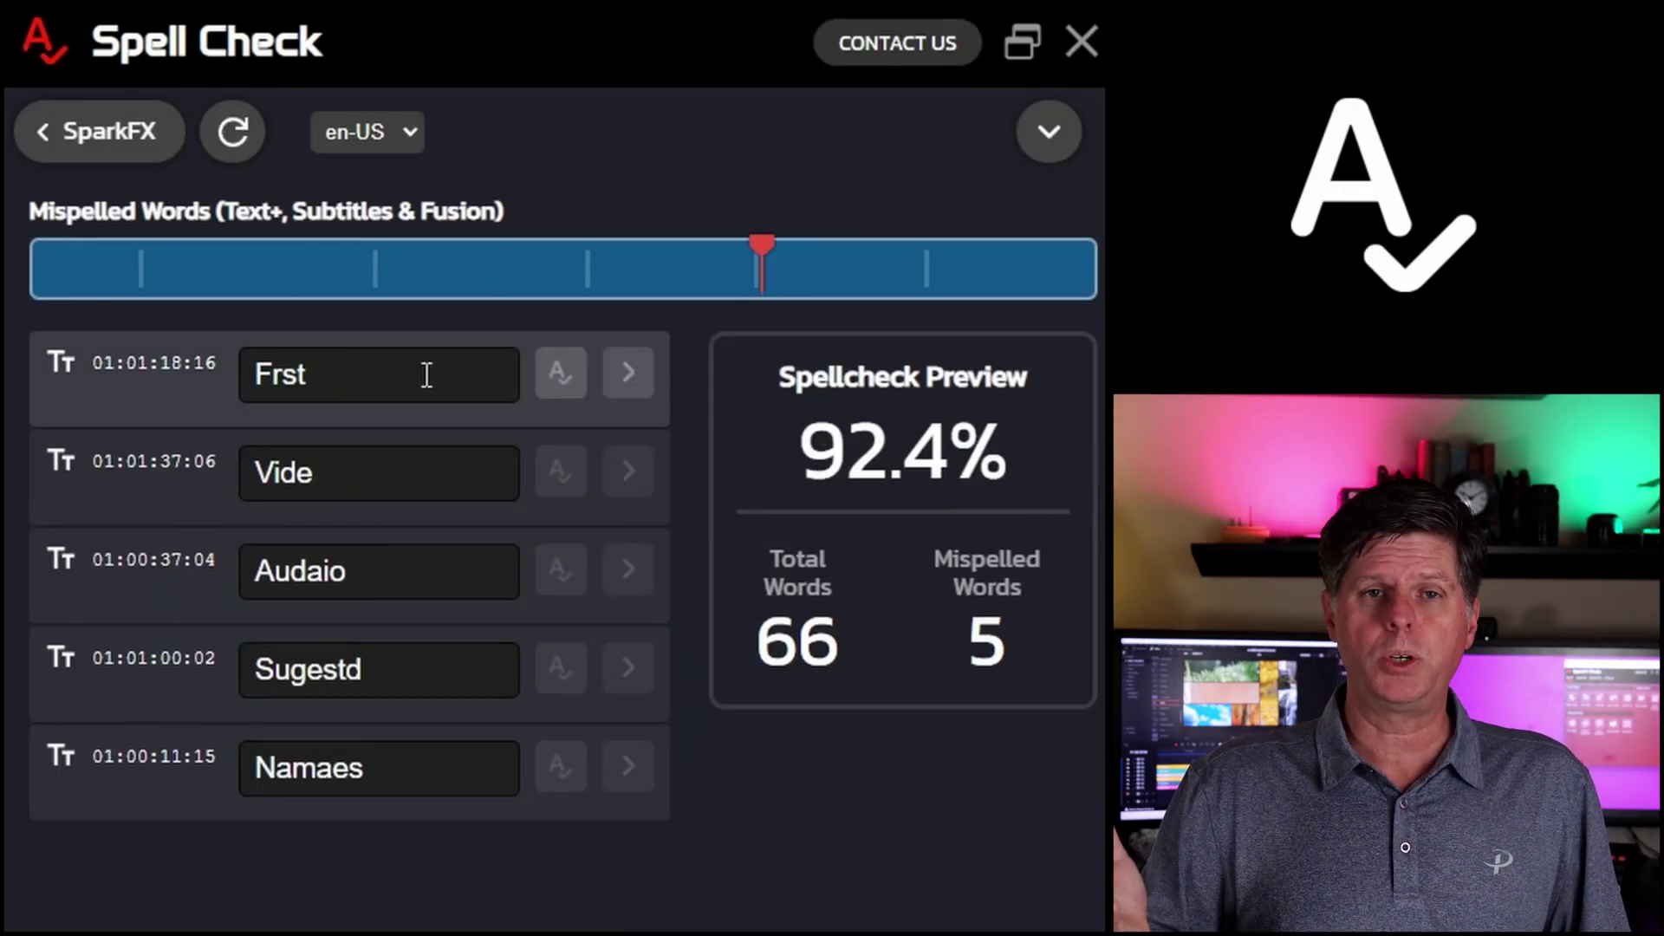
Correct the first three misspelled timeline words using the suggestions Frost, Video and audio
{"action": "left_click", "coordinate": [562, 377]}
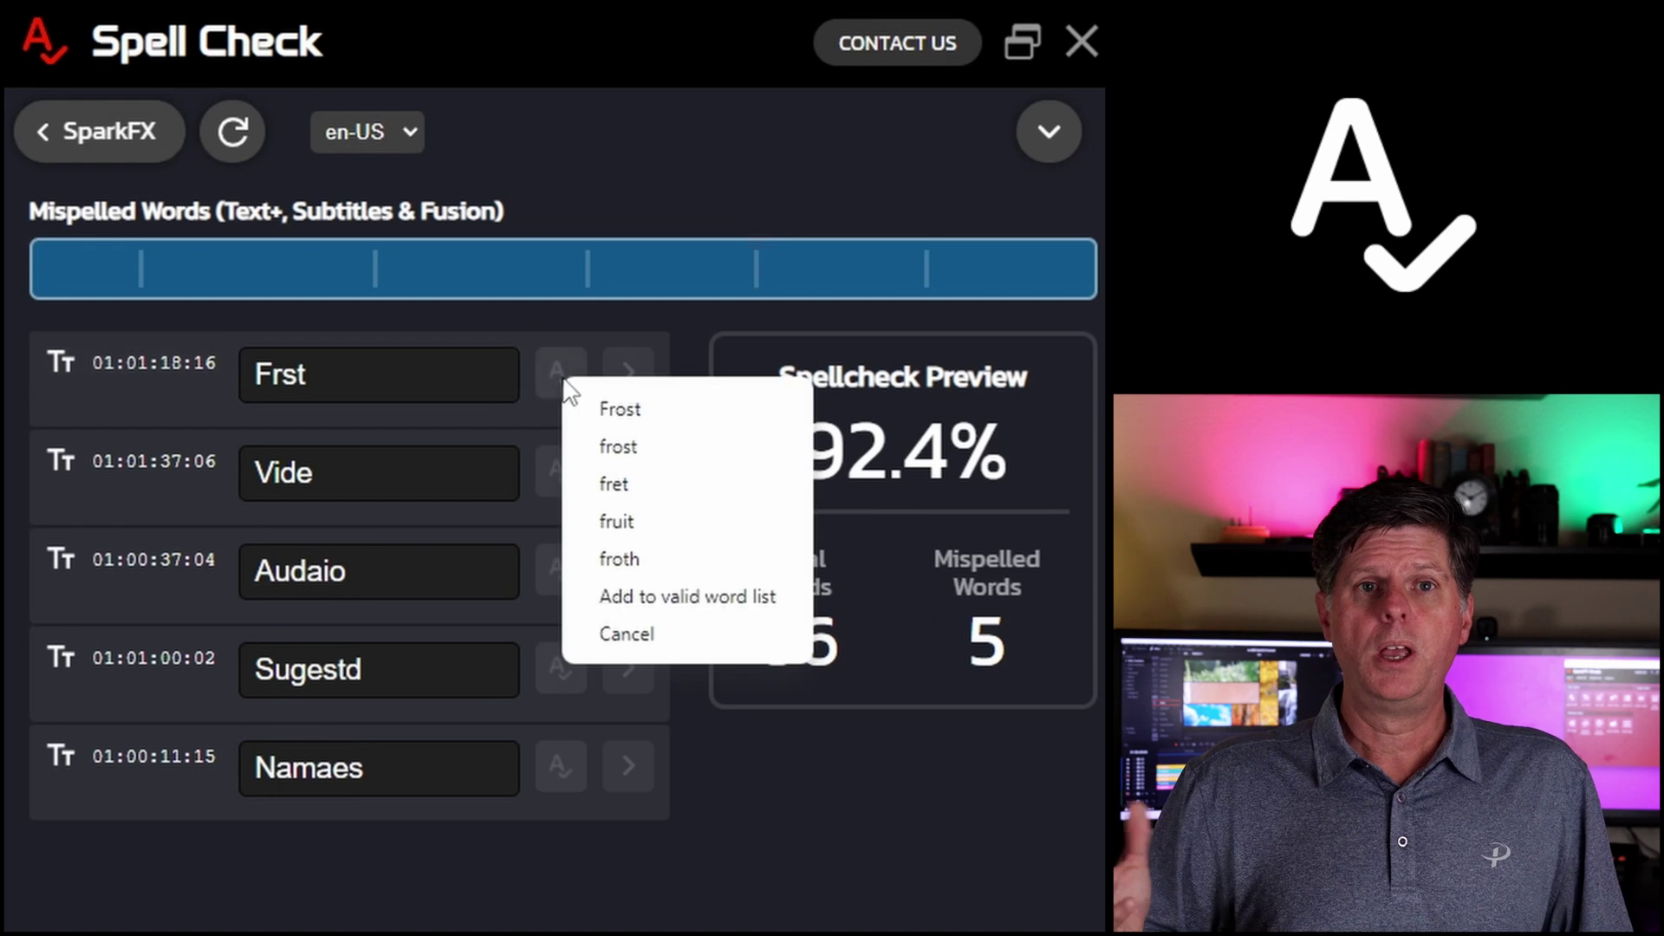
{"action": "left_click", "coordinate": [619, 409]}
{"action": "left_click", "coordinate": [561, 472]}
{"action": "left_click", "coordinate": [614, 513]}
{"action": "left_click", "coordinate": [560, 570]}
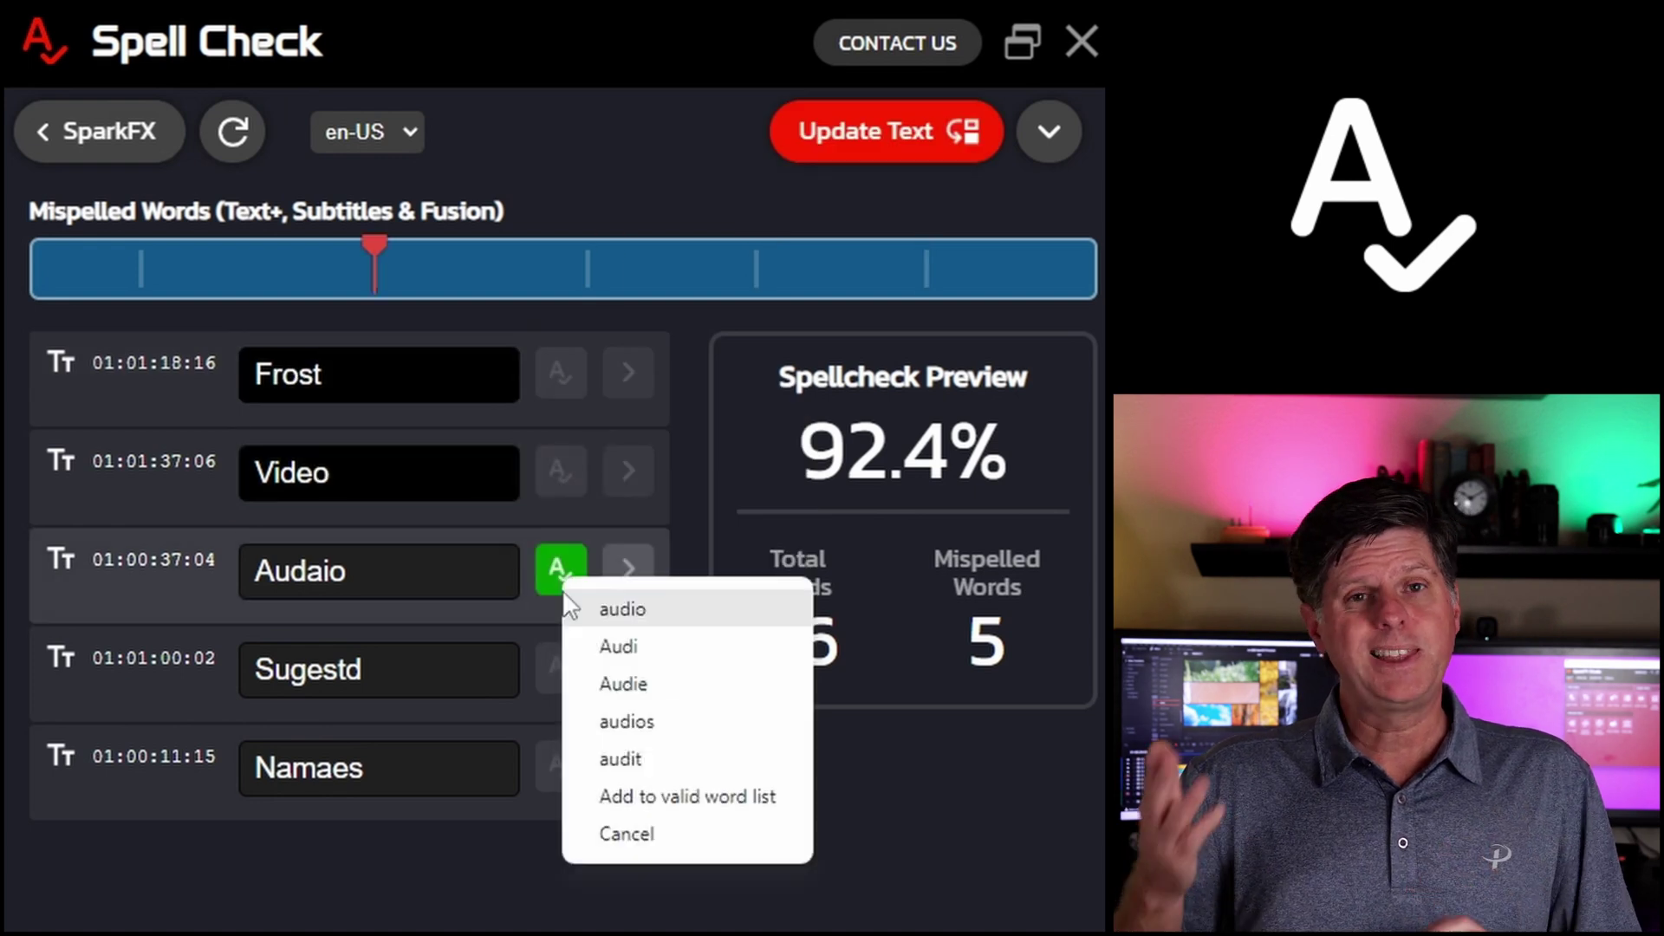
{"action": "left_click", "coordinate": [613, 611]}
Correct the last two misspelled words to Suggested and names, and update the timeline text with all corrections
{"action": "left_click", "coordinate": [562, 669]}
{"action": "left_click", "coordinate": [625, 744]}
{"action": "left_click", "coordinate": [559, 775]}
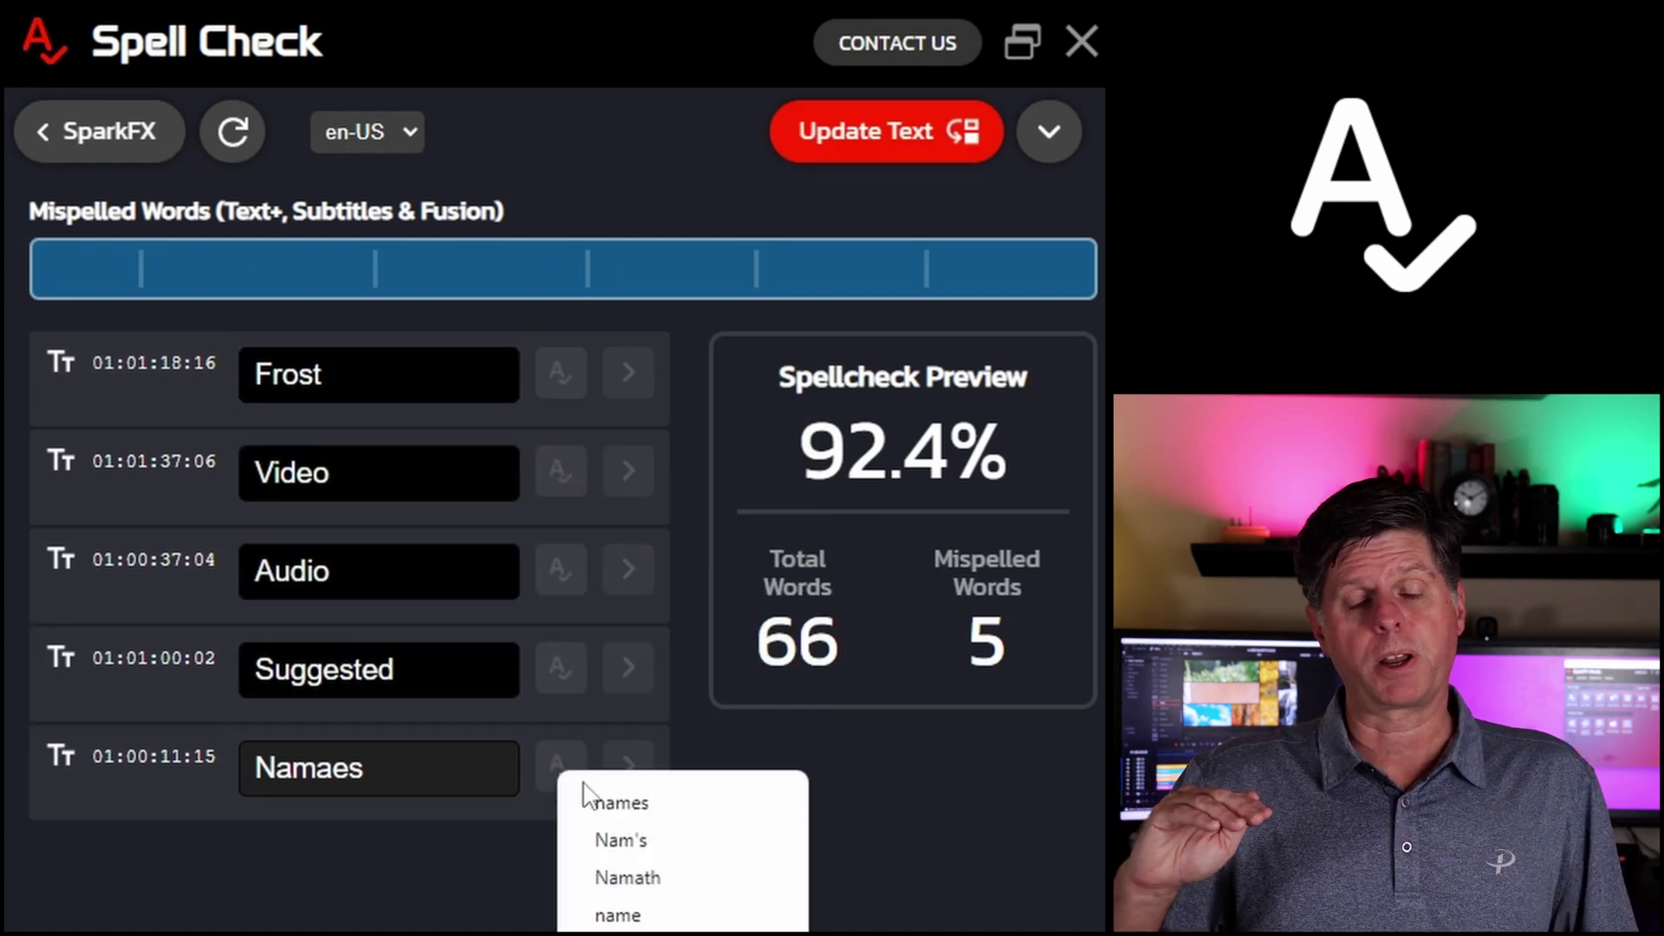
{"action": "left_click", "coordinate": [585, 793]}
{"action": "left_click", "coordinate": [875, 143]}
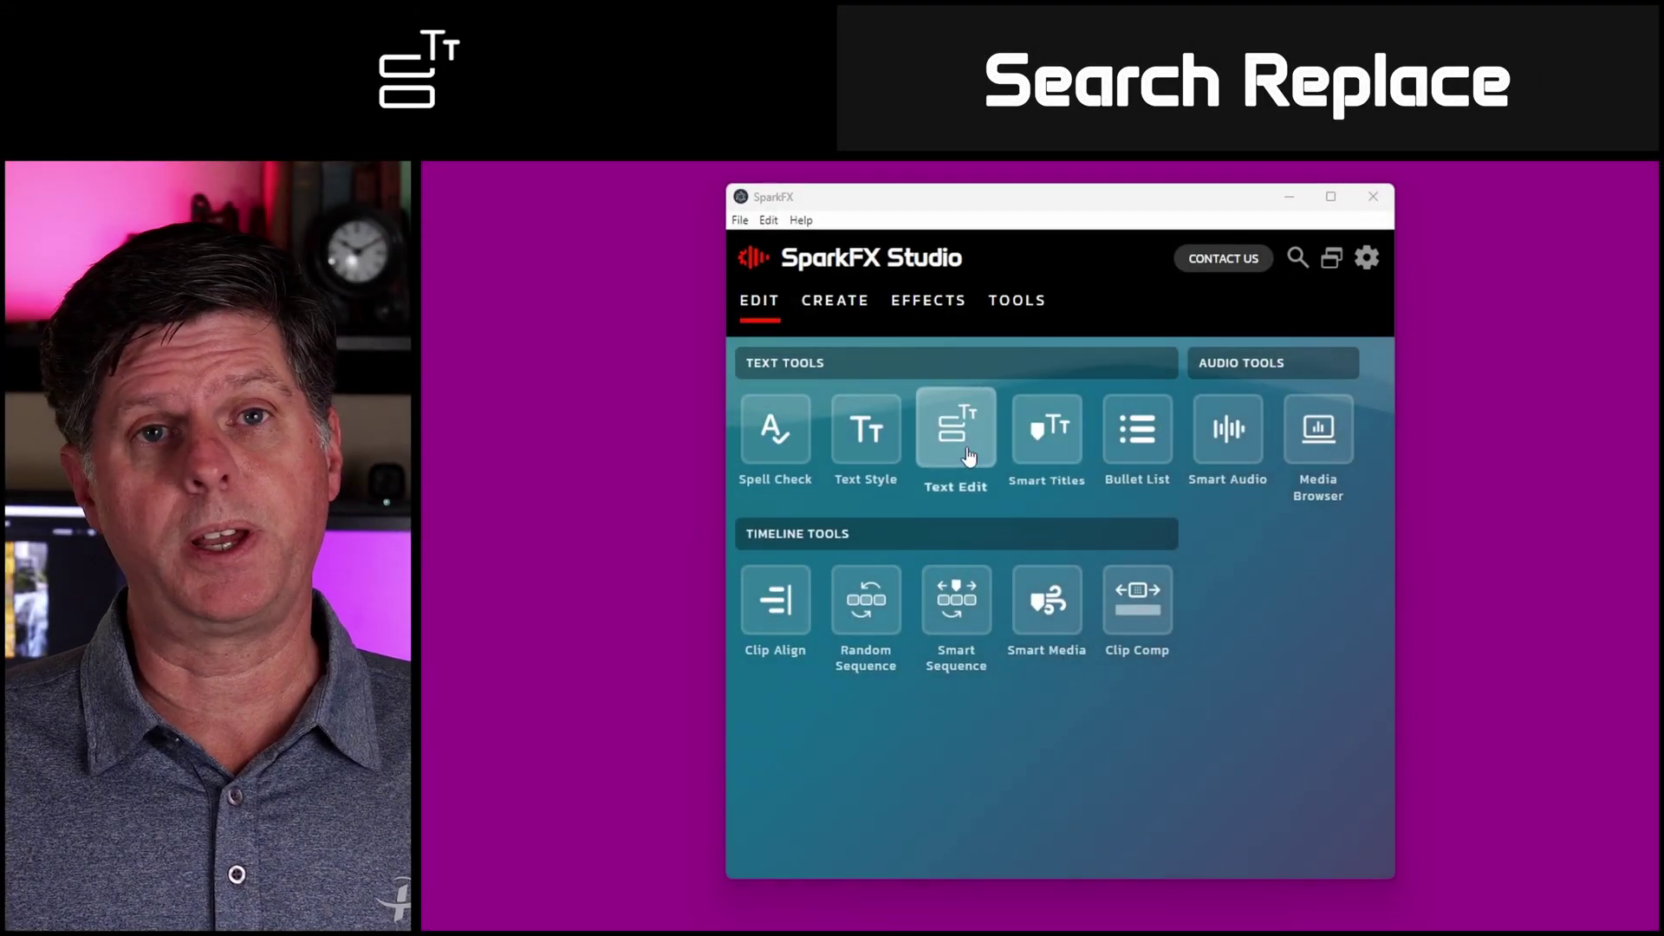
Open the Text Edit tool and fill its search/replace with "Find Text" and the replacement "Replace With Text!!!!!"
{"action": "left_click", "coordinate": [956, 431]}
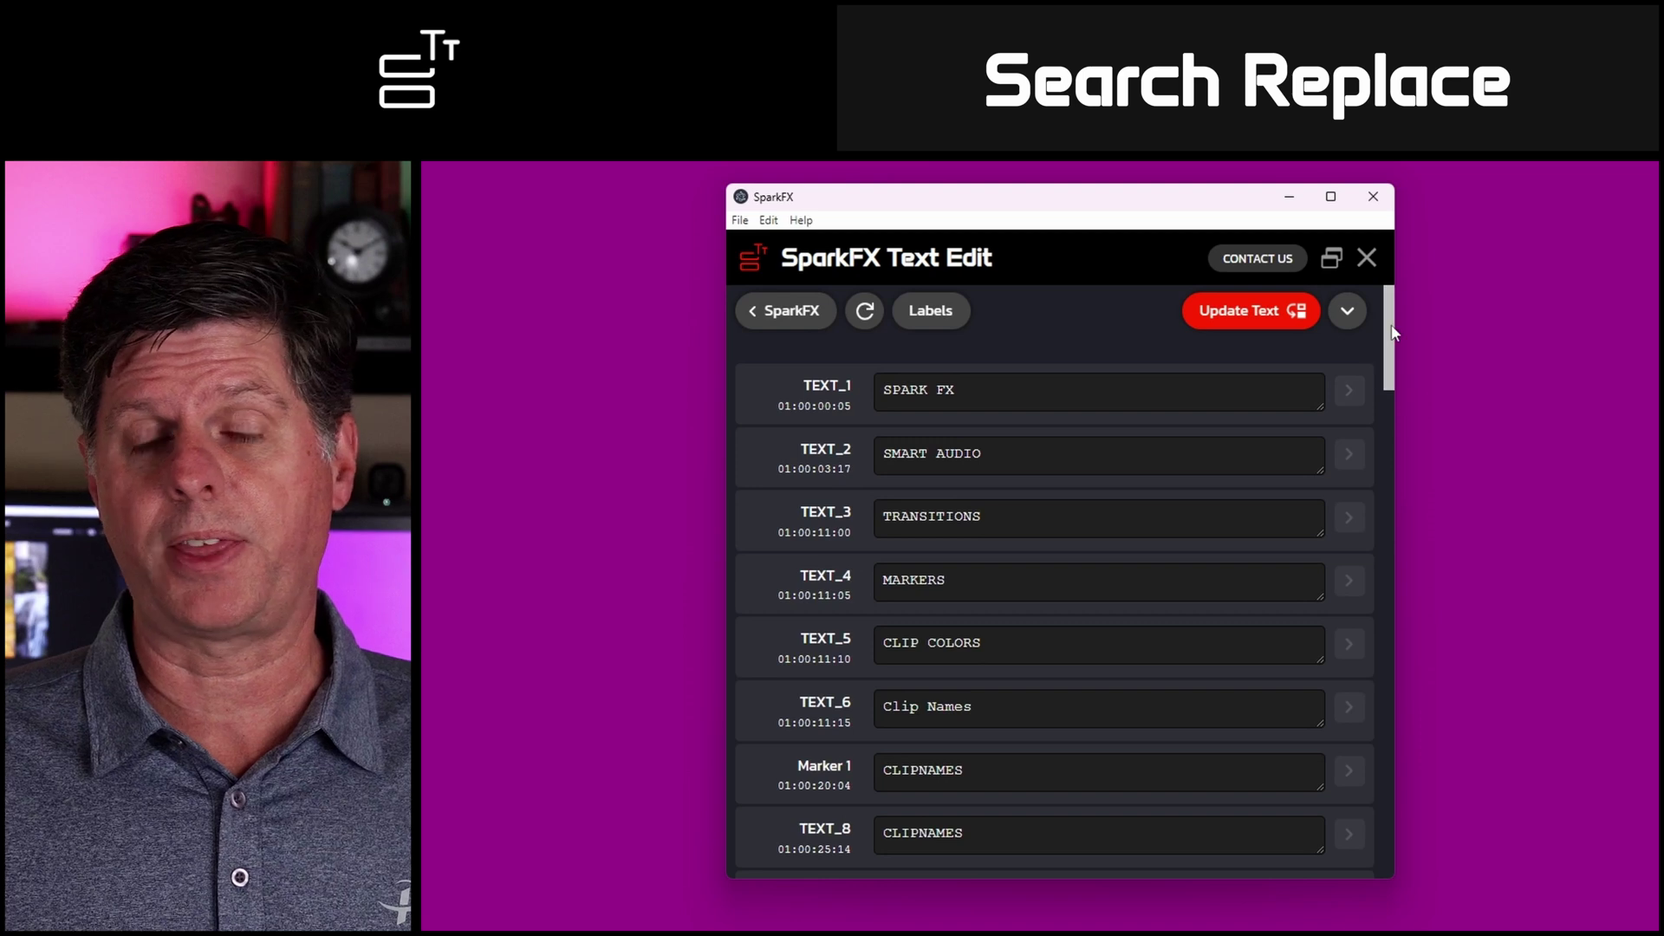
{"action": "mouse_move", "coordinate": [1391, 334]}
{"action": "left_mouse_down"}
{"action": "mouse_move", "coordinate": [1387, 564]}
{"action": "mouse_move", "coordinate": [1391, 342]}
{"action": "left_mouse_up"}
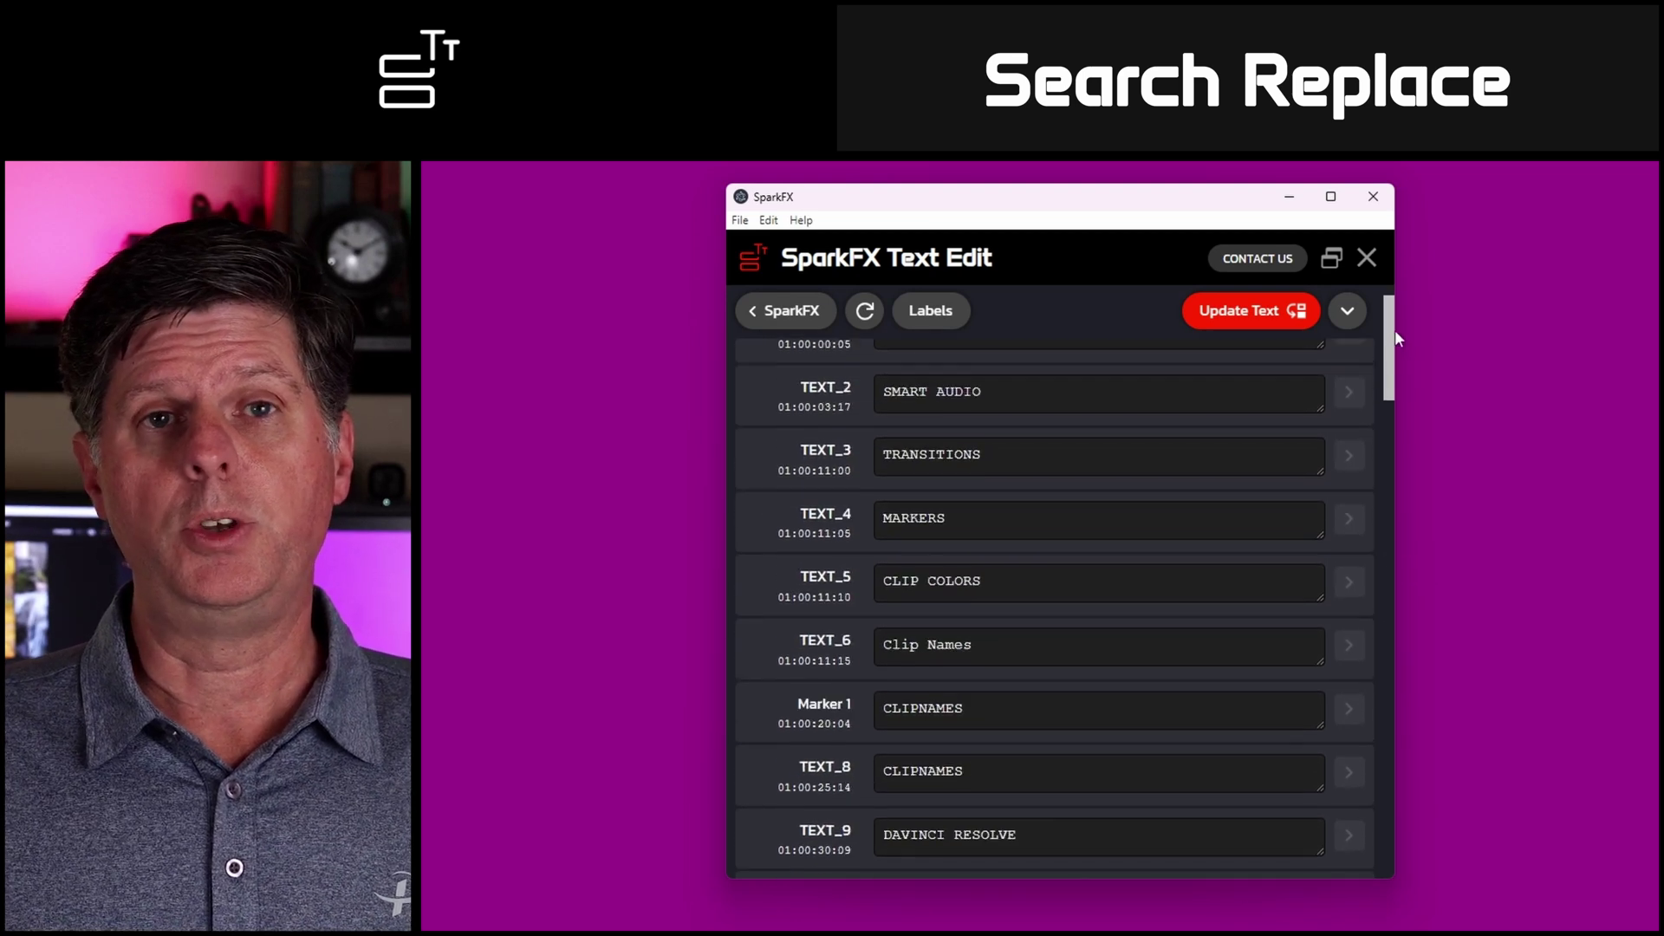
{"action": "left_click", "coordinate": [1350, 314]}
{"action": "left_click", "coordinate": [1272, 382]}
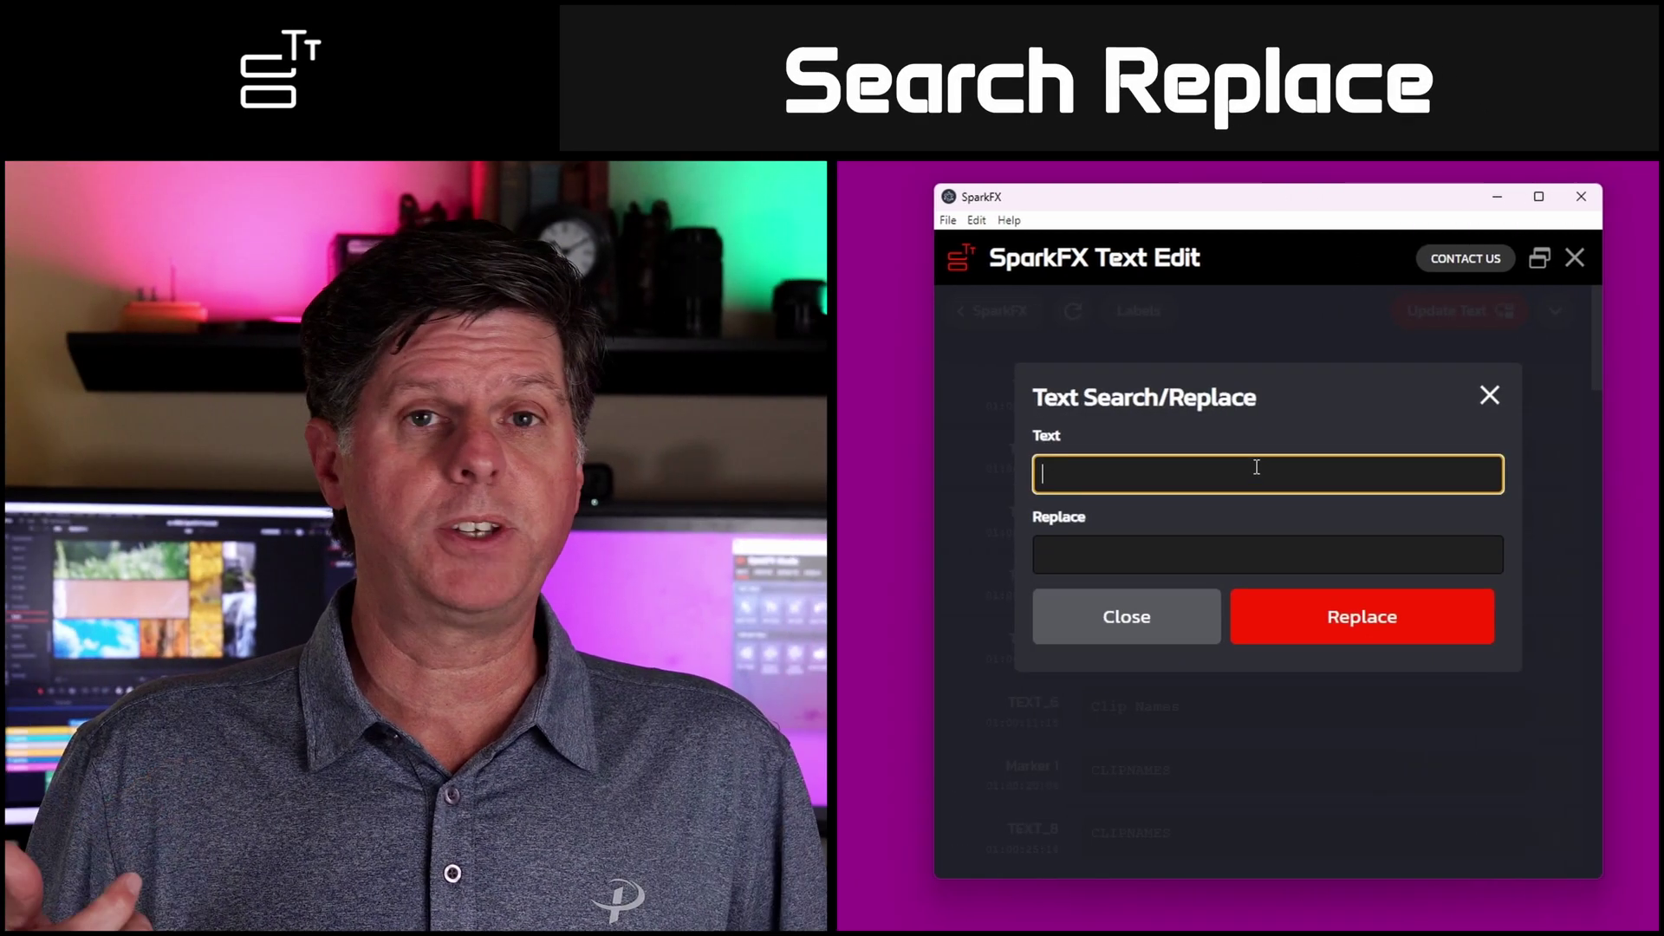
{"action": "type", "text": "Find Text"}
{"action": "key", "text": "Tab"}
{"action": "type", "text": "Replace With T"}
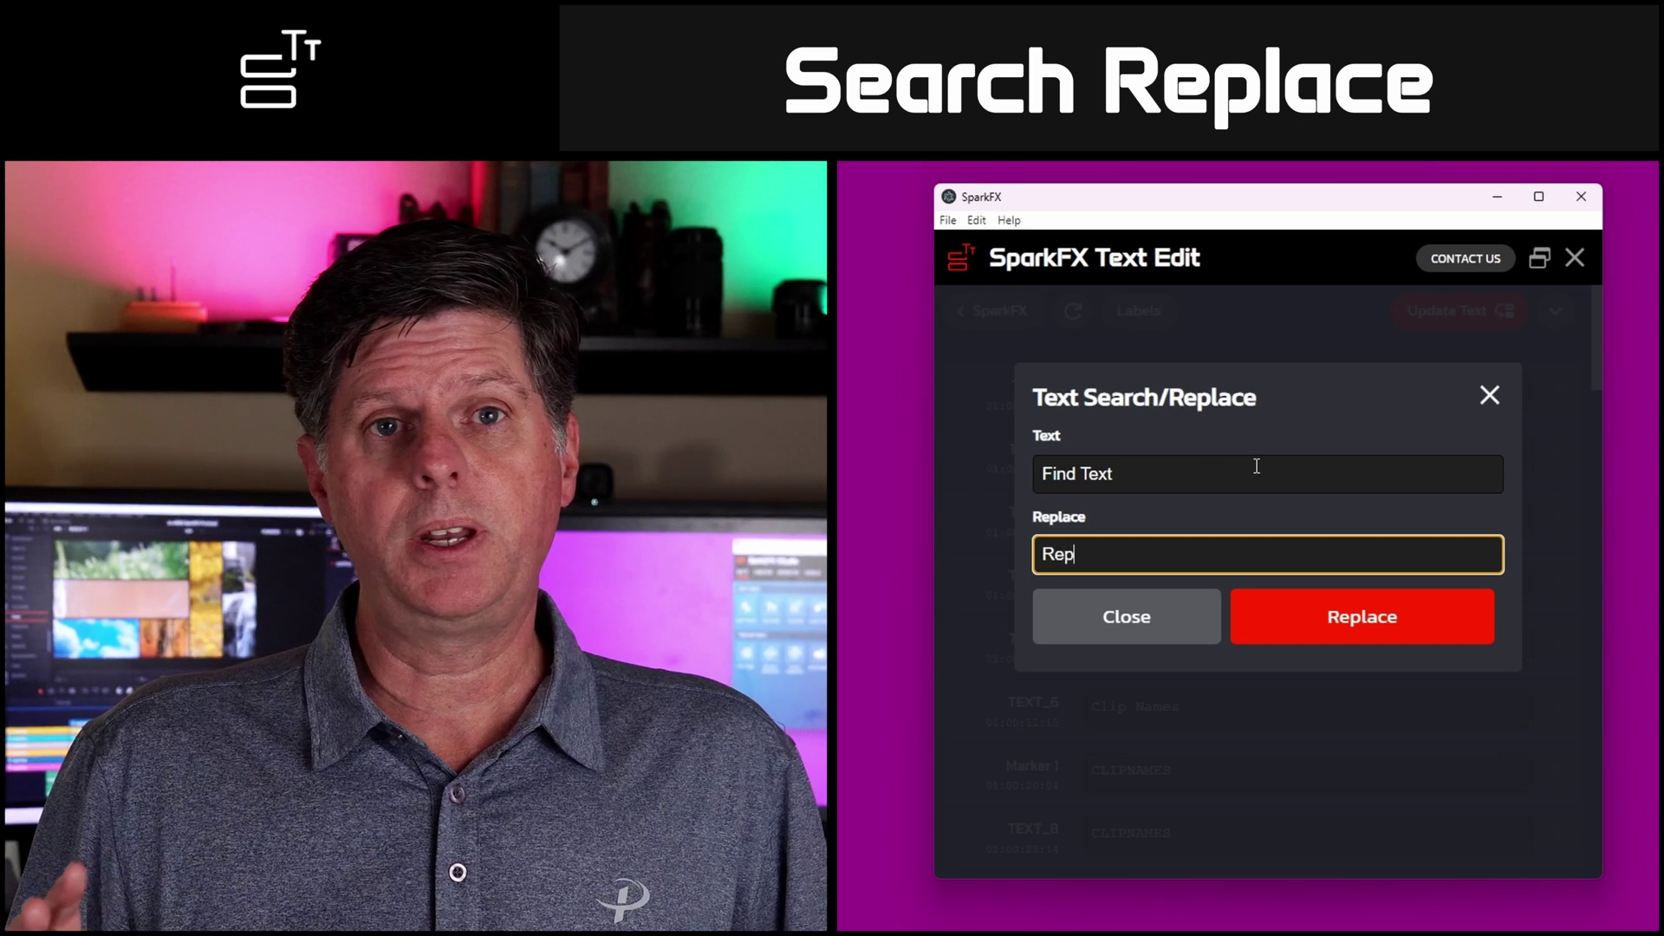
{"action": "type", "text": "ext!!!!!"}
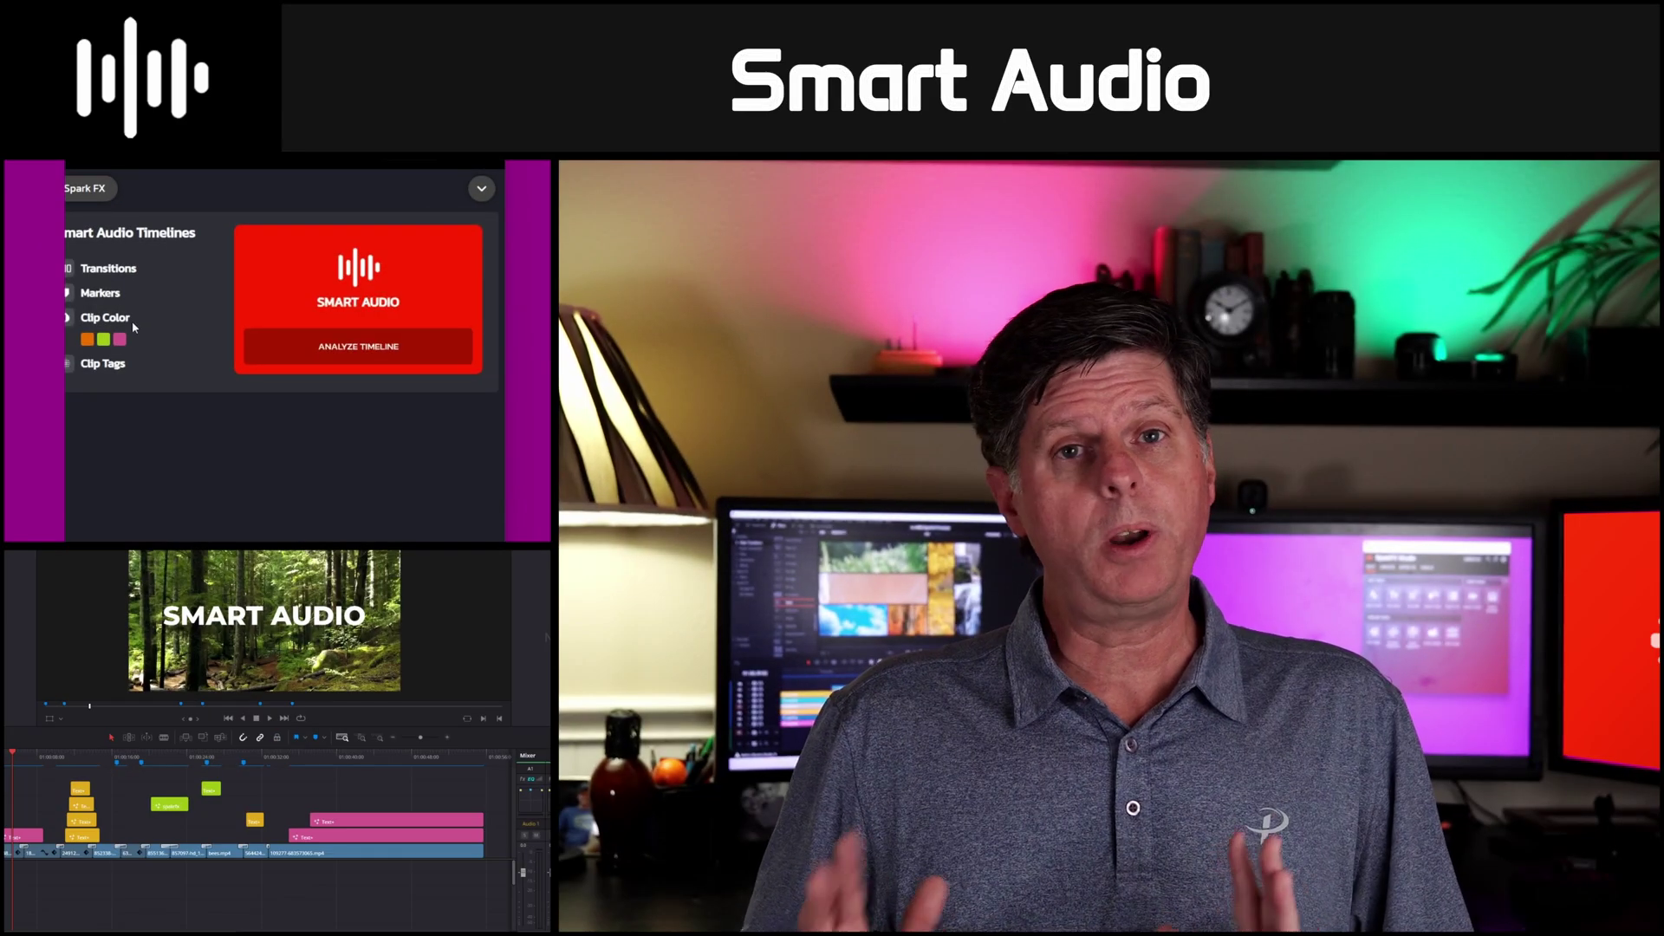
Analyze the timeline with Smart Audio and insert the matched whoosh sounds
{"action": "left_click", "coordinate": [351, 351]}
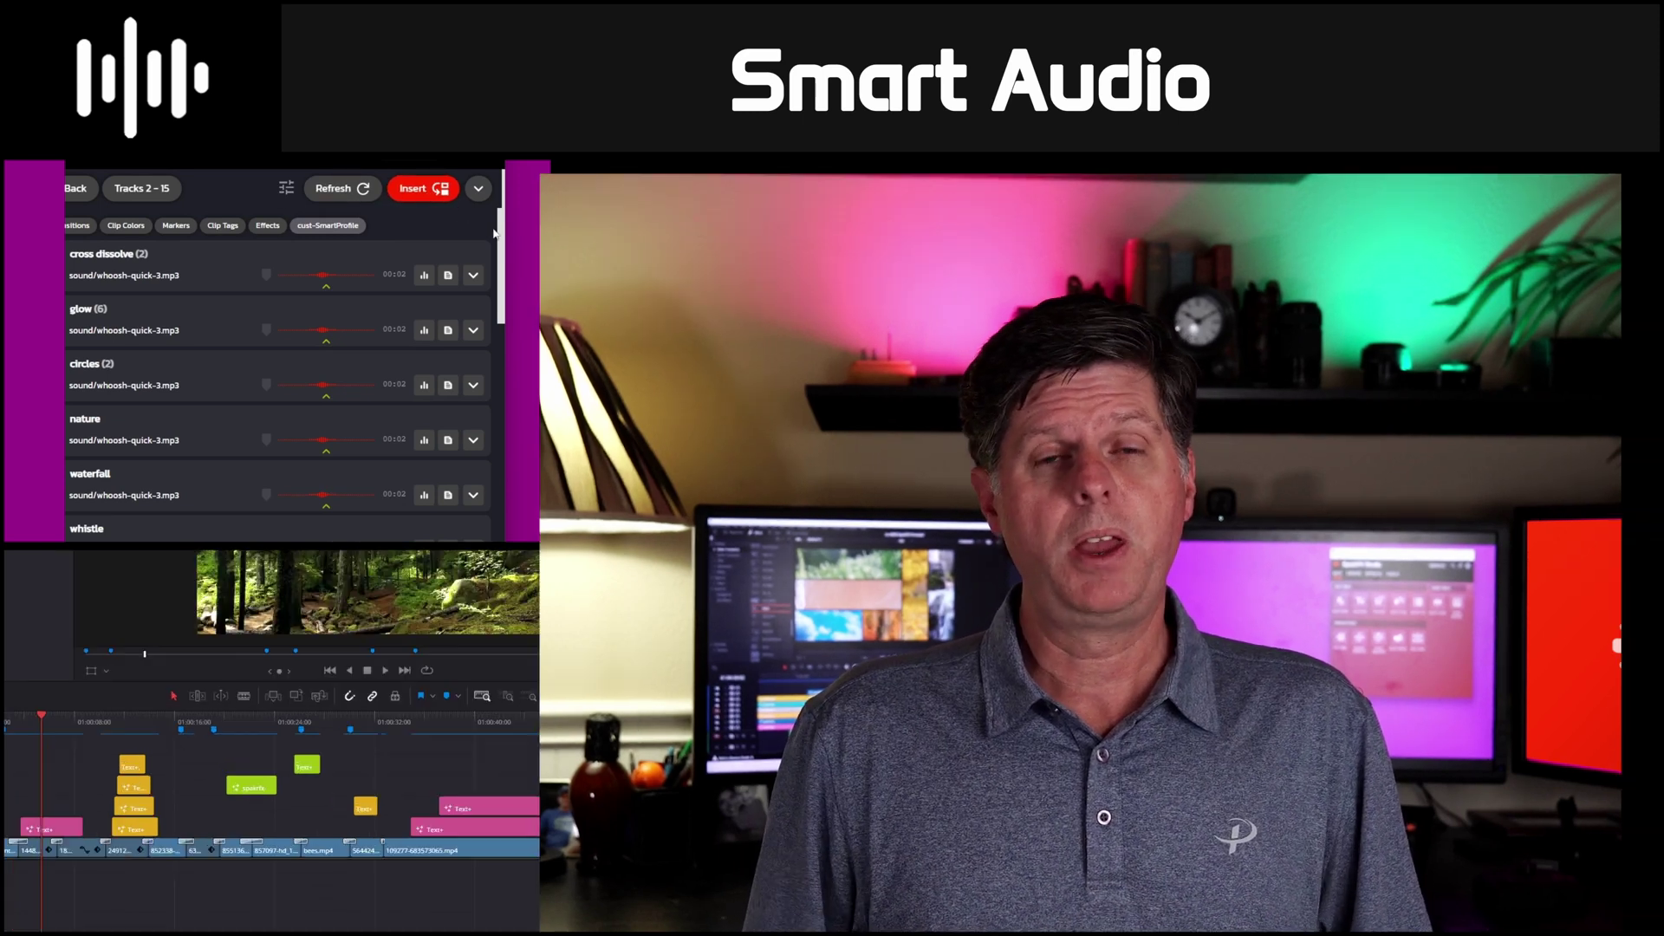
{"action": "mouse_move", "coordinate": [499, 227]}
{"action": "left_mouse_down"}
{"action": "mouse_move", "coordinate": [474, 481]}
{"action": "mouse_move", "coordinate": [469, 242]}
{"action": "left_mouse_up"}
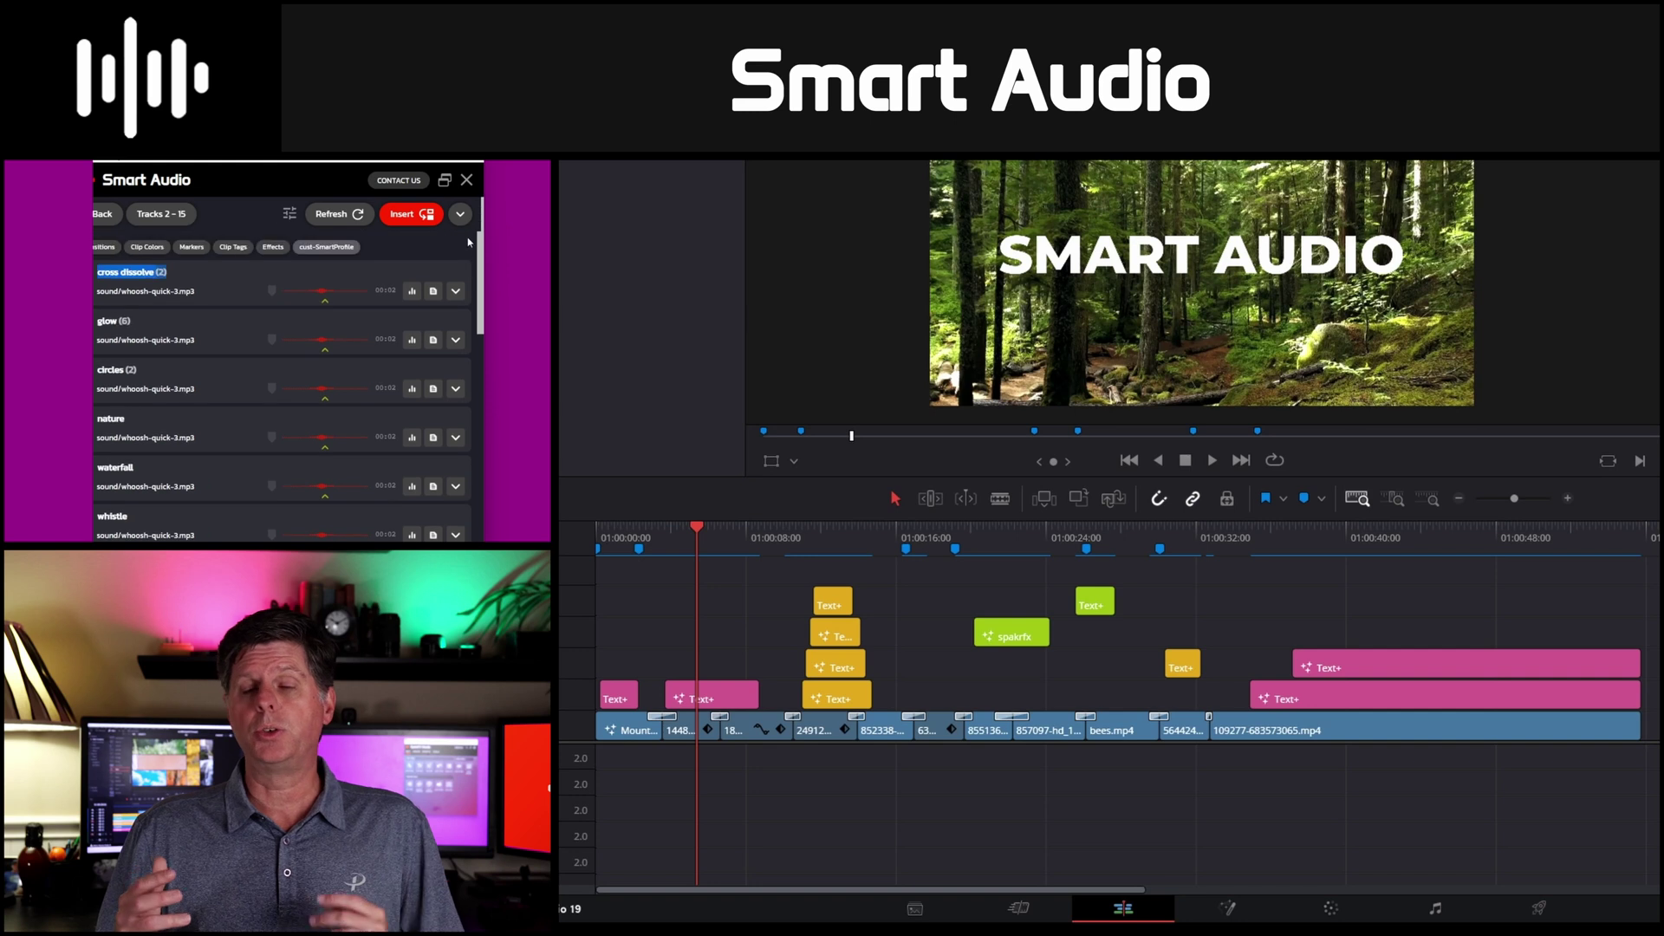
{"action": "left_click", "coordinate": [422, 217]}
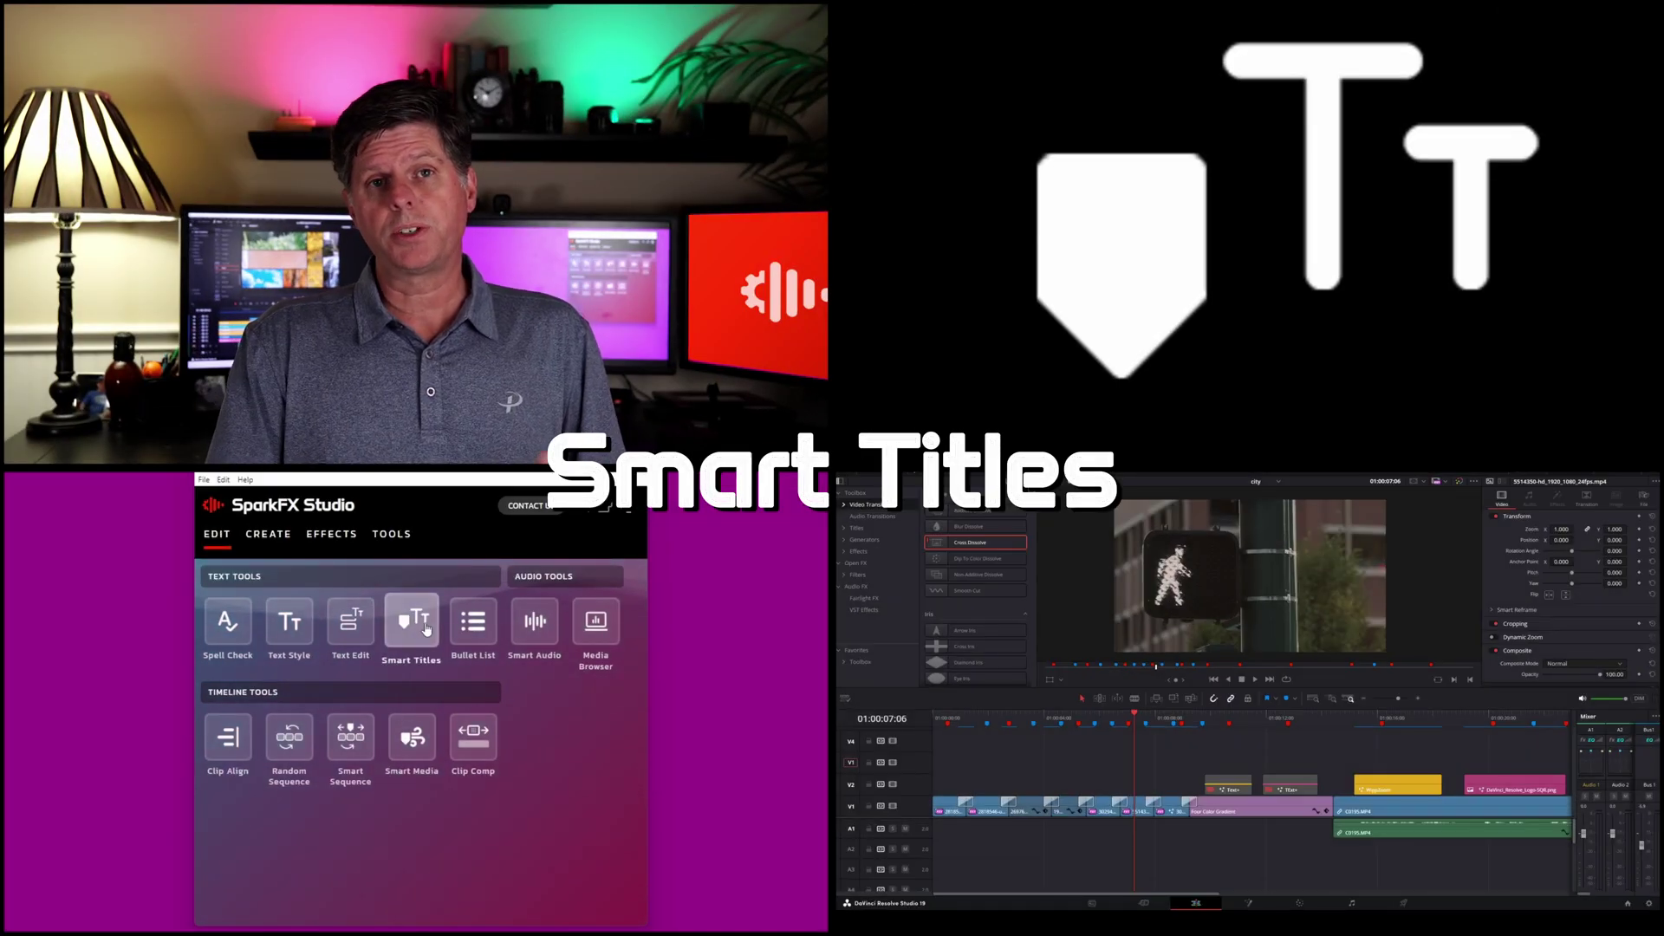
Add Smart Titles at the timeline markers using the FunTitle comp on track 3 with a 1 sec length
{"action": "left_click", "coordinate": [427, 628]}
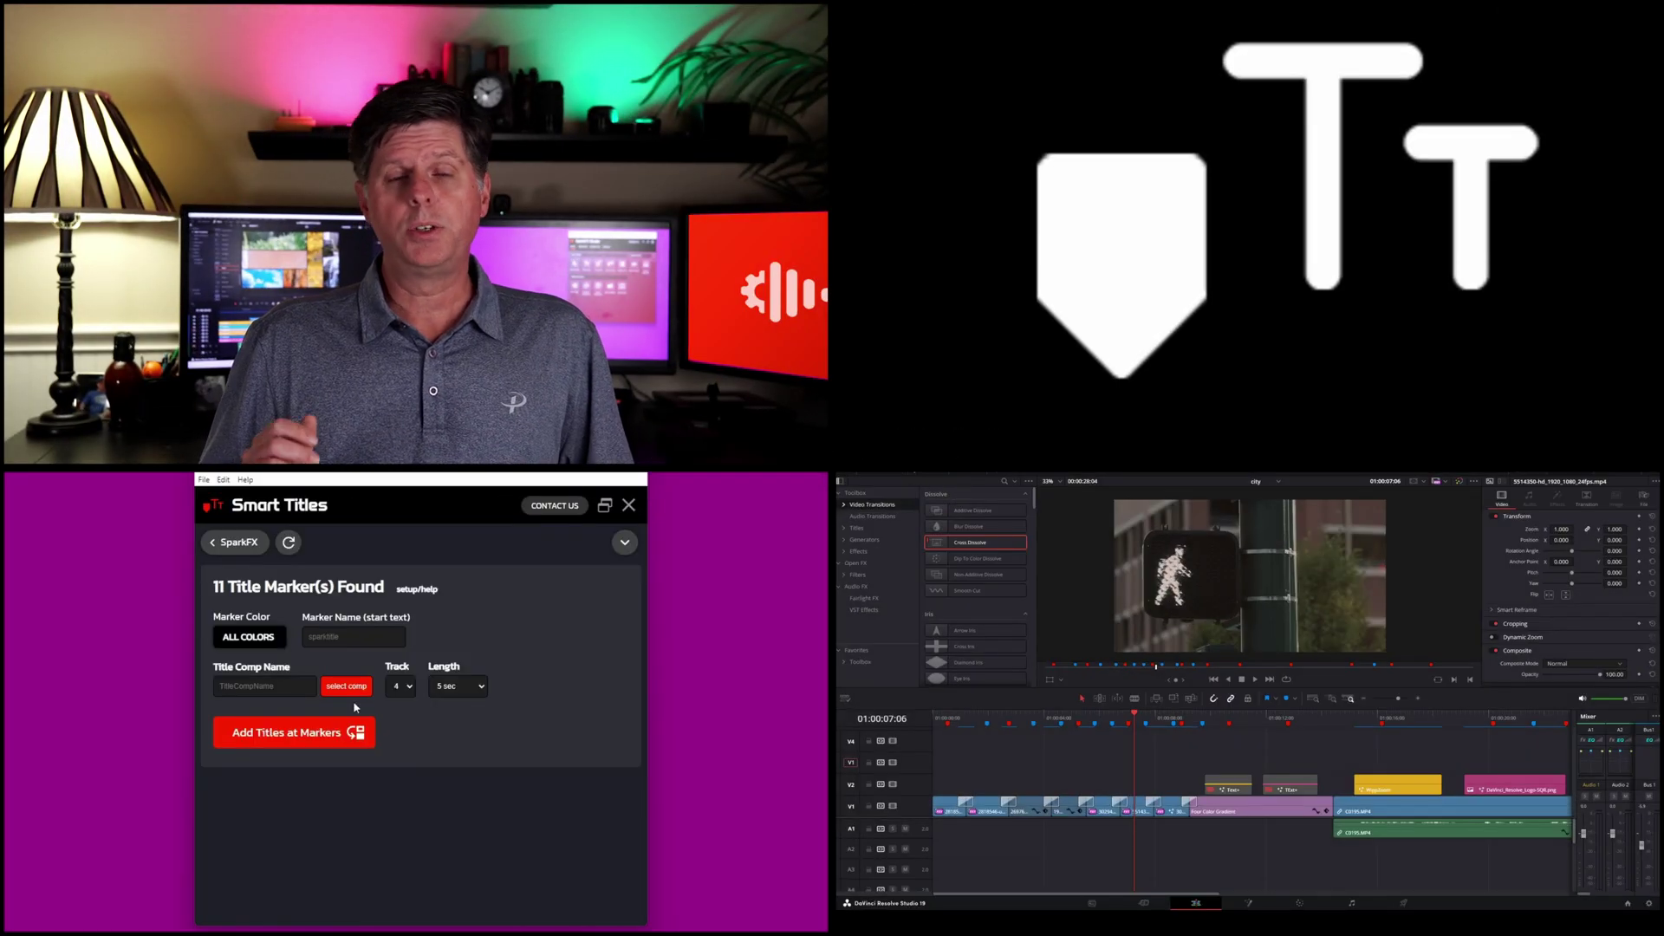
{"action": "left_click", "coordinate": [351, 693]}
{"action": "left_click", "coordinate": [291, 626]}
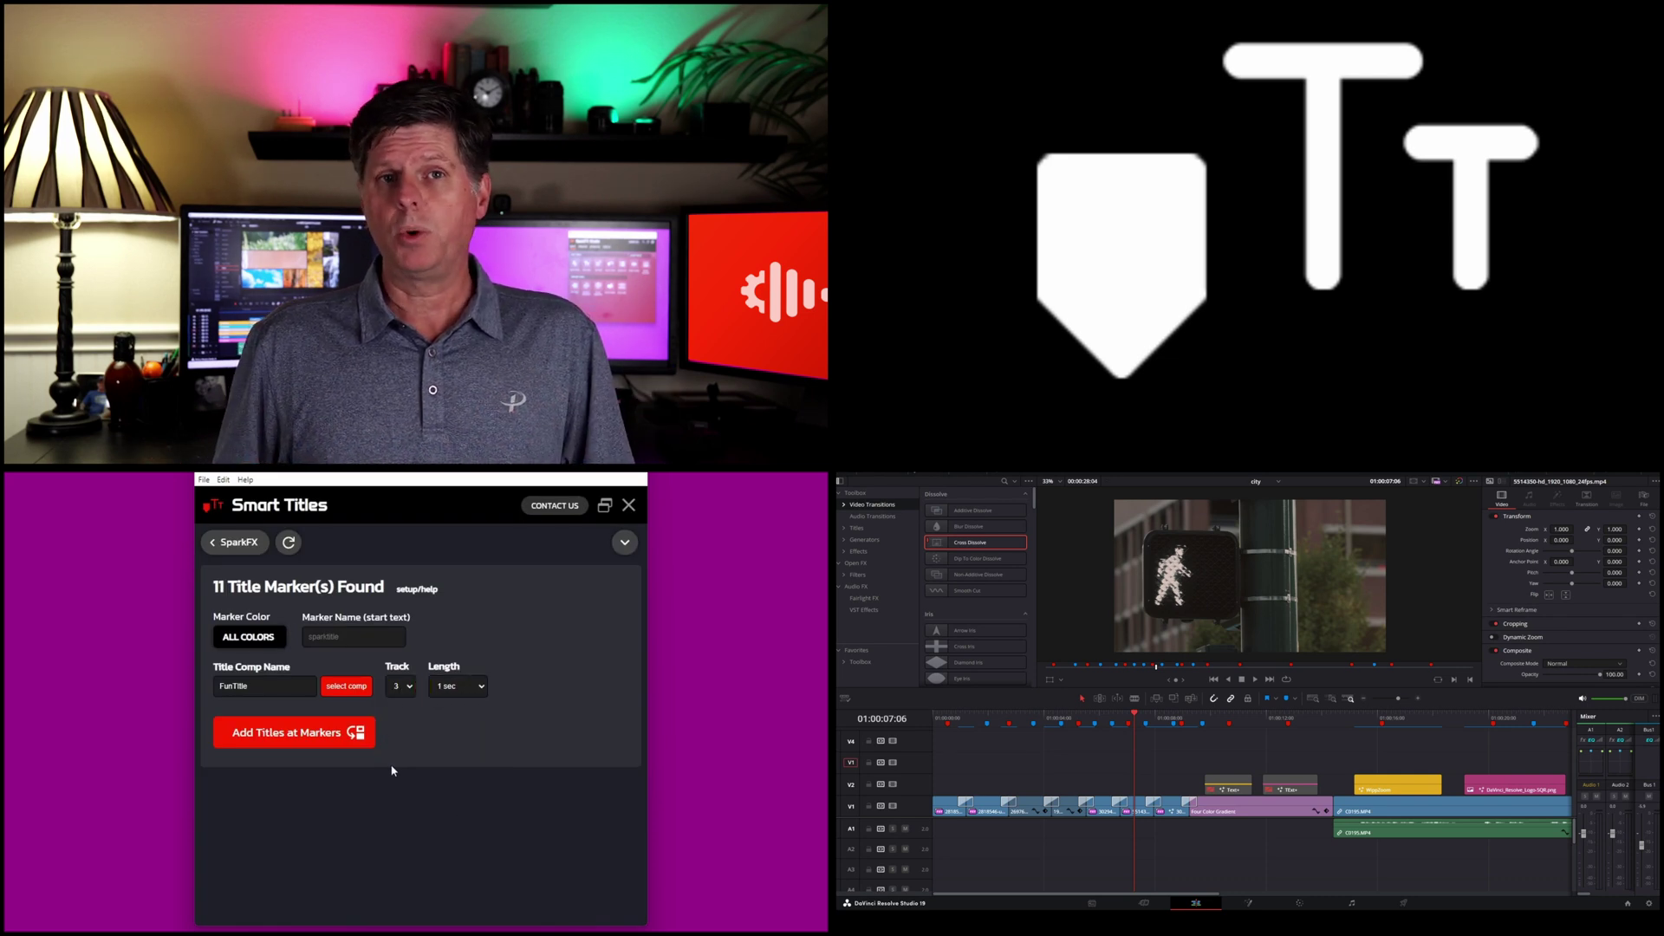
{"action": "left_click", "coordinate": [348, 737]}
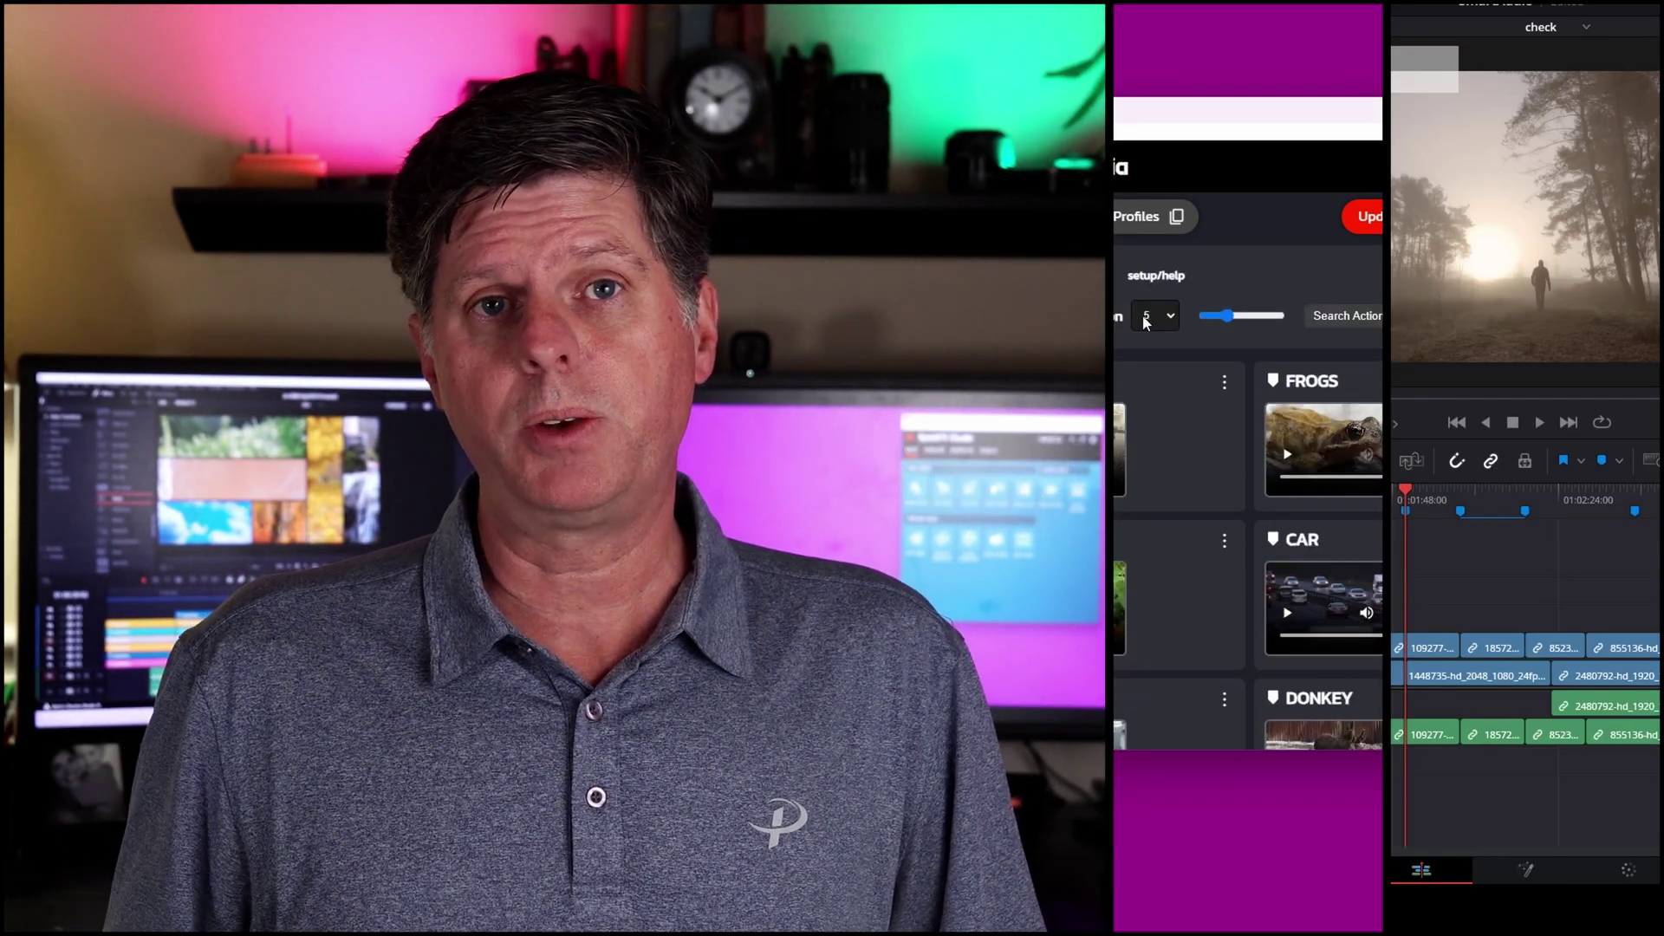
Set the Smart Media clip duration to 7 and update the timeline with the marker clips
{"action": "left_click", "coordinate": [1156, 316]}
{"action": "left_click", "coordinate": [1152, 431]}
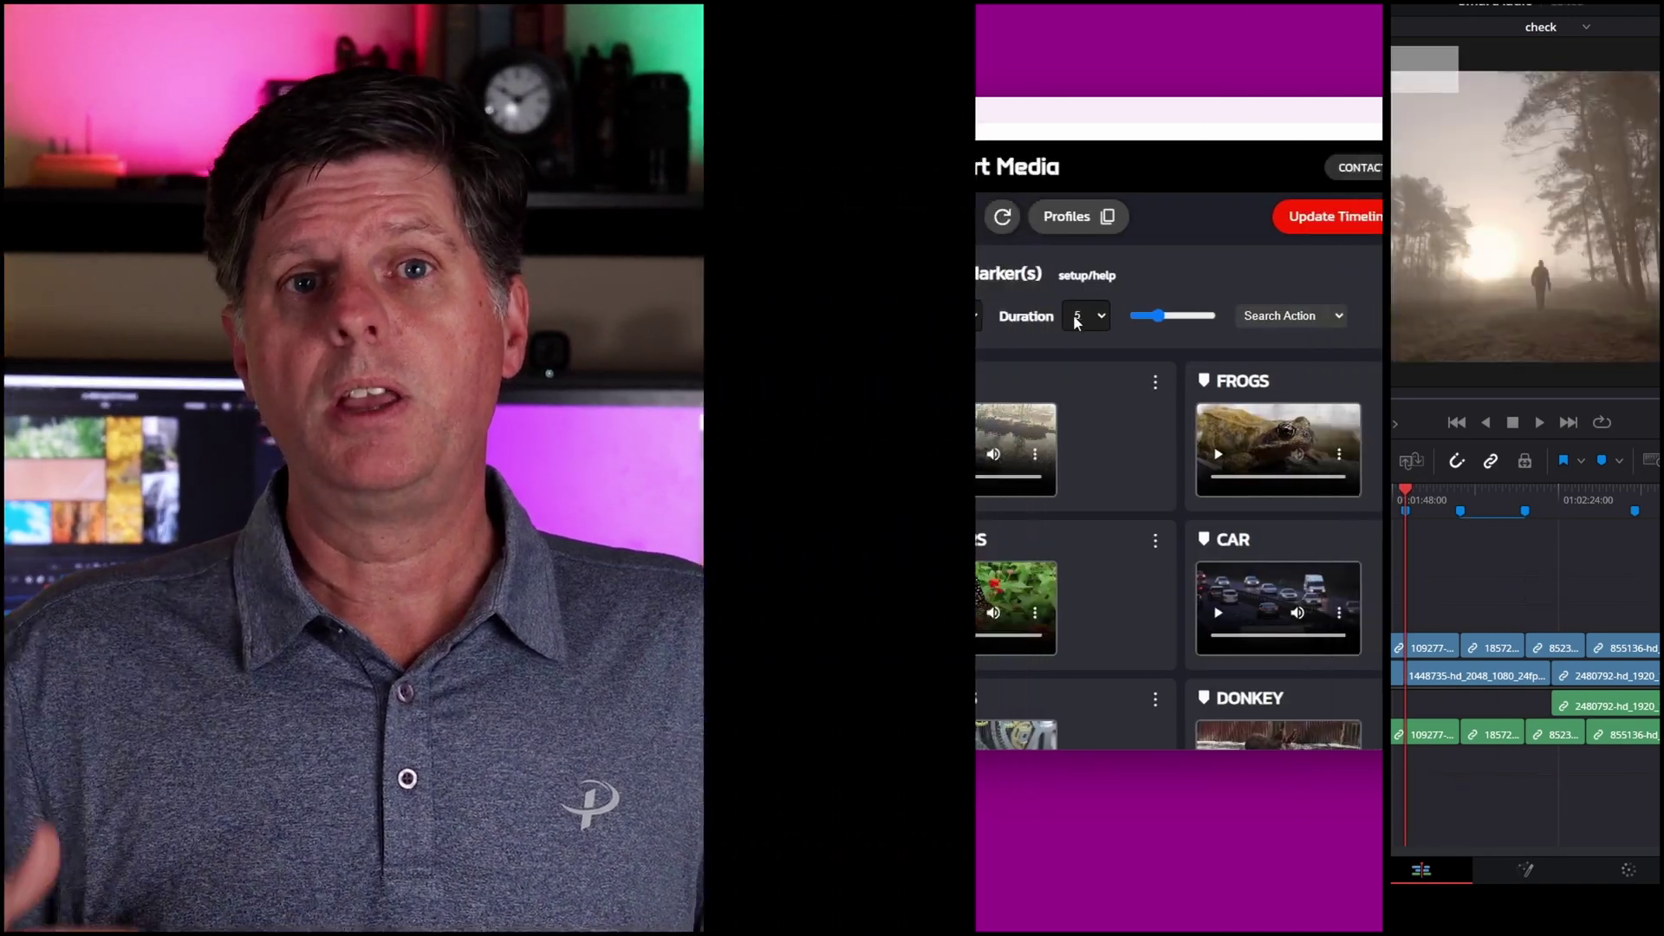
{"action": "left_click", "coordinate": [1076, 319]}
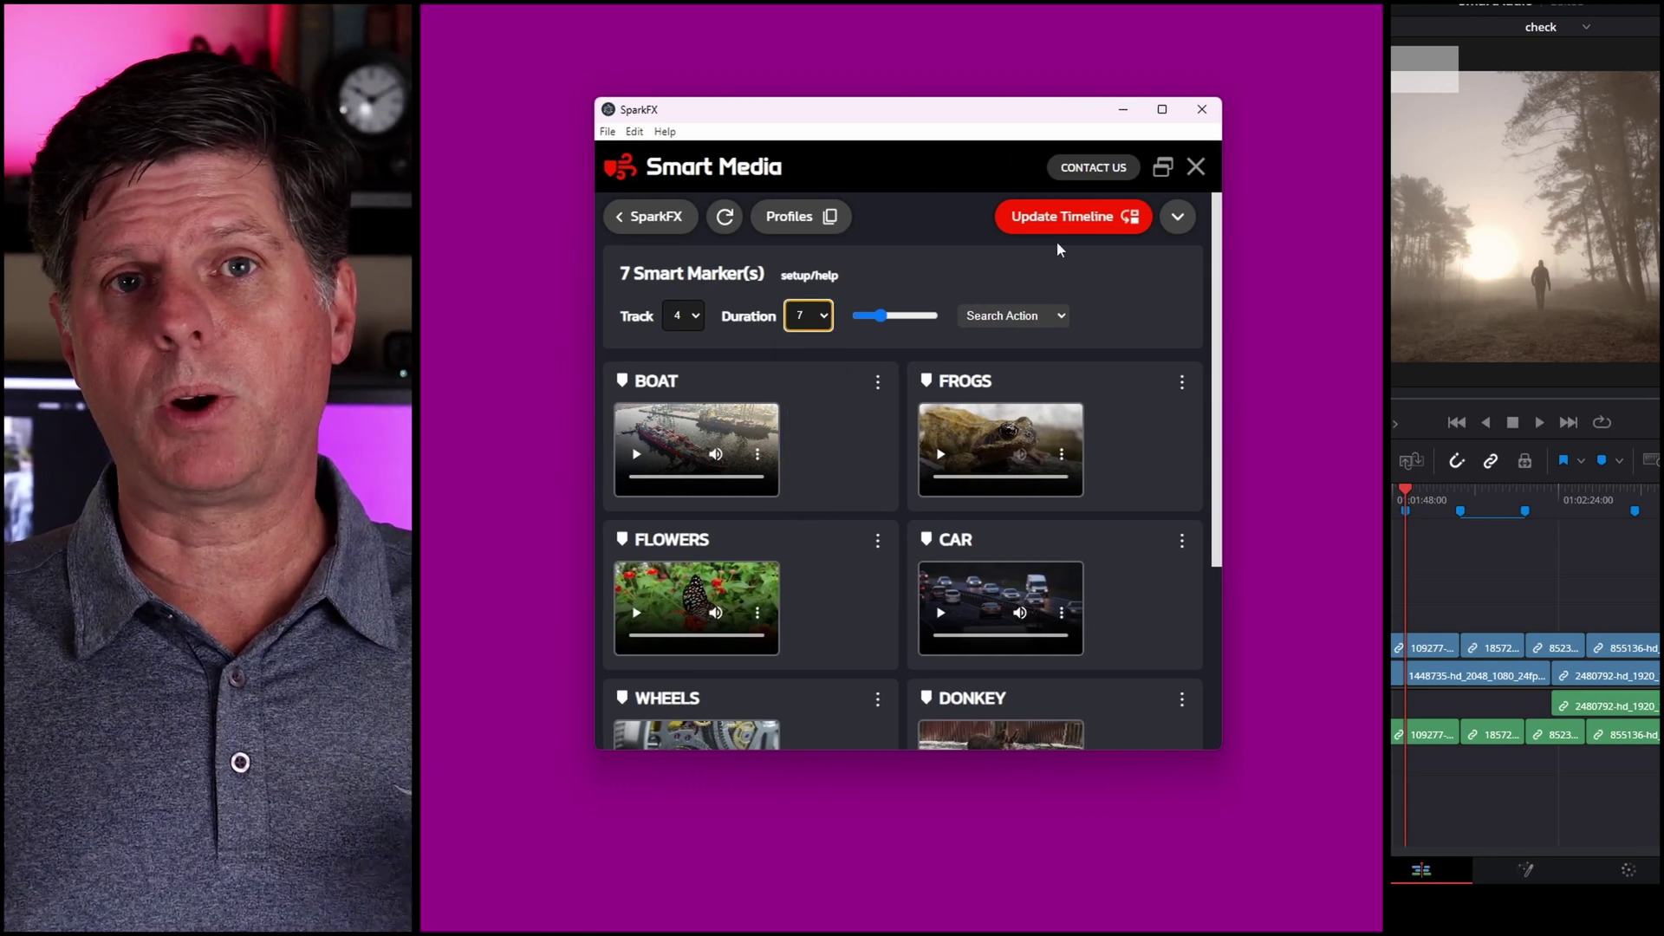
{"action": "left_click", "coordinate": [1073, 228]}
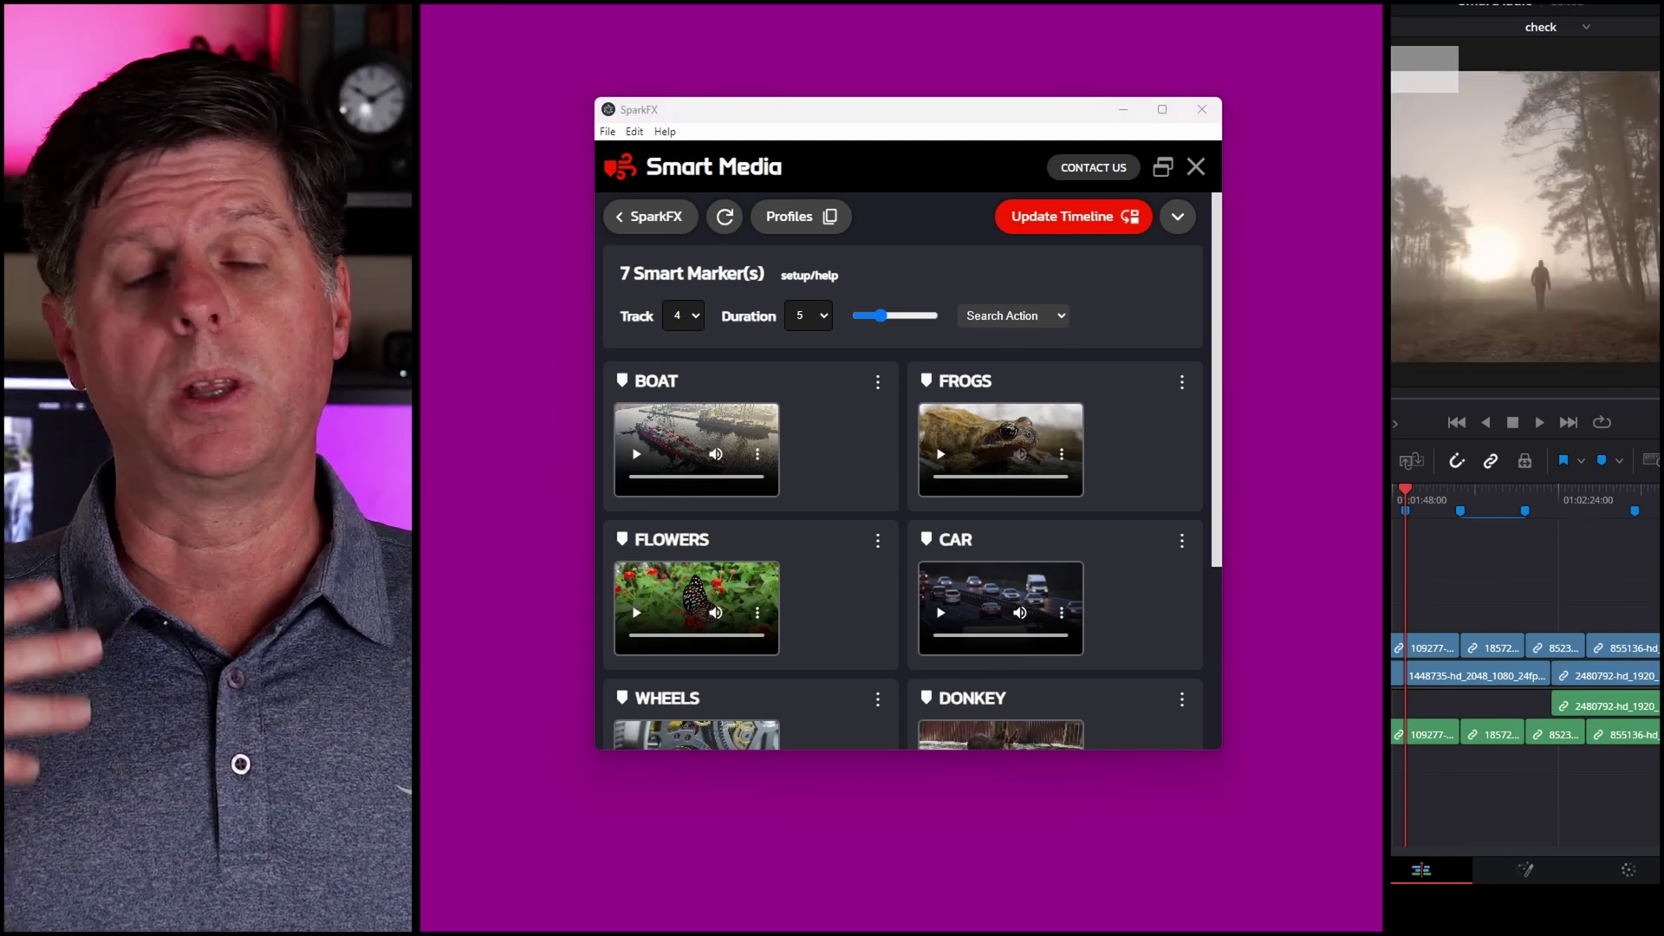
Review the media matched to the smart markers and apply it to the timeline on track 4 with duration 7
{"action": "scroll", "coordinate": [1218, 304], "scroll_direction": "down", "scroll_amount": 5}
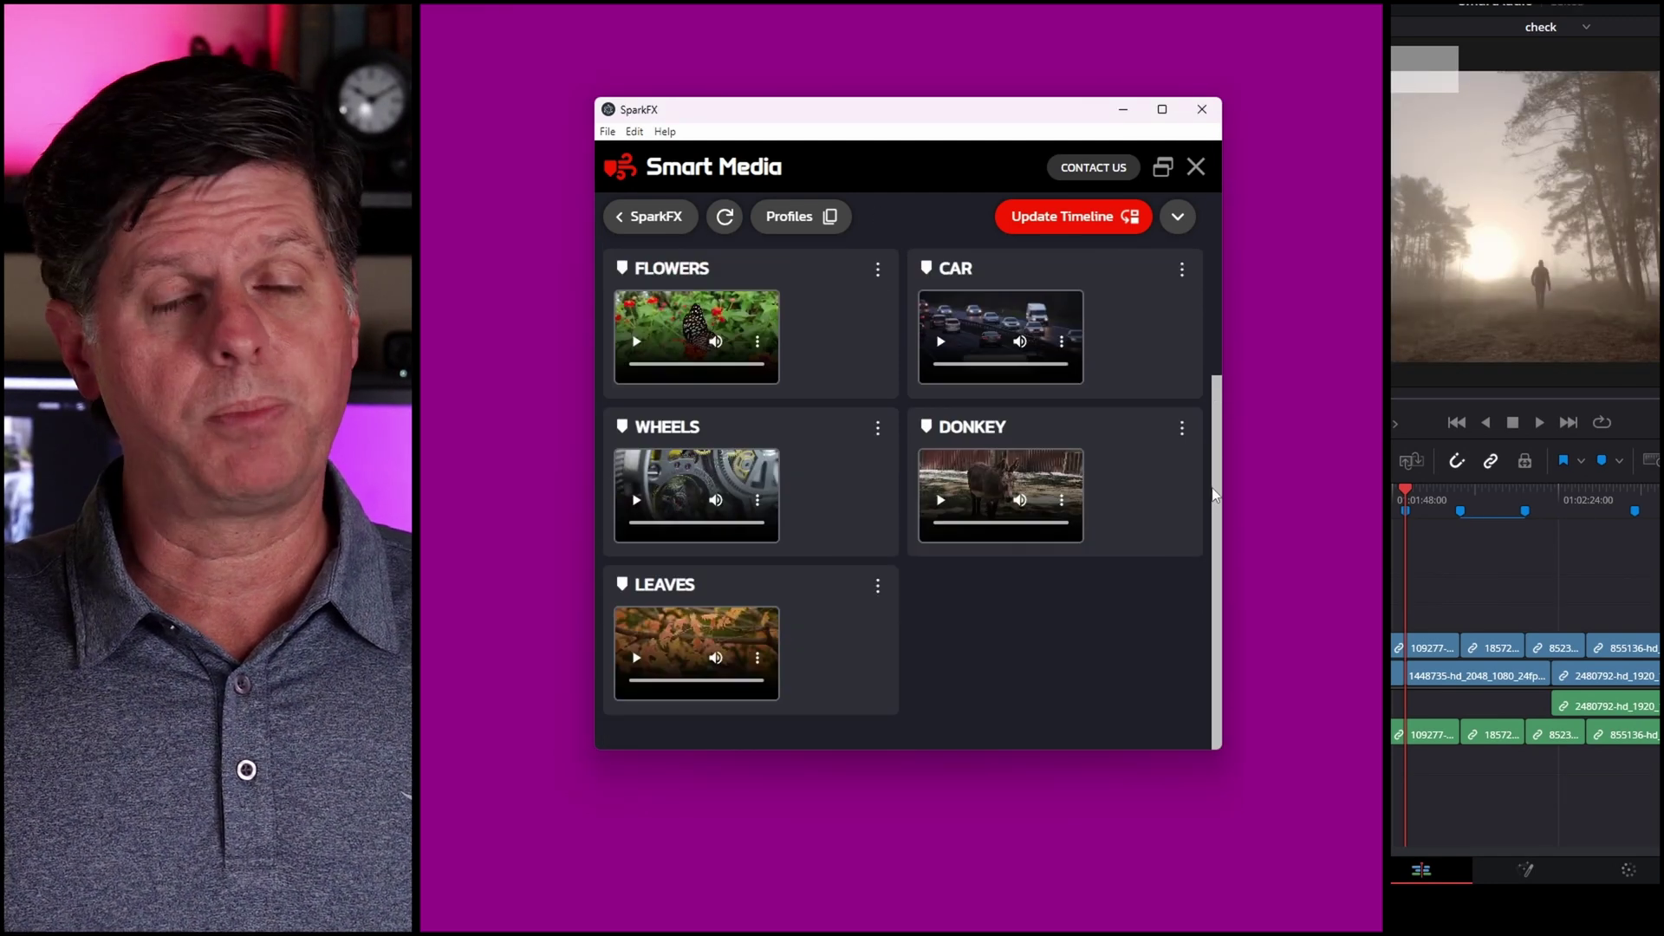
{"action": "scroll", "coordinate": [1214, 277], "scroll_direction": "up", "scroll_amount": 5}
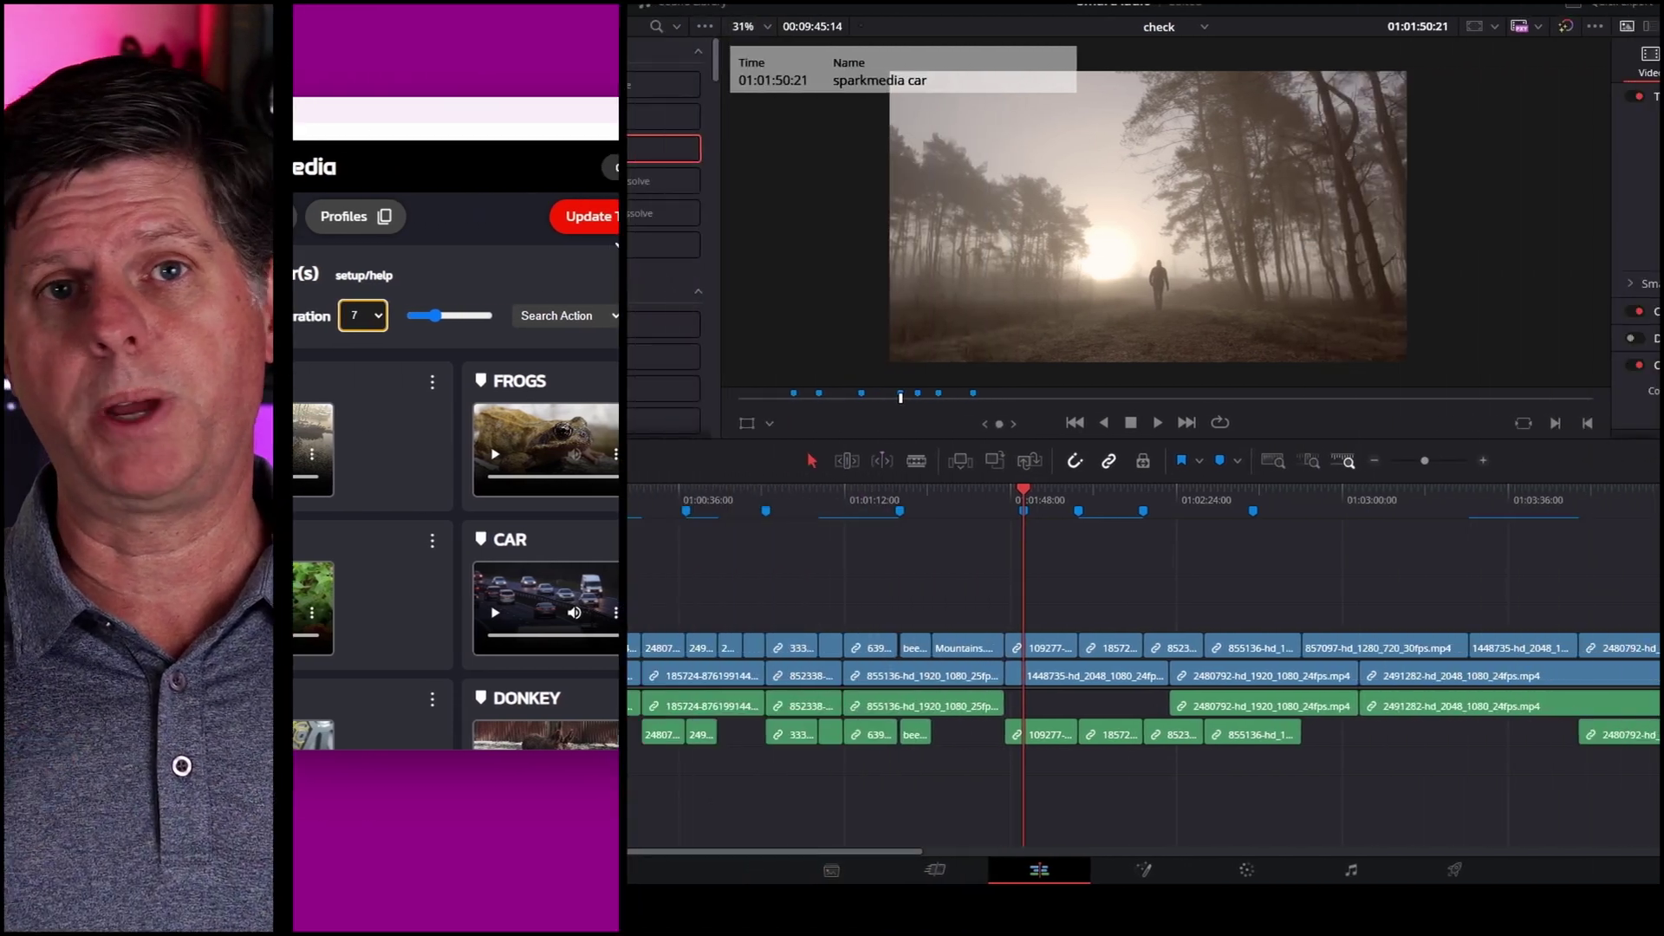
{"action": "left_click", "coordinate": [1074, 217]}
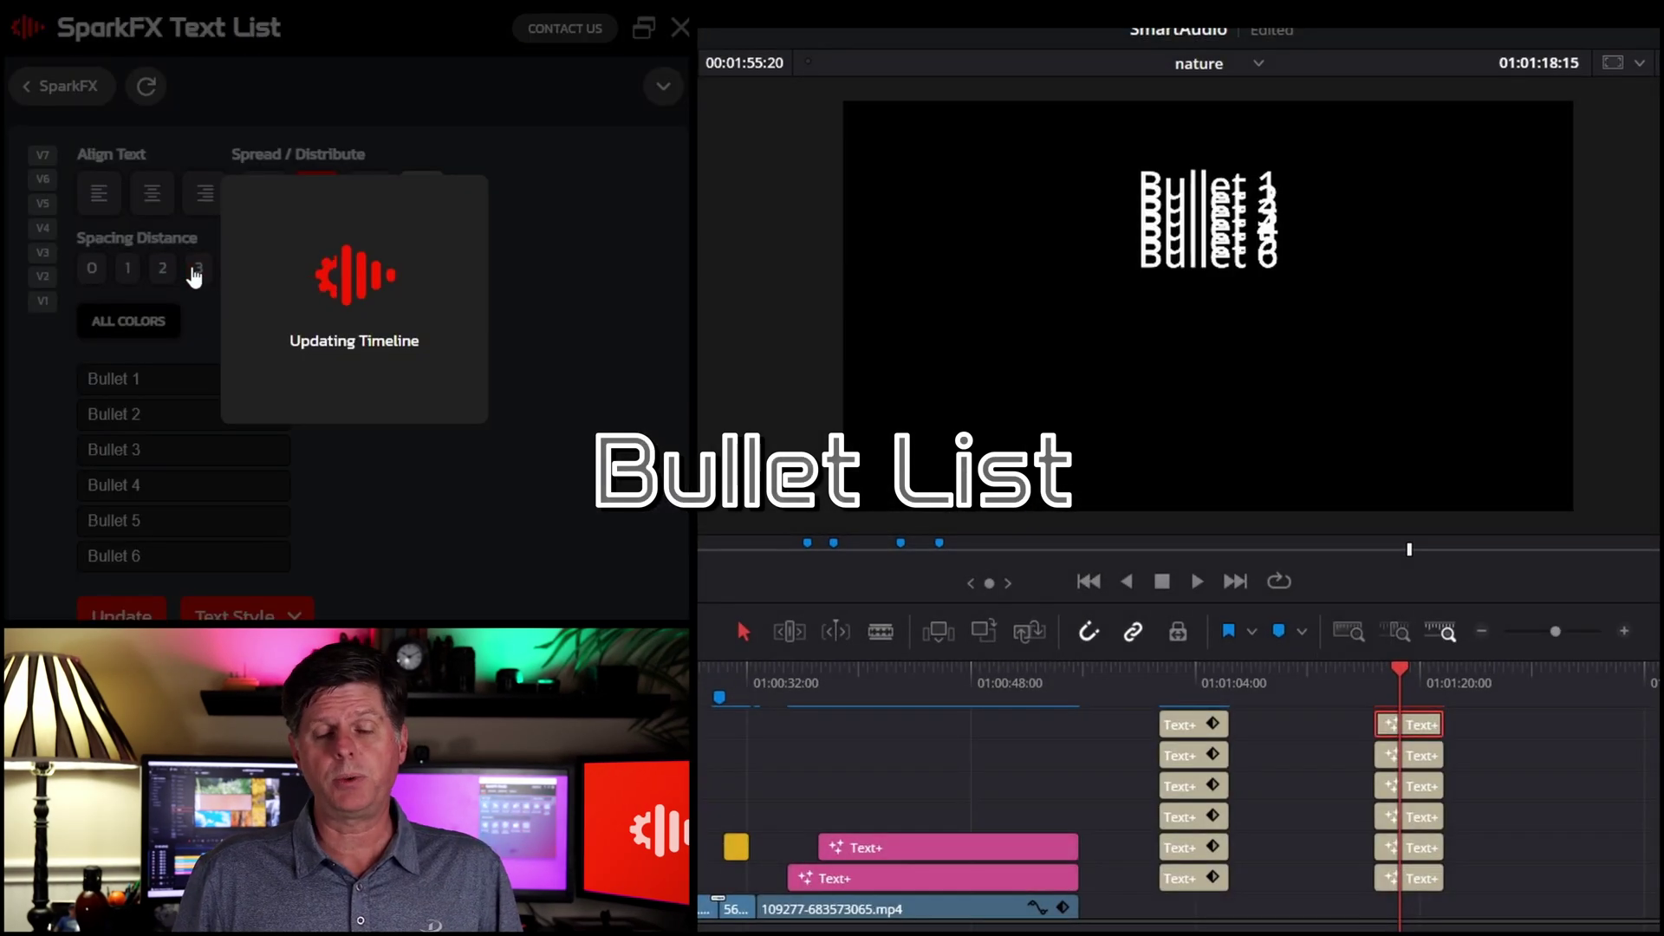
Set the bullet spacing distance to 6 and update the bullets to Davinci, Resolve, SparkFX, Bullet List, Animated and Automated
{"action": "left_click", "coordinate": [308, 268]}
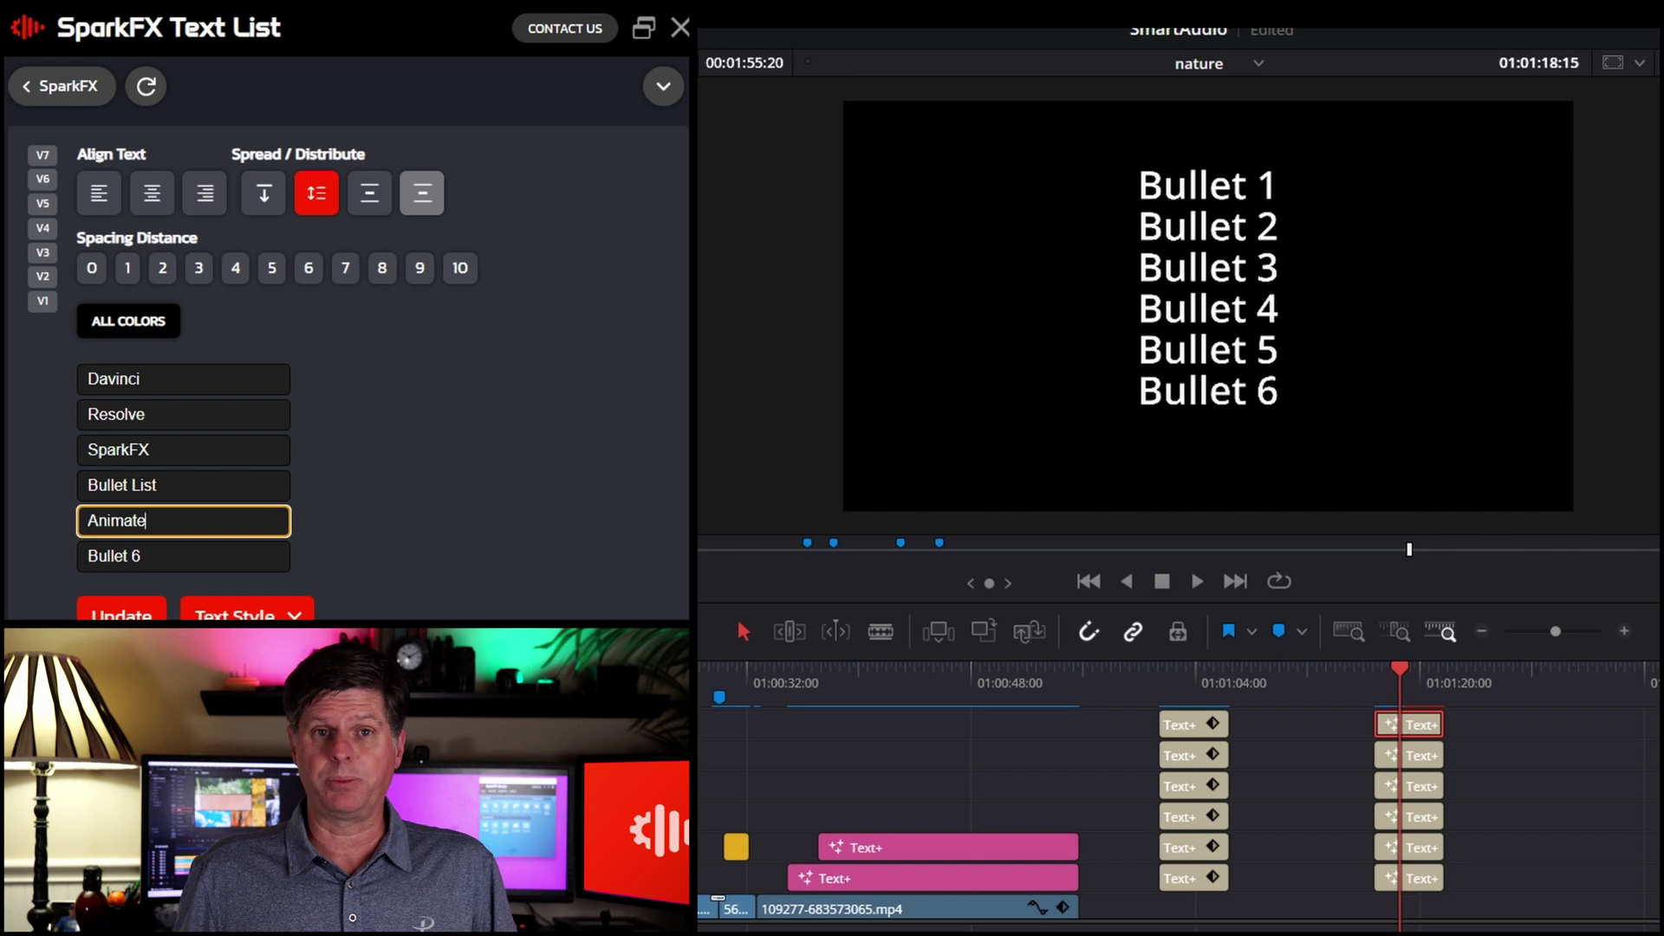
{"action": "left_click", "coordinate": [121, 612]}
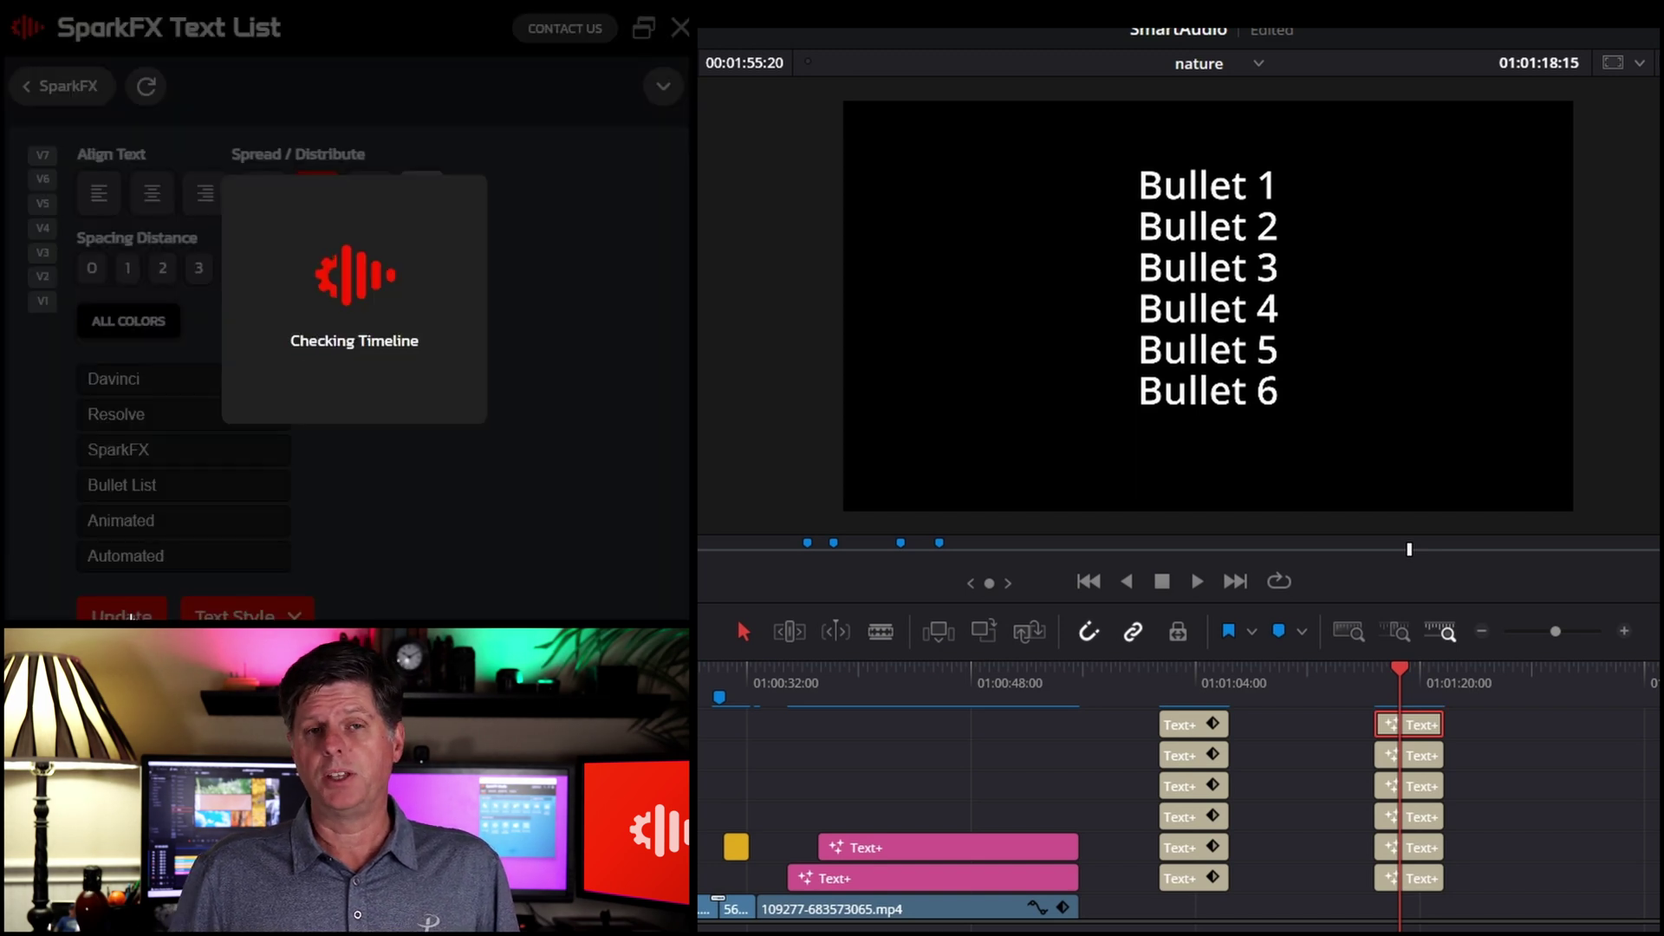
Right-align the bullet list text and set its spacing distance to 5
{"action": "left_click", "coordinate": [104, 198]}
{"action": "left_click", "coordinate": [204, 192]}
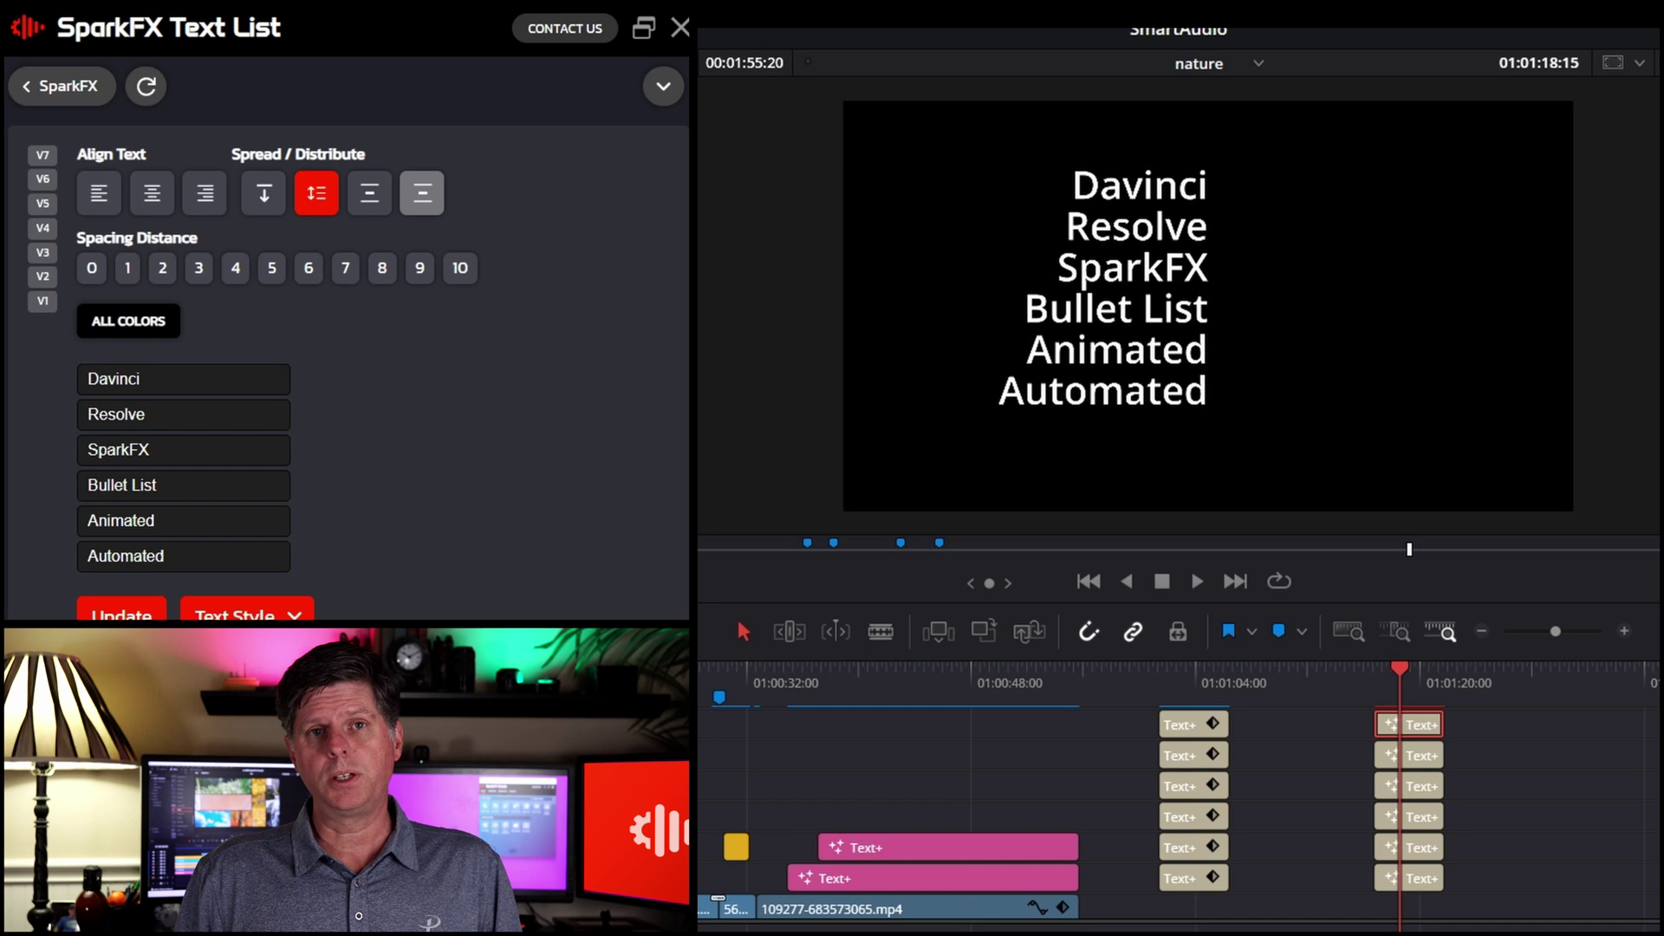
{"action": "left_click", "coordinate": [265, 270]}
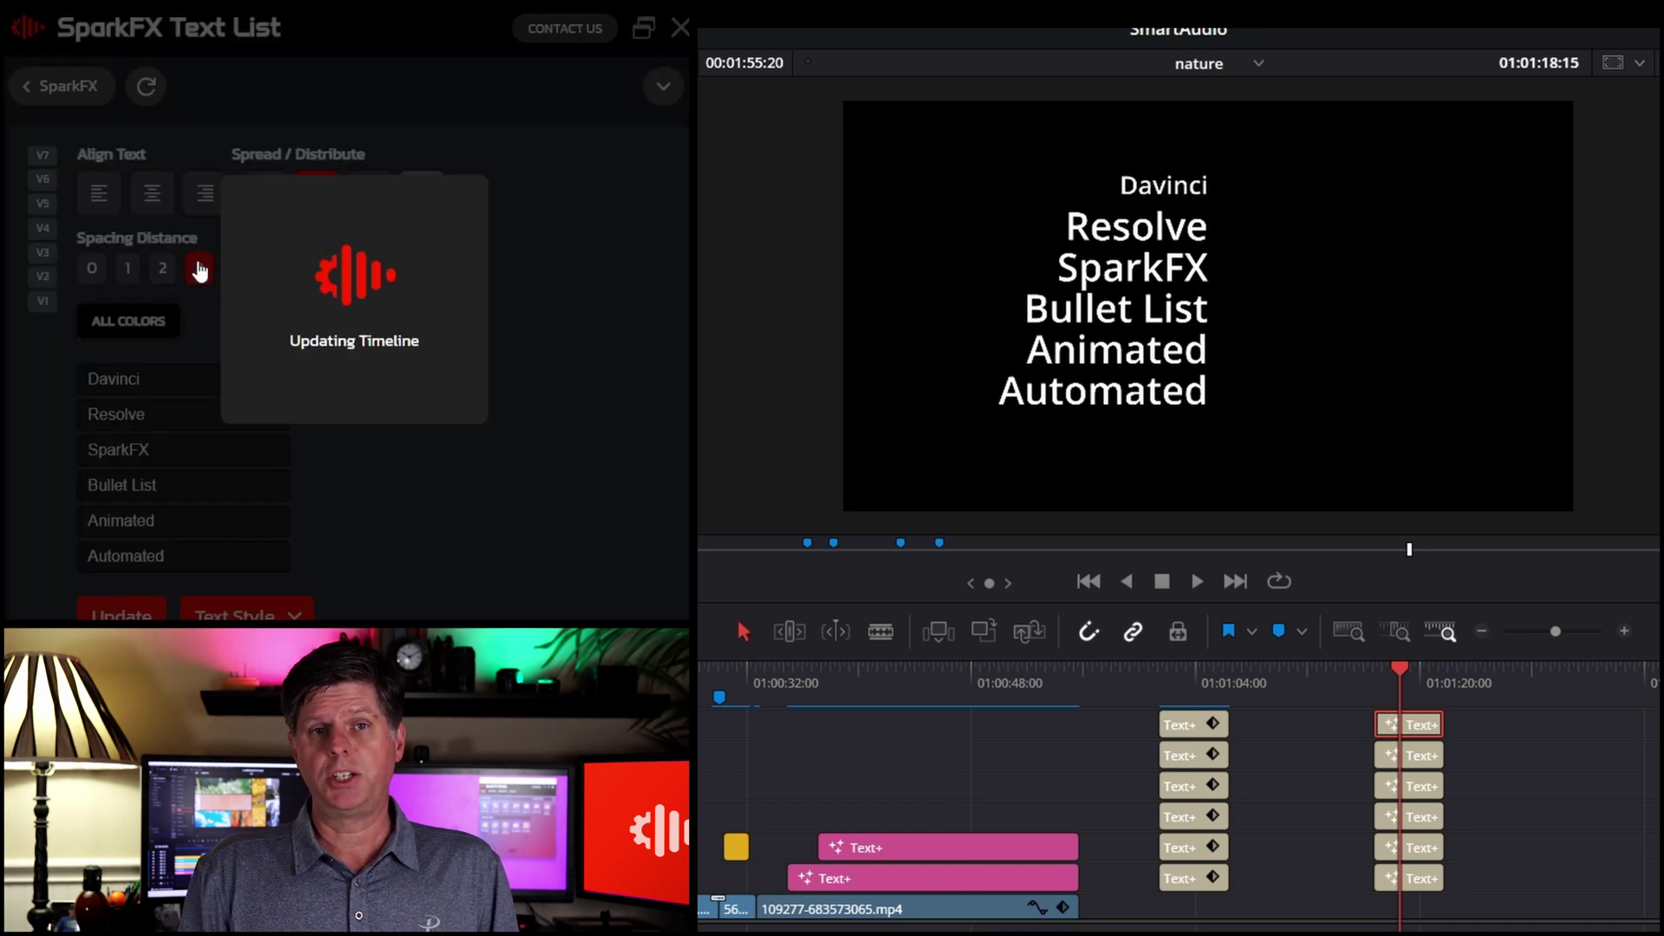
{"action": "left_click", "coordinate": [264, 272]}
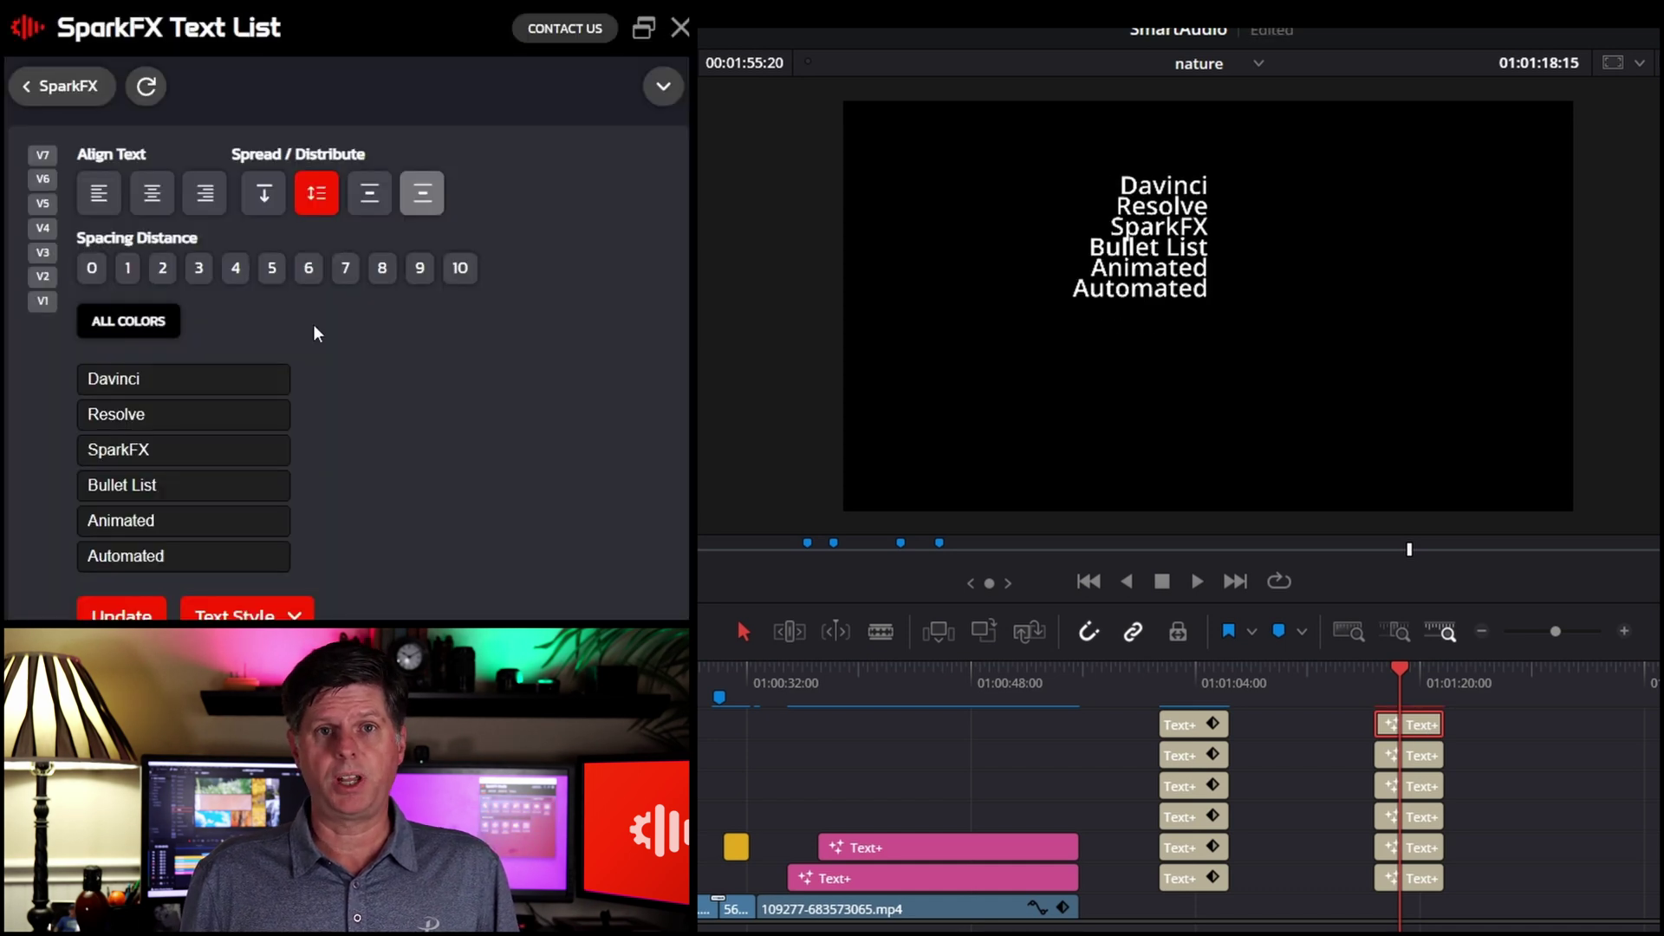
{"action": "left_click", "coordinate": [425, 198]}
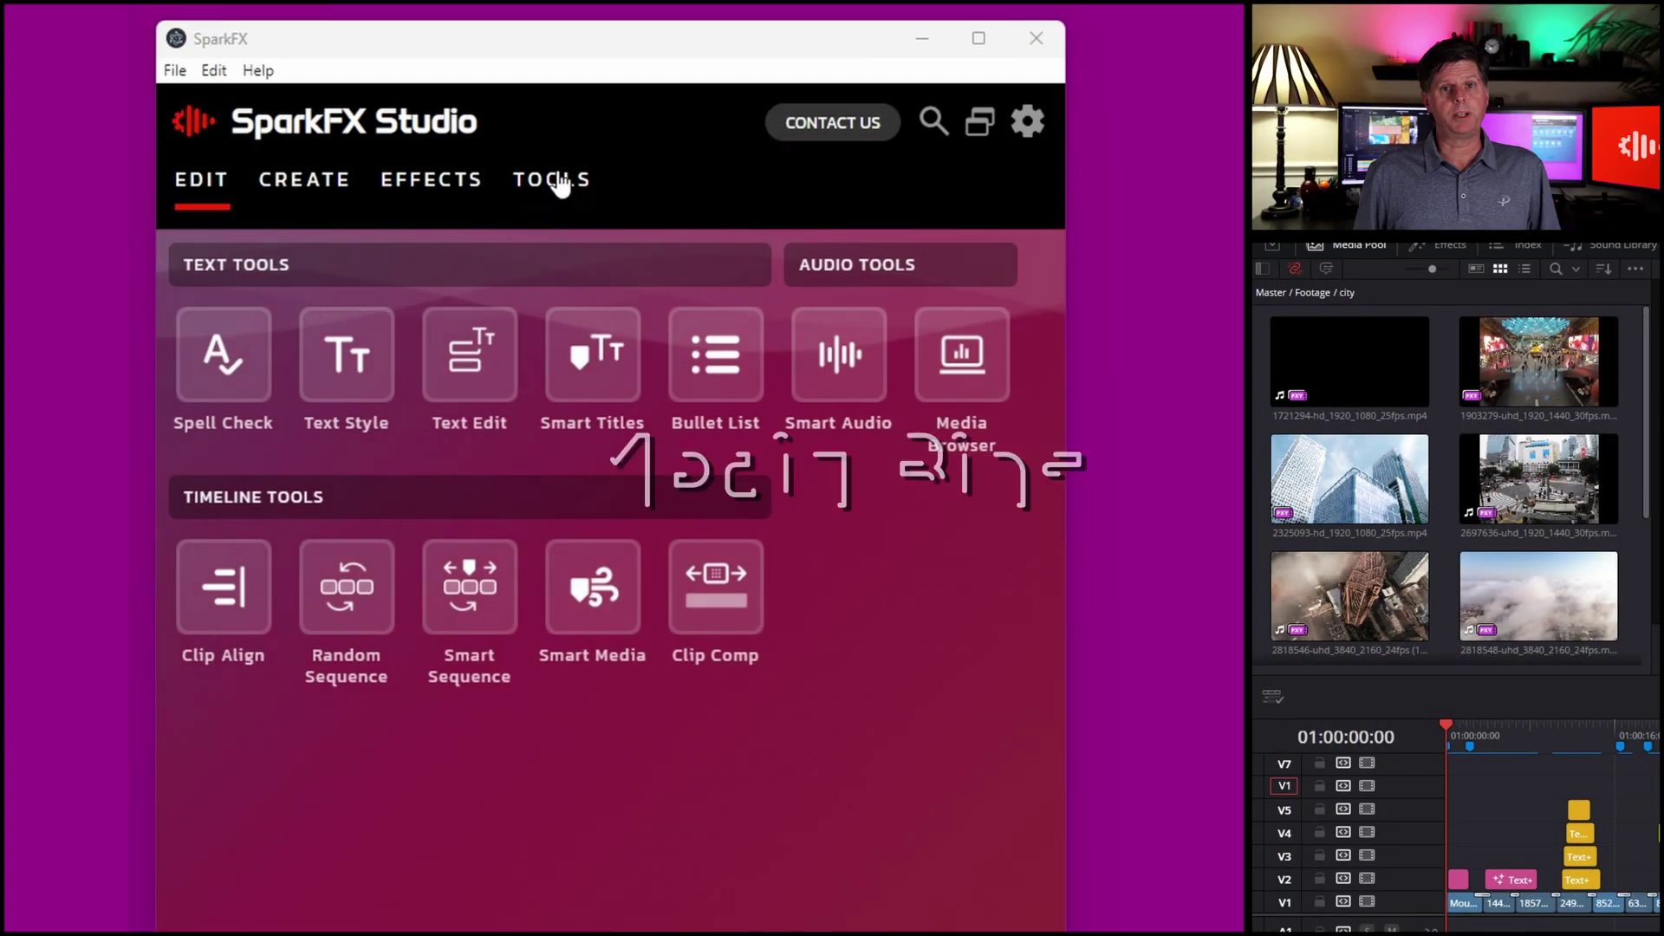
Open the Media Bin Update tool and step through the city bin's clips to the eighth one
{"action": "left_click", "coordinate": [558, 179]}
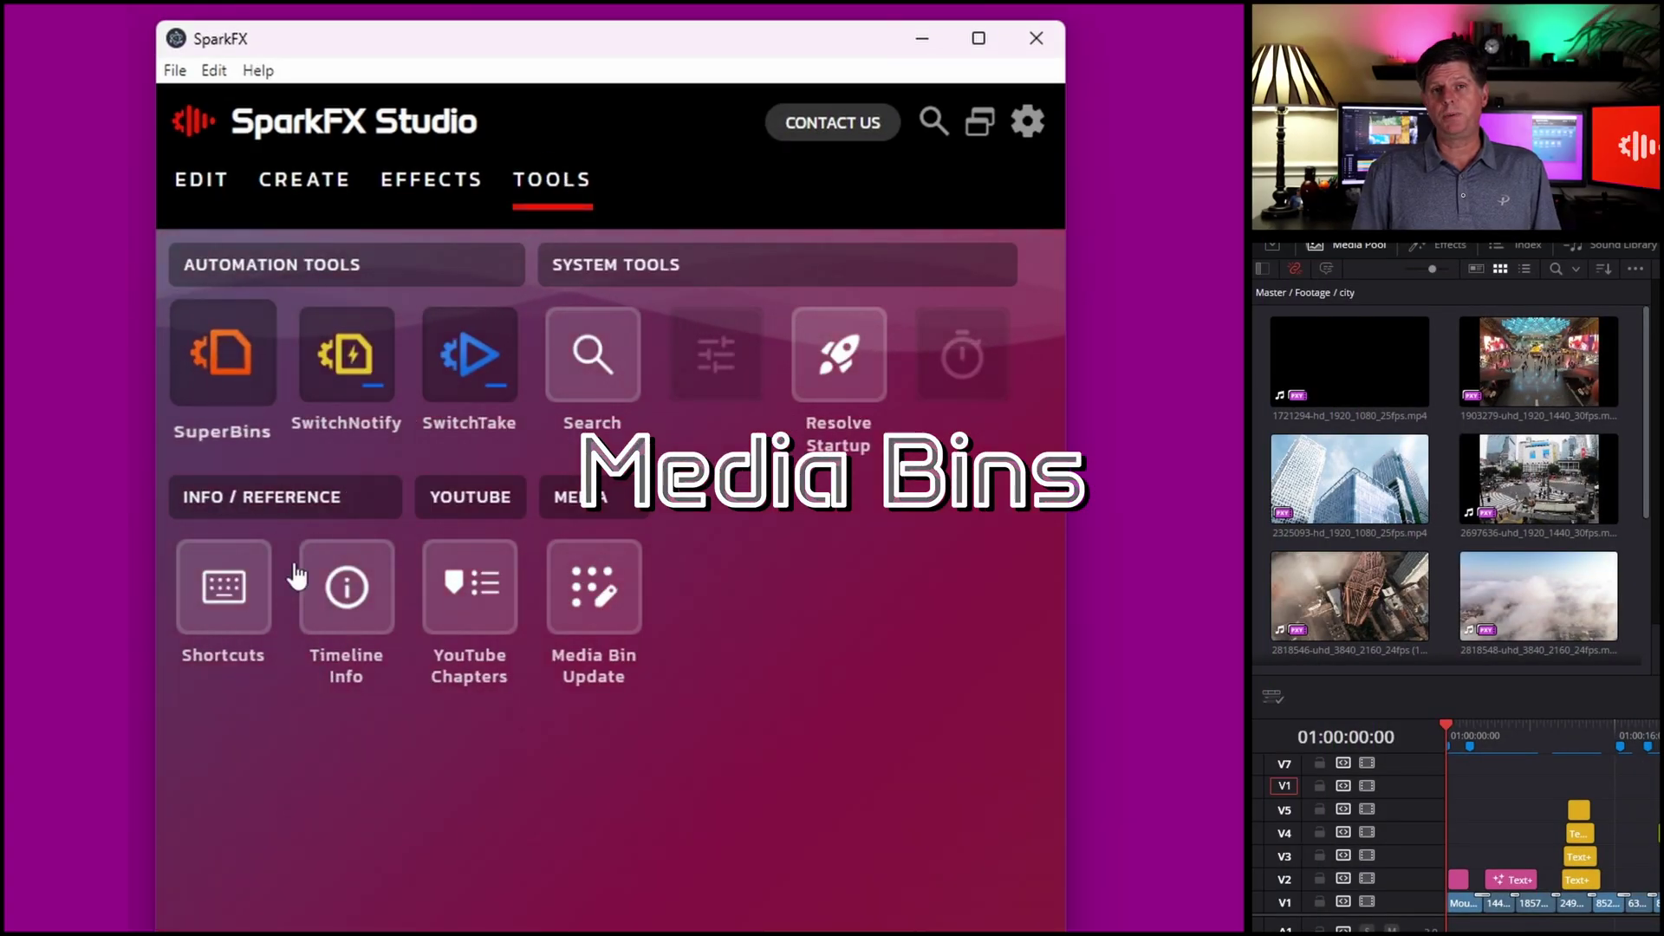
{"action": "left_click", "coordinate": [583, 618]}
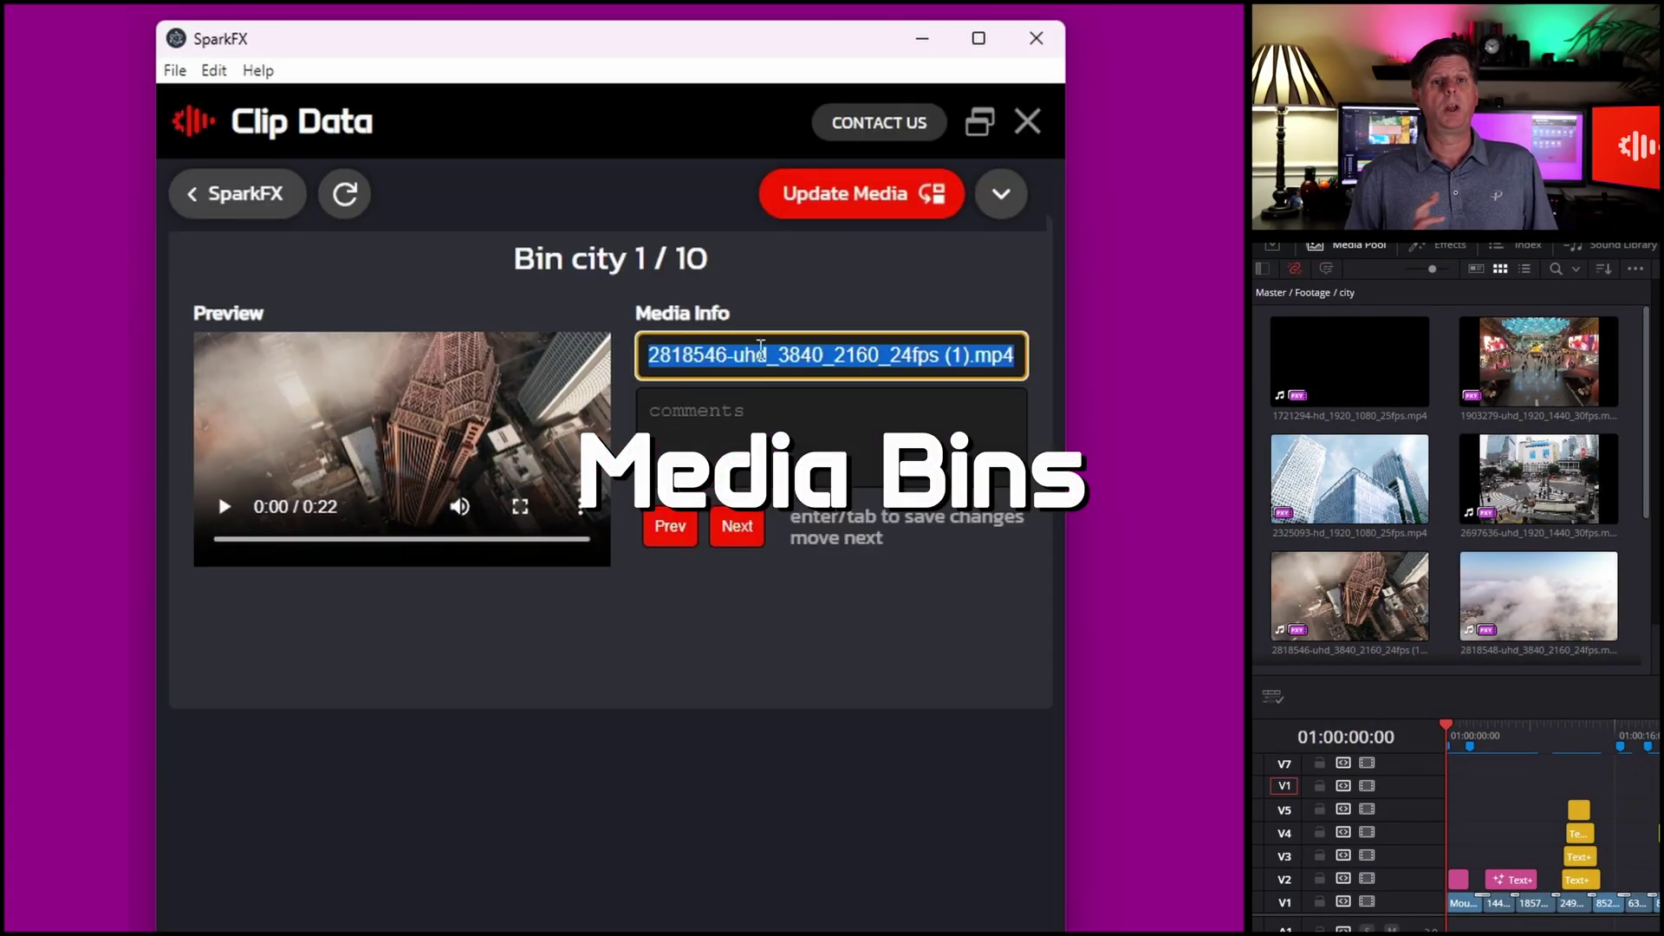
{"action": "key", "text": "Return"}
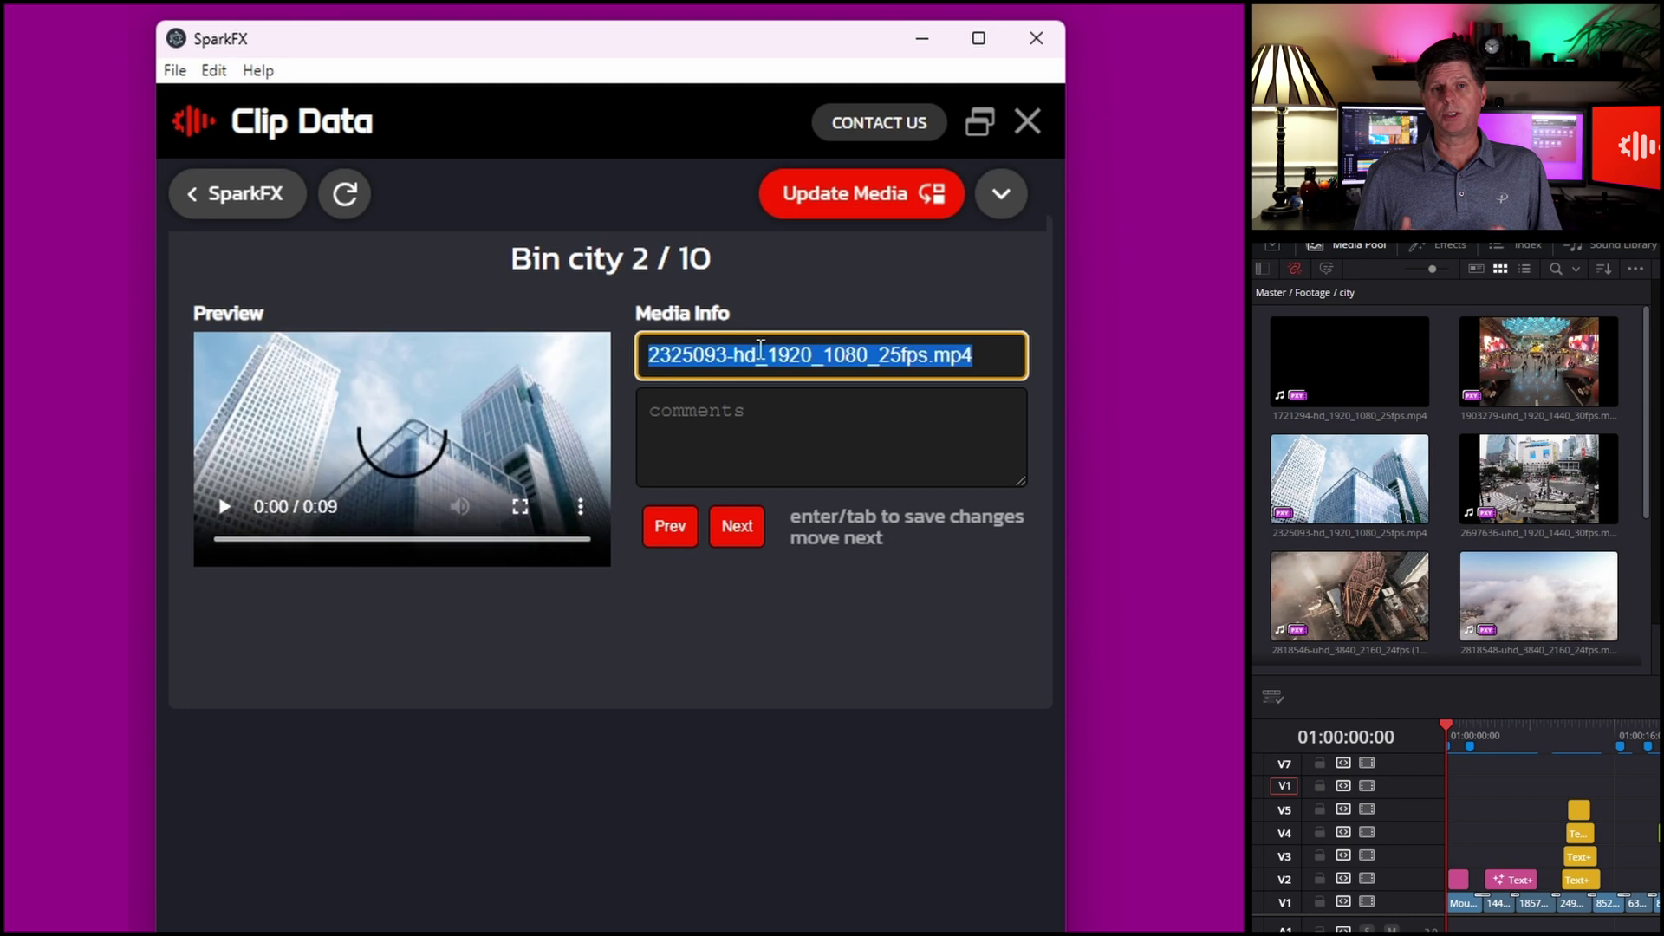
{"action": "key", "text": "Return"}
{"action": "key", "text": "Return"}
{"action": "key", "text": "Return"}
{"action": "key", "text": "Return"}
{"action": "key", "text": "Return"}
{"action": "key", "text": "Return"}
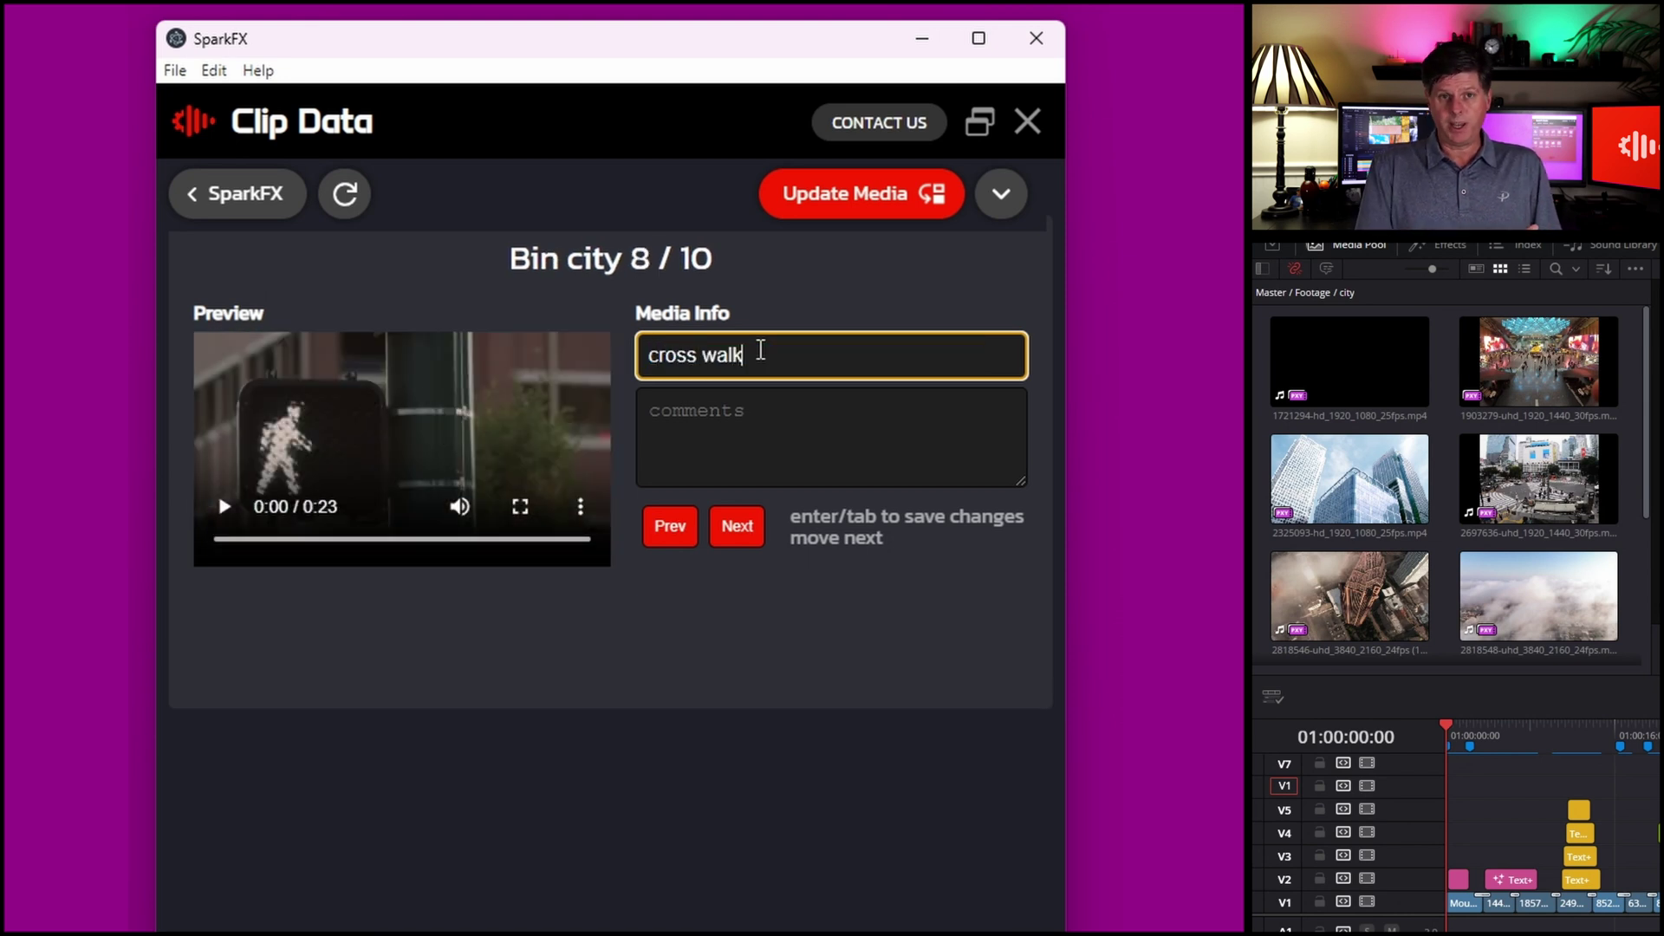
Name the eighth clip of the city bin "cross walk" and the ninth "street light"
{"action": "type", "text": "cross walk"}
{"action": "key", "text": "Return"}
{"action": "type", "text": "street light"}
{"action": "key", "text": "Return"}
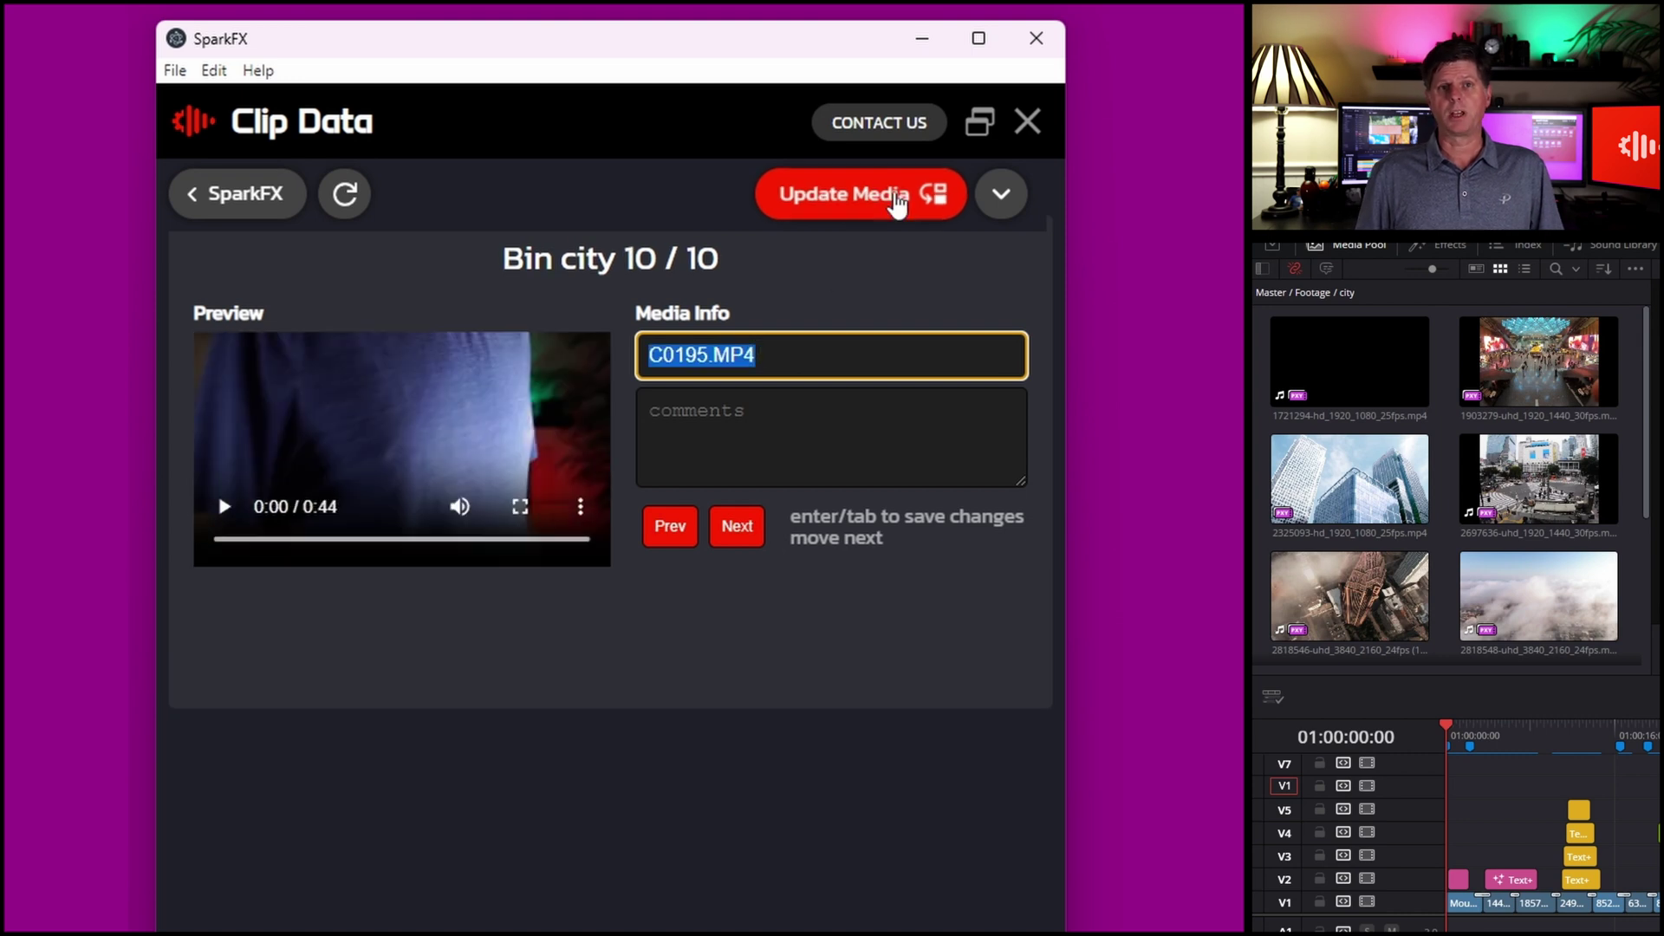
Apply the edited clip names to the media in the city bin
{"action": "left_click", "coordinate": [898, 205]}
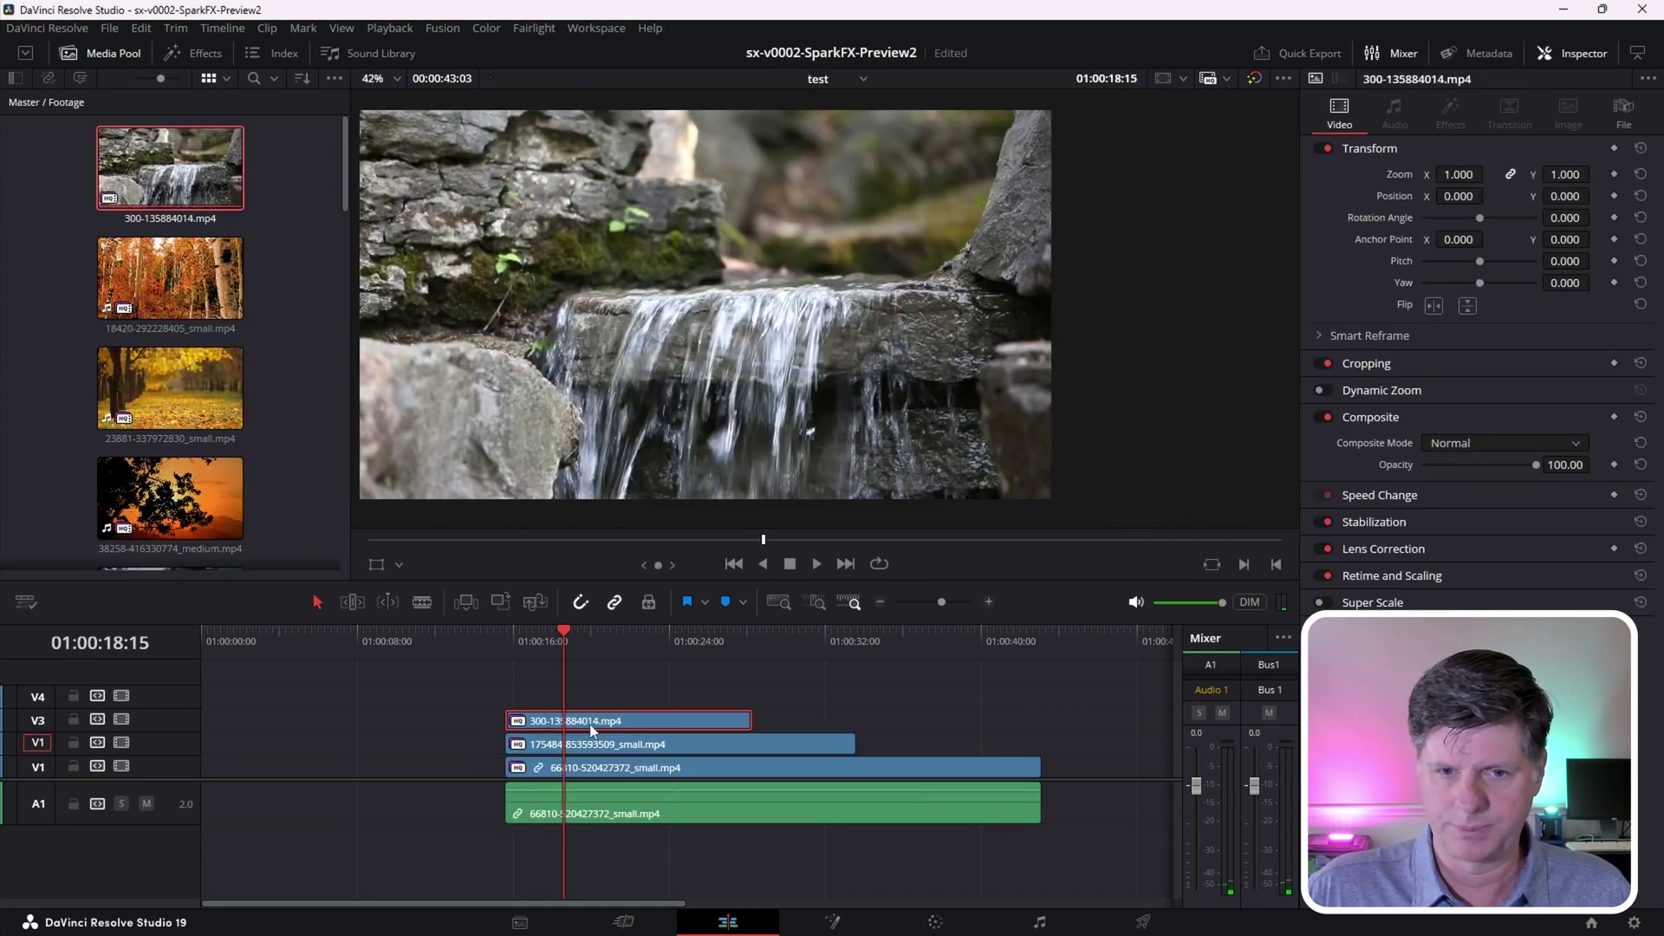
Cut all stacked clips at 01:00:28:08, delete everything after the cut, and park the playhead at 01:00:20:21 within the stack
{"action": "left_click", "coordinate": [754, 637]}
{"action": "key", "text": "ctrl+b"}
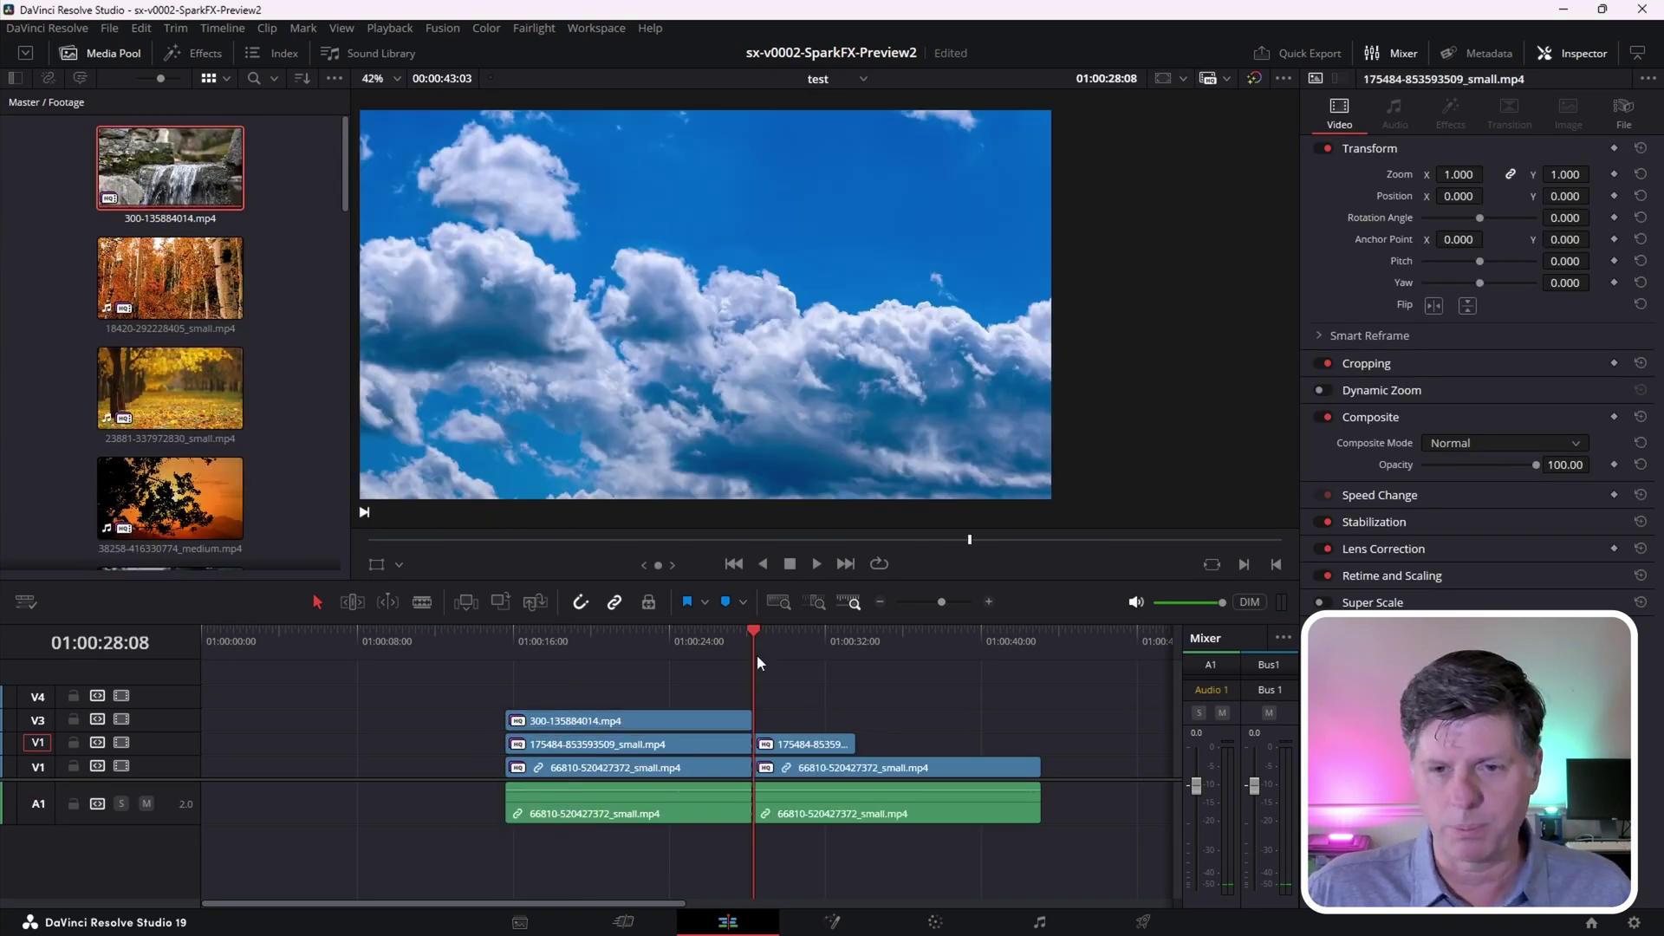
{"action": "left_click_drag", "start_coordinate": [770, 664], "coordinate": [820, 856]}
{"action": "key", "text": "Delete"}
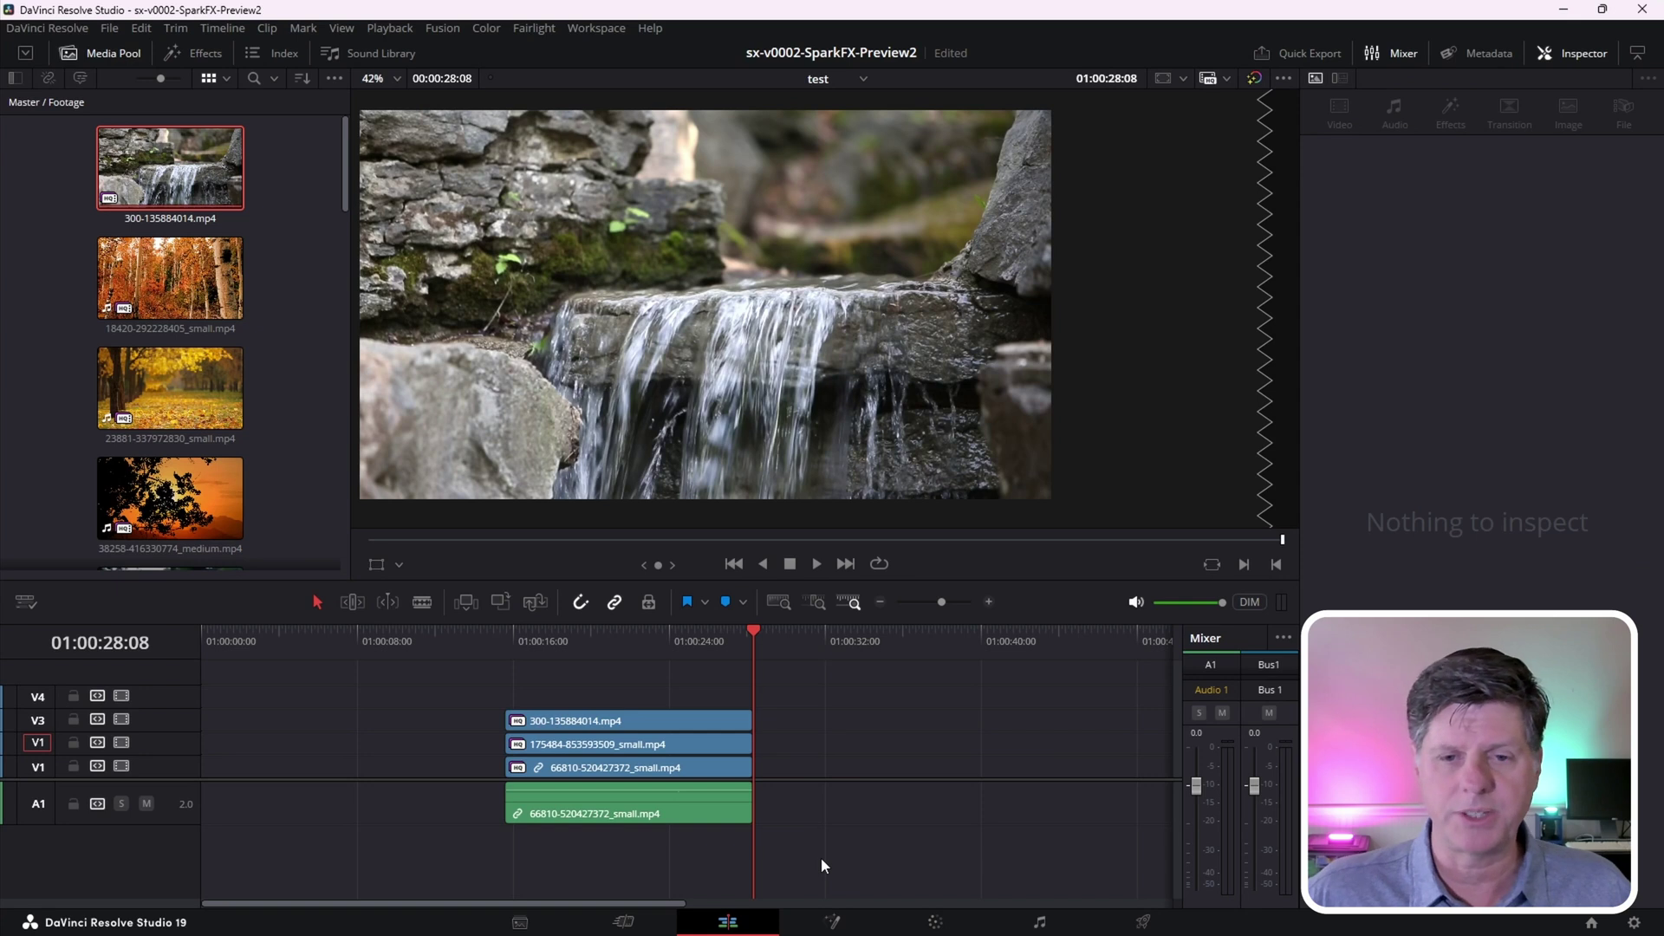
{"action": "left_click", "coordinate": [608, 636]}
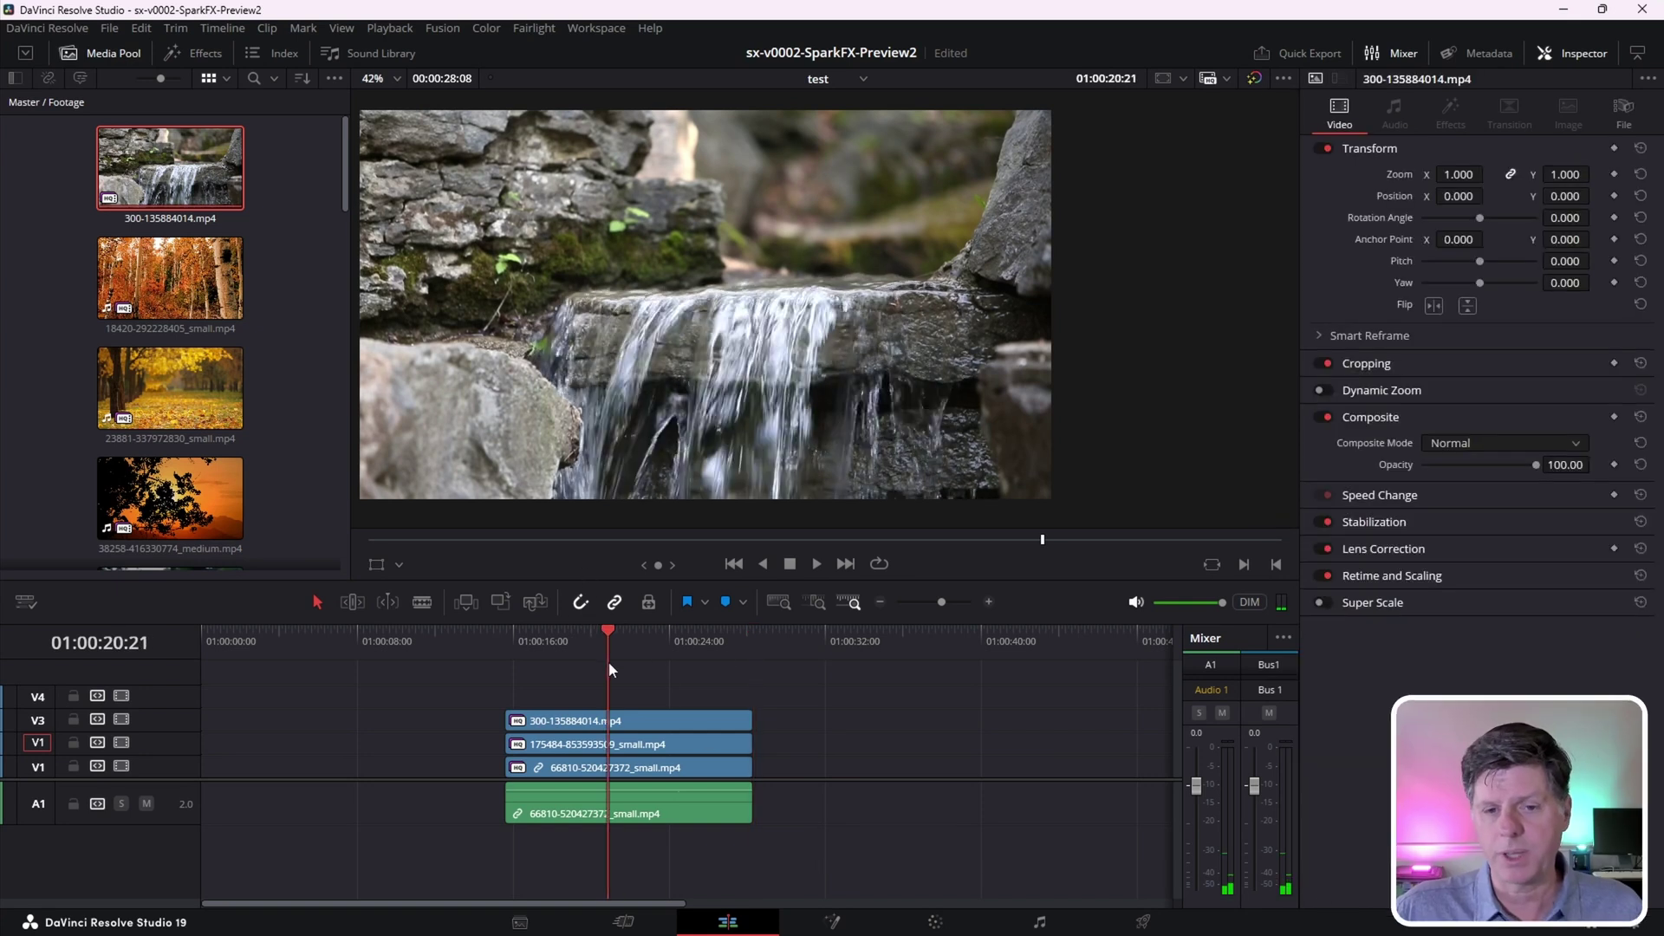
Switch to SparkFX, open Spark Layouts and add the three stacked timeline clips to a 3x3 grid layout
{"action": "key", "text": "alt+Tab"}
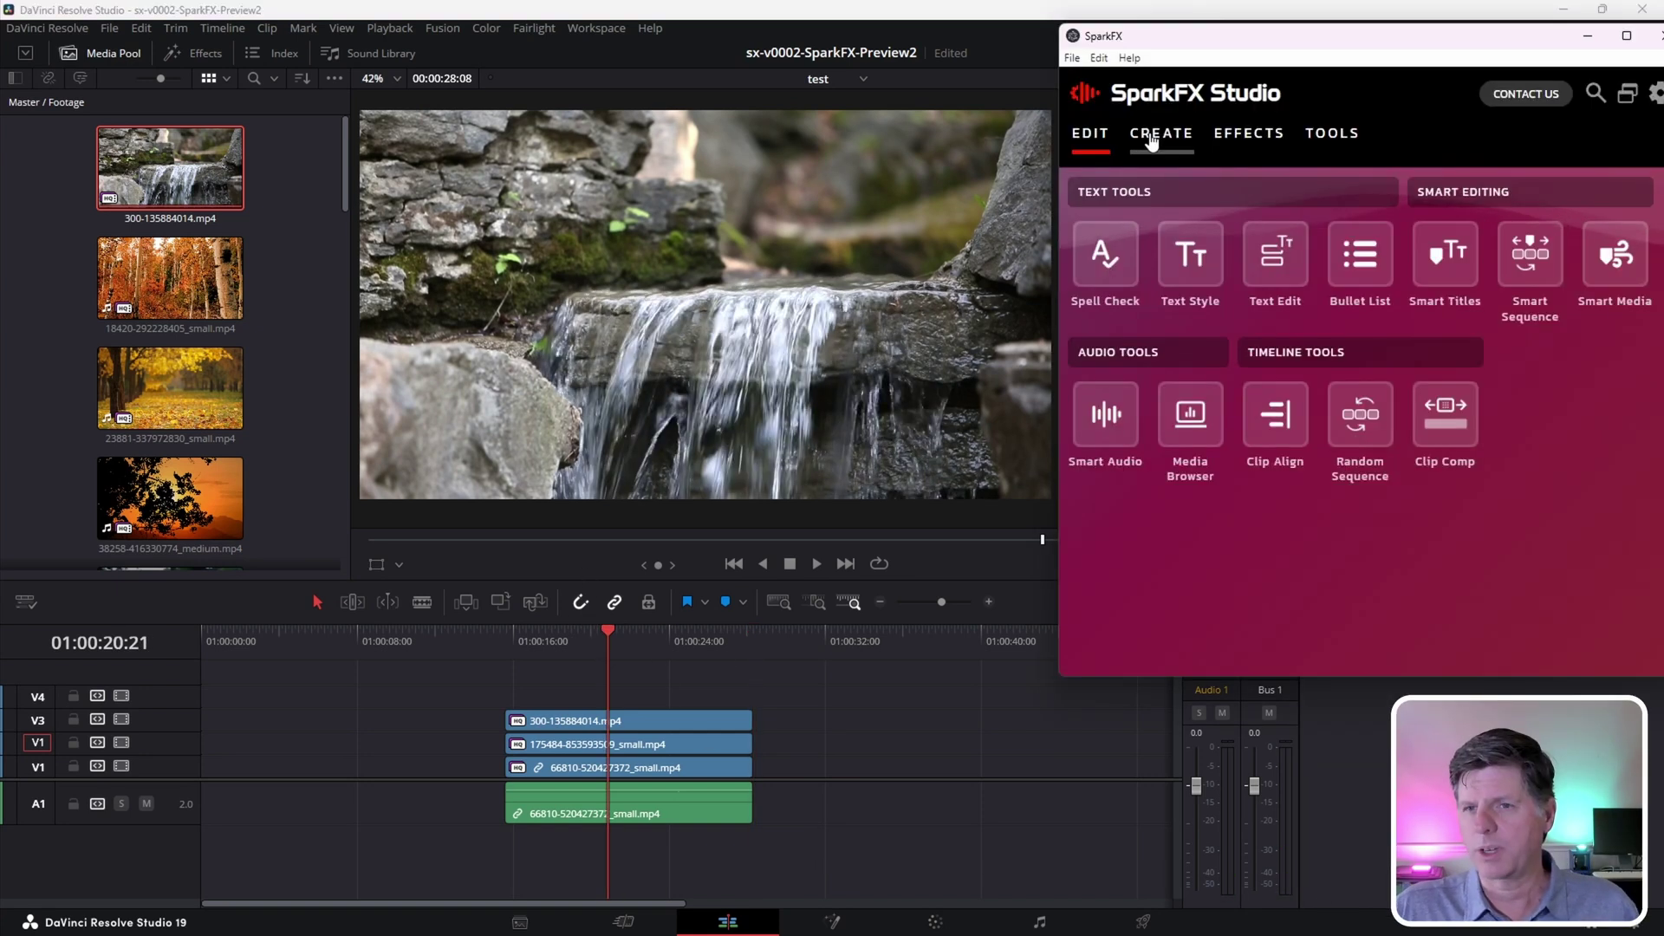
{"action": "left_click", "coordinate": [1153, 137]}
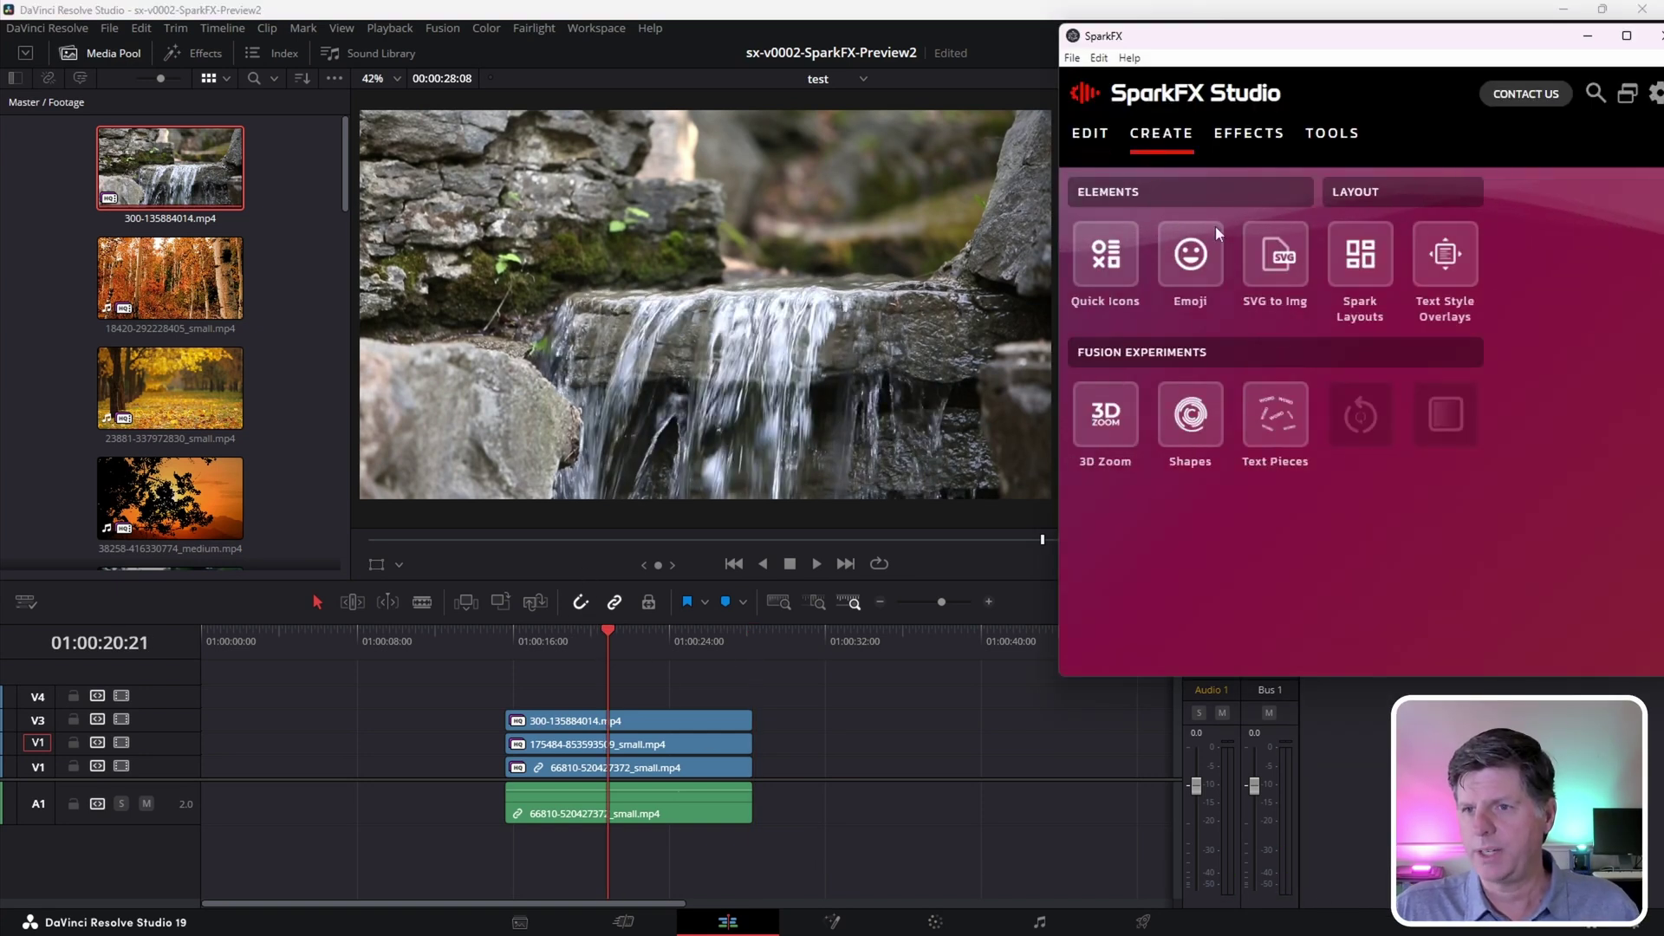
{"action": "left_click", "coordinate": [1367, 270]}
{"action": "left_click", "coordinate": [1369, 300]}
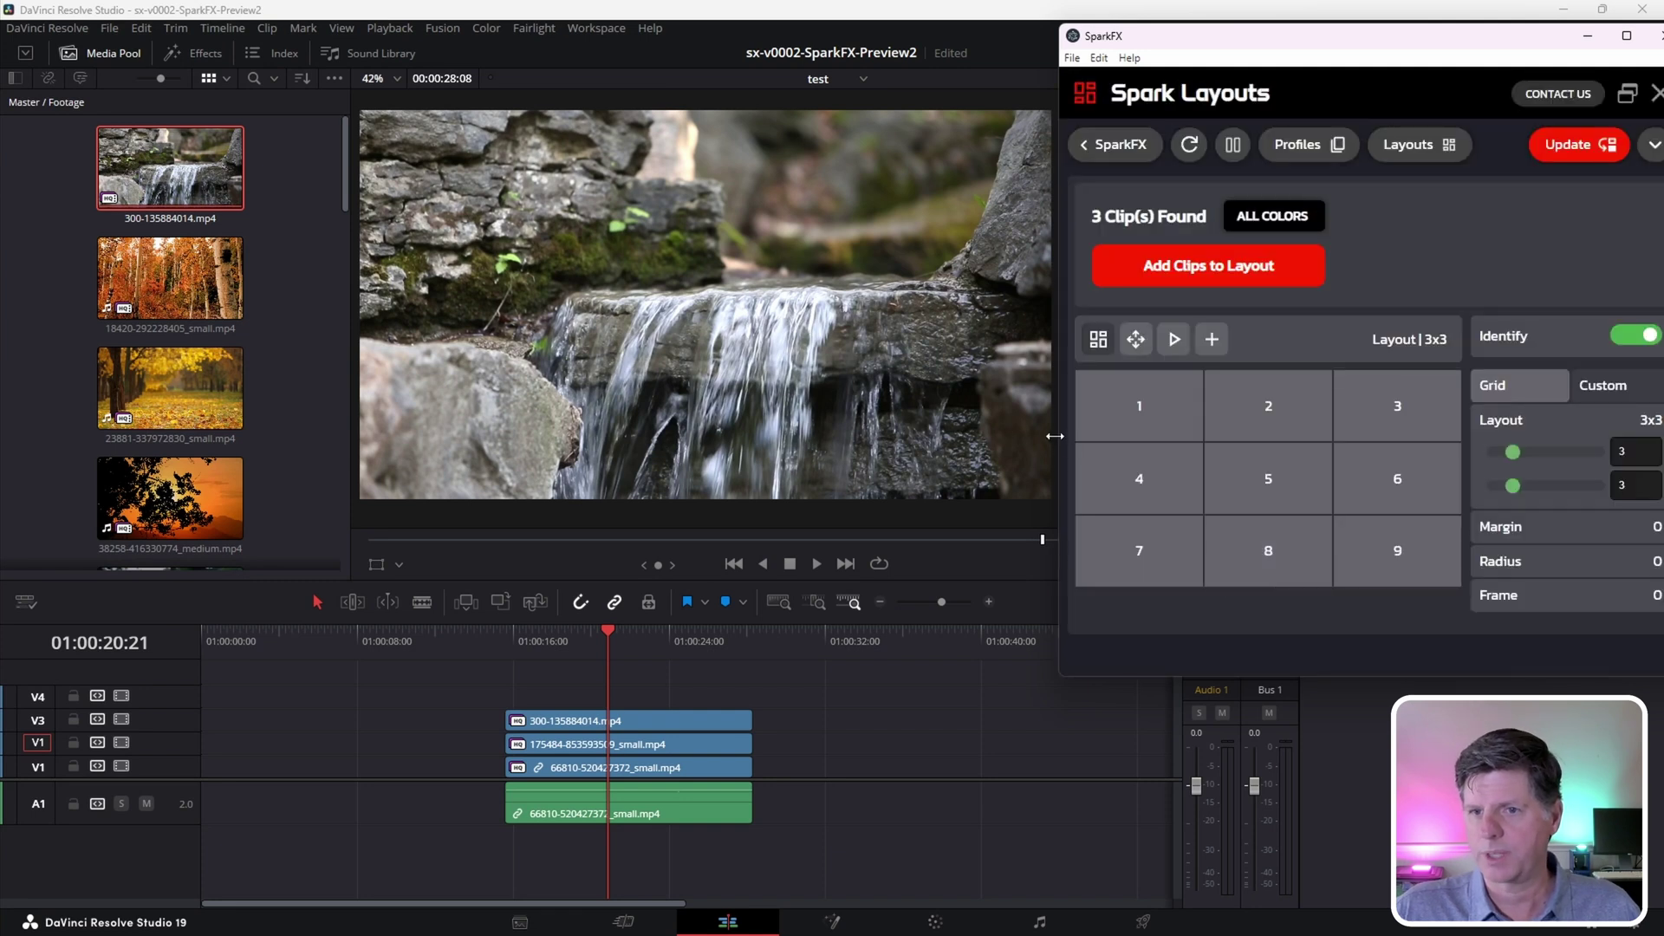
{"action": "left_click_drag", "start_coordinate": [1060, 436], "coordinate": [1119, 442]}
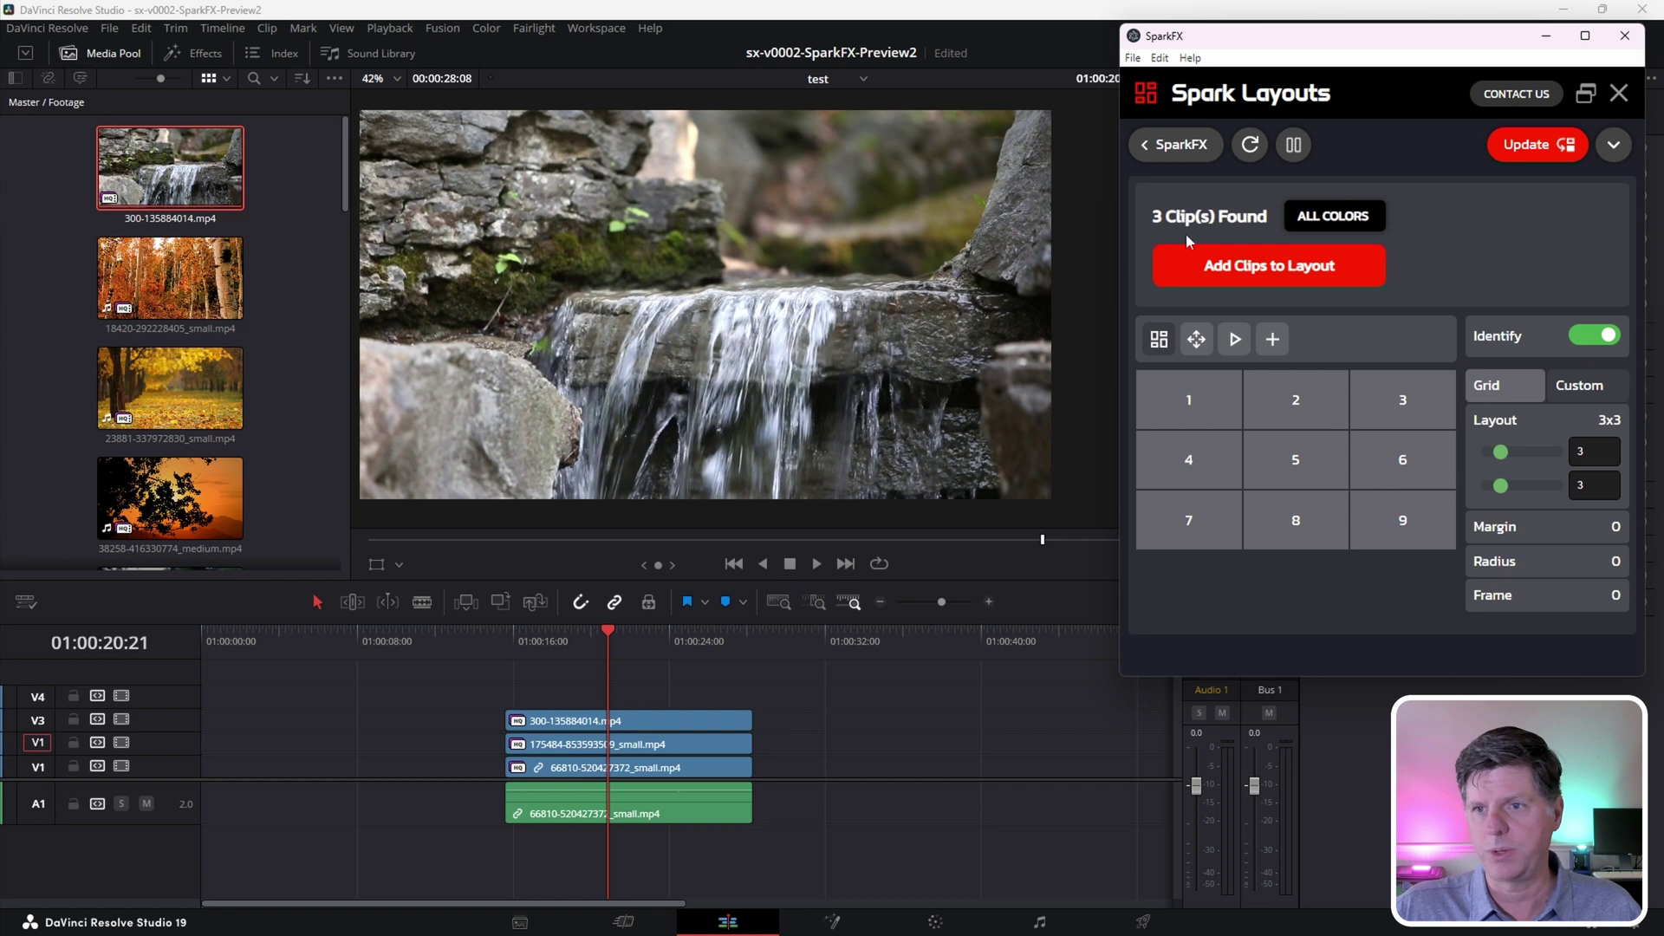
{"action": "left_click_drag", "start_coordinate": [1500, 452], "coordinate": [1501, 452]}
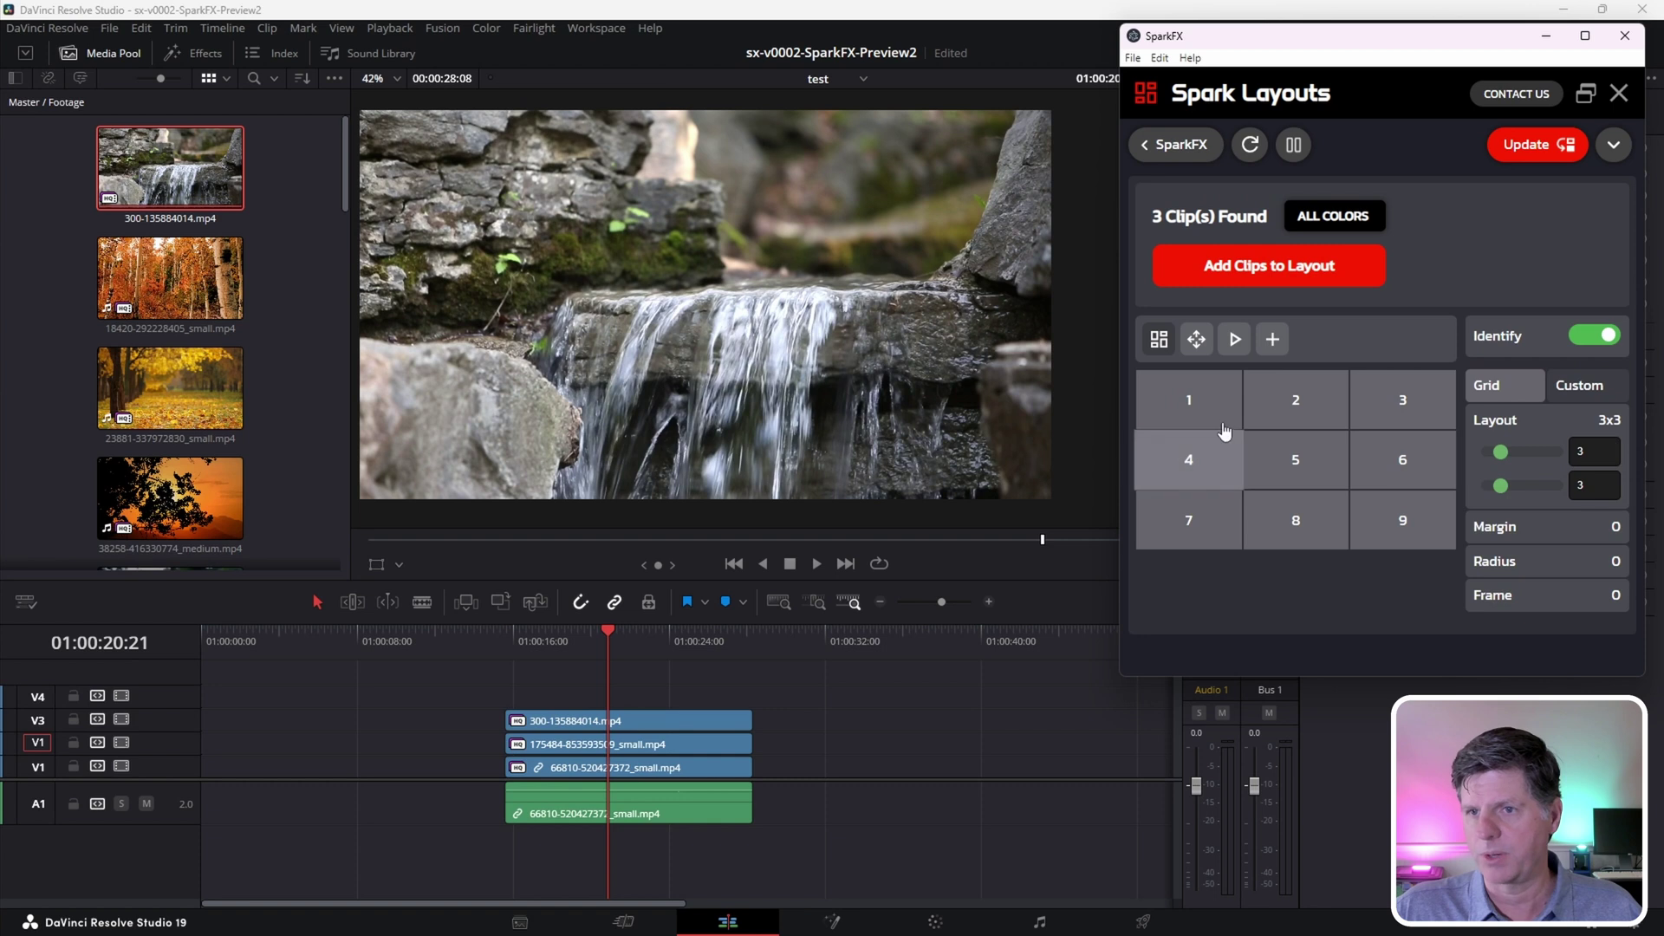
{"action": "left_click", "coordinate": [1280, 269]}
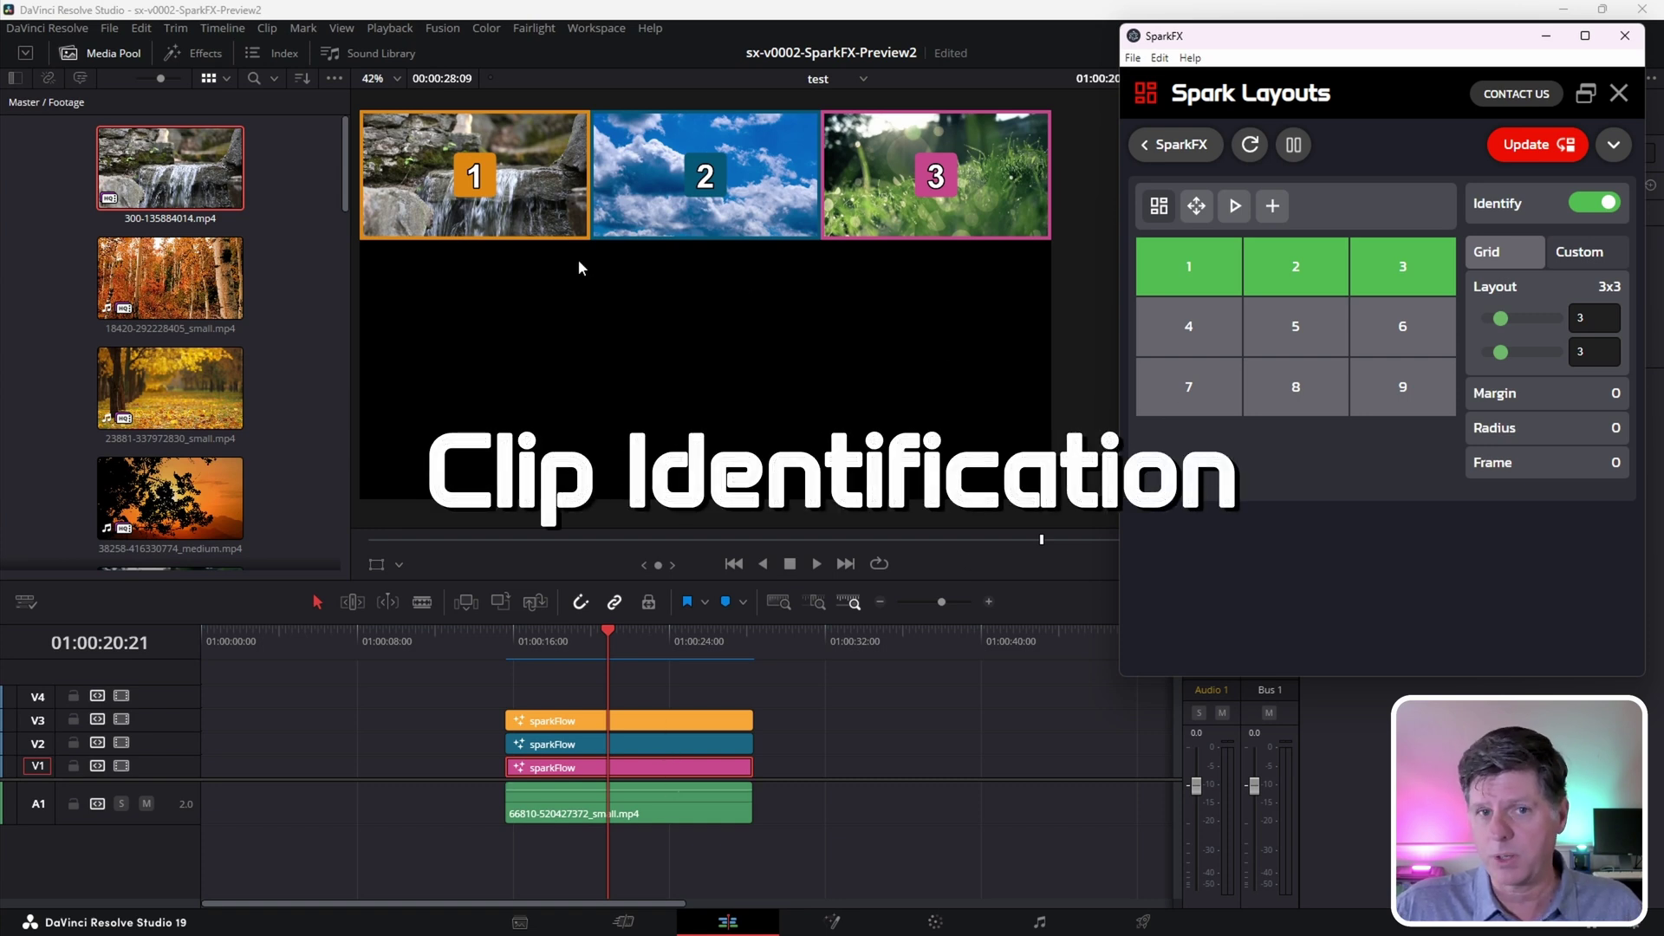
Adjust the orange sparkFlow clip's horizontal offset and size on V3, leaving offset X at 0.5 and size at 0.174
{"action": "left_click", "coordinate": [912, 798]}
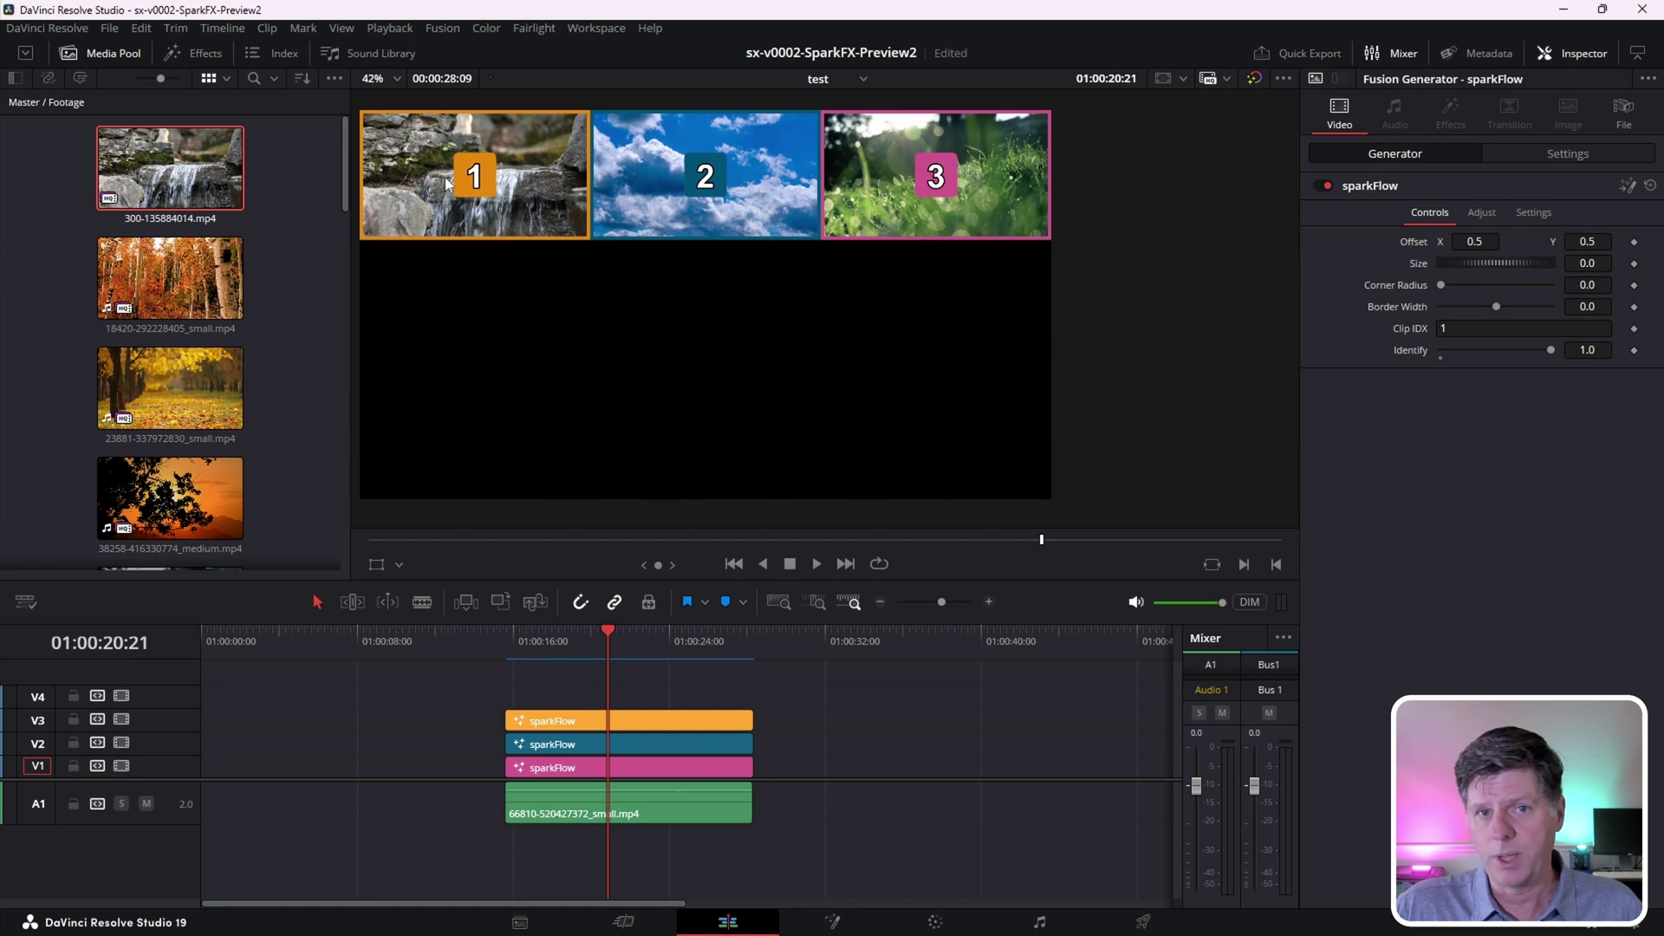
{"action": "left_click", "coordinate": [654, 726]}
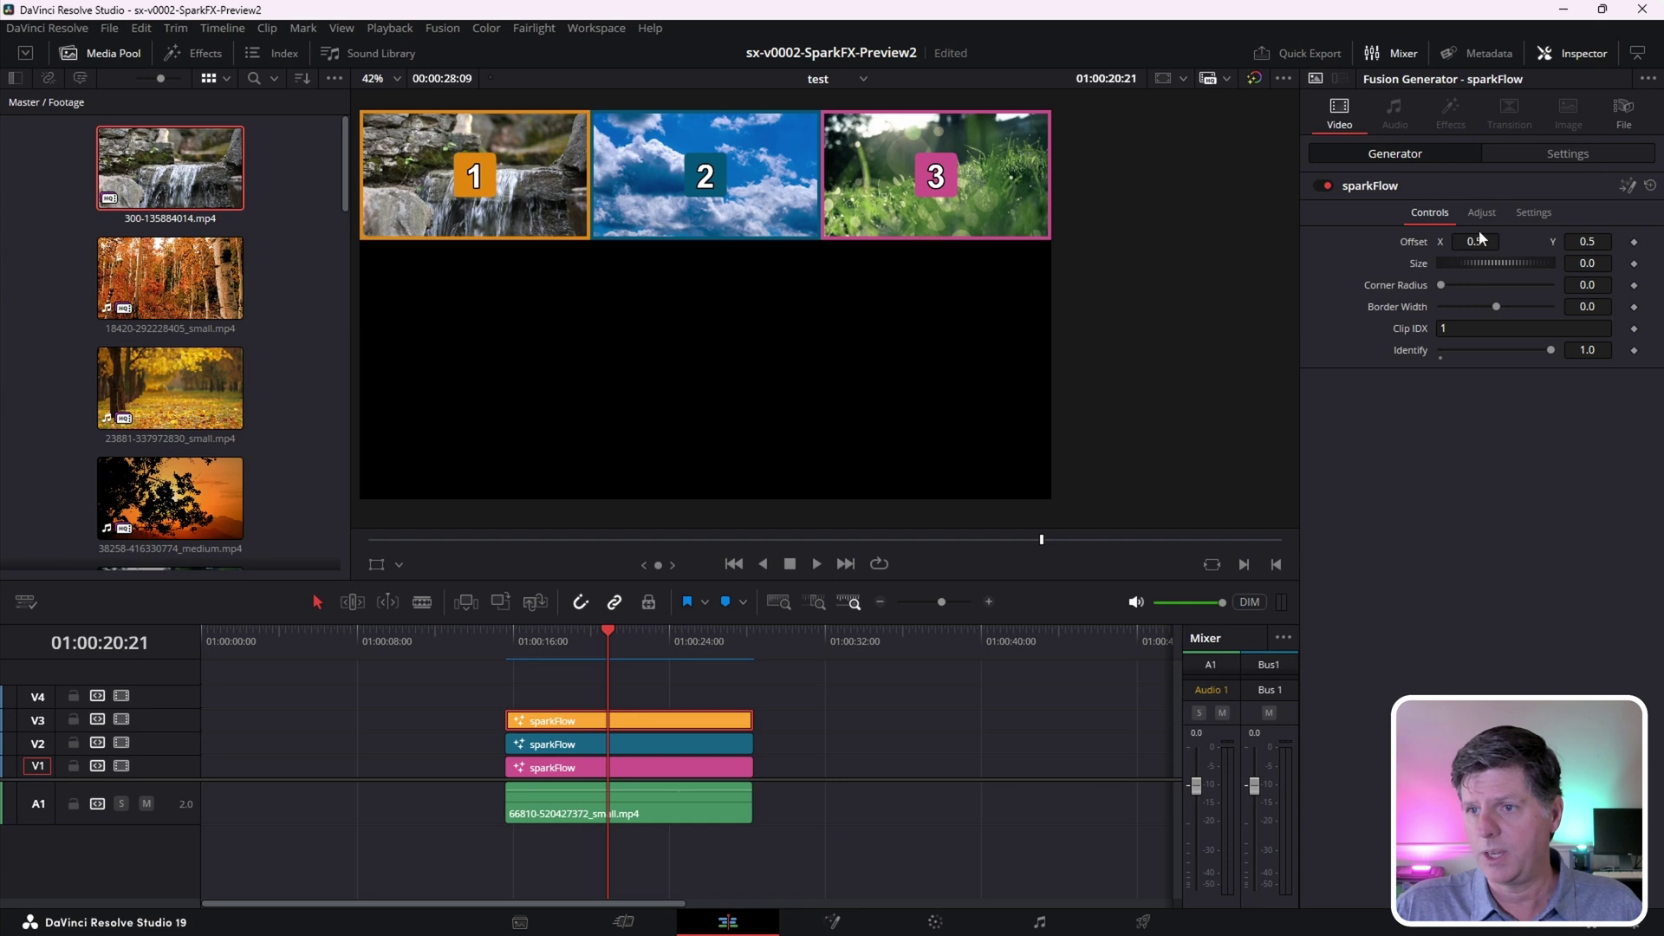
{"action": "left_click_drag", "start_coordinate": [1470, 241], "coordinate": [1509, 256]}
{"action": "left_click_drag", "start_coordinate": [1476, 243], "coordinate": [1475, 242]}
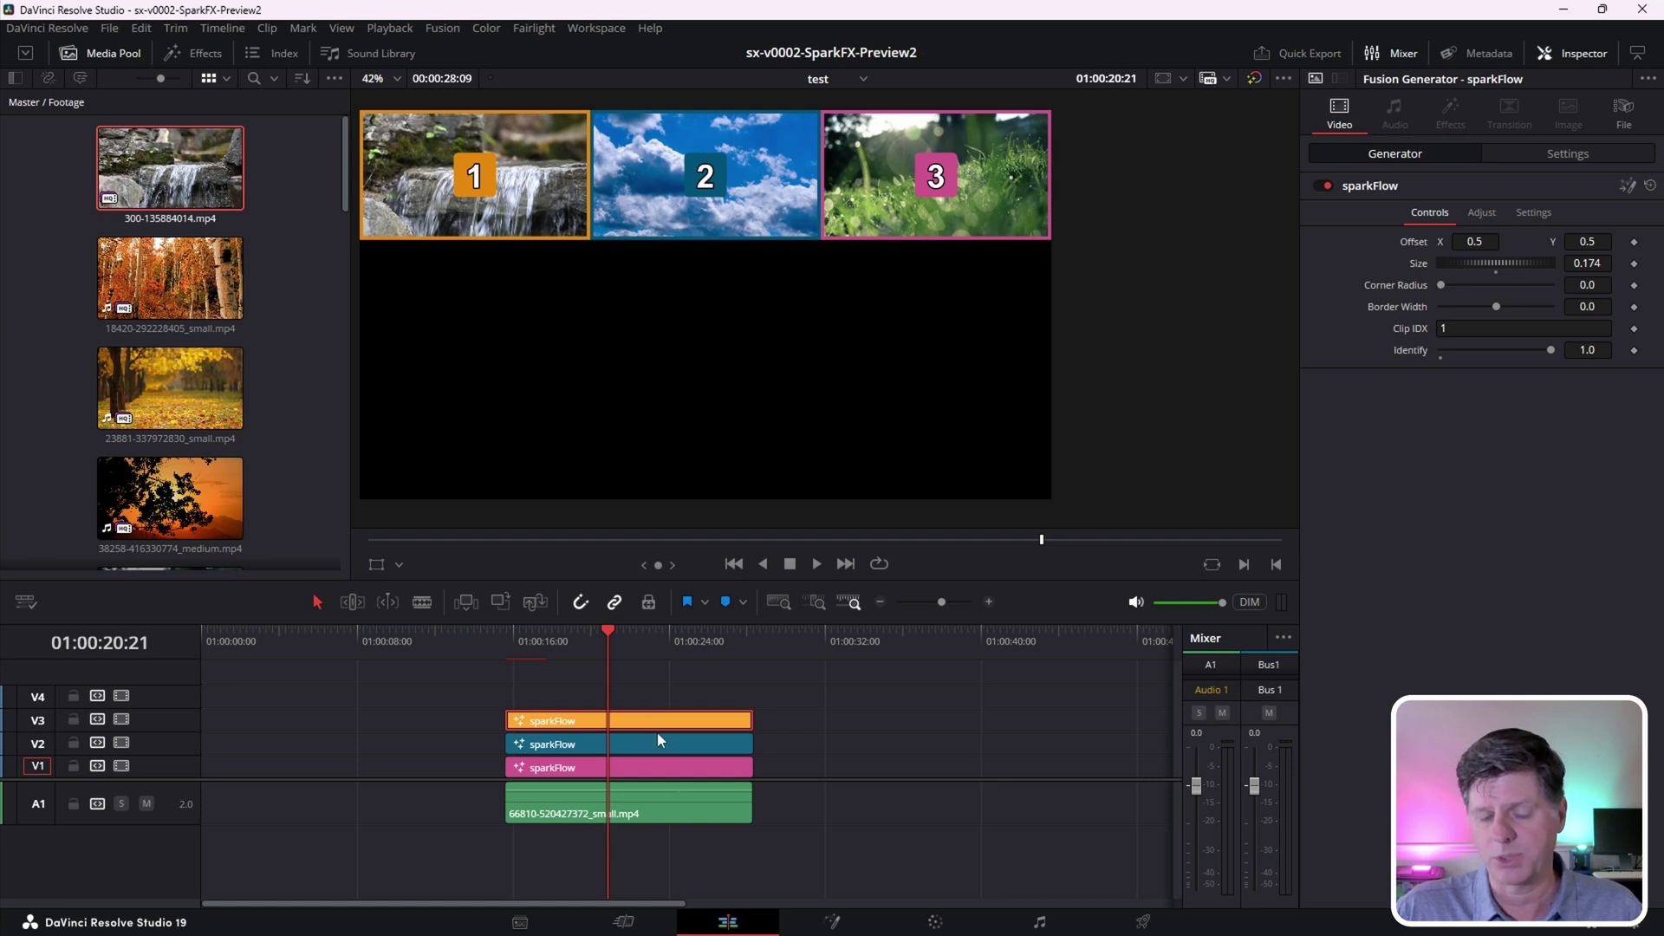
Try sliding the blue and orange sparkFlow clips along the timeline, returning them to their starting positions
{"action": "left_click_drag", "start_coordinate": [657, 742], "coordinate": [708, 747]}
{"action": "left_click_drag", "start_coordinate": [693, 721], "coordinate": [684, 721]}
{"action": "left_click_drag", "start_coordinate": [681, 746], "coordinate": [641, 745]}
{"action": "left_click_drag", "start_coordinate": [610, 645], "coordinate": [626, 647]}
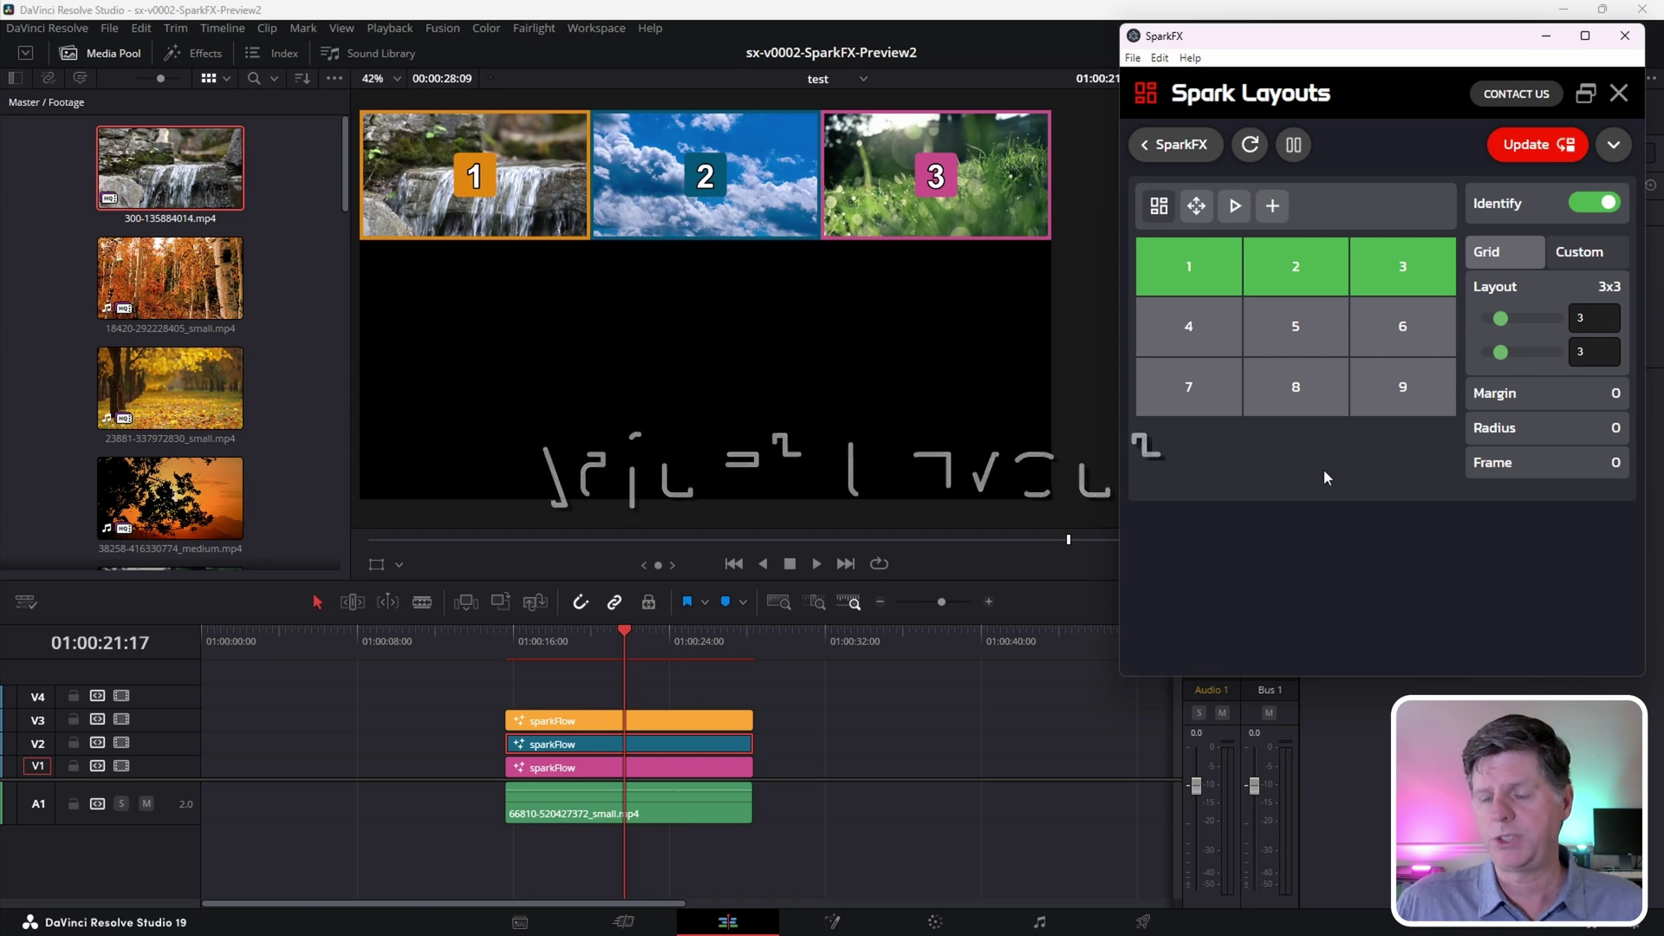
Apply a 6x6 grid layout to the three clips, followed by a 1x3 grid
{"action": "left_click_drag", "start_coordinate": [1501, 319], "coordinate": [1518, 360]}
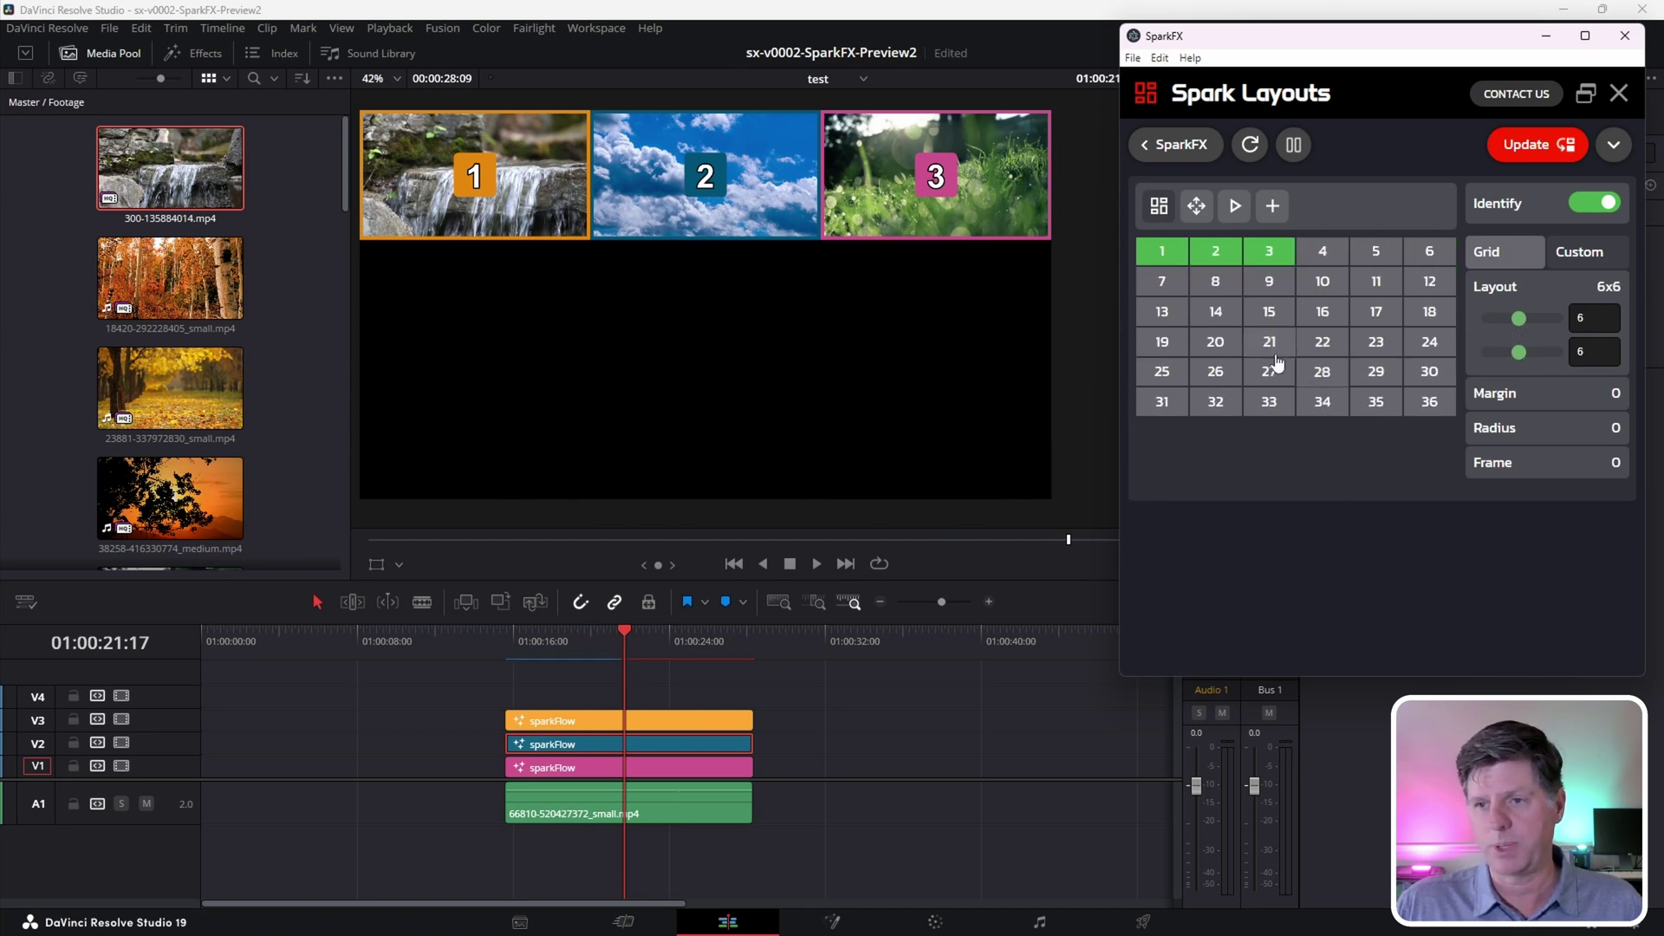
{"action": "left_click", "coordinate": [1531, 147]}
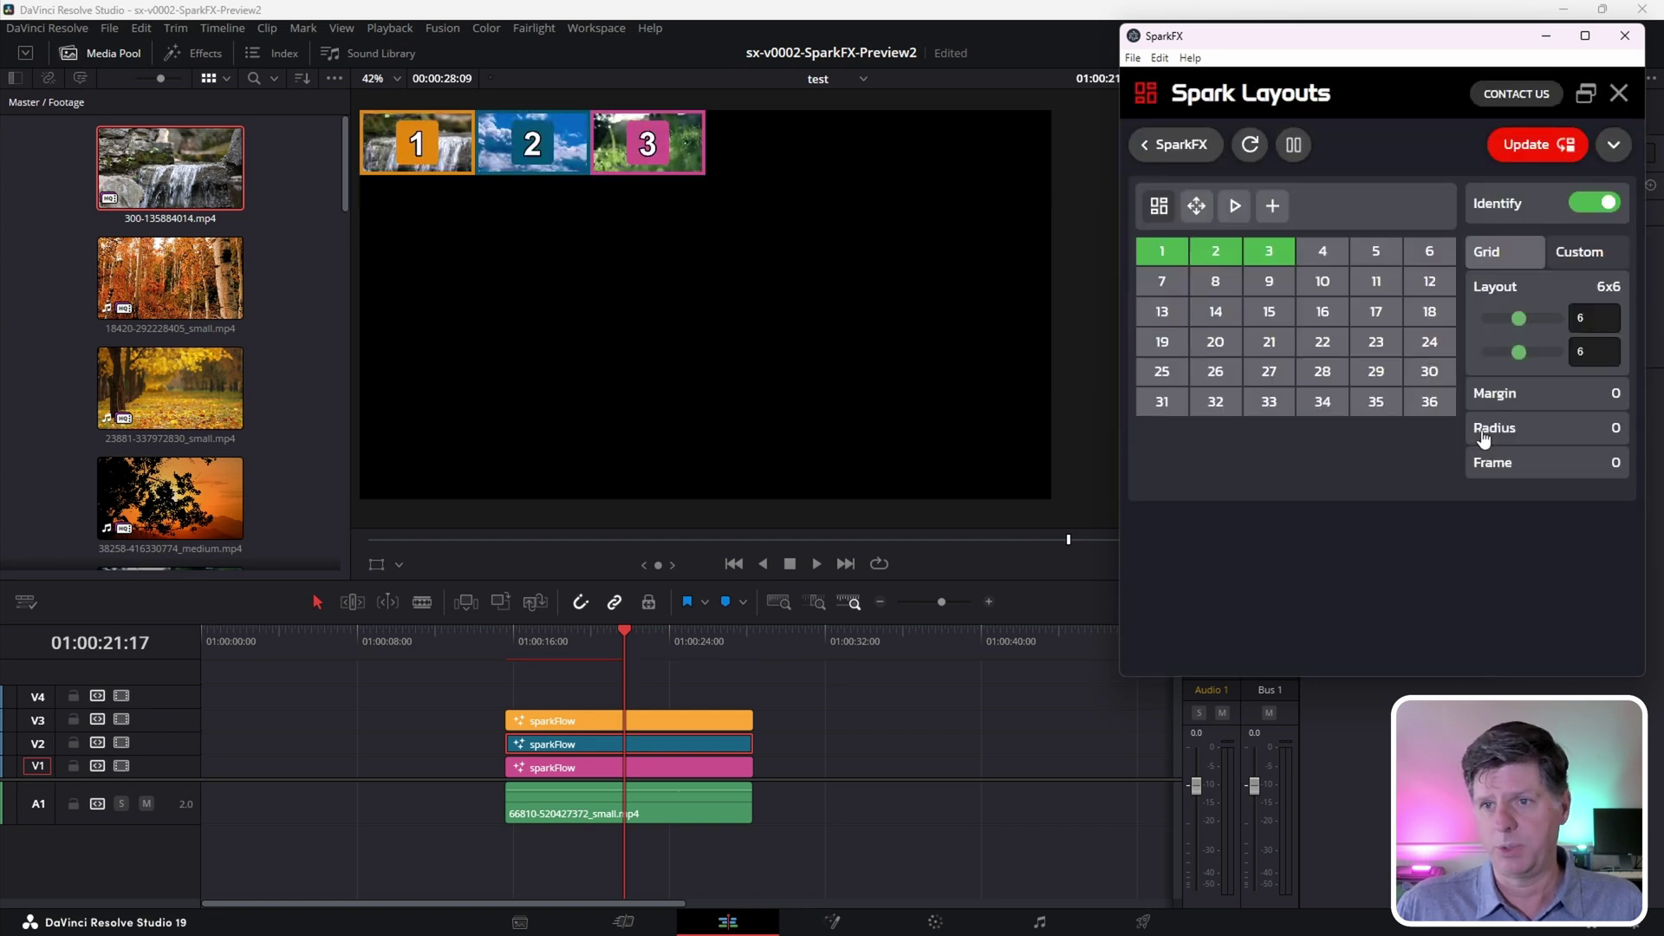
{"action": "left_click_drag", "start_coordinate": [1519, 323], "coordinate": [1501, 352]}
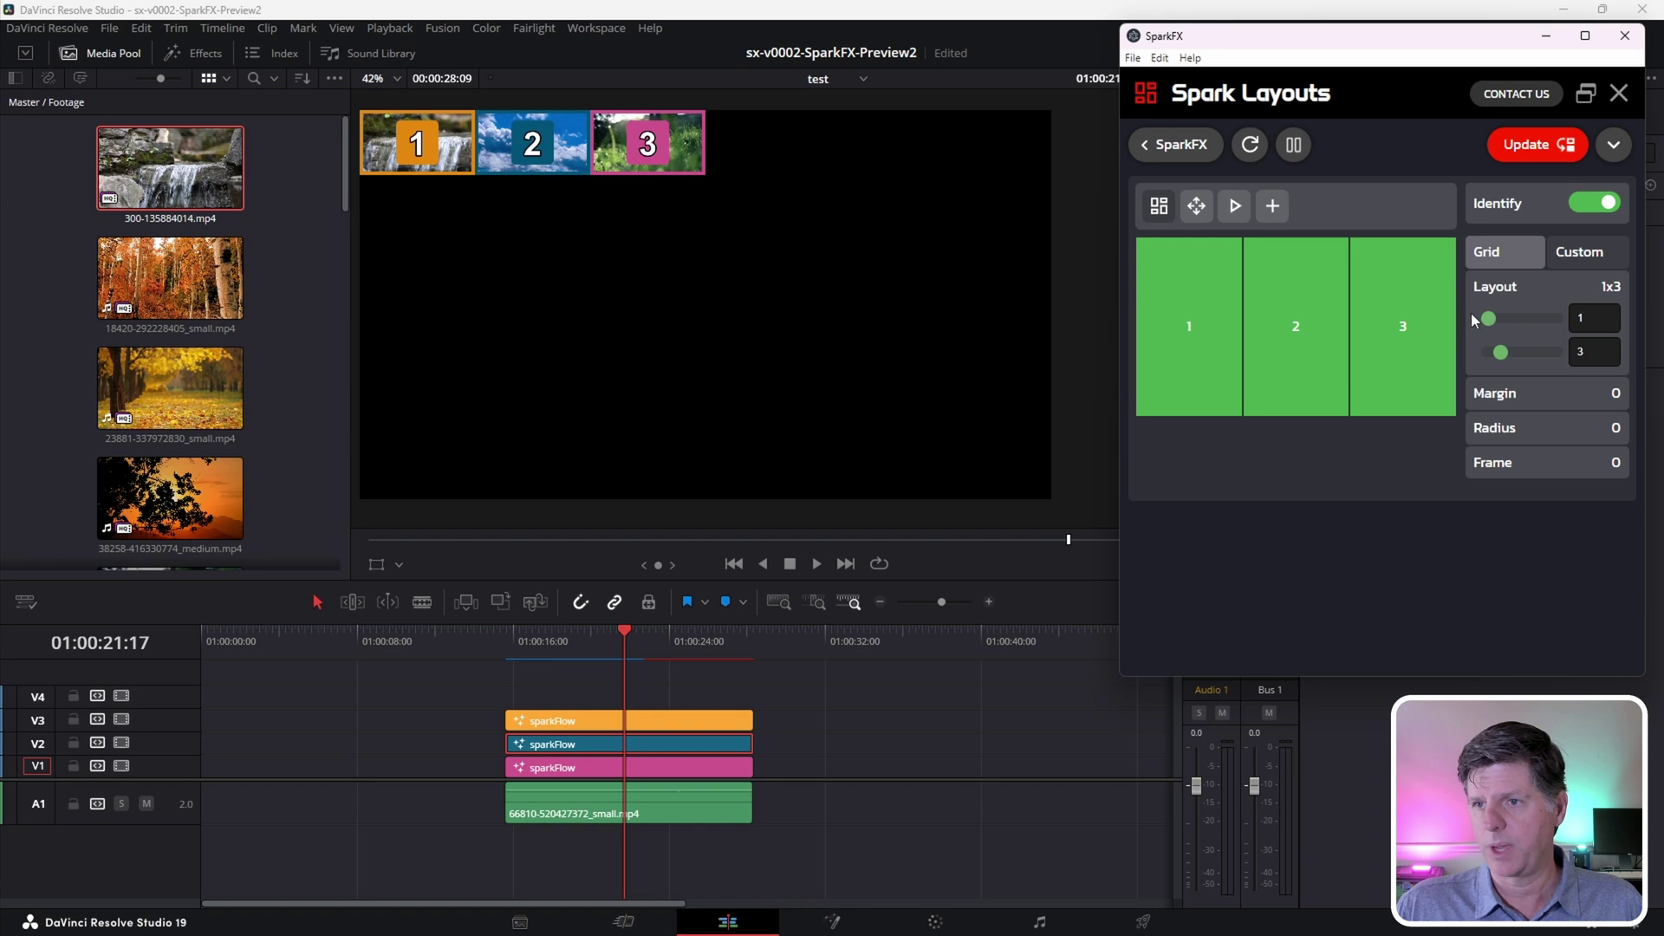
{"action": "left_click", "coordinate": [1542, 145]}
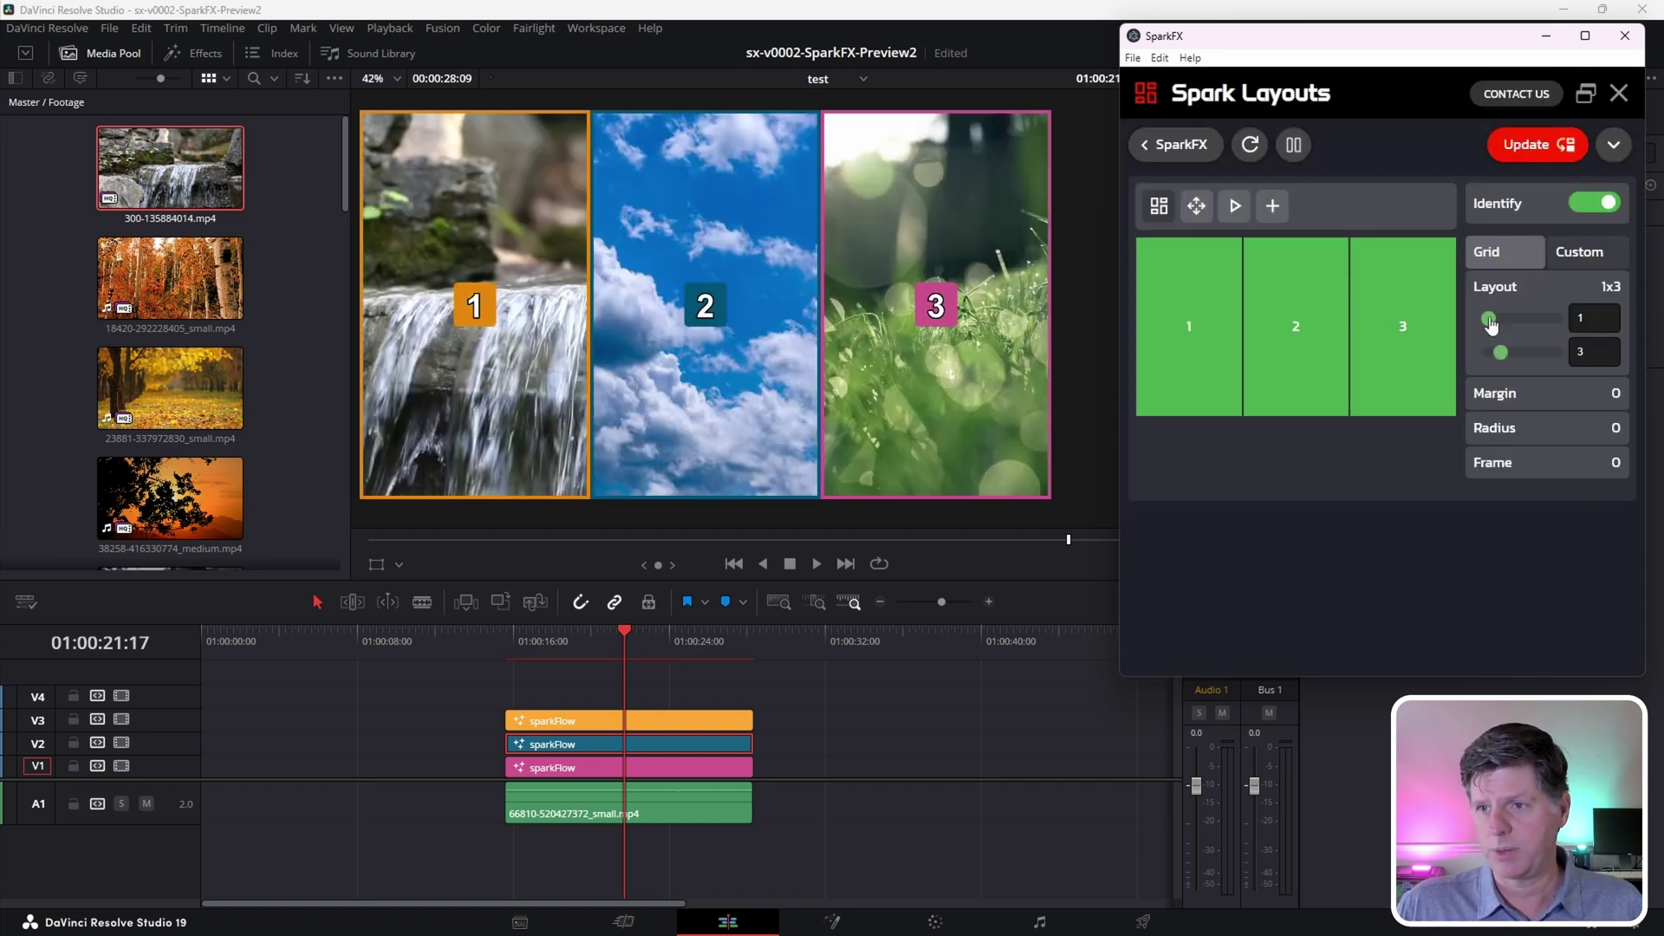
Apply a 3x1 grid layout to the clips and change it to a 3x4 grid
{"action": "mouse_move", "coordinate": [1488, 319]}
{"action": "left_mouse_down"}
{"action": "mouse_move", "coordinate": [1508, 327]}
{"action": "mouse_move", "coordinate": [1488, 353]}
{"action": "mouse_move", "coordinate": [1501, 320]}
{"action": "left_mouse_up"}
{"action": "left_click", "coordinate": [1517, 153]}
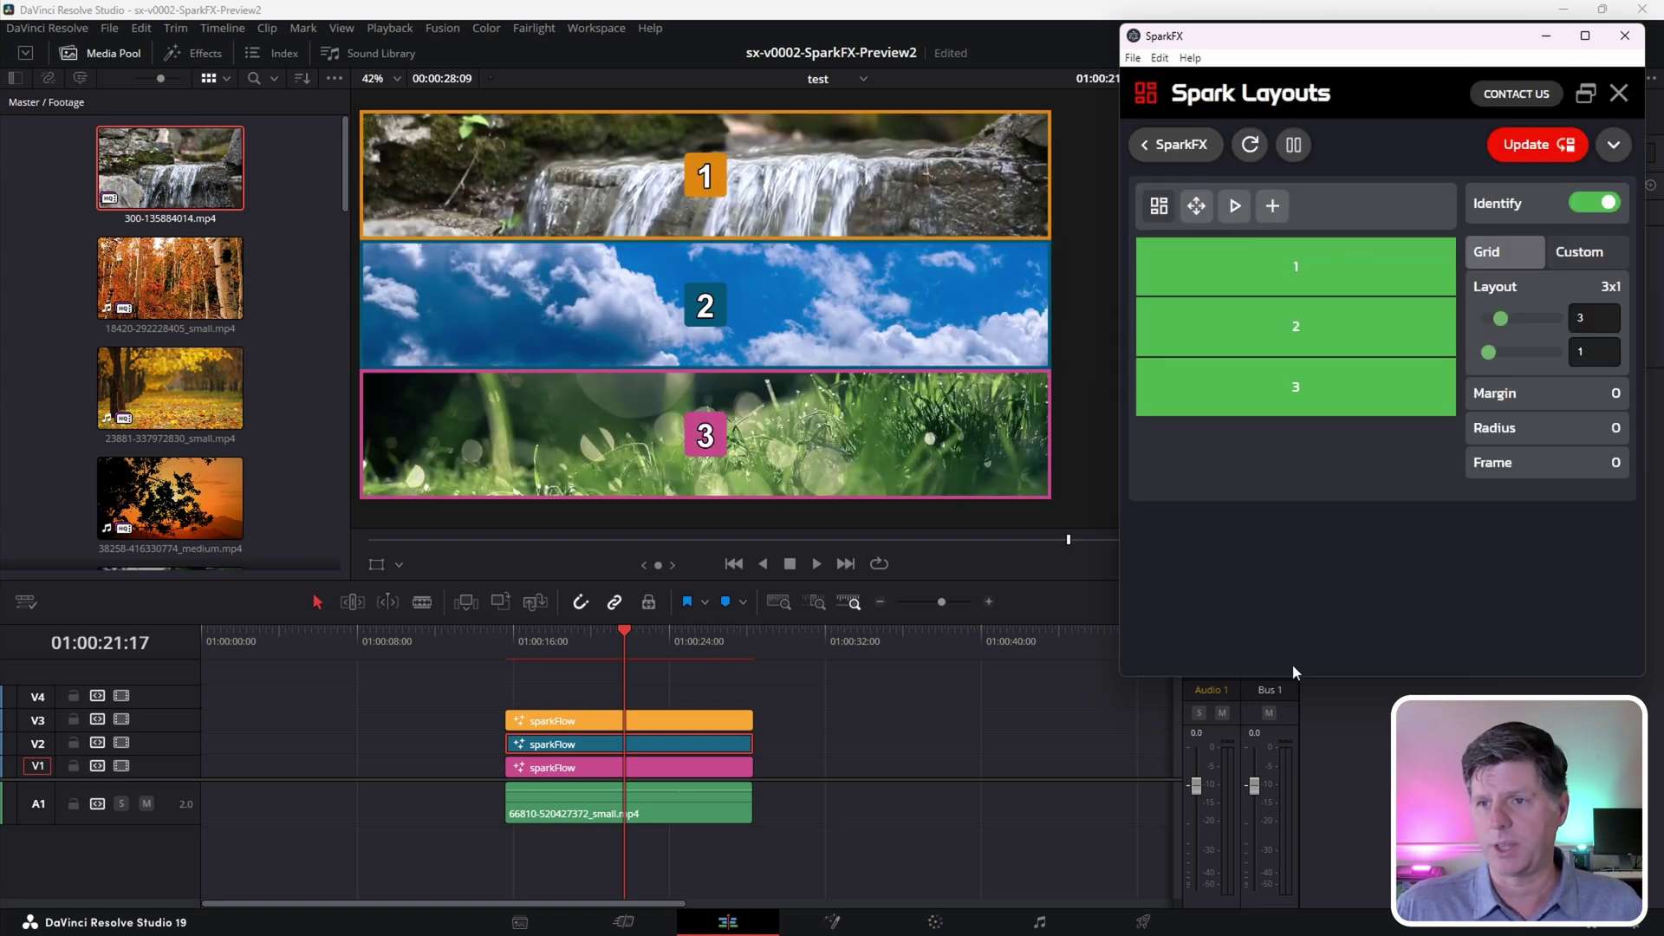
{"action": "mouse_move", "coordinate": [1501, 318]}
{"action": "left_mouse_down"}
{"action": "mouse_move", "coordinate": [1509, 357]}
{"action": "mouse_move", "coordinate": [1501, 321]}
{"action": "left_mouse_up"}
{"action": "left_click", "coordinate": [1528, 163]}
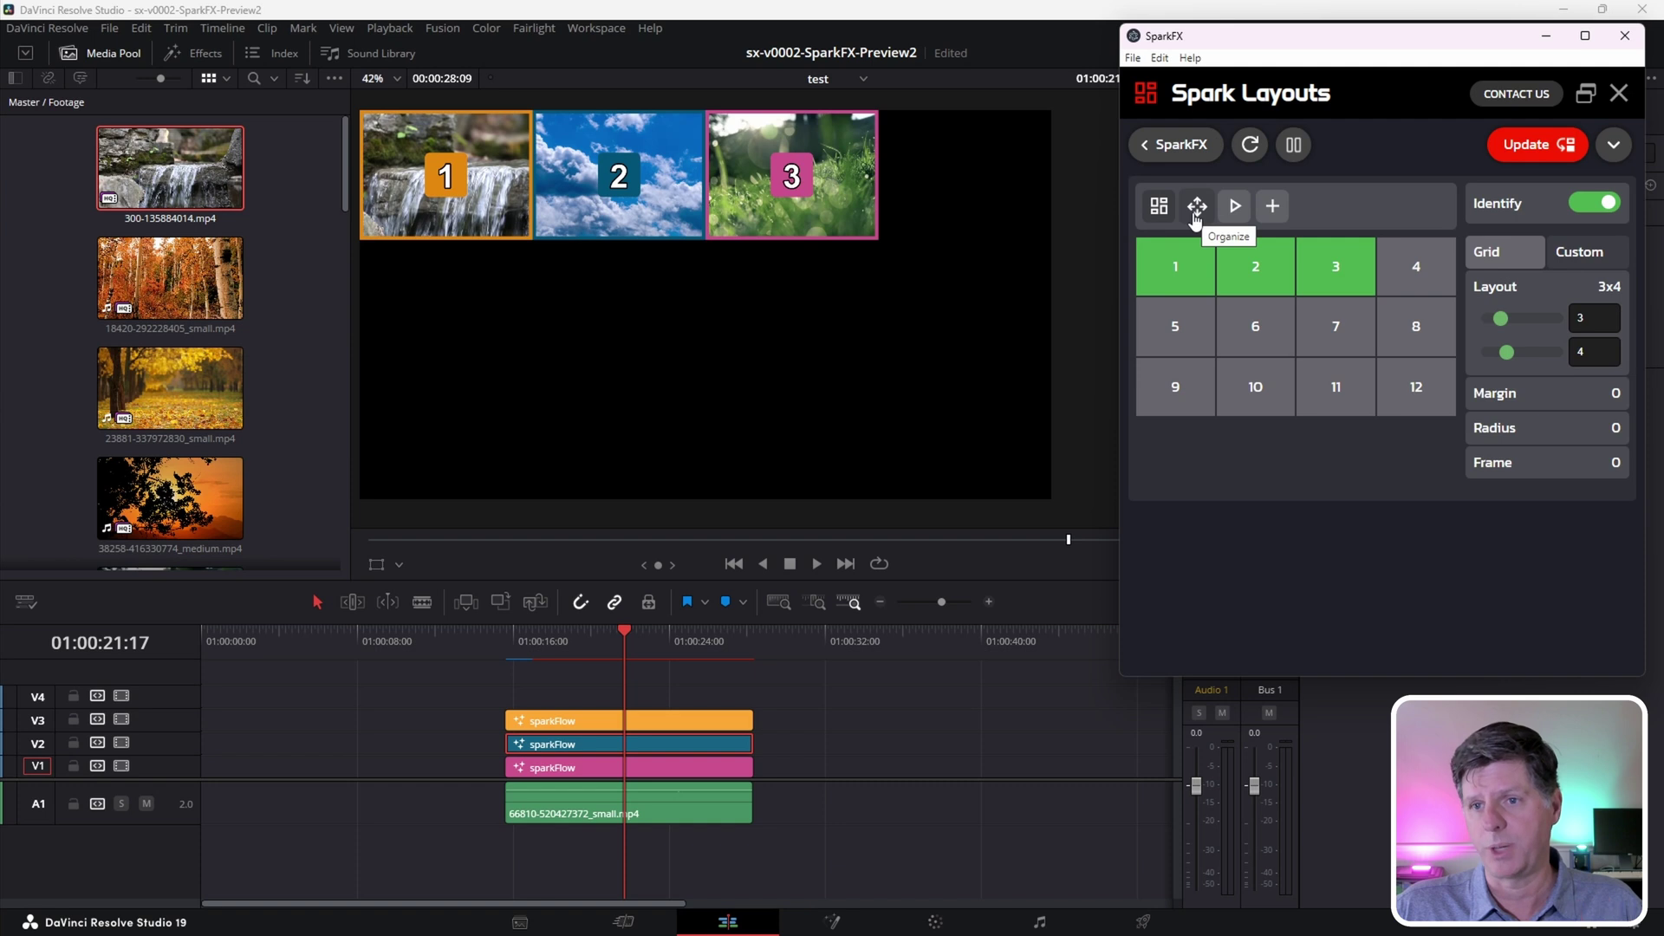
Use Organize to swap the clips in grid cells 1 and 3
{"action": "left_click", "coordinate": [1196, 208]}
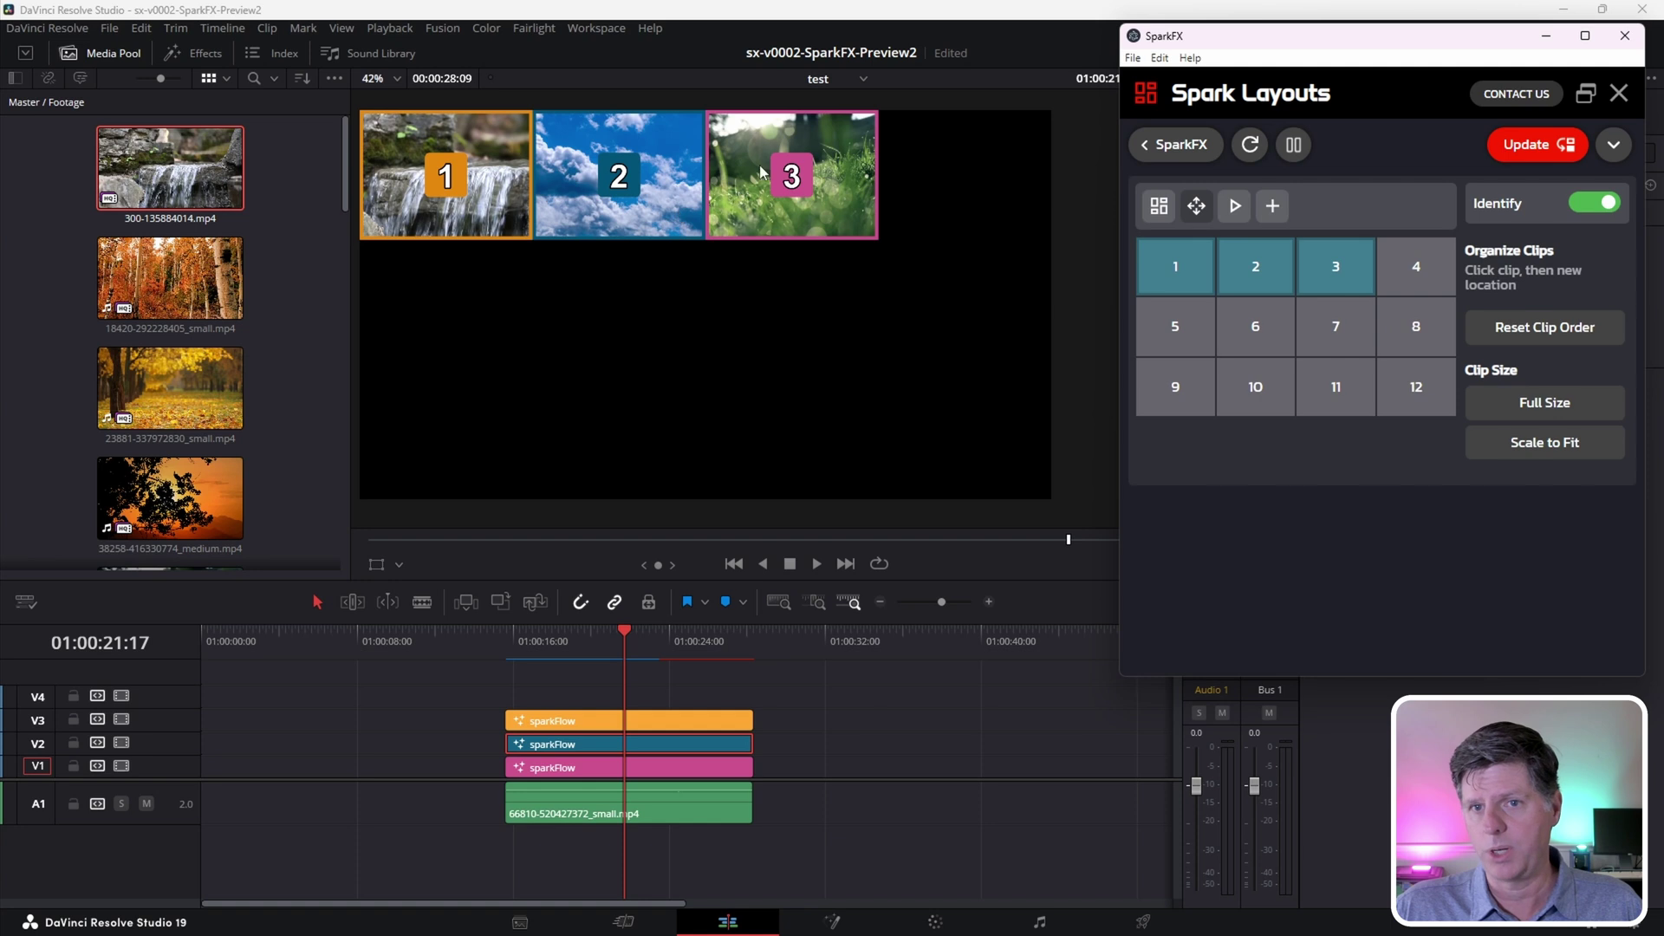
{"action": "left_click", "coordinate": [1177, 267]}
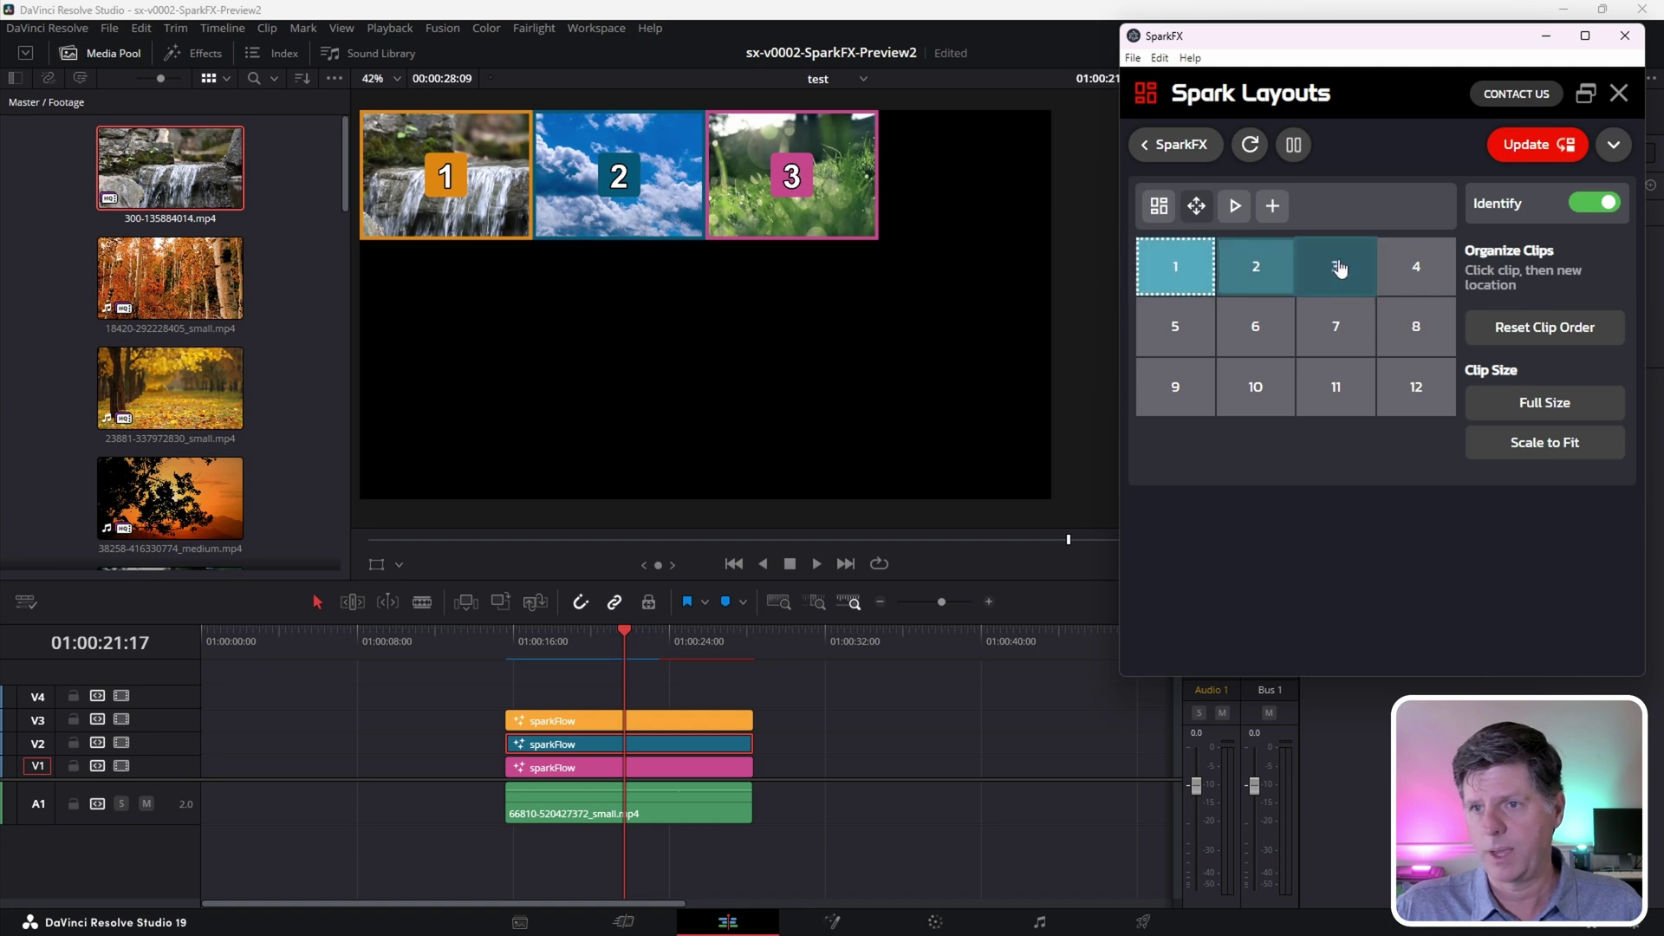
{"action": "left_click", "coordinate": [1340, 268]}
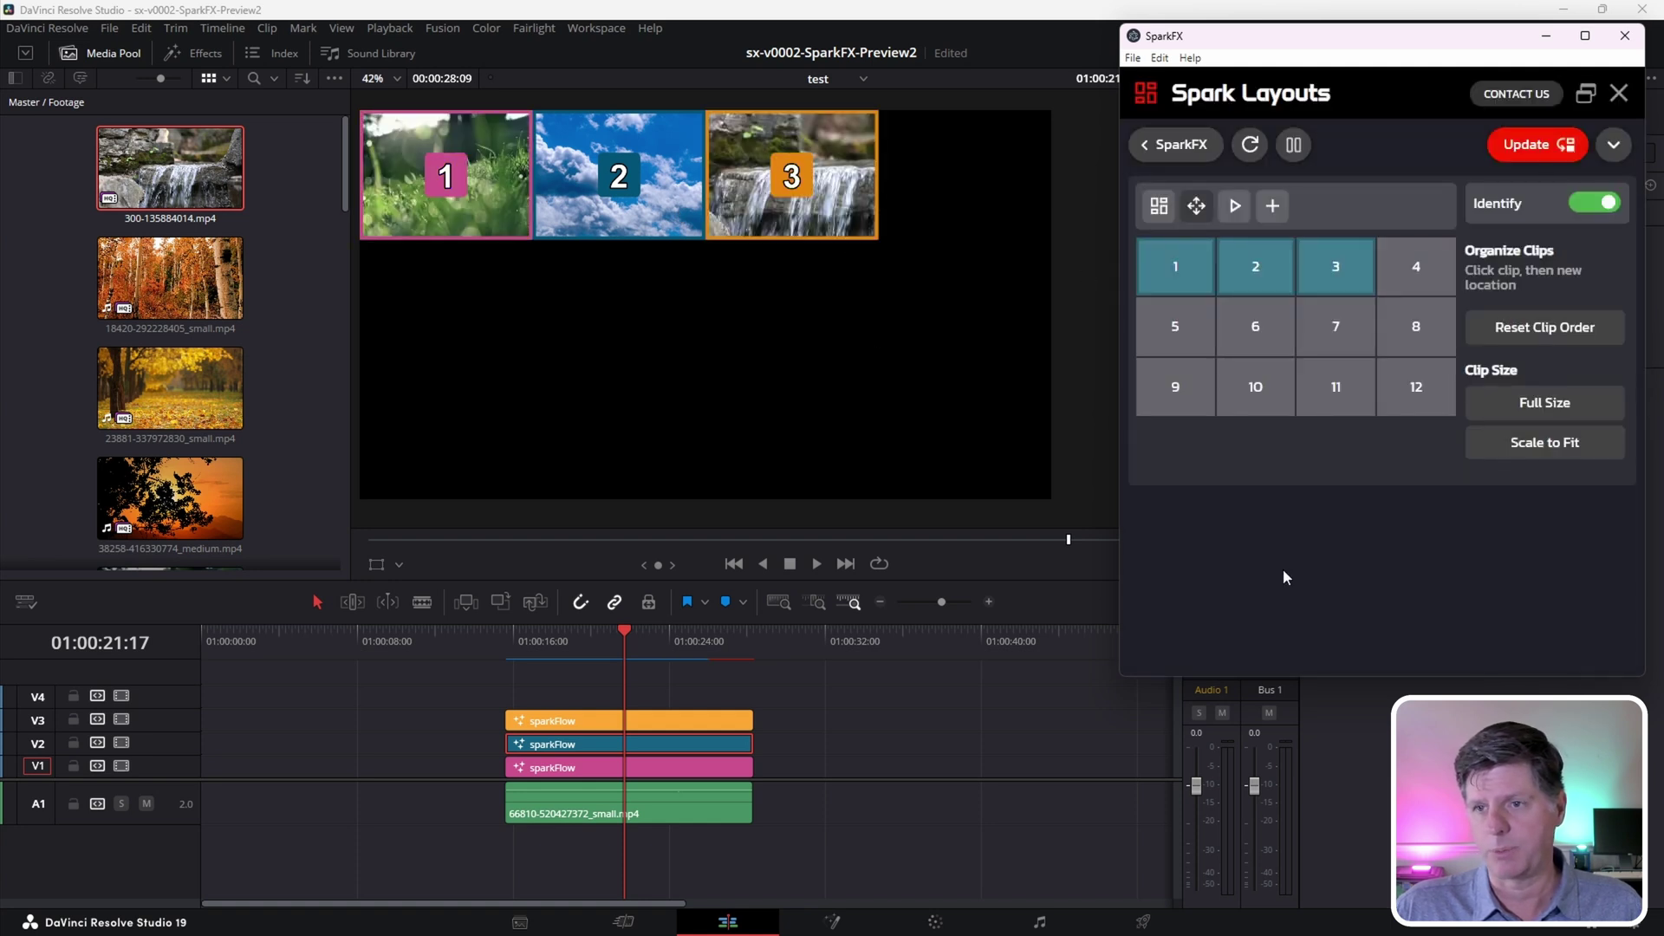
Move the clip in cell 3 to cell 12 and the one in cell 1 to cell 9, and reset the clip positions
{"action": "left_click", "coordinate": [1326, 271]}
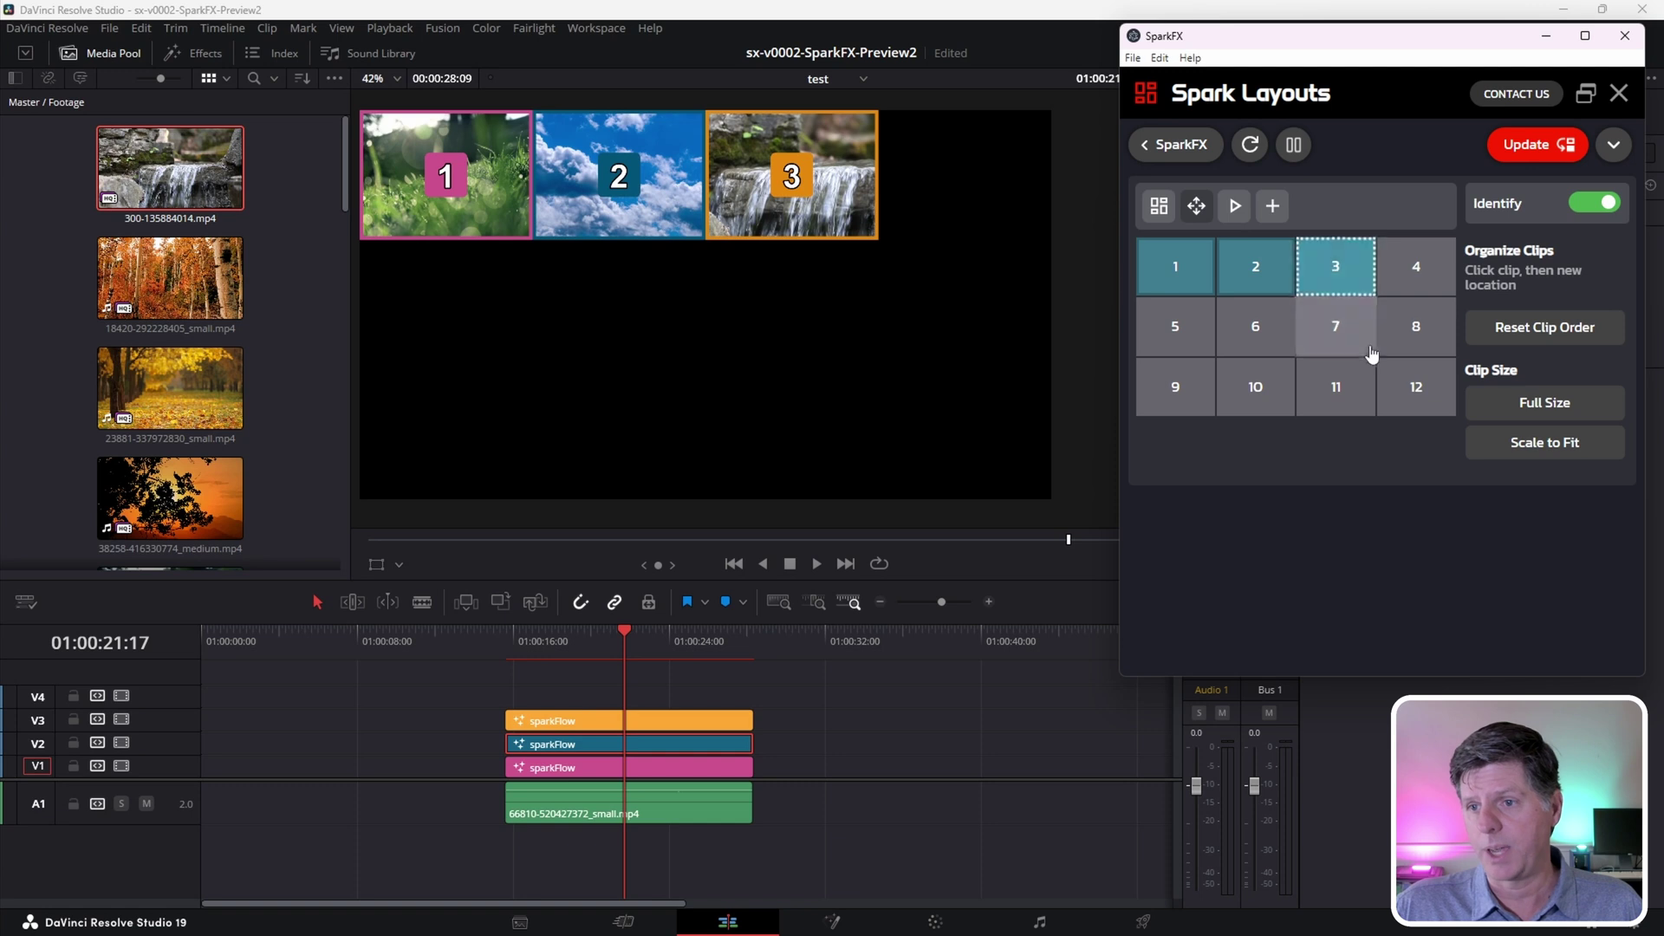
{"action": "left_click", "coordinate": [1420, 386]}
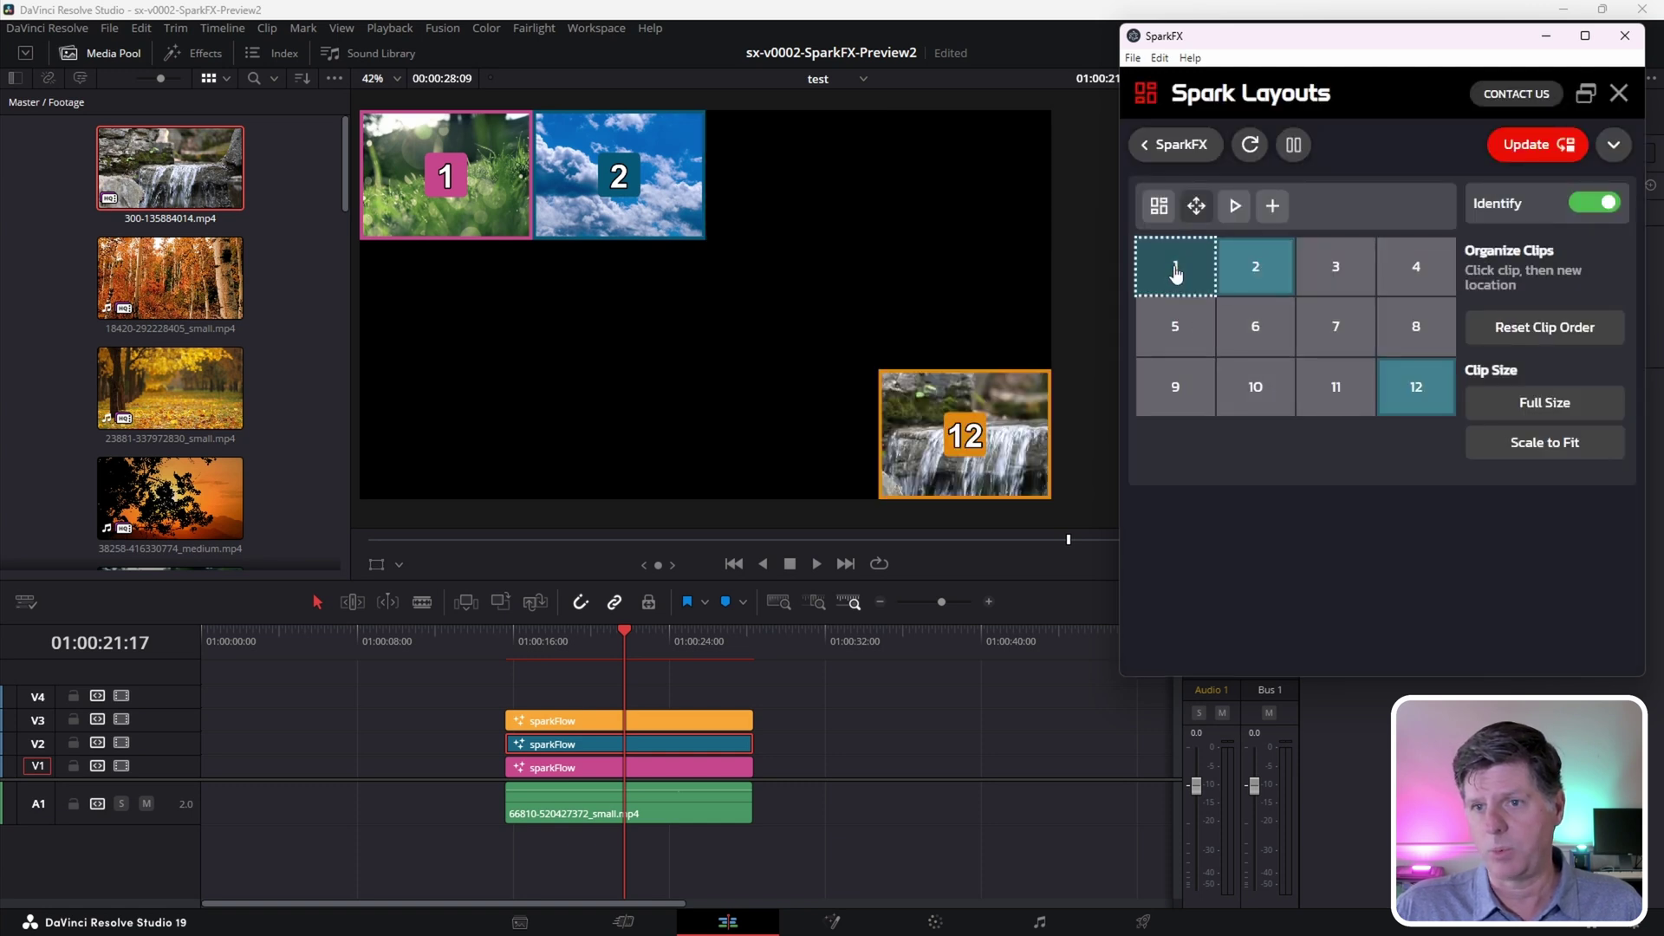
{"action": "left_click", "coordinate": [1179, 384]}
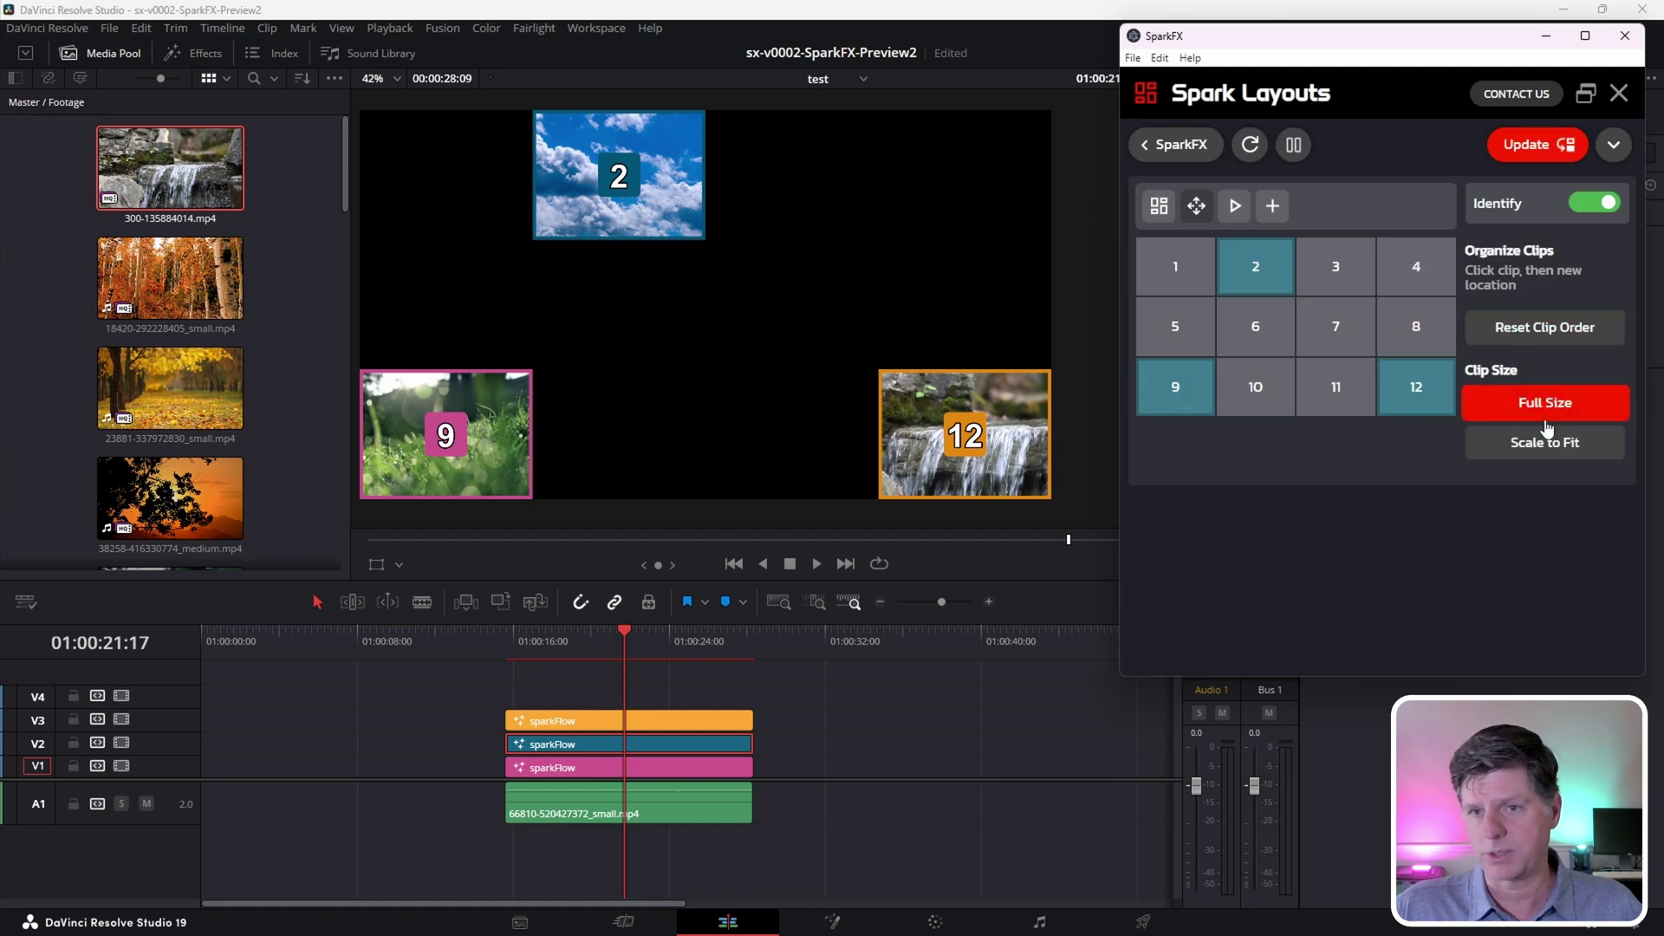
{"action": "left_click", "coordinate": [1545, 332]}
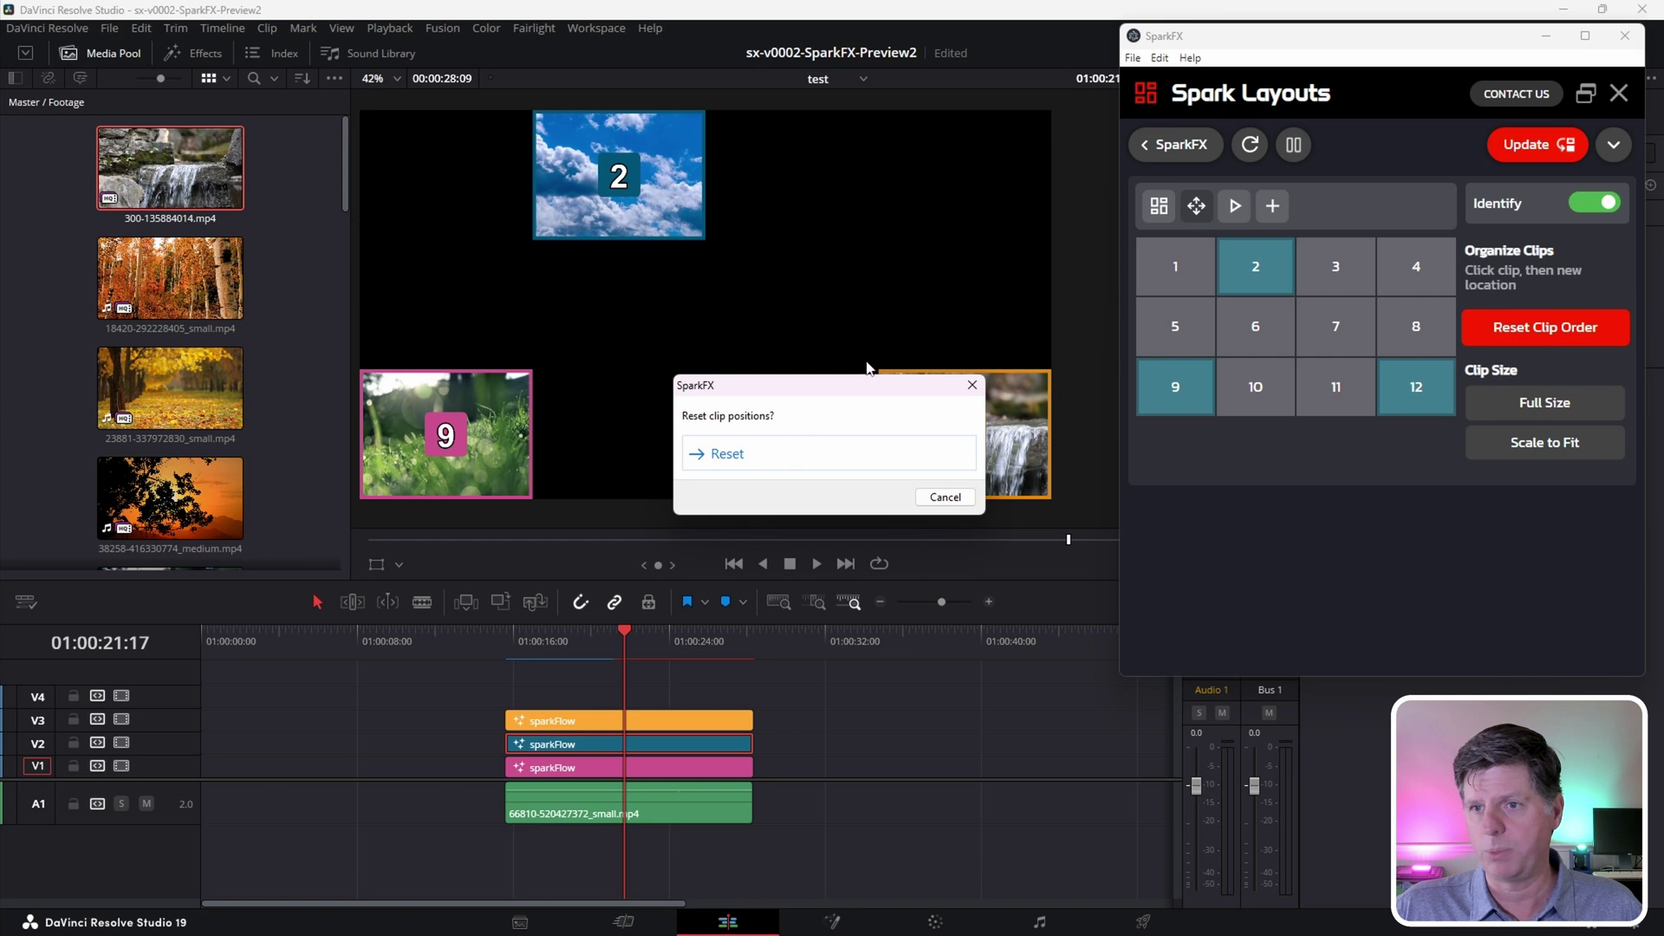
{"action": "left_click", "coordinate": [759, 459]}
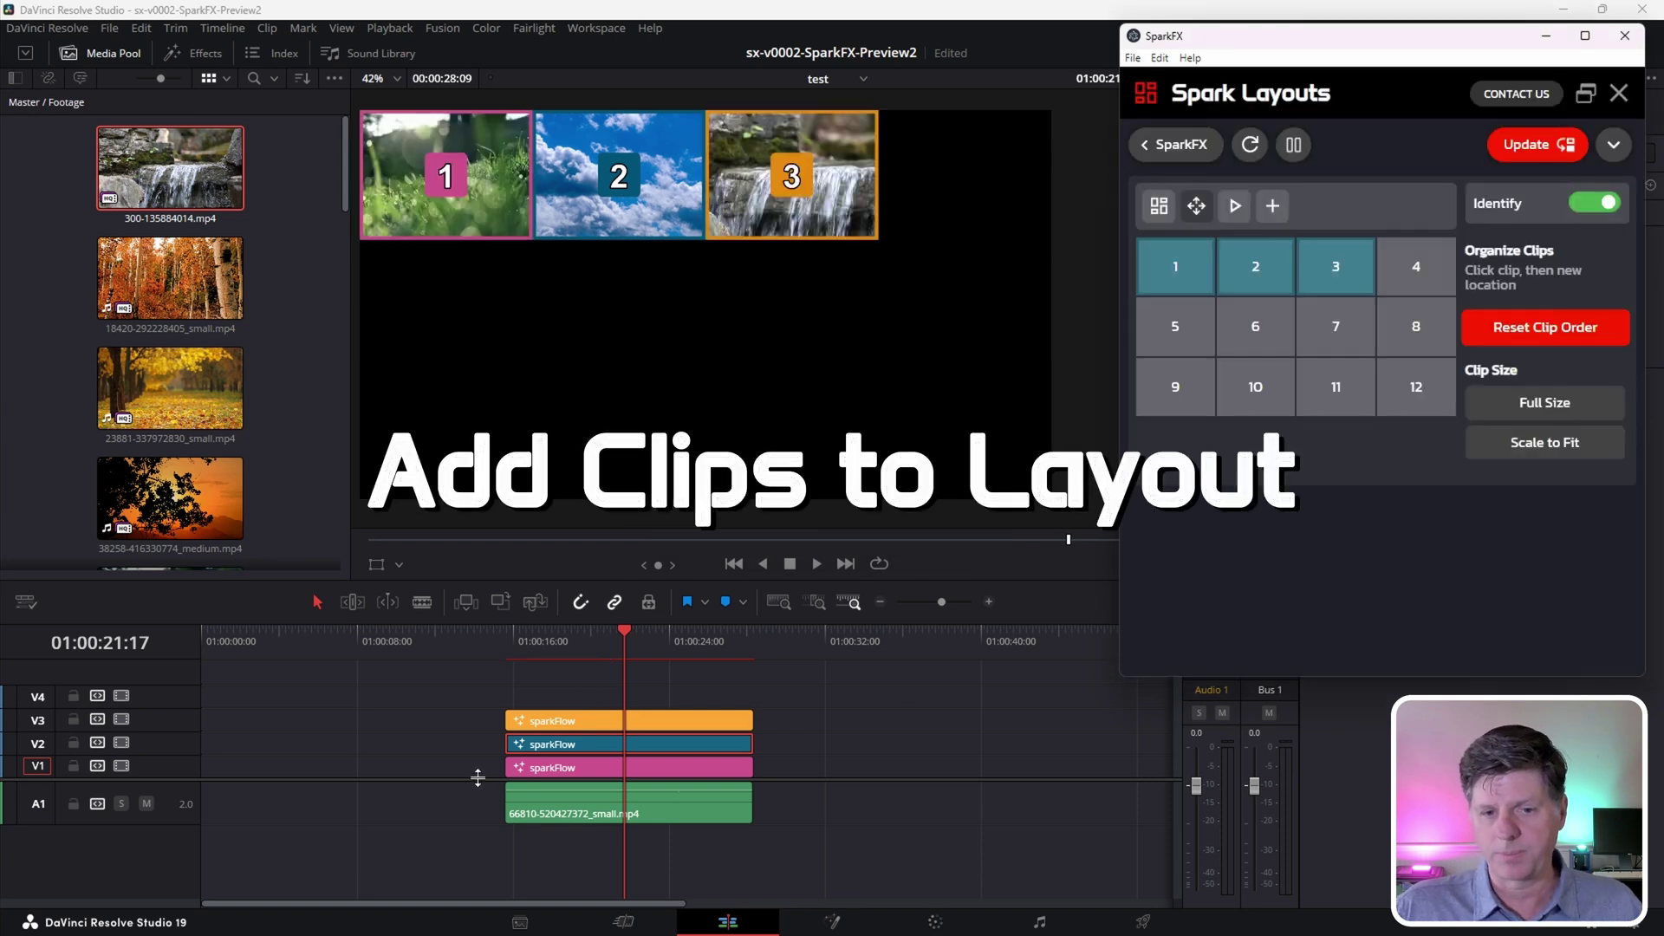
{"action": "left_click", "coordinate": [1614, 145]}
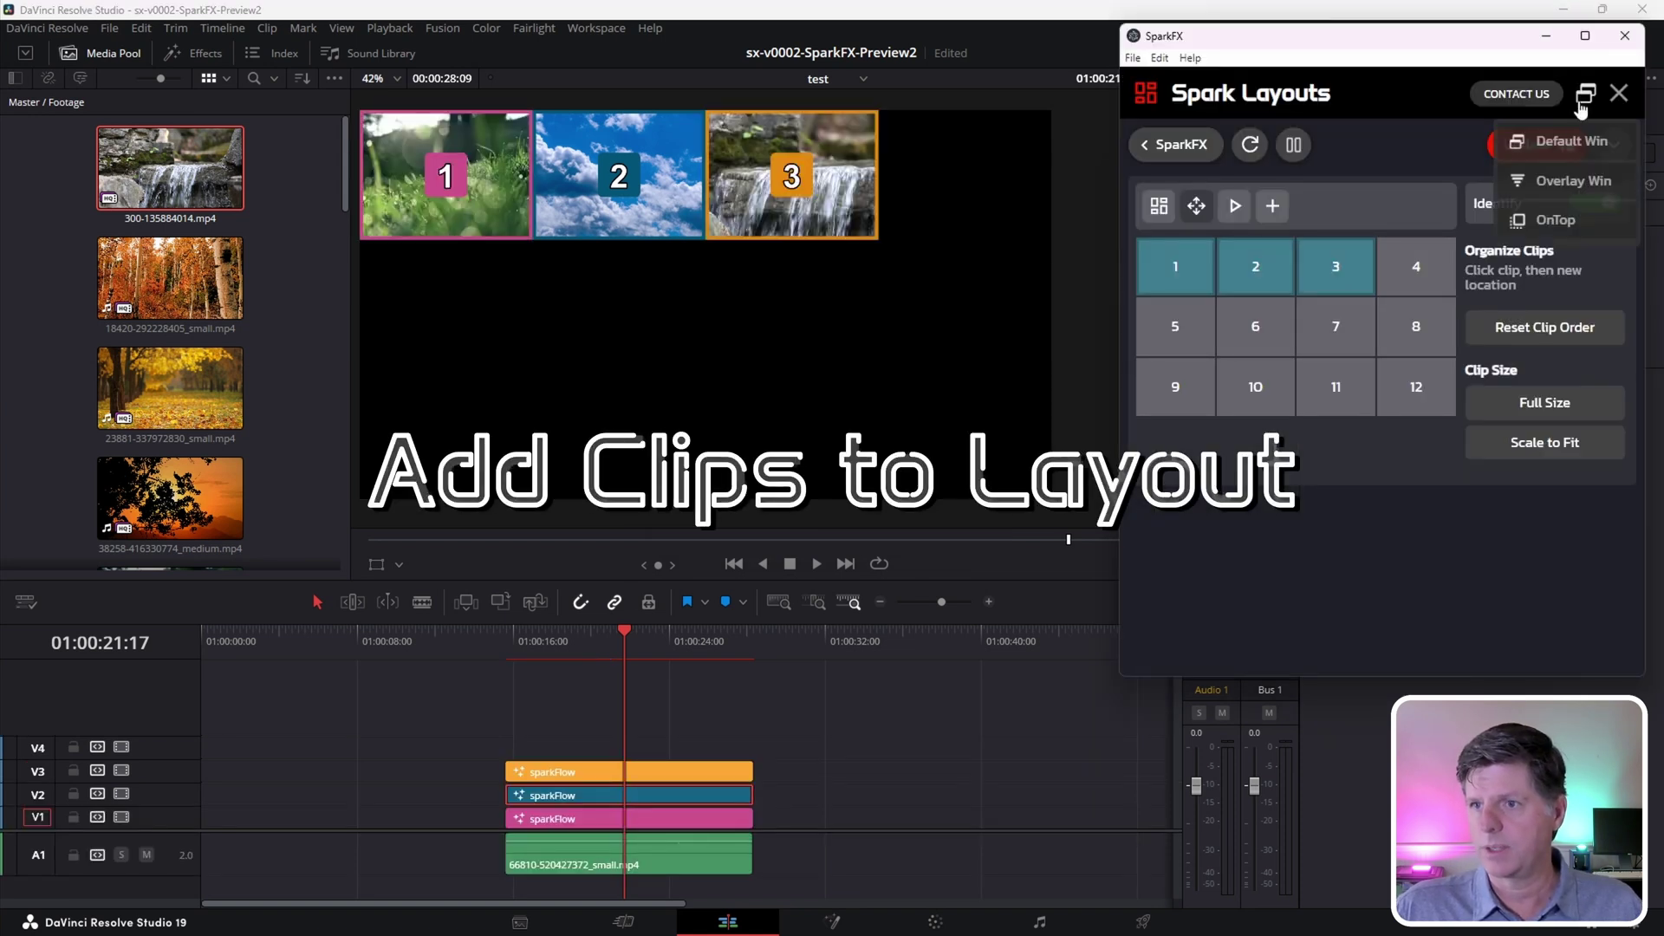
{"action": "left_click", "coordinate": [1550, 193]}
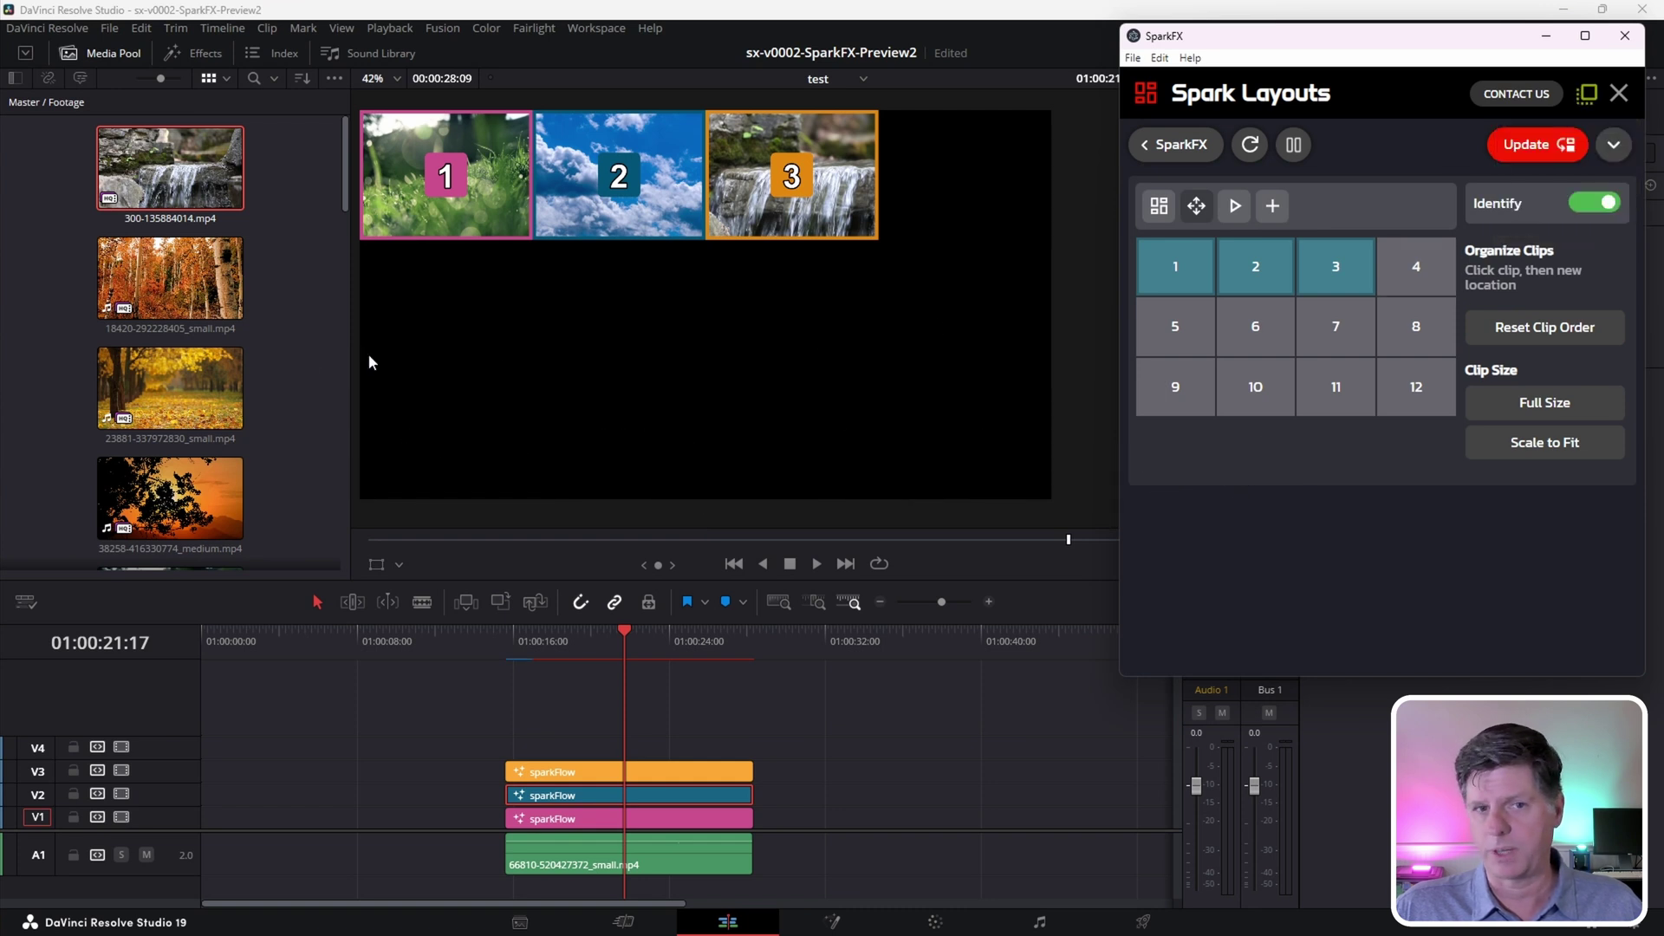
{"action": "left_click_drag", "start_coordinate": [170, 277], "coordinate": [508, 744]}
{"action": "scroll", "coordinate": [225, 496], "scroll_direction": "down", "scroll_amount": 4}
{"action": "left_click_drag", "start_coordinate": [204, 498], "coordinate": [508, 723]}
{"action": "scroll", "coordinate": [203, 416], "scroll_direction": "up", "scroll_amount": 4}
{"action": "left_click_drag", "start_coordinate": [195, 400], "coordinate": [512, 701]}
Cut all clips on every track at 01:00:27:11 and delete everything after the cut
{"action": "left_click", "coordinate": [739, 648]}
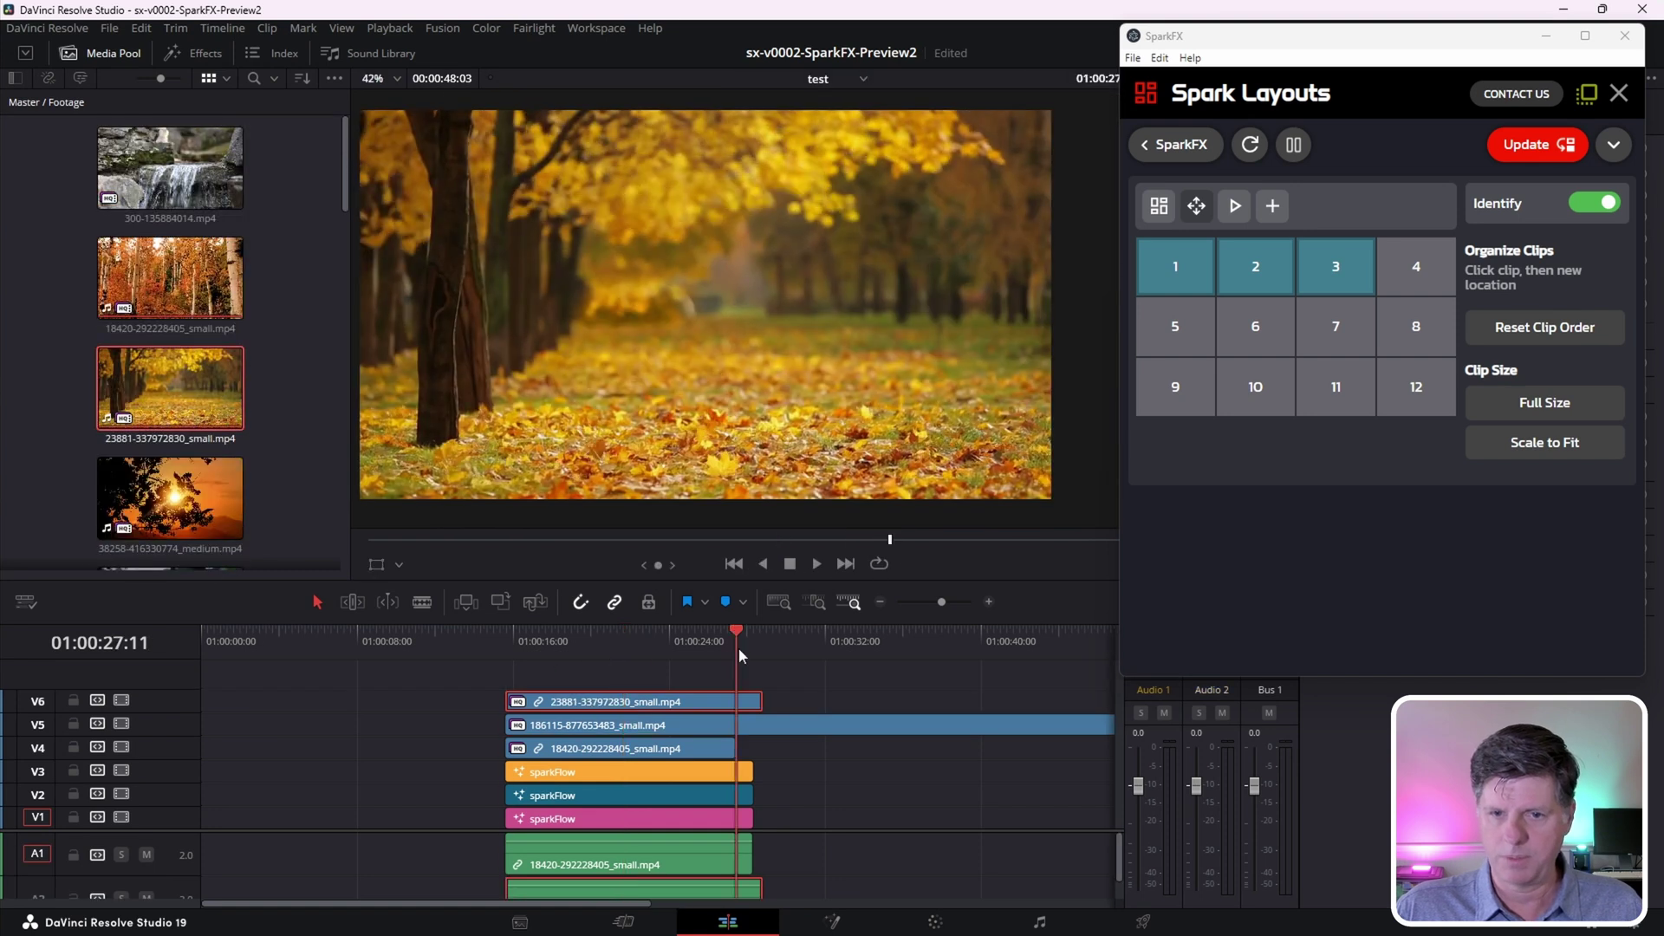
{"action": "left_click", "coordinate": [806, 684]}
{"action": "key", "text": "ctrl+b"}
{"action": "scroll", "coordinate": [804, 893], "scroll_direction": "down", "scroll_amount": 1}
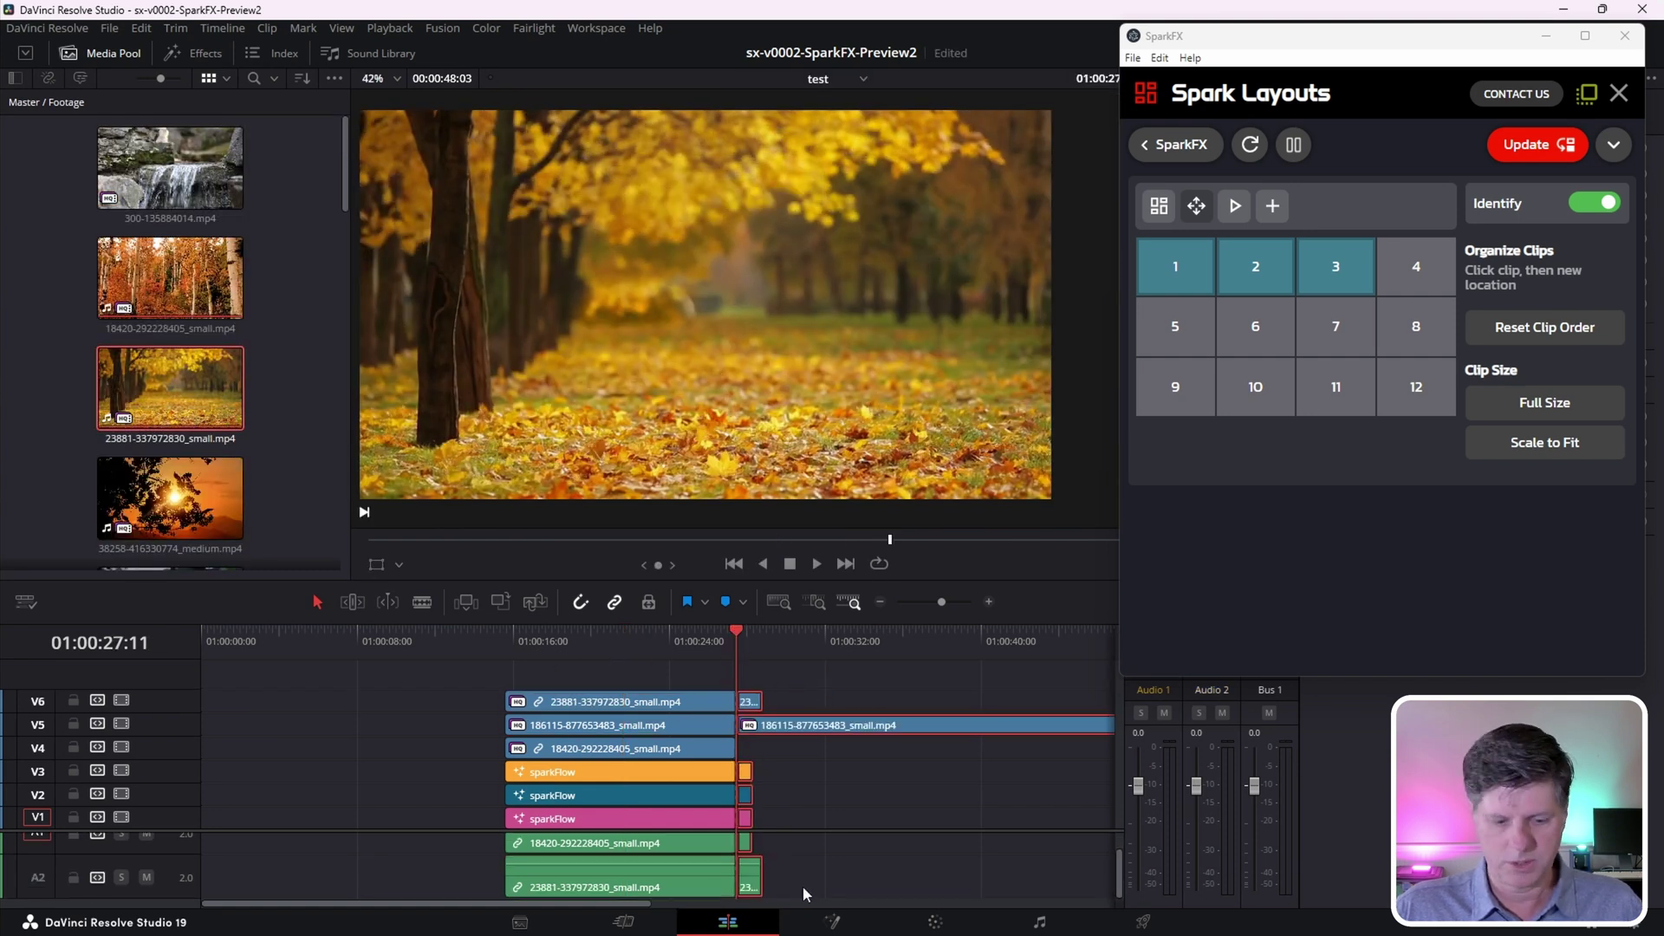
{"action": "key", "text": "Delete"}
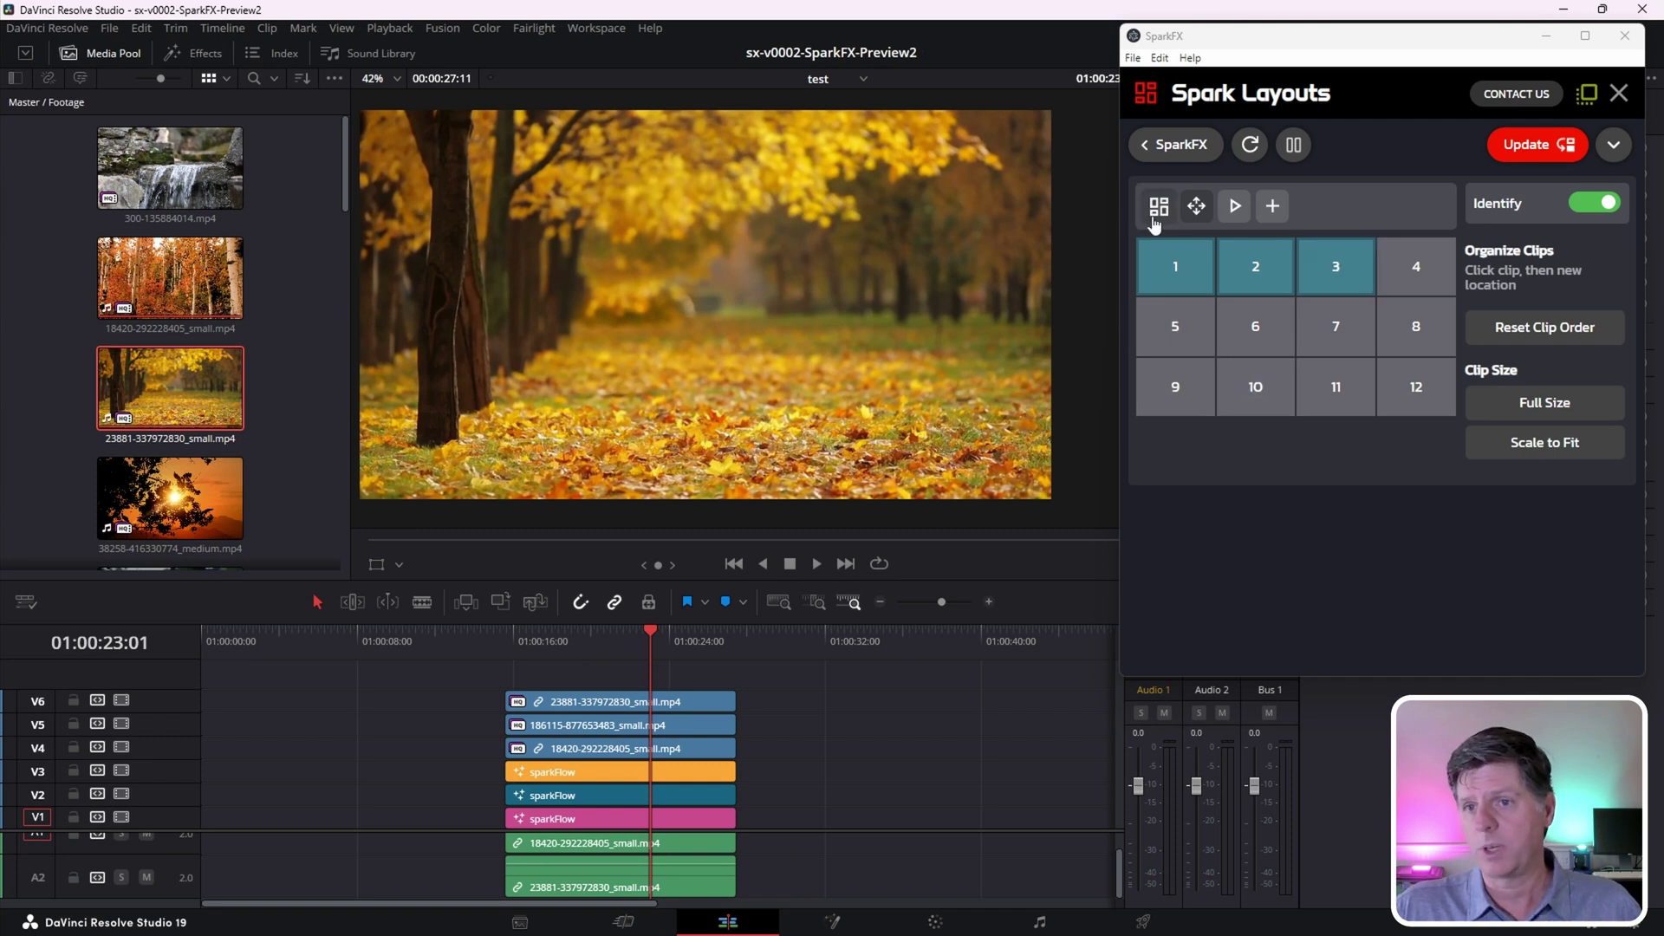
Add the three clips found on V4, V5 and V6 to the Spark Layouts grid
{"action": "left_click", "coordinate": [1157, 212]}
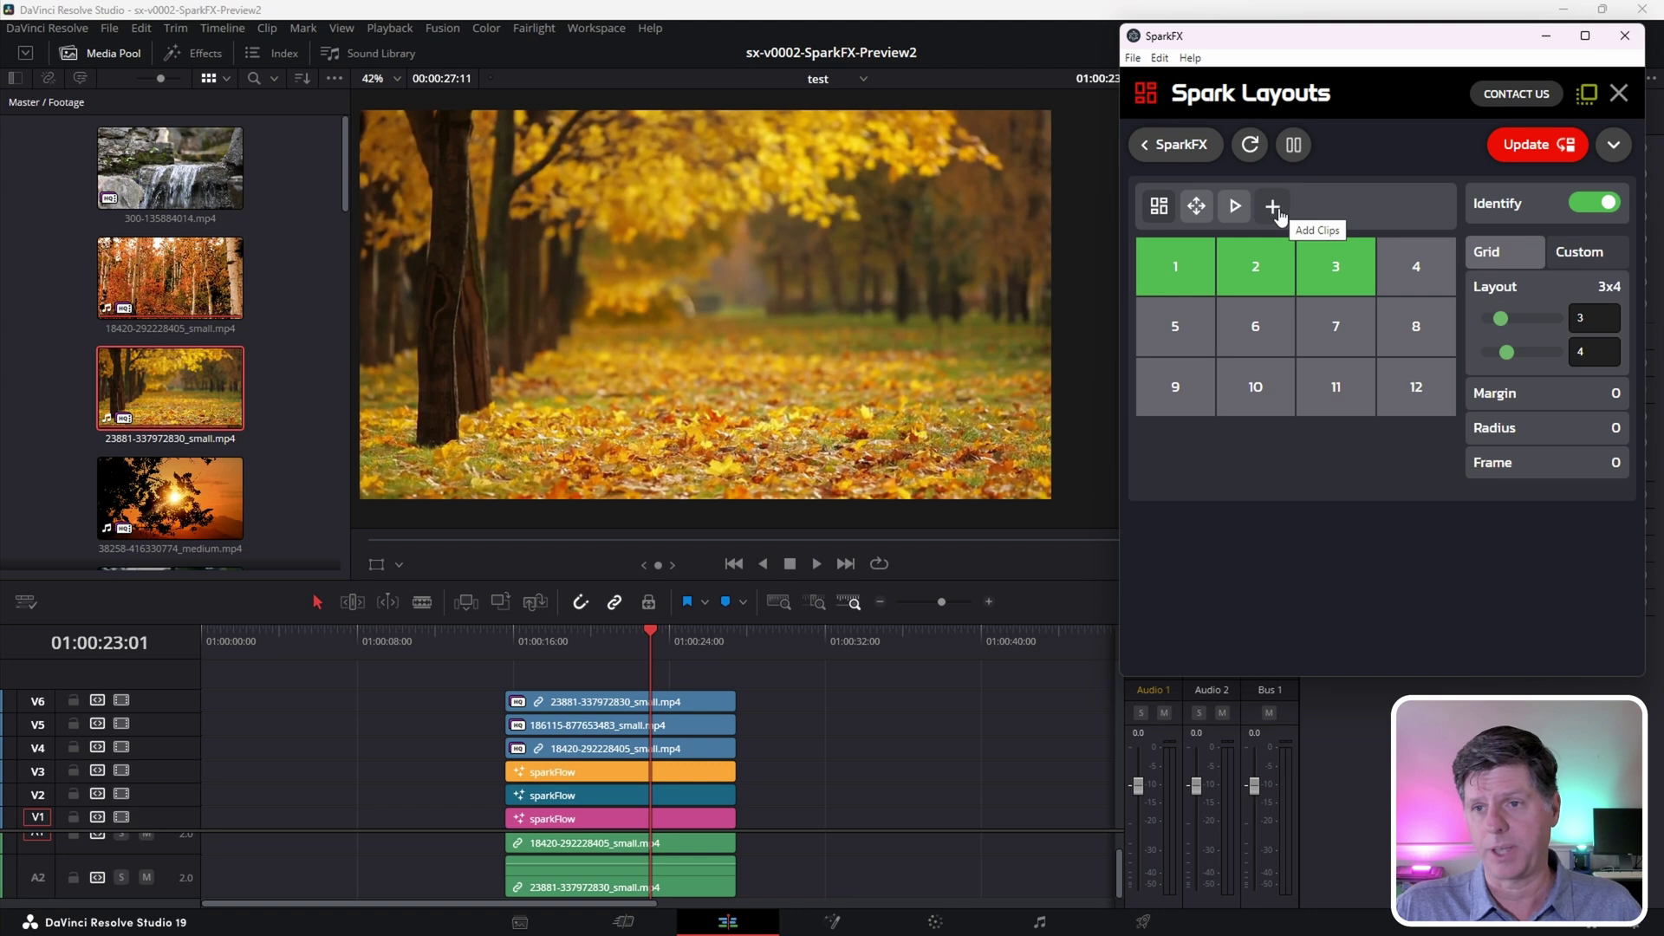
{"action": "left_click", "coordinate": [1277, 212]}
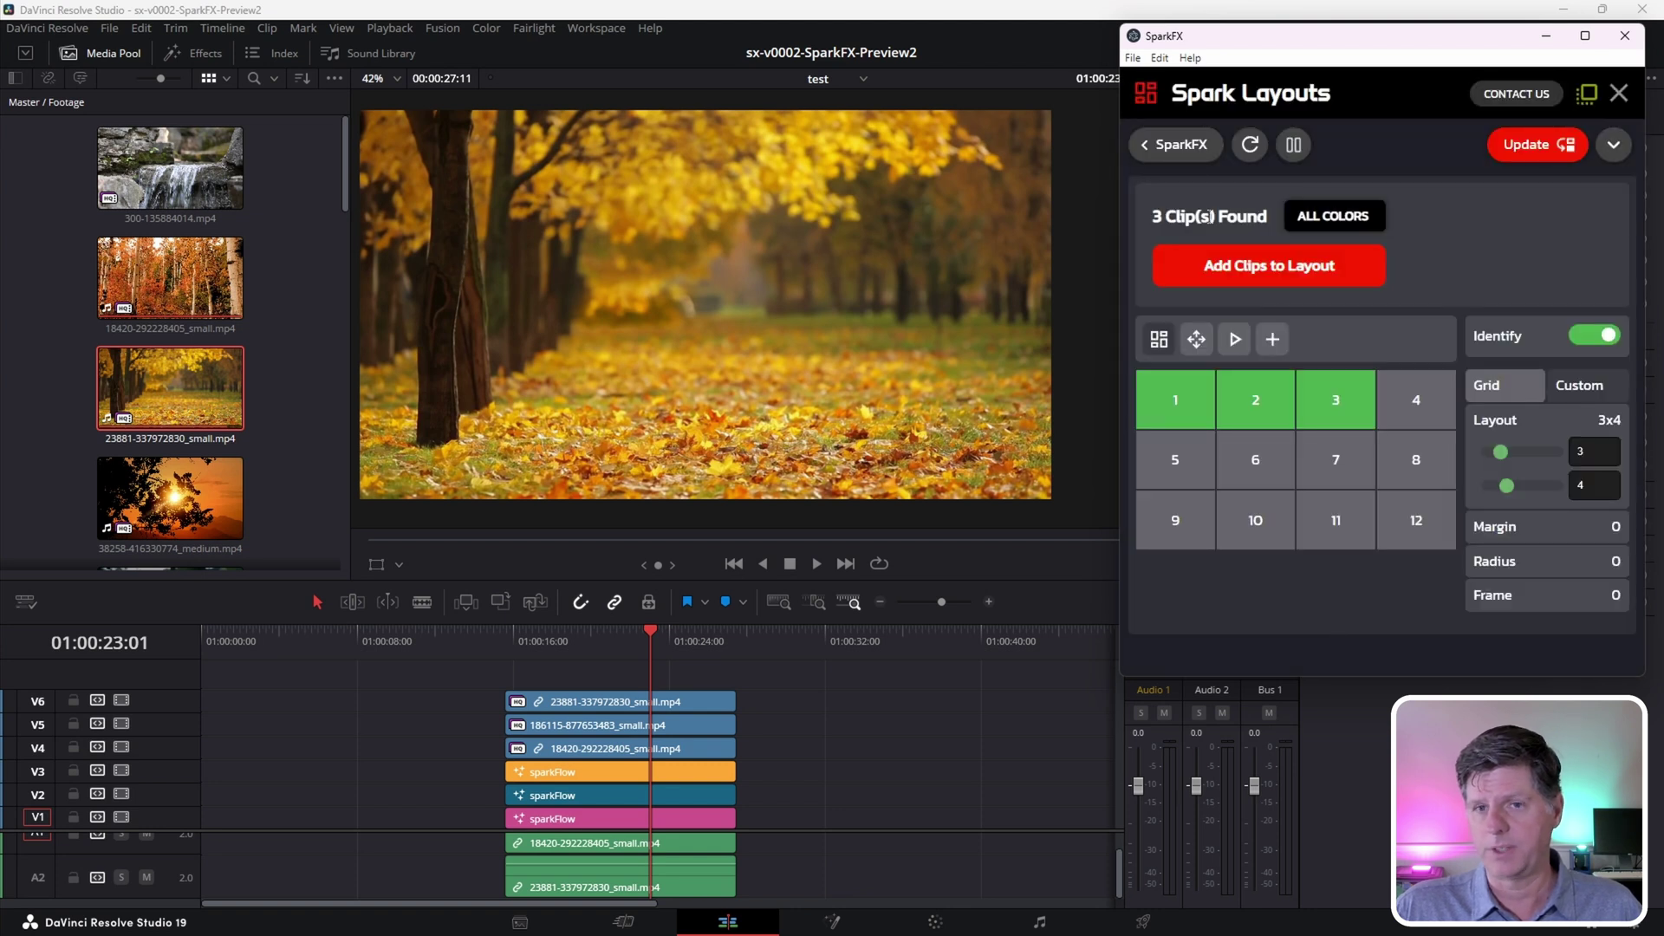
{"action": "left_click", "coordinate": [1260, 269]}
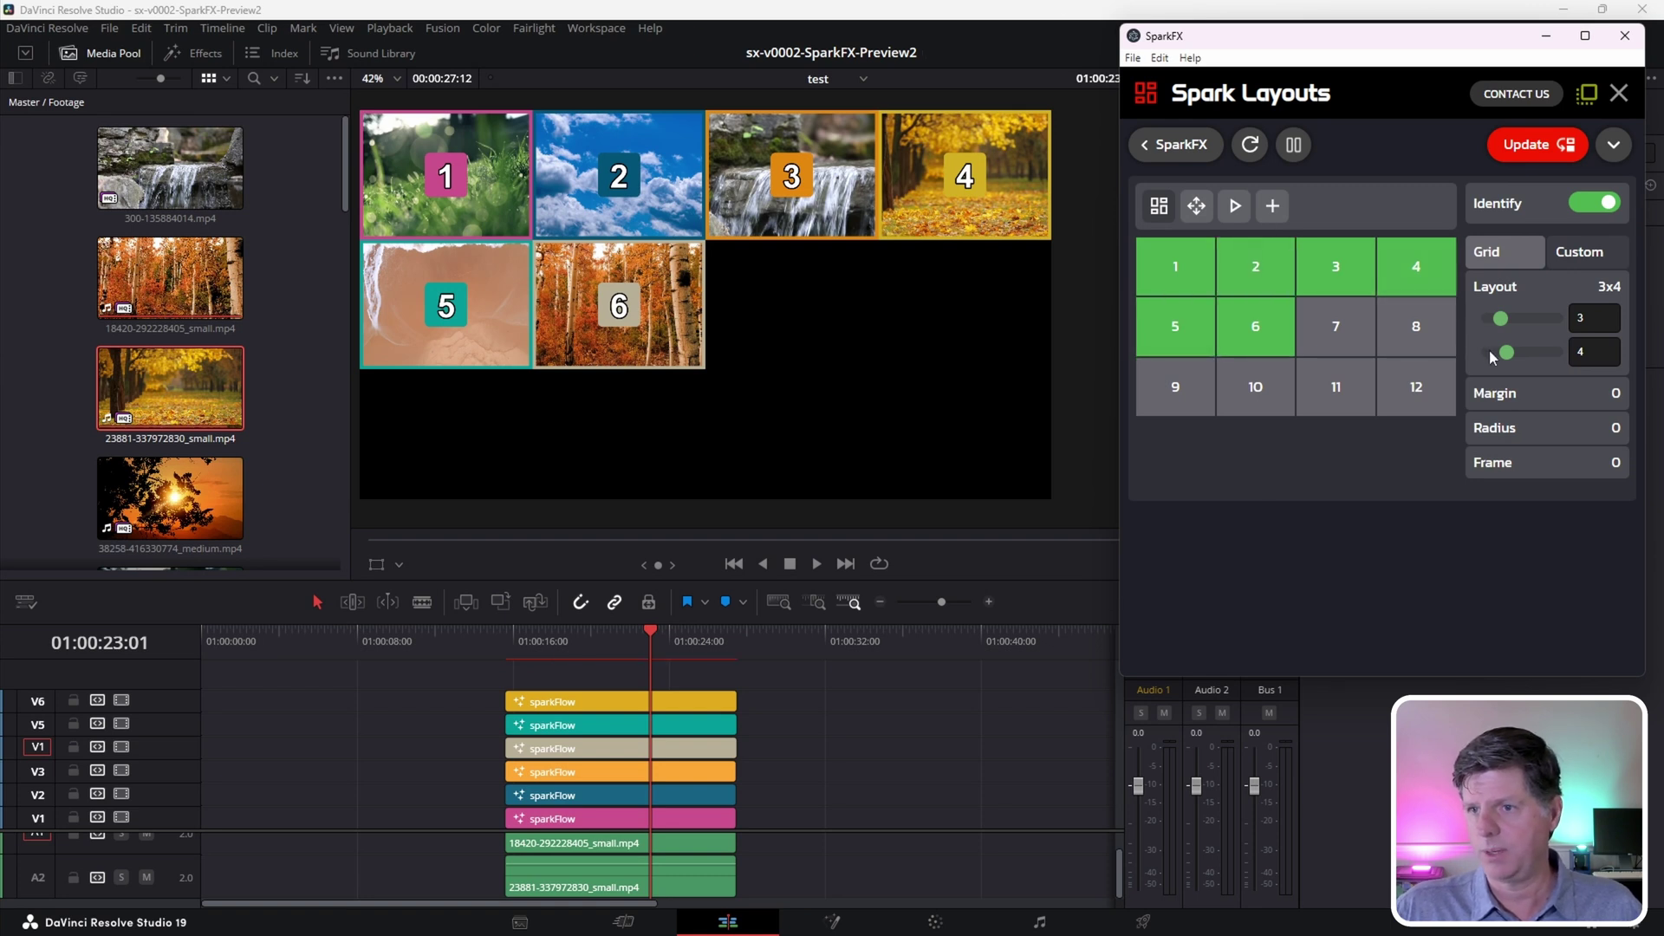
Try the six clips in a single row, apply a 3x2 grid layout instead, and turn off Identify
{"action": "left_click_drag", "start_coordinate": [1501, 358], "coordinate": [1502, 322]}
{"action": "left_click", "coordinate": [1523, 145]}
{"action": "left_click_drag", "start_coordinate": [1519, 354], "coordinate": [1496, 358]}
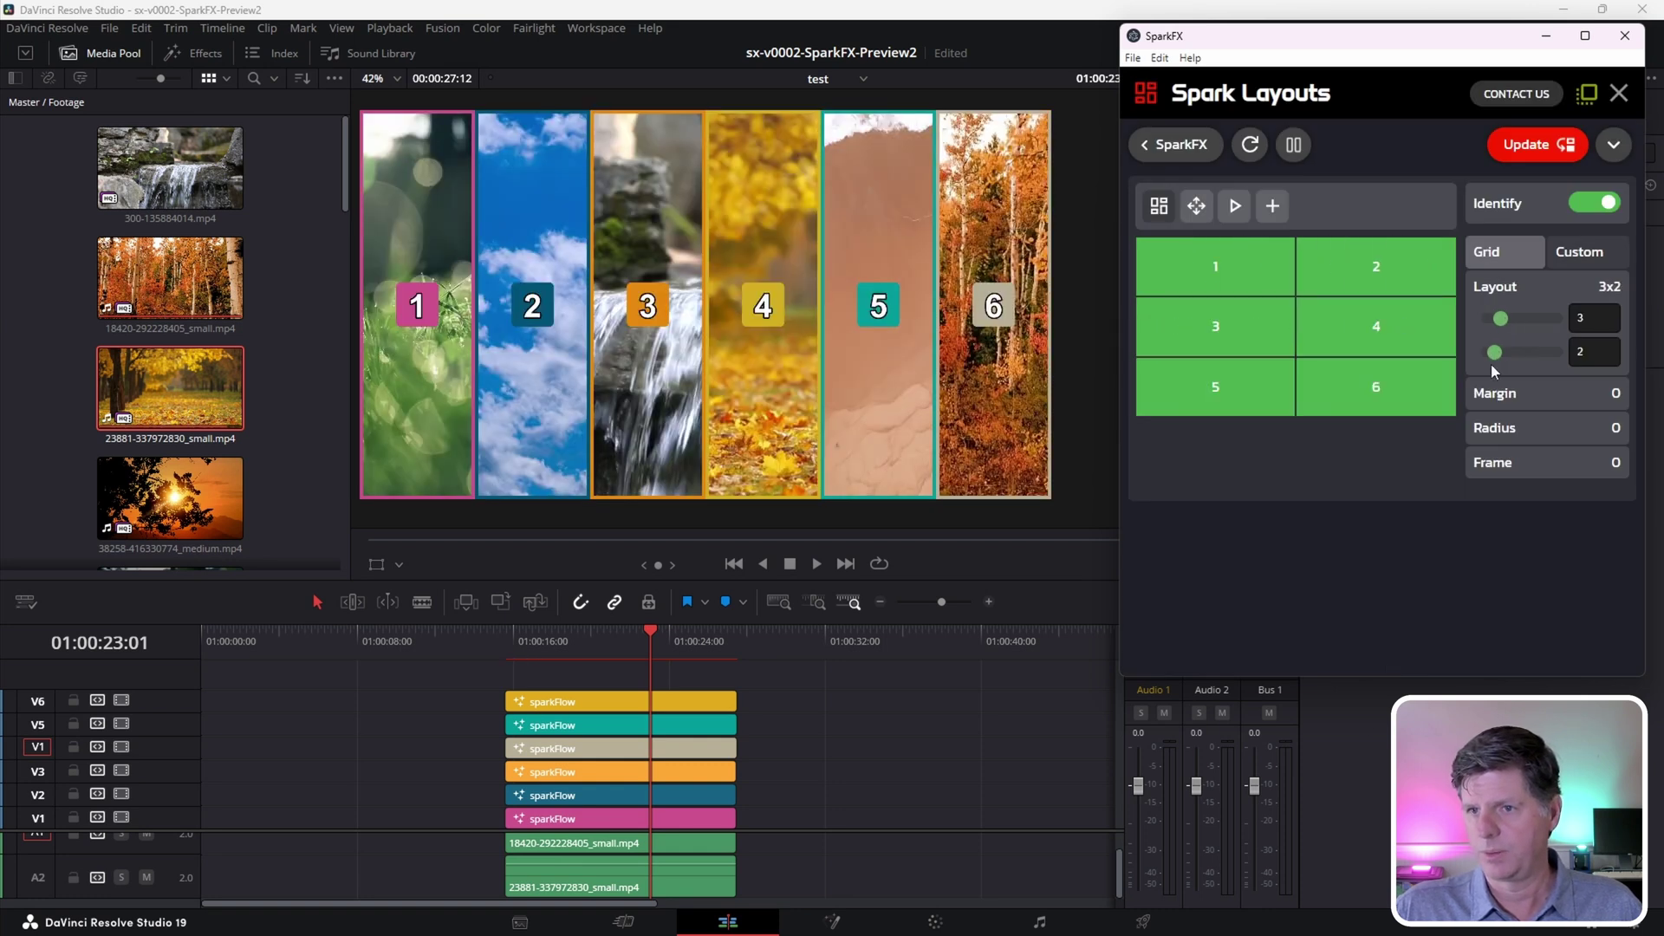
{"action": "left_click", "coordinate": [1526, 146]}
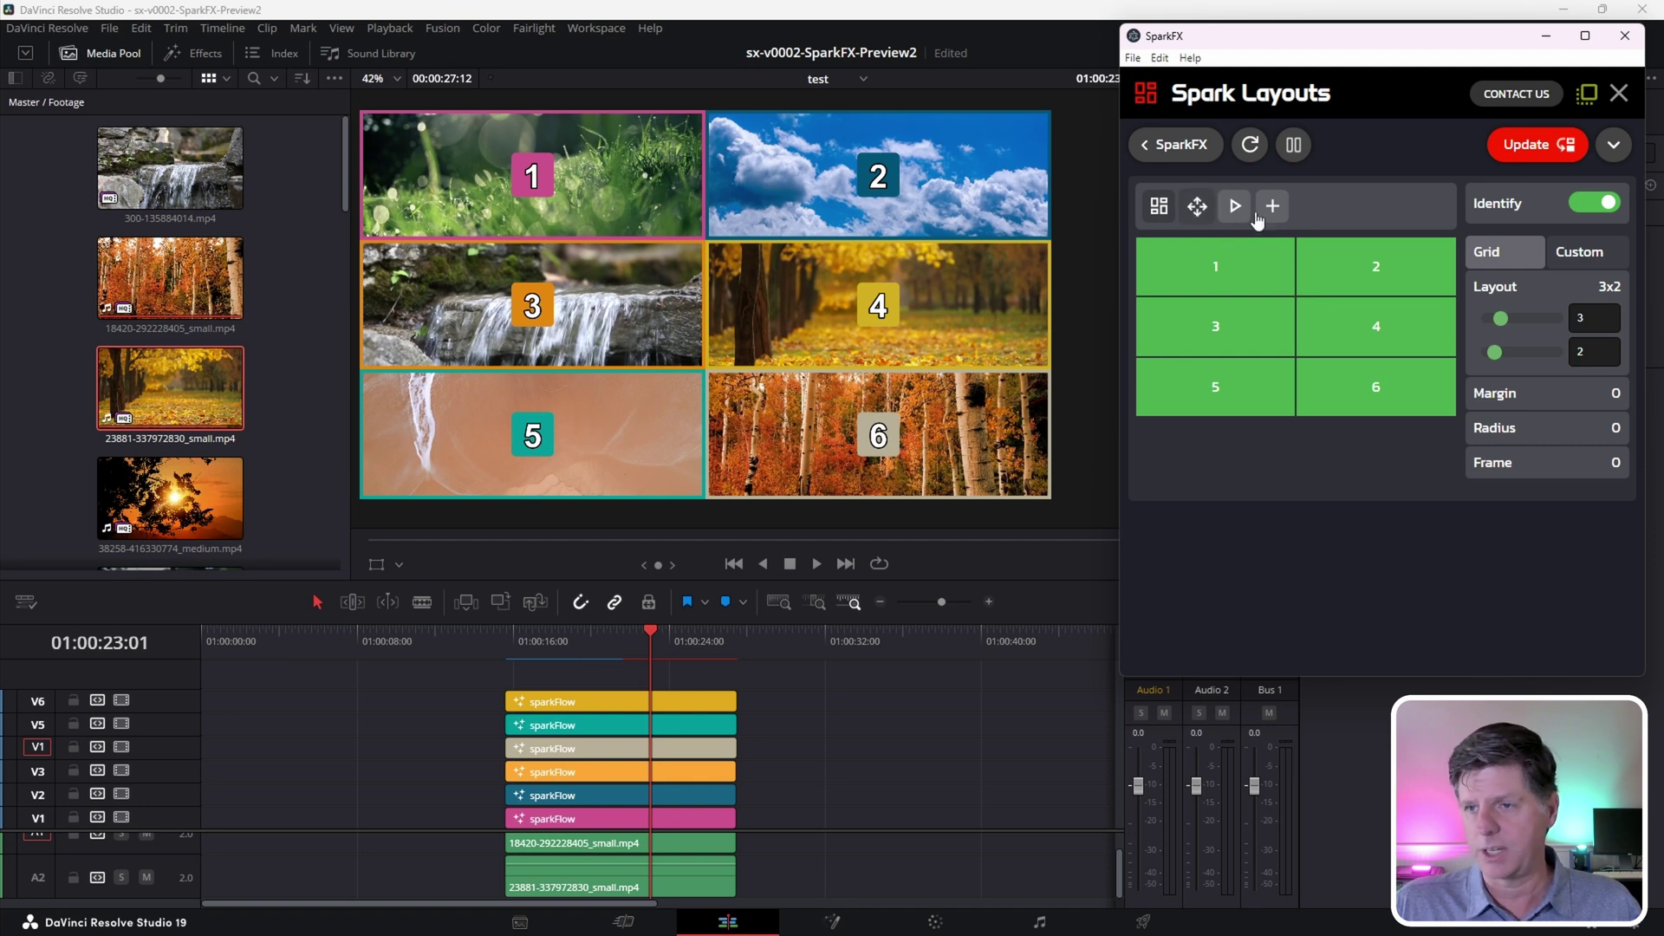
{"action": "left_click", "coordinate": [1604, 205]}
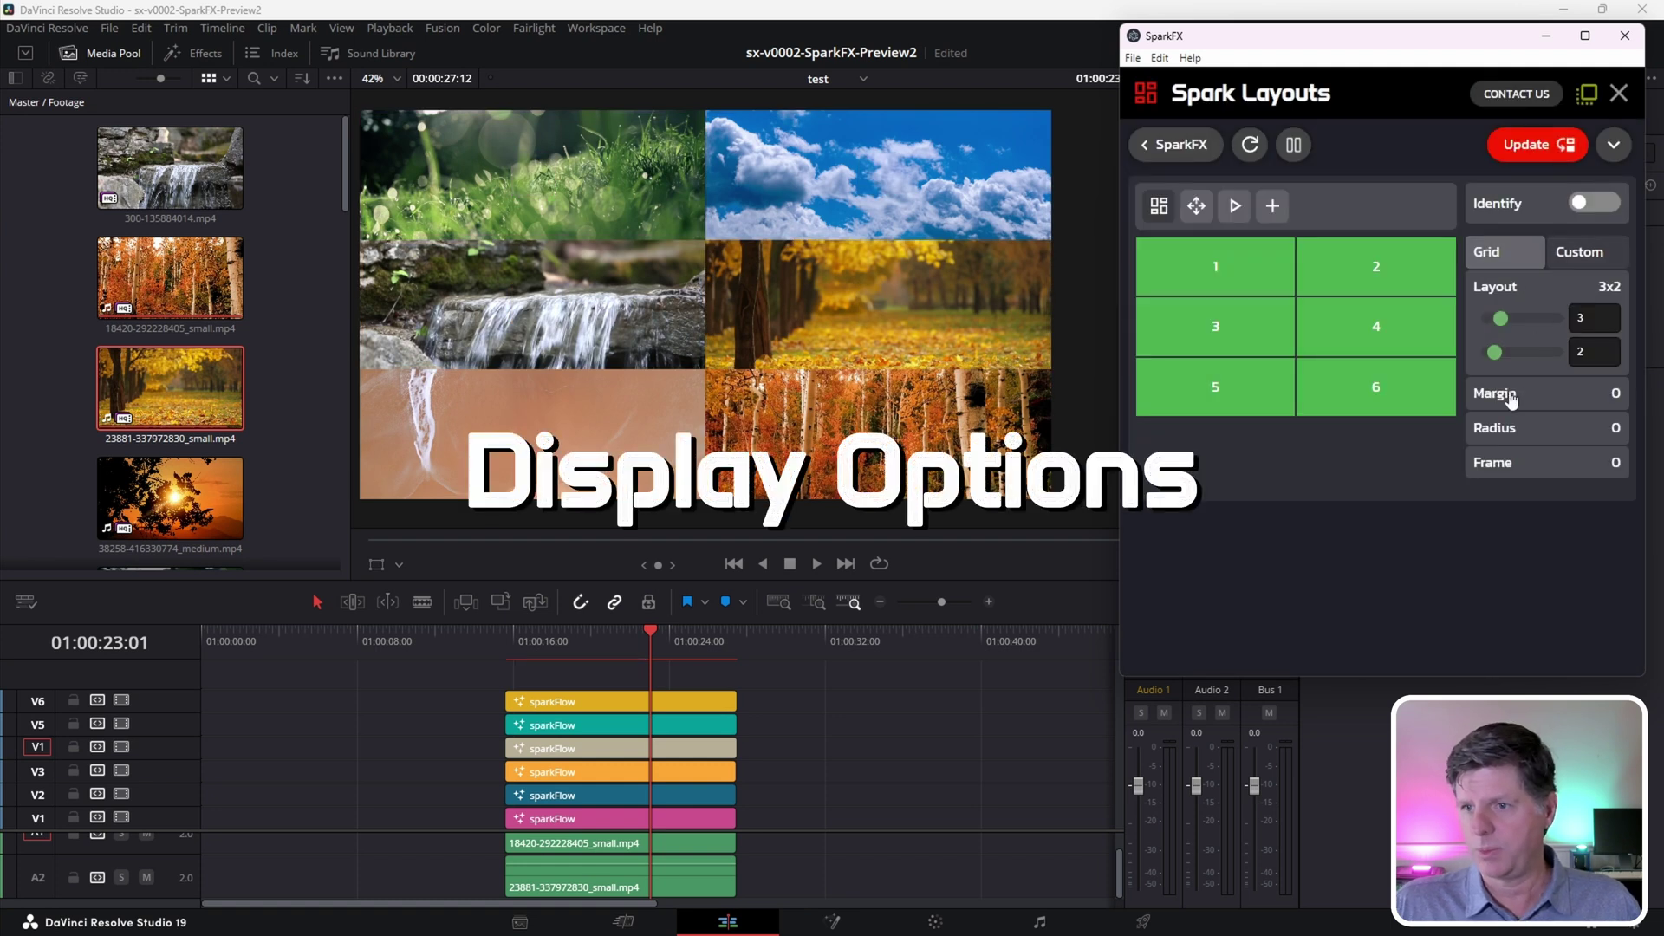
Apply a layout margin of 0.009, try a corner radius of 0.19 and return the radius to 0
{"action": "left_click", "coordinate": [1511, 400]}
{"action": "left_click_drag", "start_coordinate": [1489, 421], "coordinate": [1495, 421]}
{"action": "left_click", "coordinate": [1532, 147]}
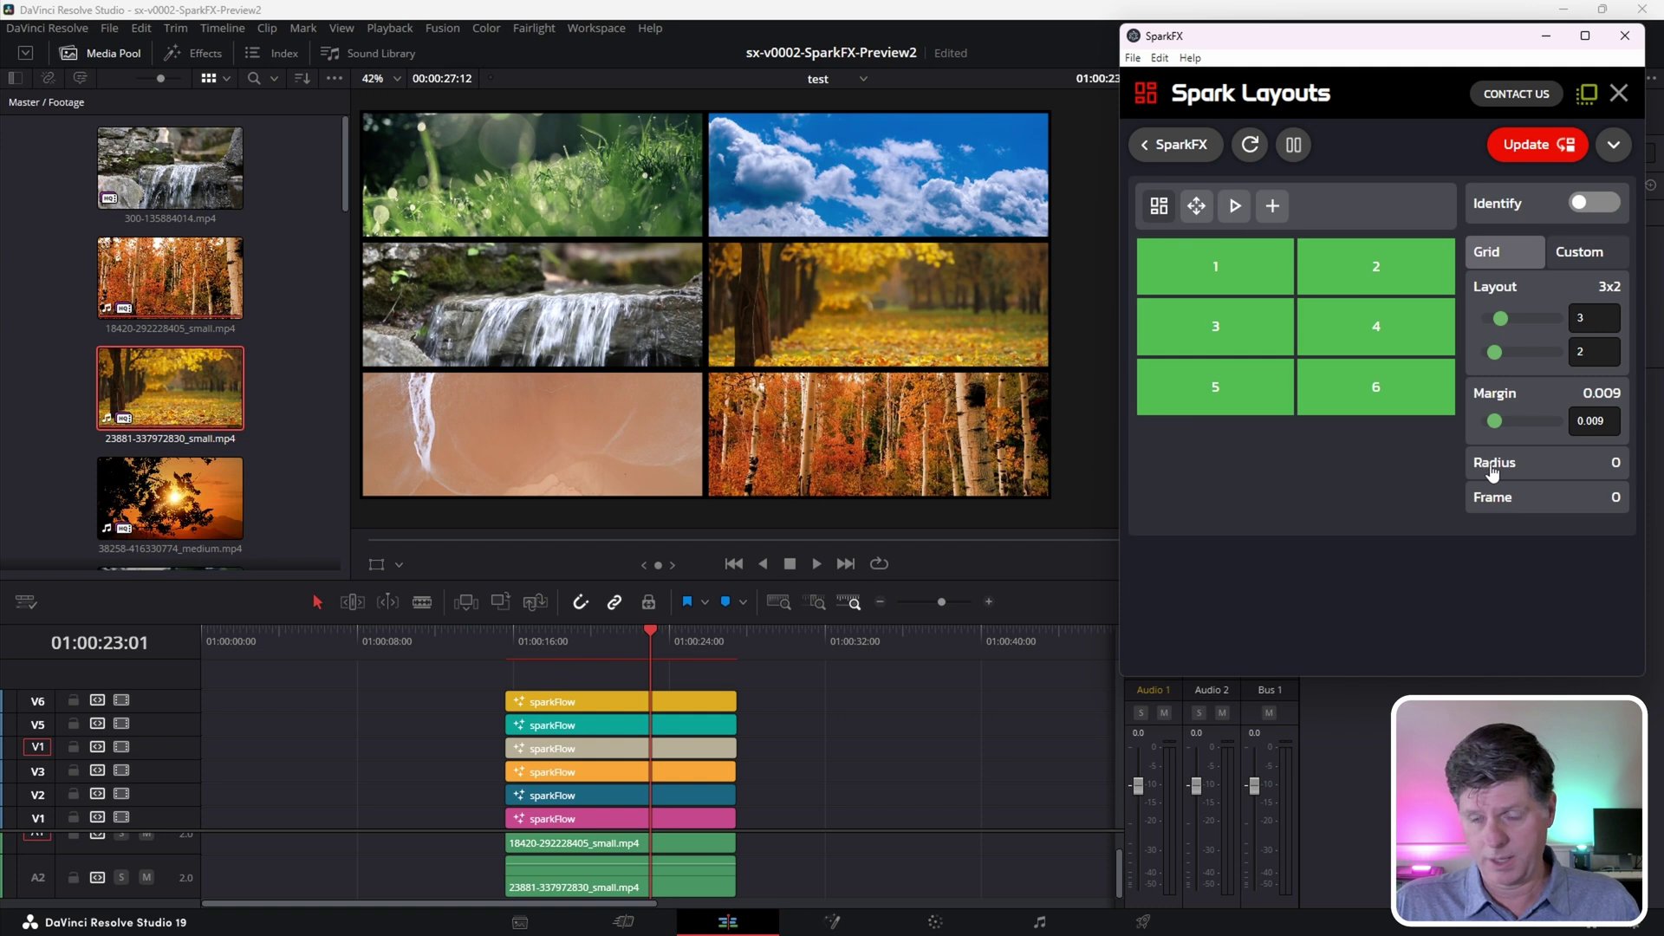
{"action": "left_click", "coordinate": [1492, 472]}
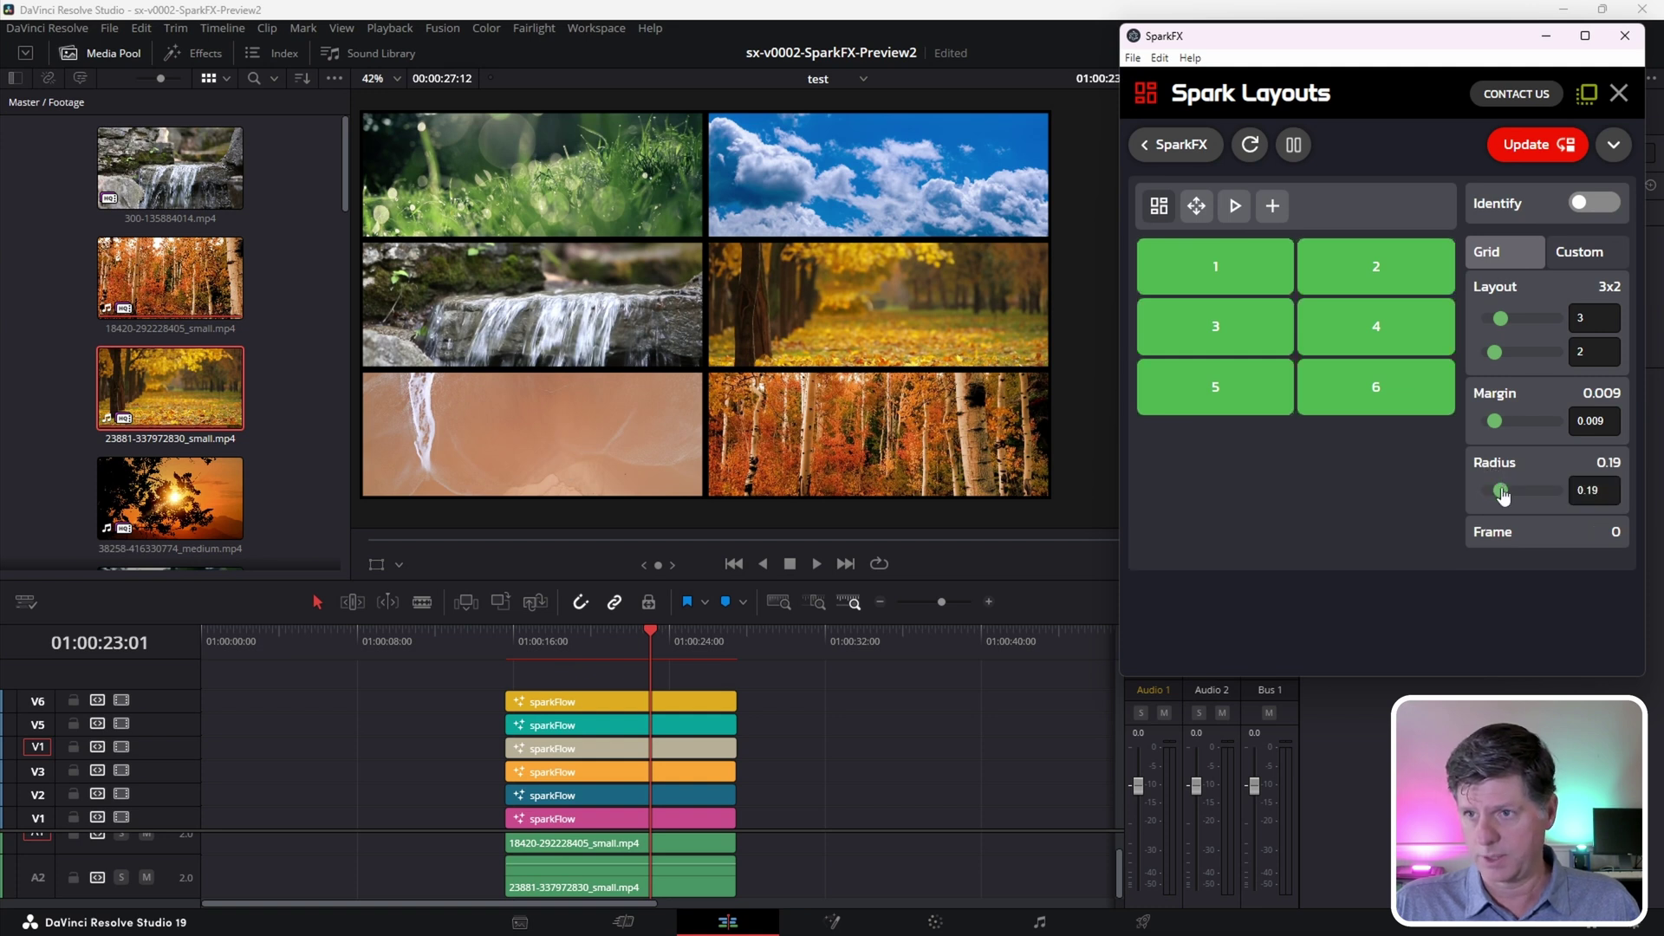
{"action": "left_click", "coordinate": [1524, 147]}
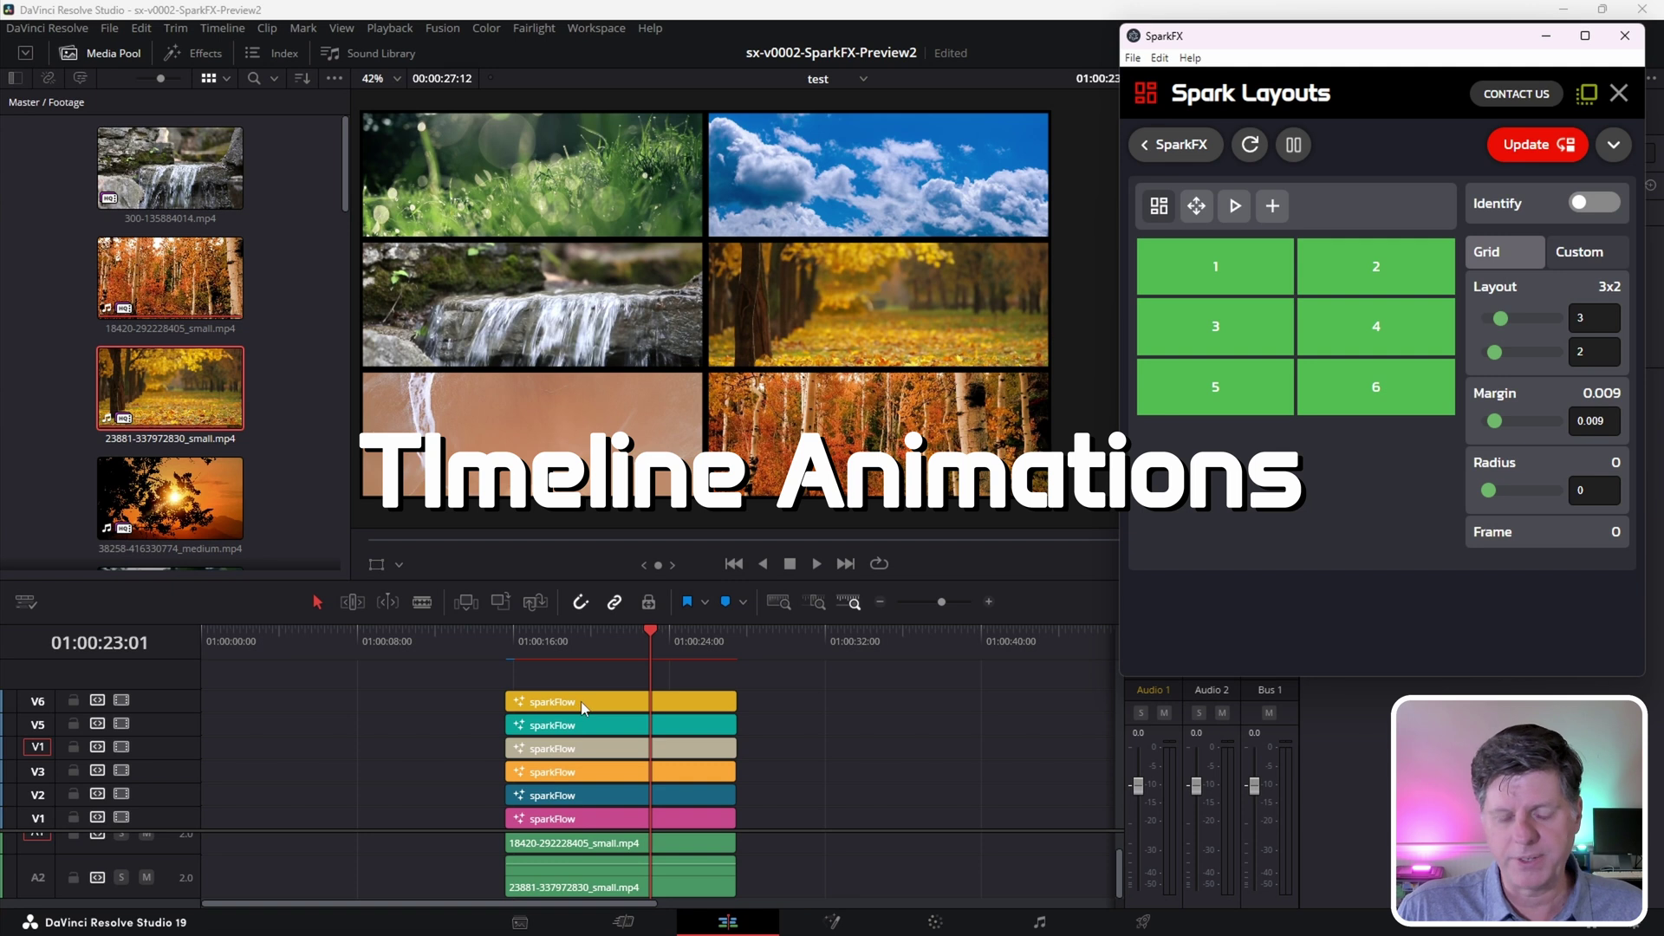
Stagger the starts of the six sparkFlow clips on V1 to V6 so that each begins at a different time ahead of the audio clips
{"action": "scroll", "coordinate": [579, 710], "scroll_direction": "up", "scroll_amount": 2}
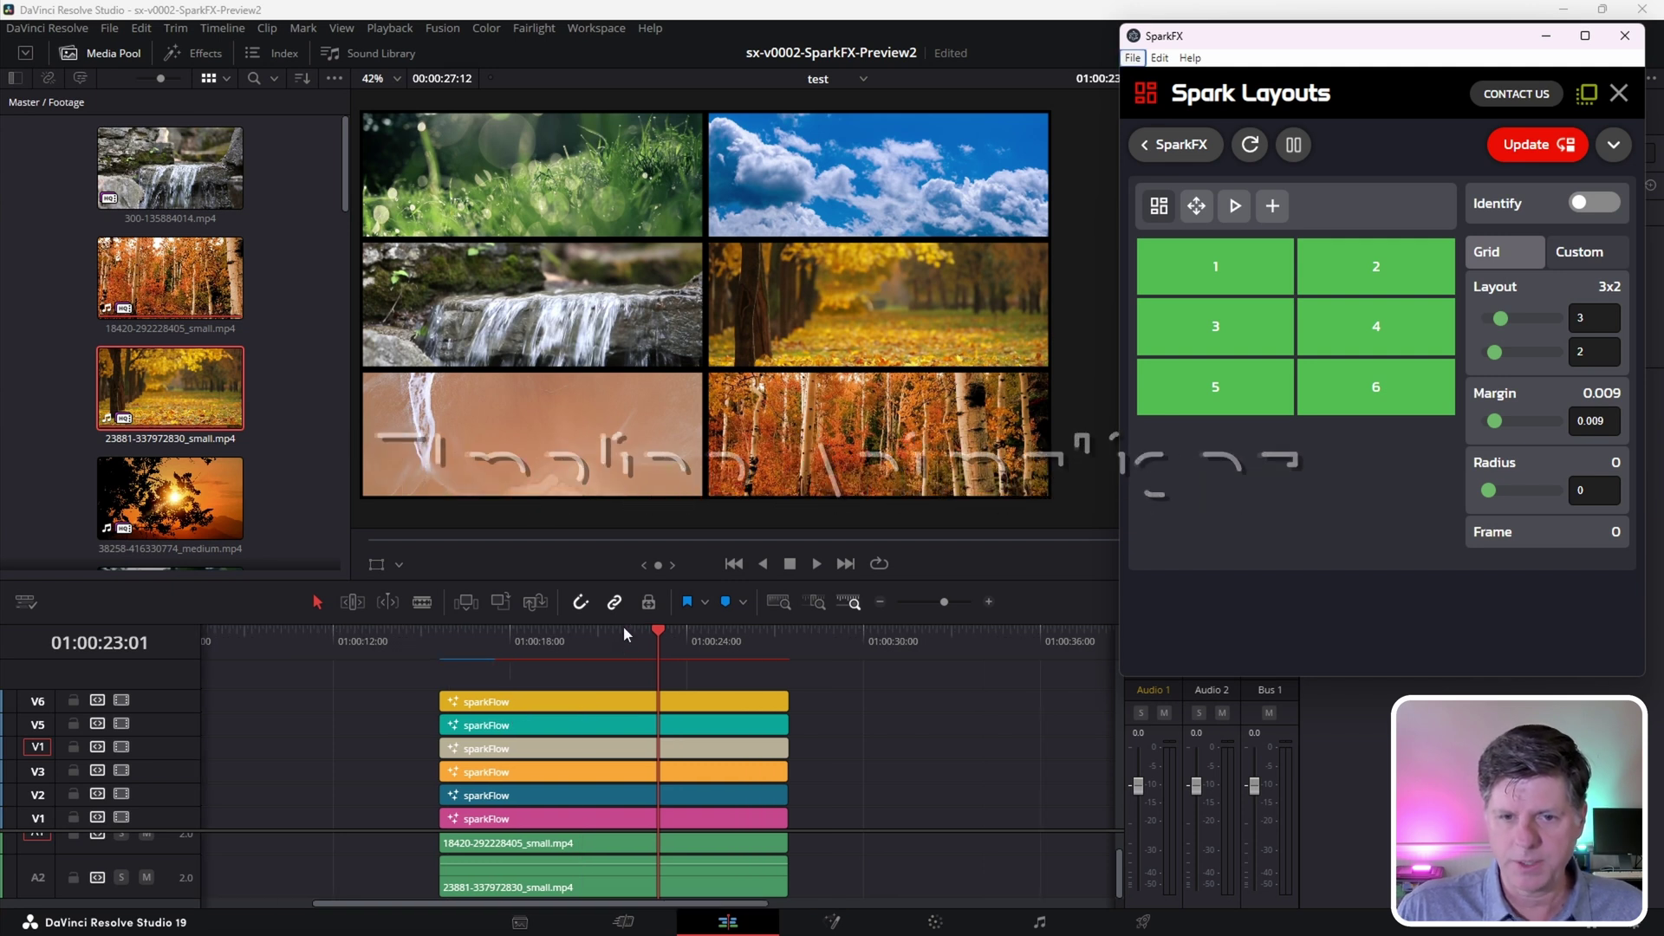
{"action": "left_click_drag", "start_coordinate": [624, 620], "coordinate": [624, 596]}
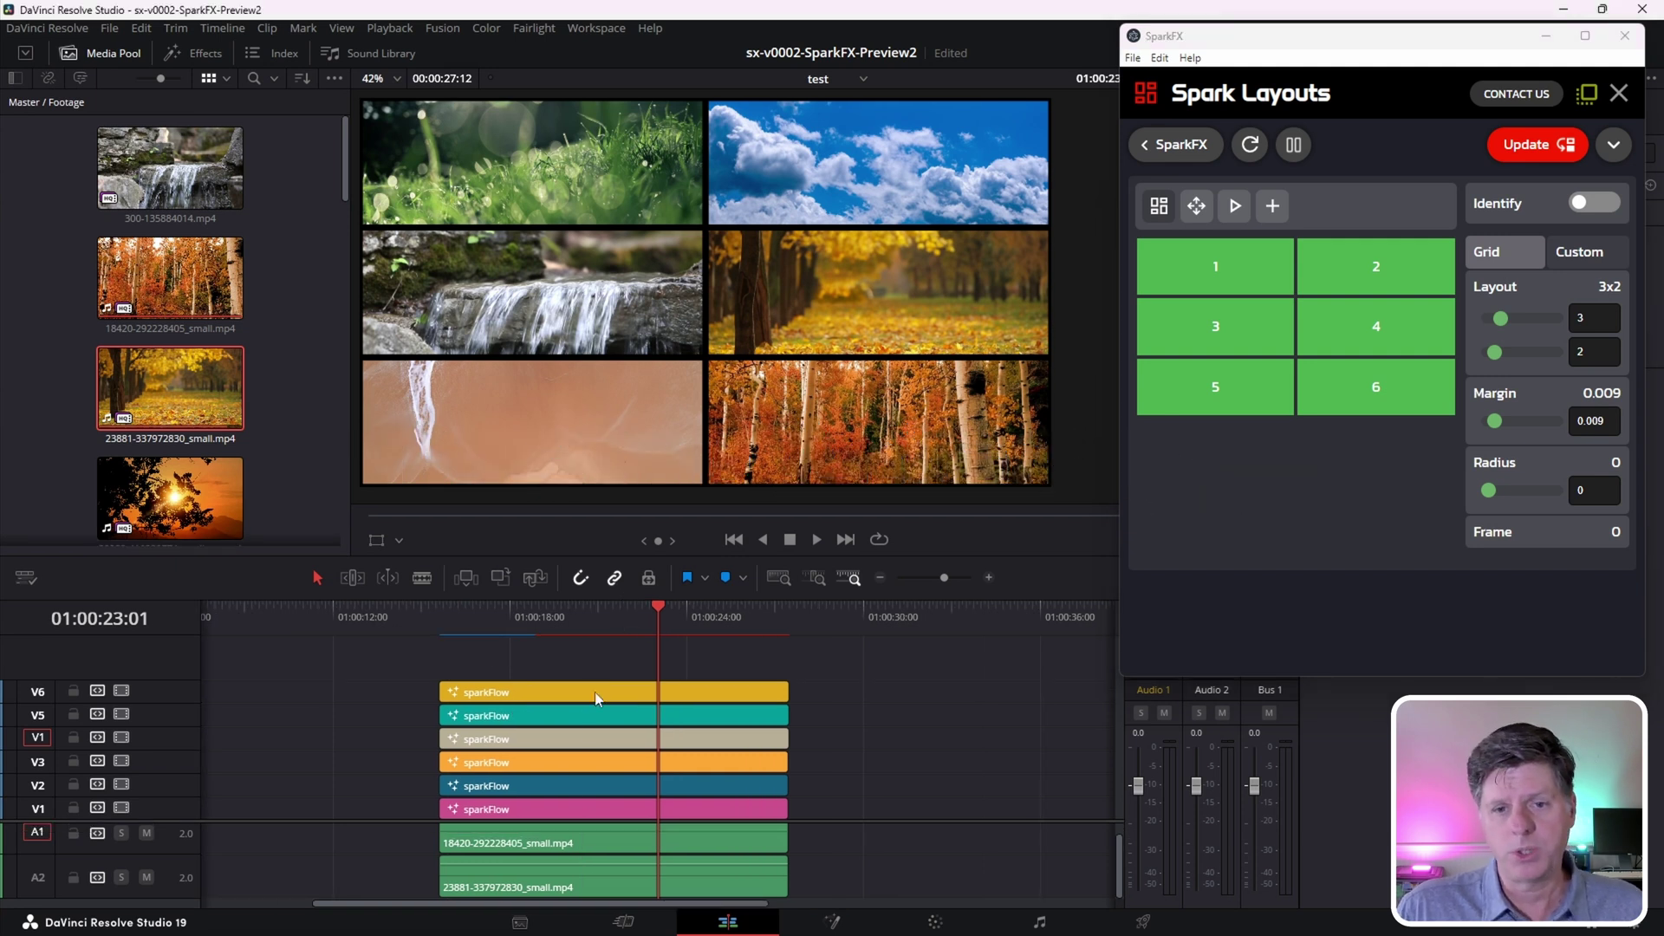
{"action": "left_click_drag", "start_coordinate": [597, 694], "coordinate": [530, 719]}
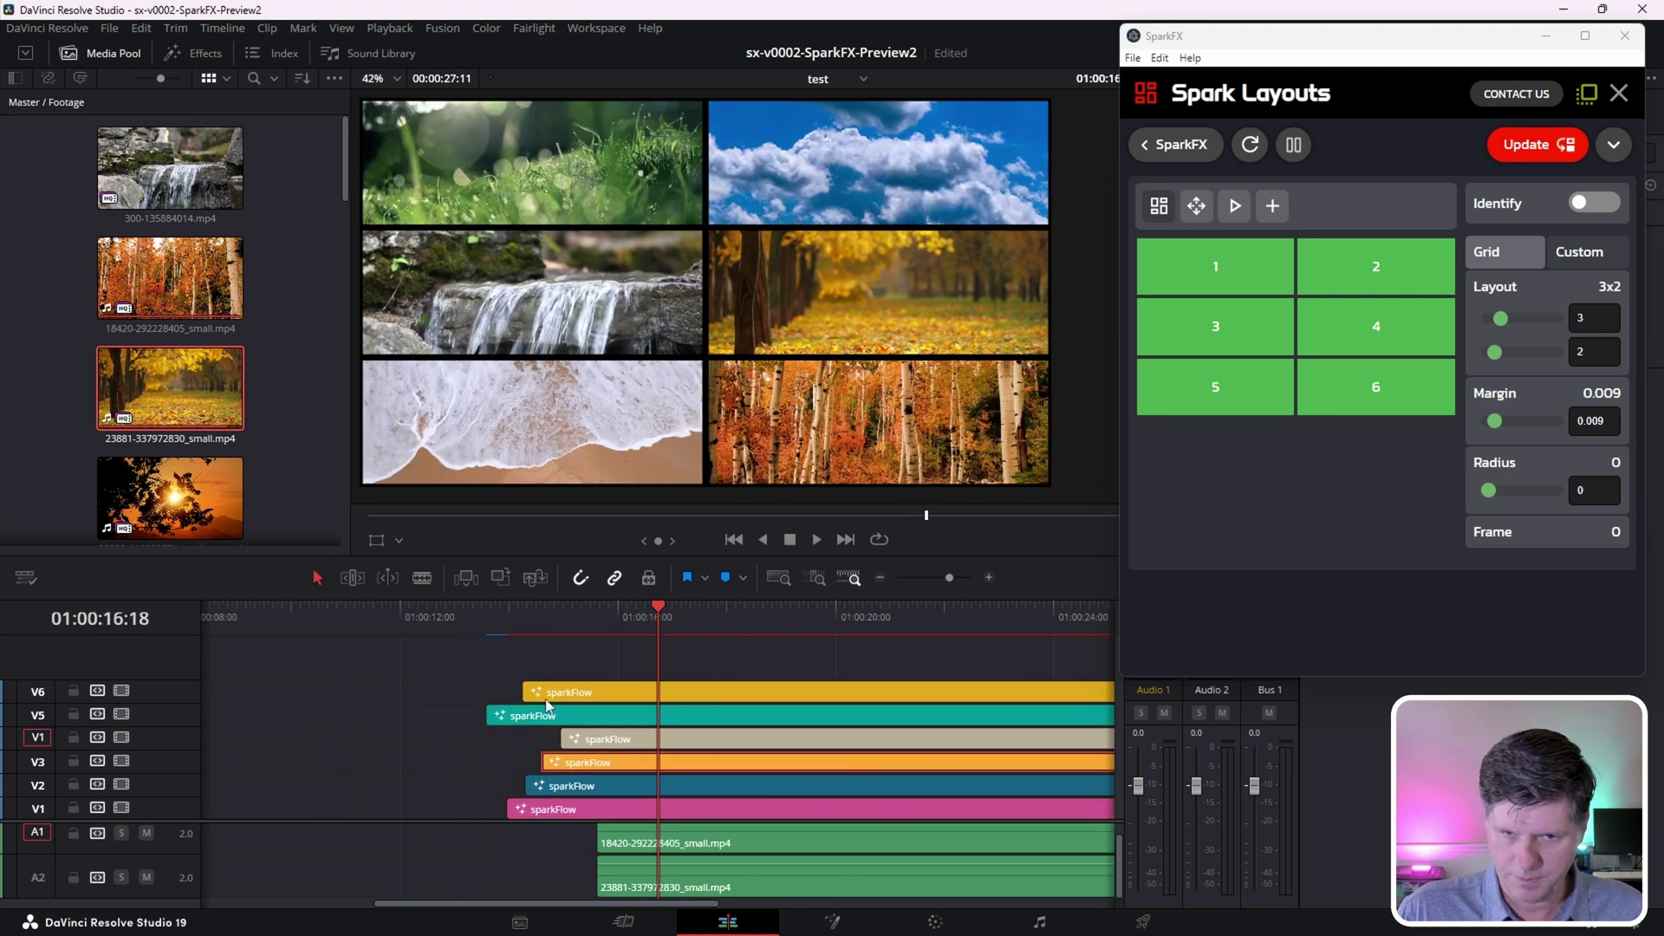
{"action": "left_click", "coordinate": [553, 652]}
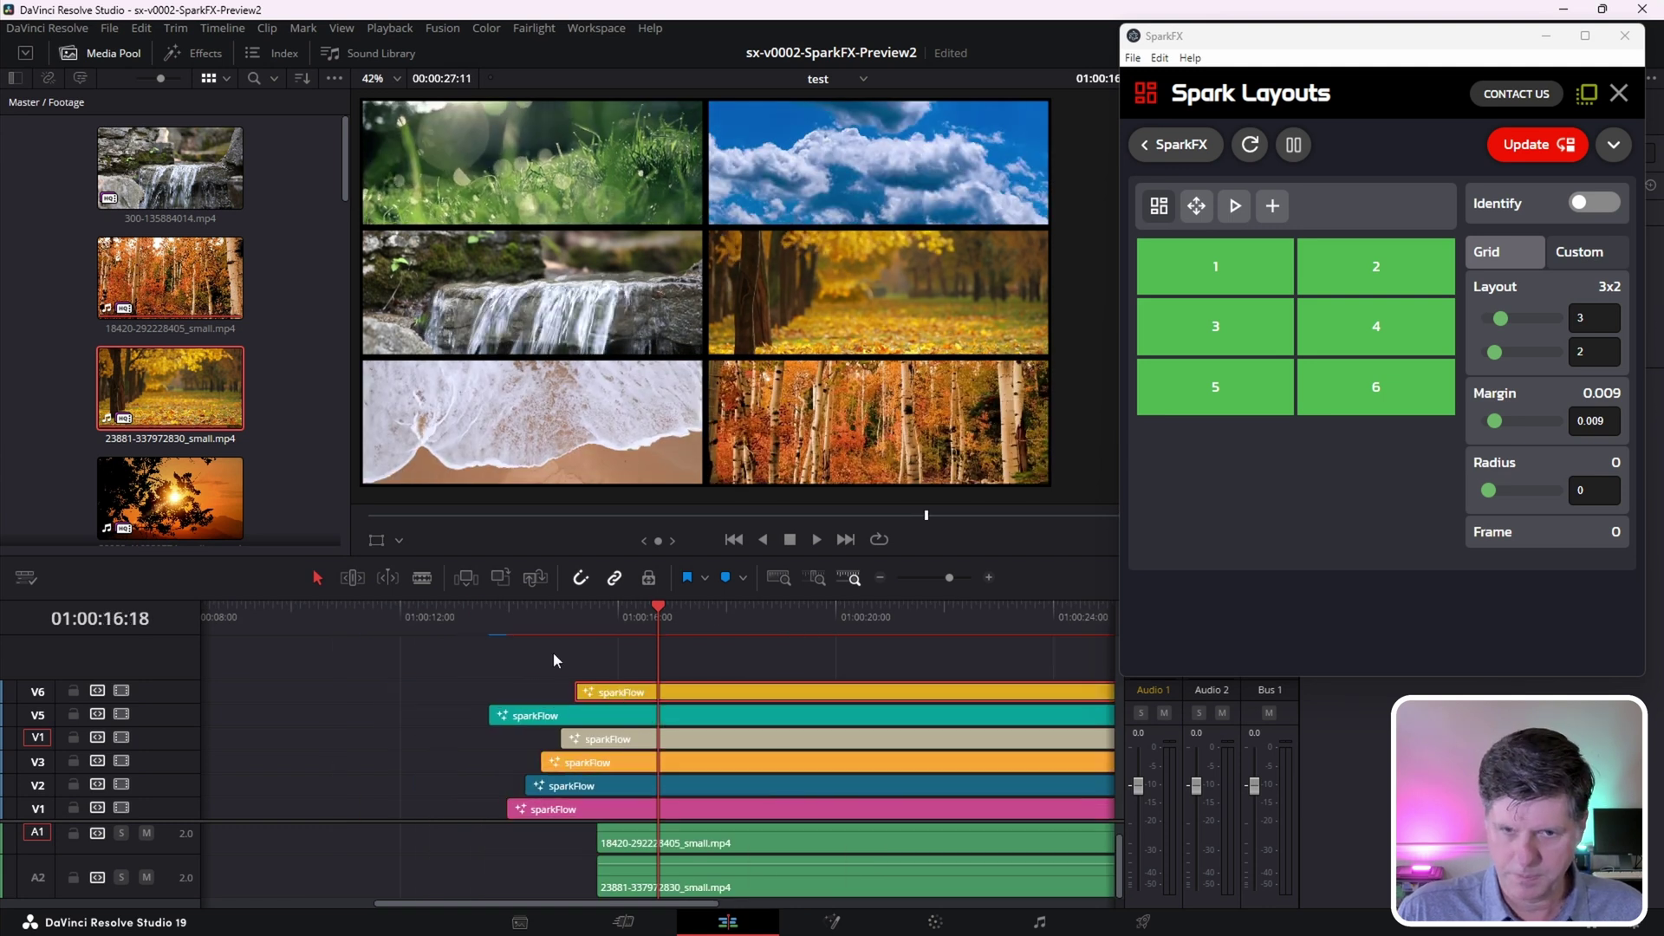
Play the timeline from 01:00:13:05 to review how the staggered clips appear one by one in the grid
{"action": "left_click", "coordinate": [487, 609]}
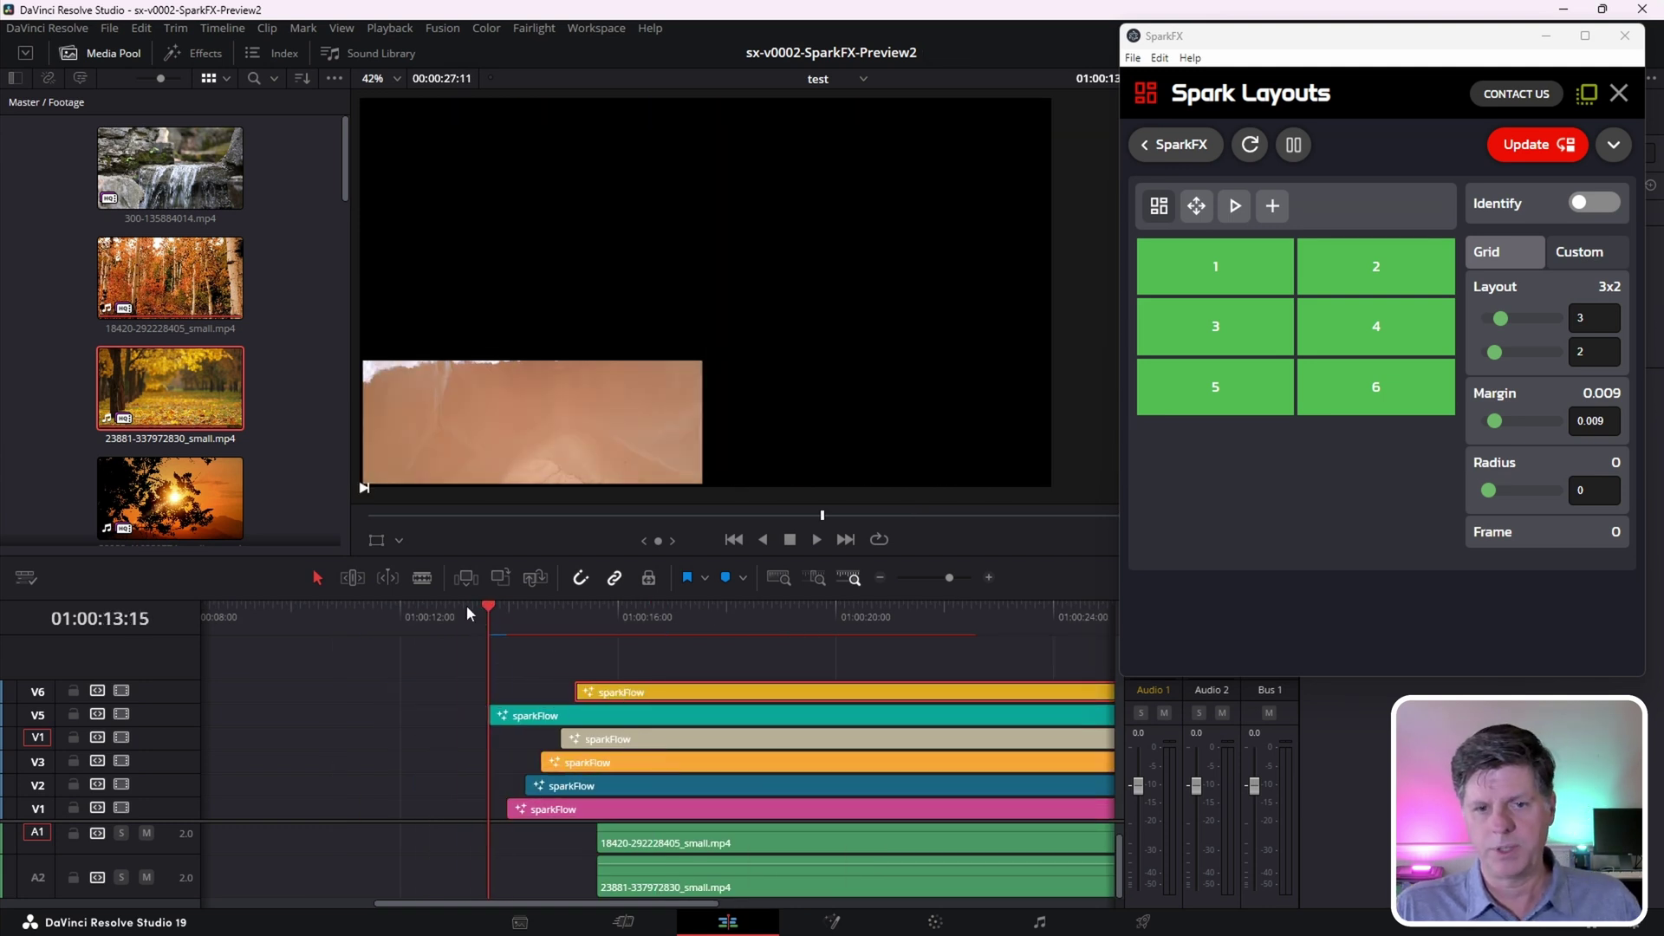
{"action": "left_click", "coordinate": [466, 607]}
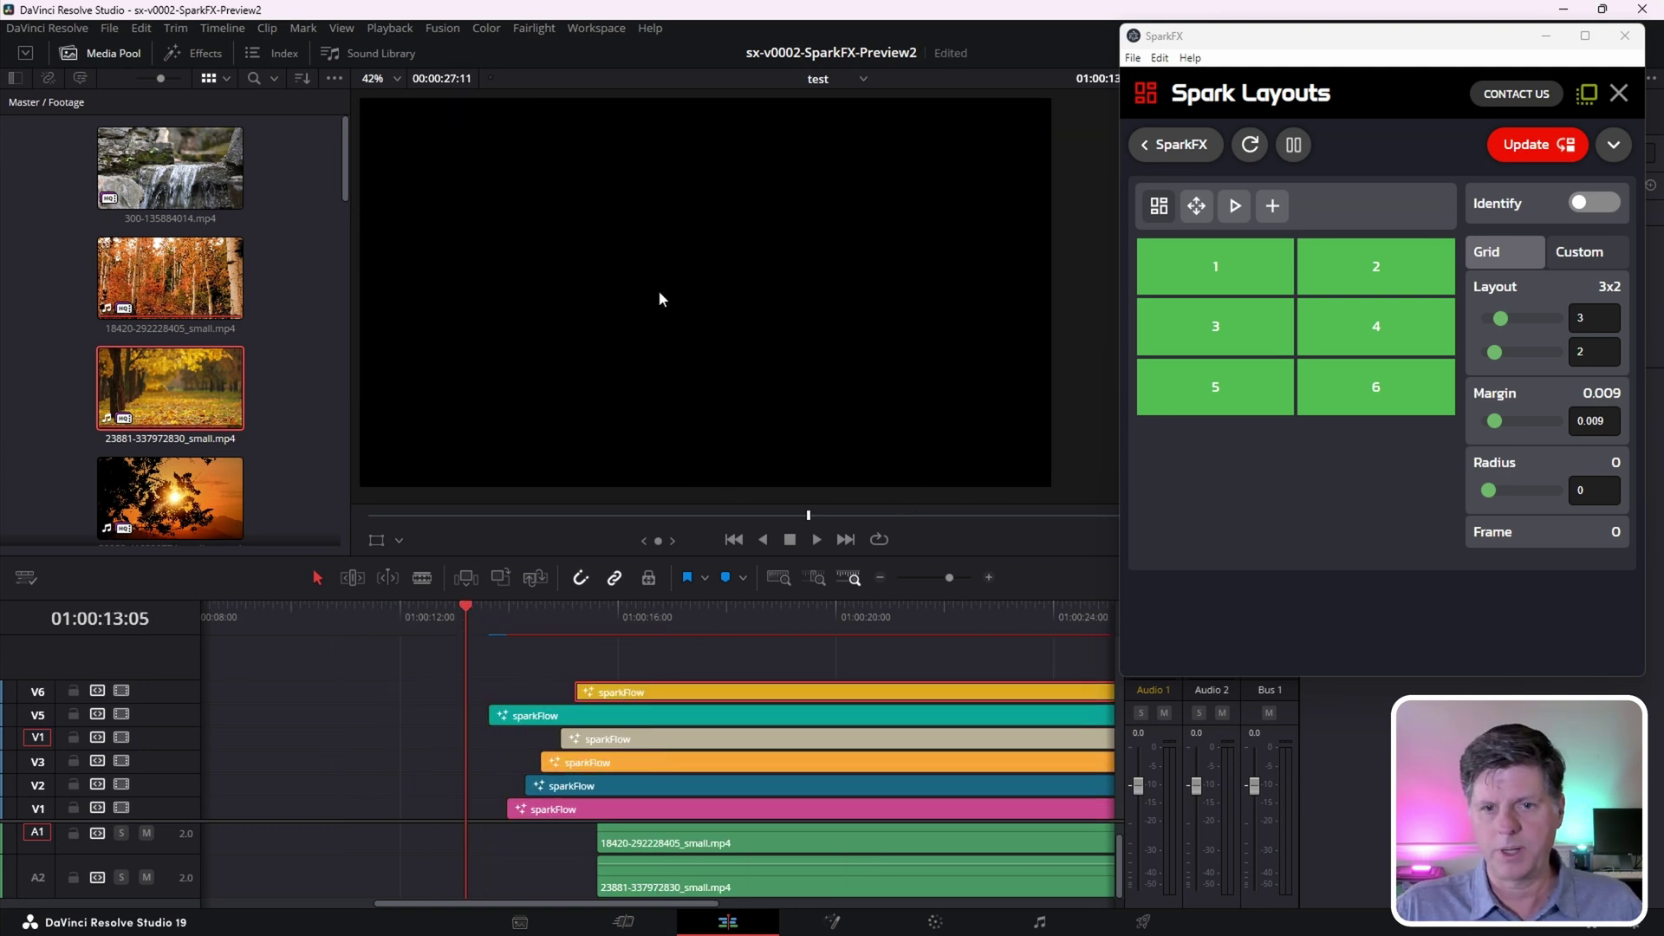
{"action": "key", "text": "space"}
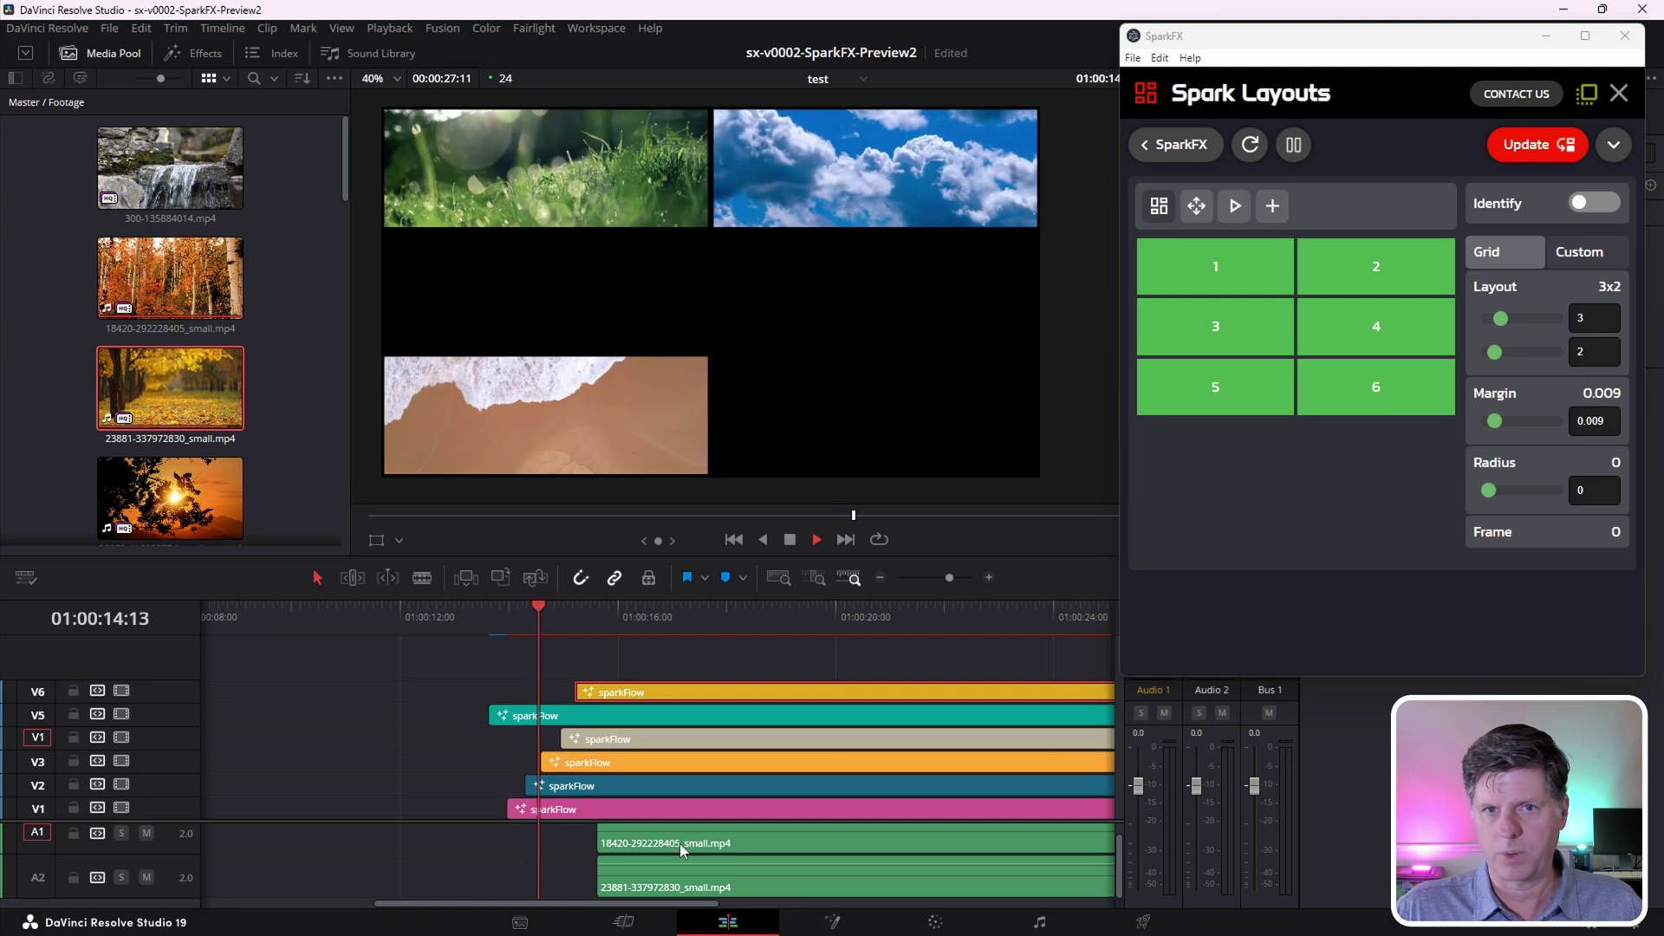
{"action": "key", "text": "space"}
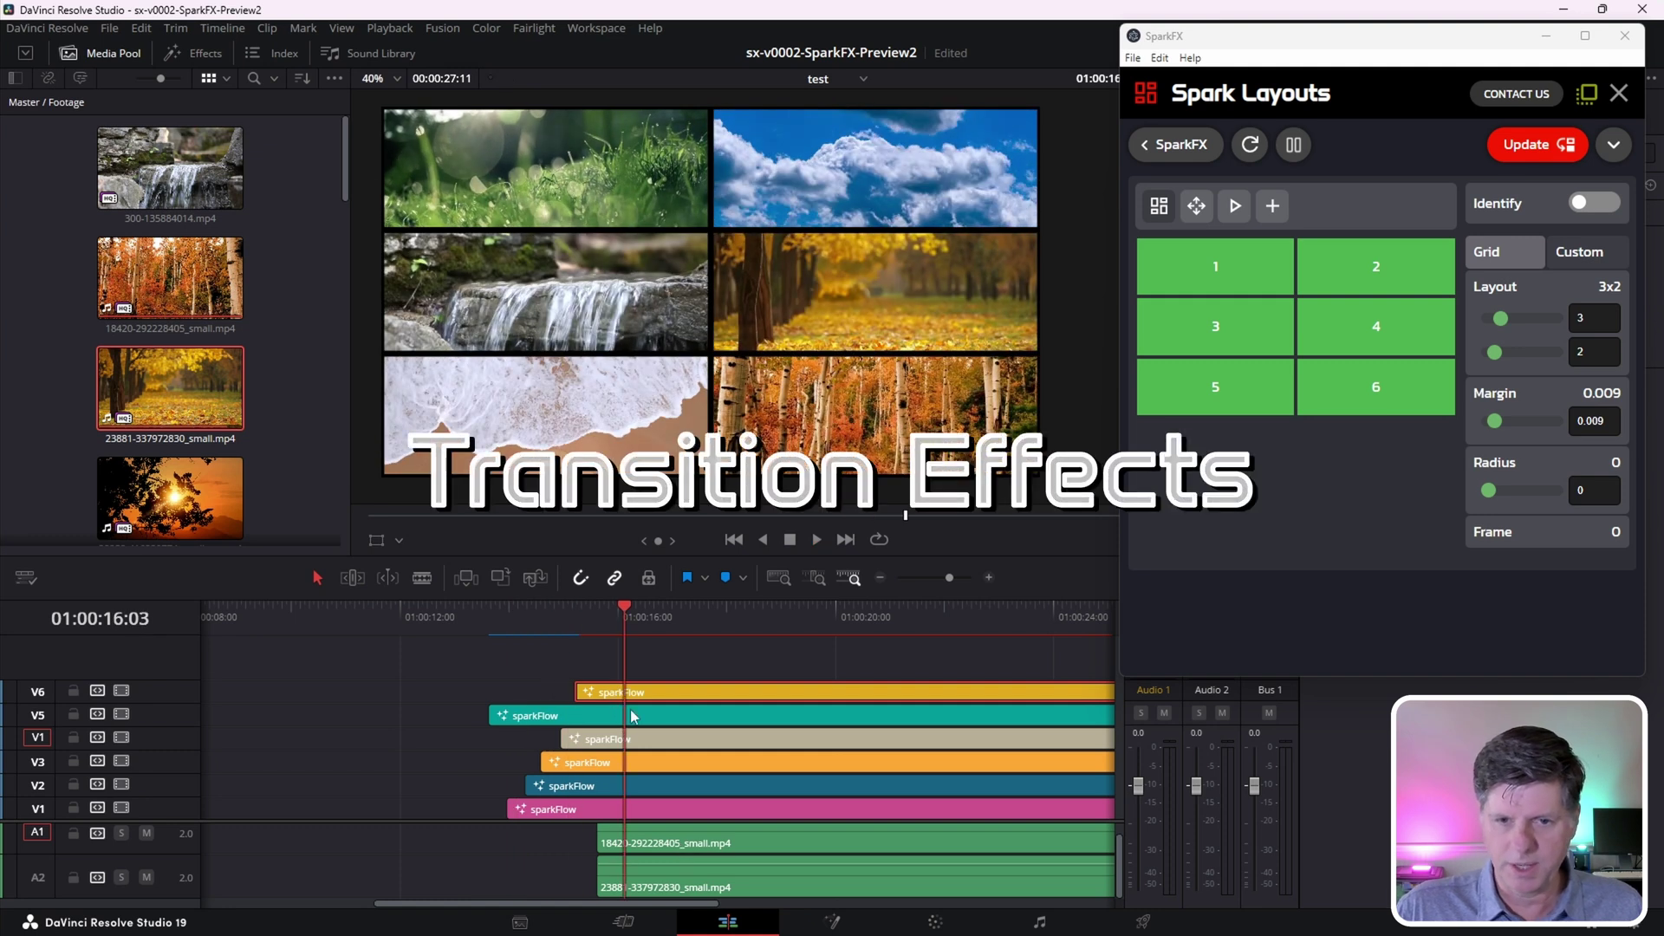
Add the Radial video transition to the start of the sparkFlow clip on V6
{"action": "left_click_drag", "start_coordinate": [655, 697], "coordinate": [589, 694]}
{"action": "key", "text": "ctrl+z"}
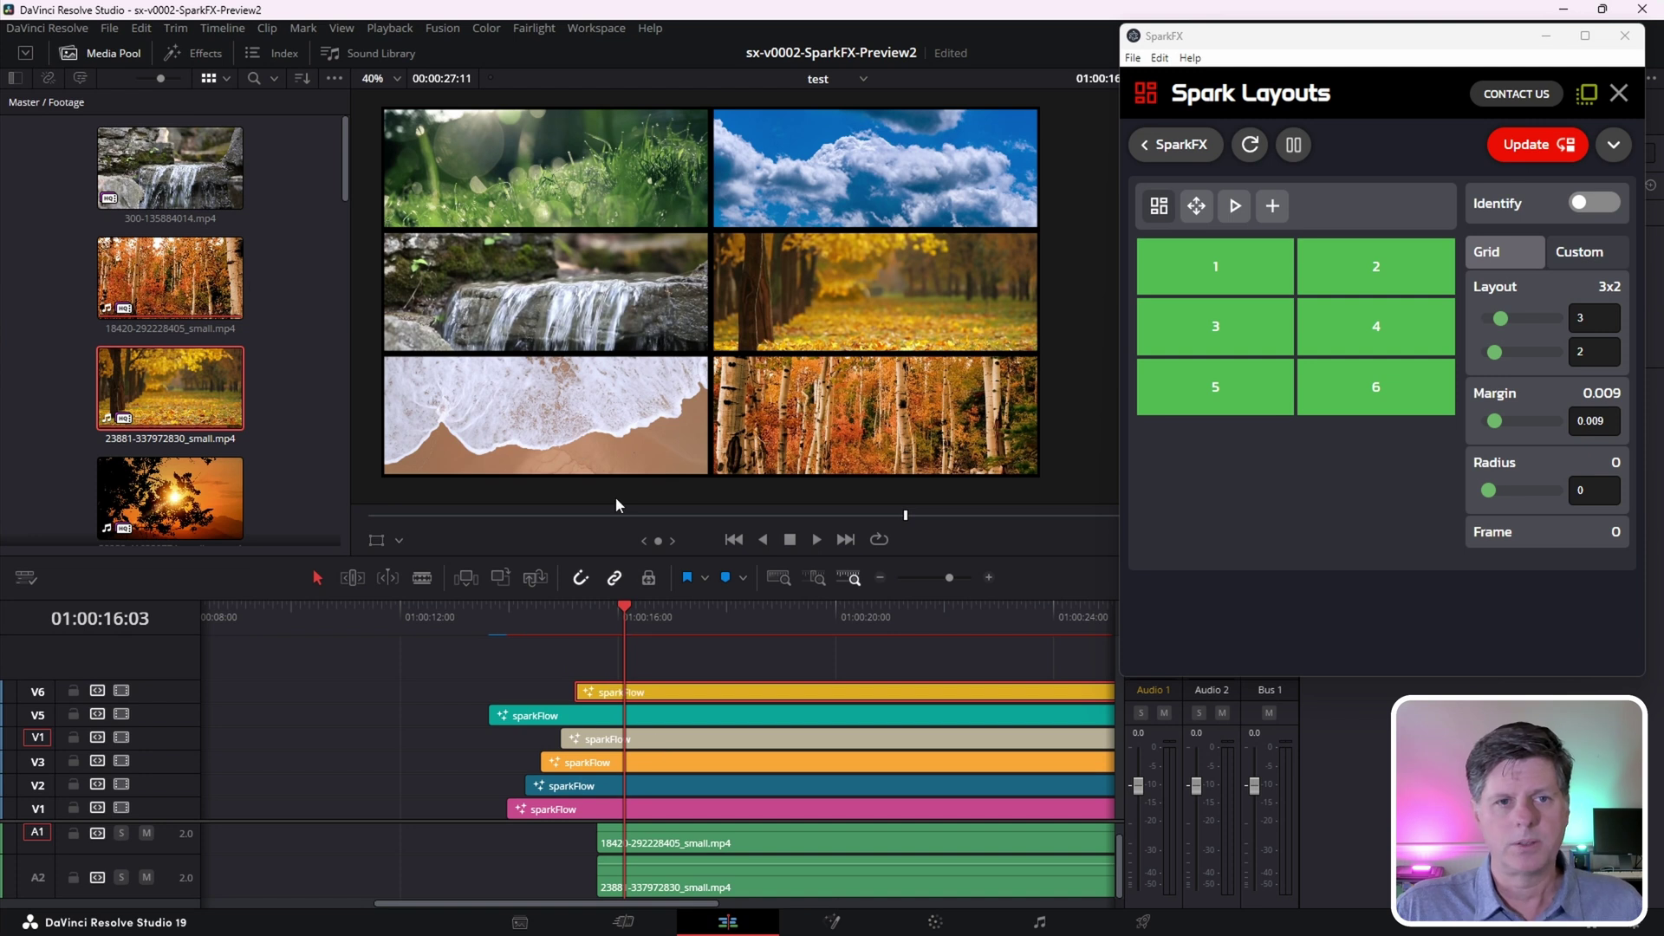
{"action": "left_click", "coordinate": [205, 53]}
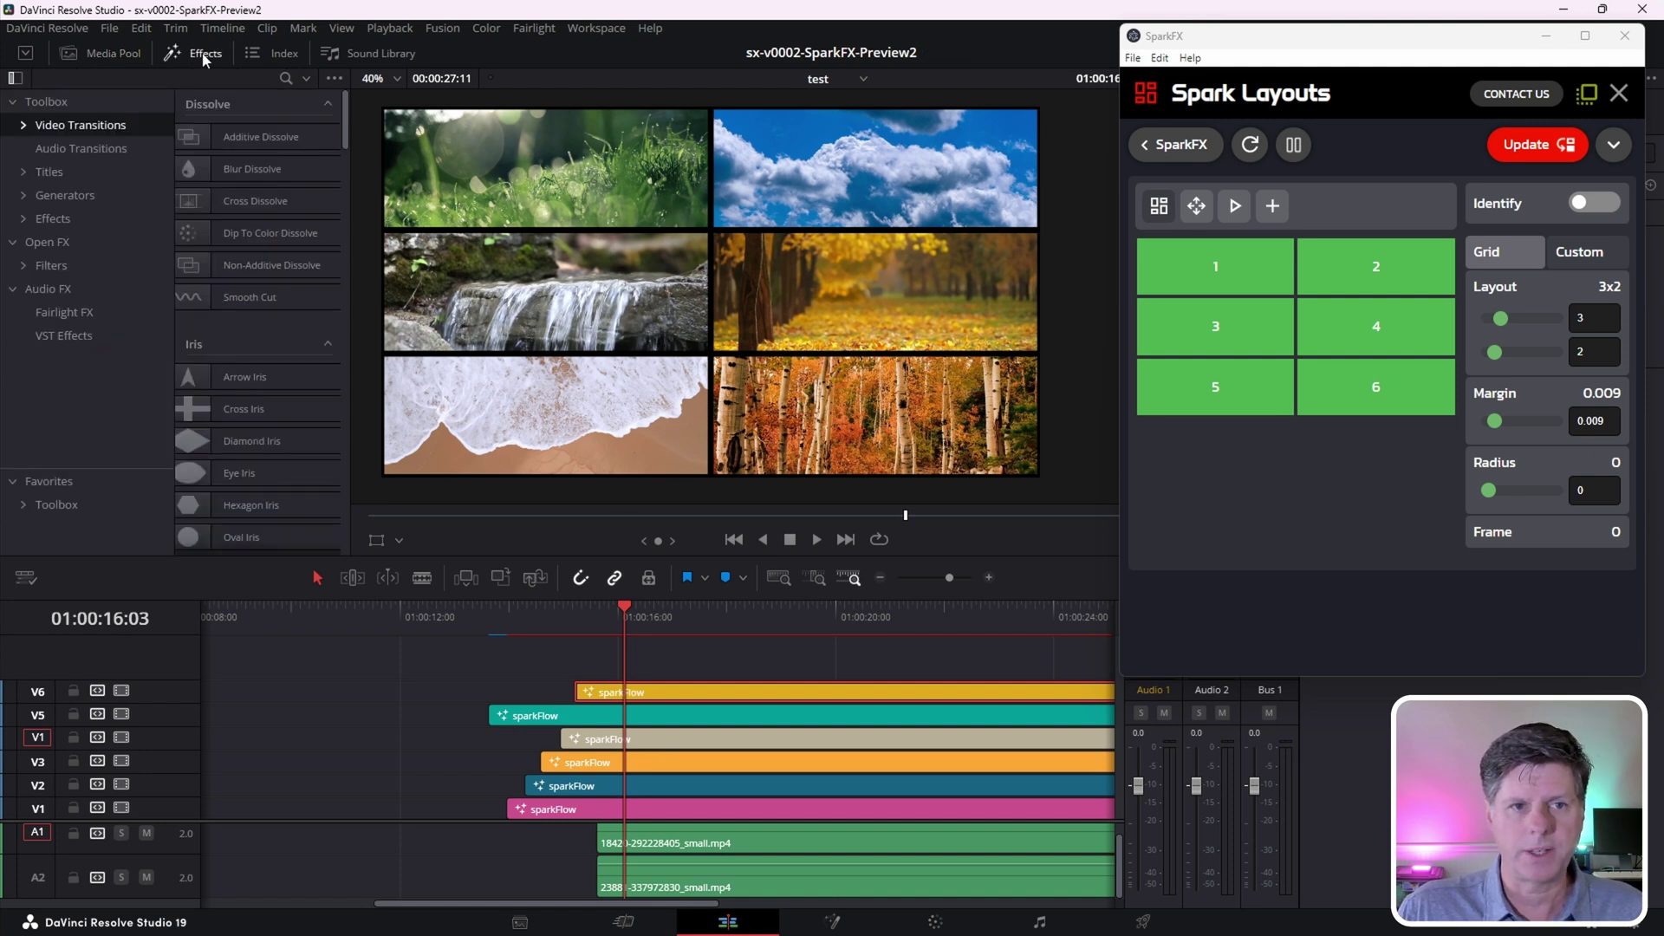
{"action": "scroll", "coordinate": [255, 288], "scroll_direction": "down", "scroll_amount": 10}
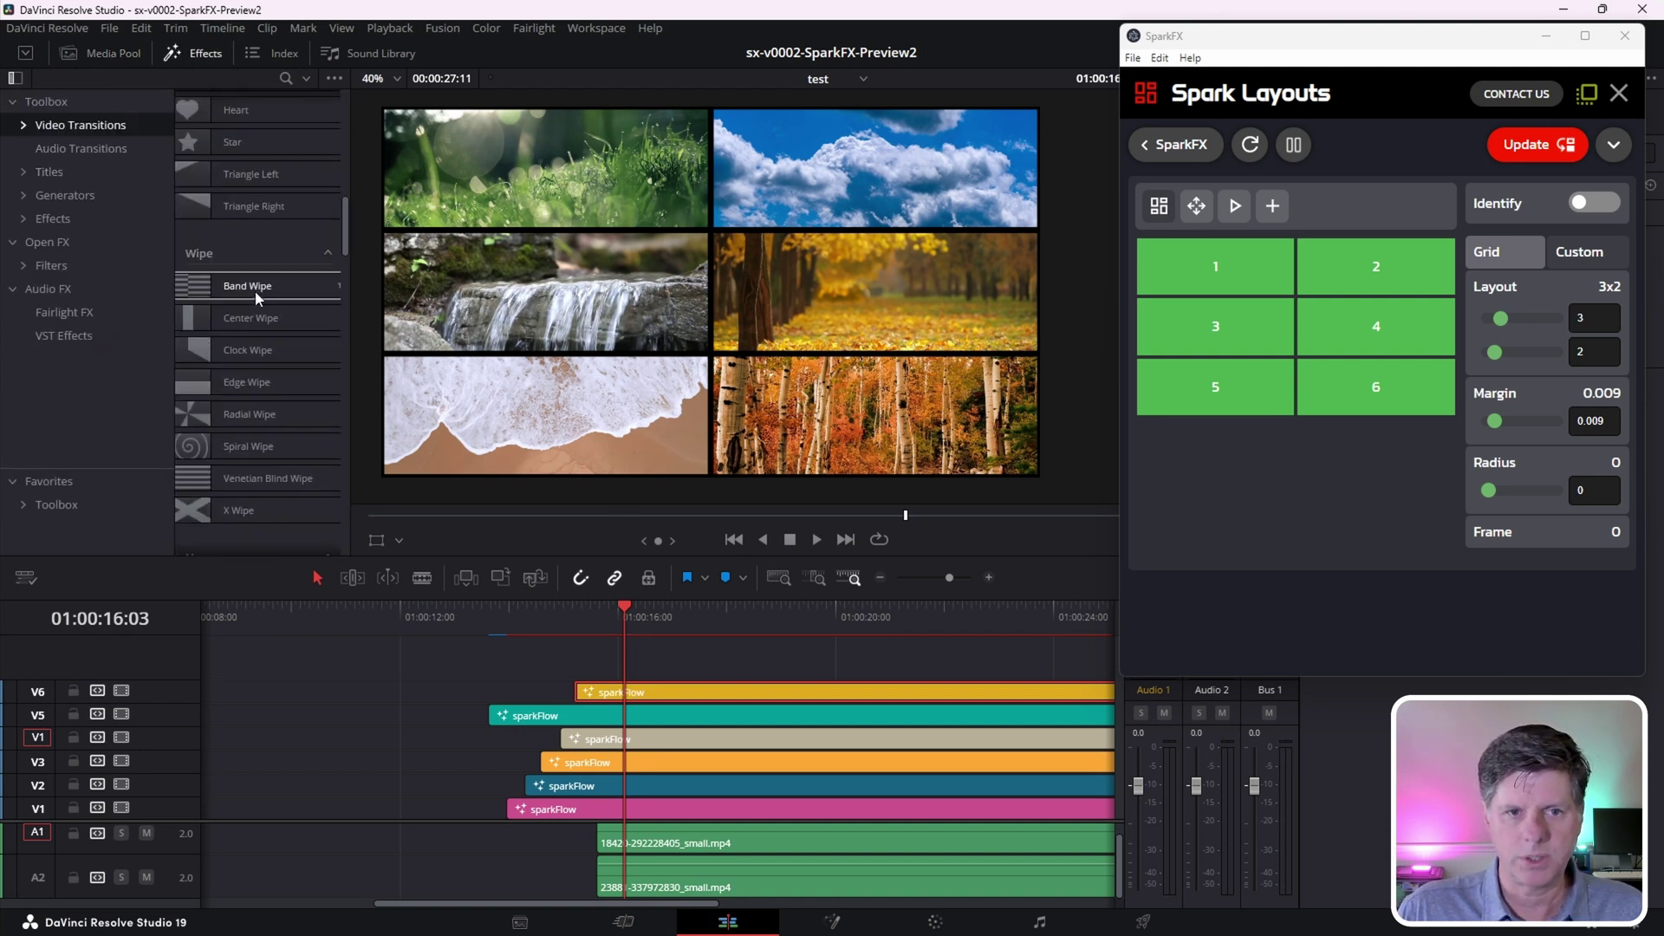
{"action": "scroll", "coordinate": [255, 289], "scroll_direction": "down", "scroll_amount": 10}
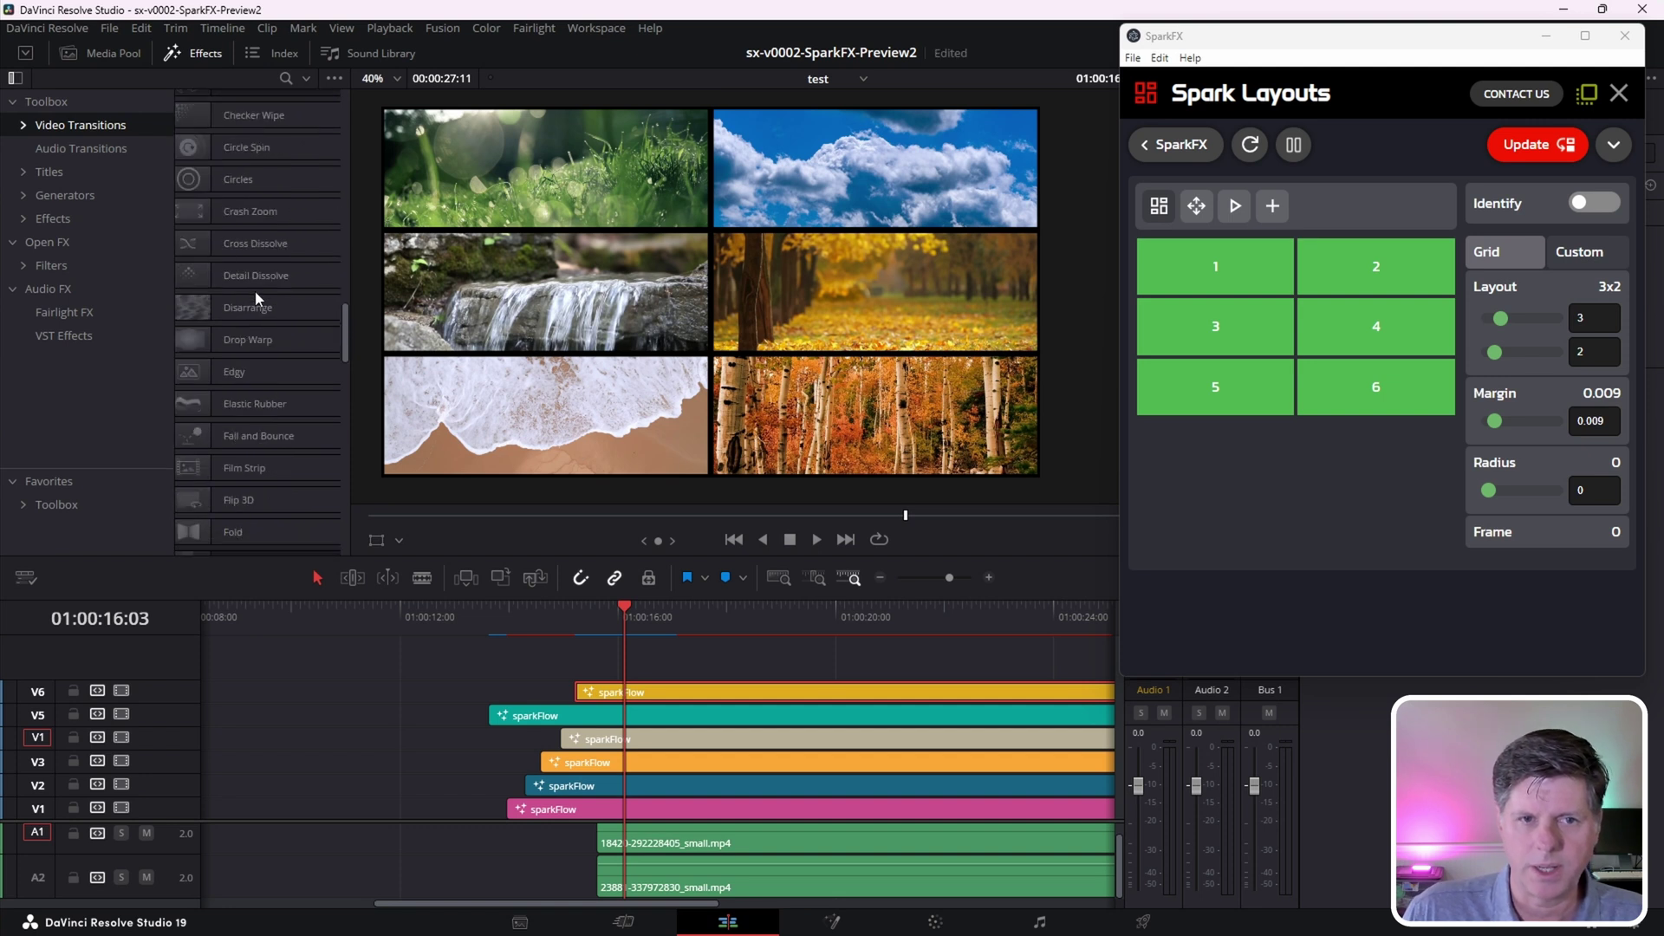
{"action": "scroll", "coordinate": [255, 289], "scroll_direction": "down", "scroll_amount": 10}
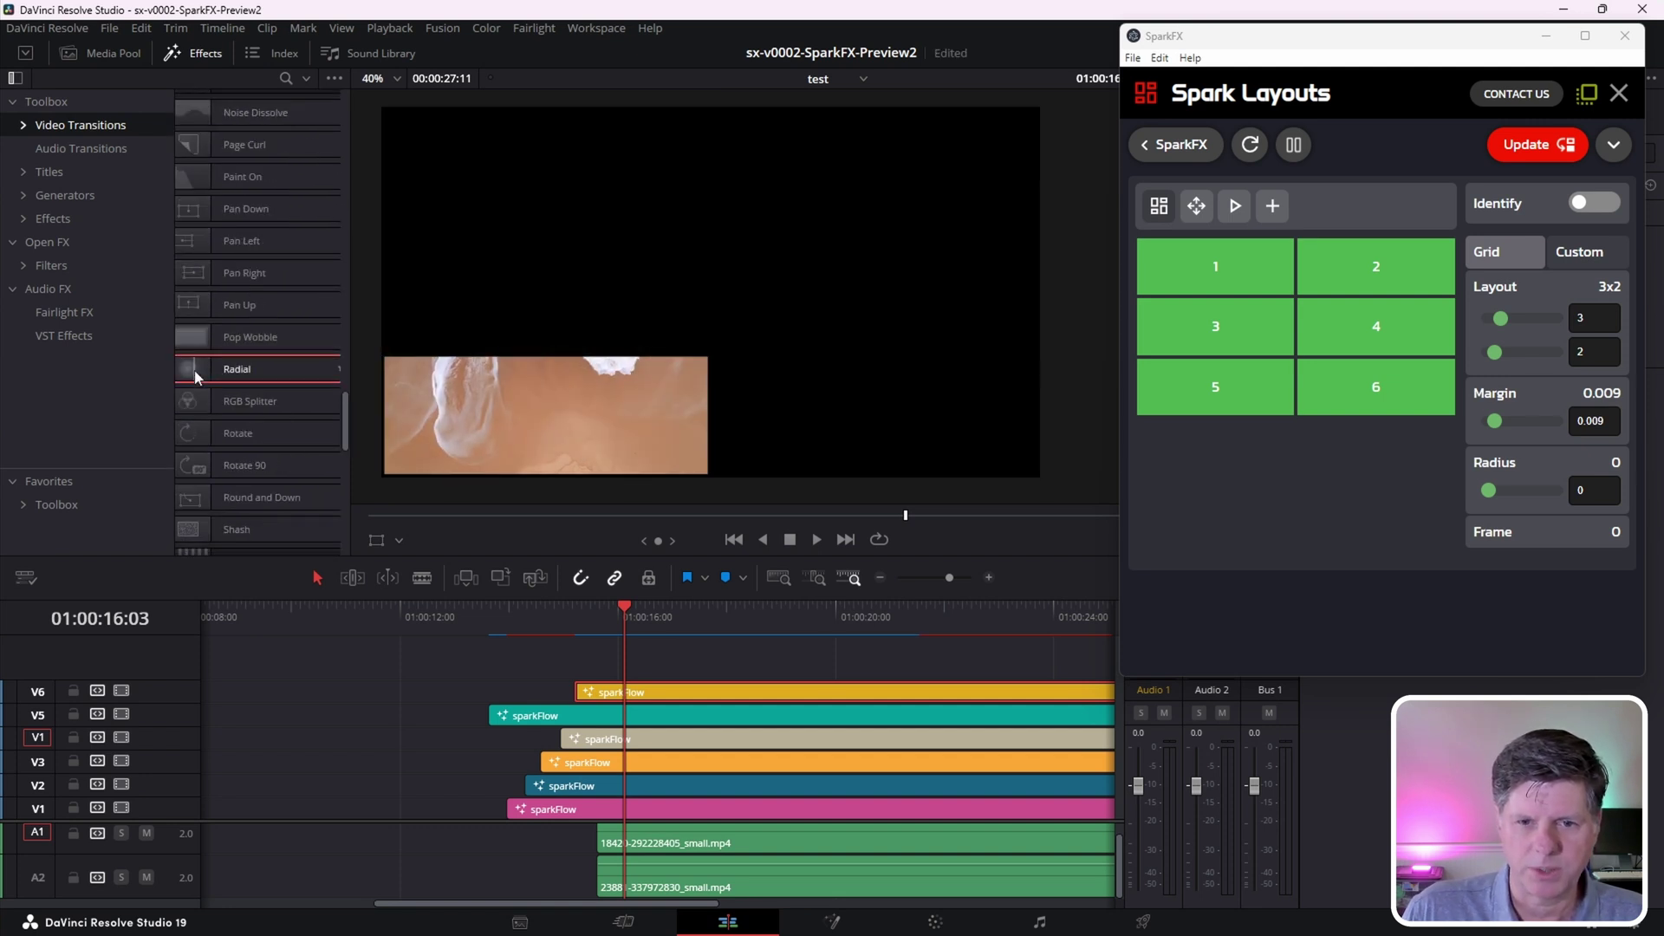
{"action": "left_click_drag", "start_coordinate": [198, 377], "coordinate": [596, 696]}
Play the start of the V6 clip twice to review its Radial transition
{"action": "scroll", "coordinate": [596, 696], "scroll_direction": "up", "scroll_amount": 2}
{"action": "left_click", "coordinate": [559, 621]}
{"action": "key", "text": "space"}
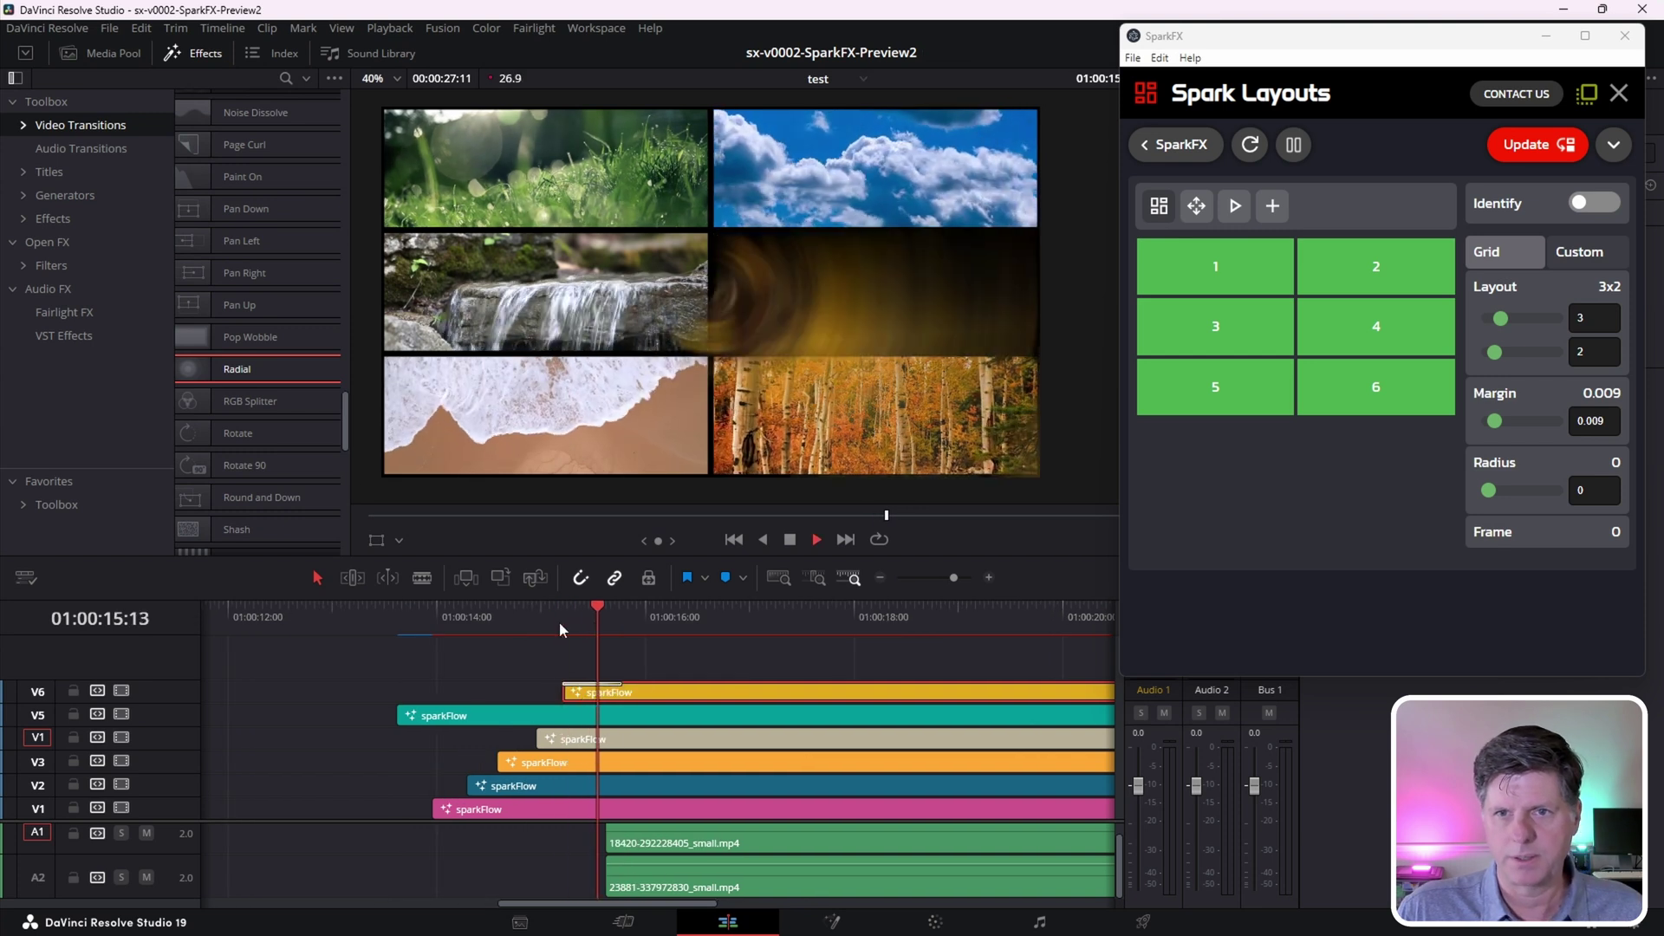
{"action": "left_click", "coordinate": [555, 616]}
{"action": "key", "text": "space"}
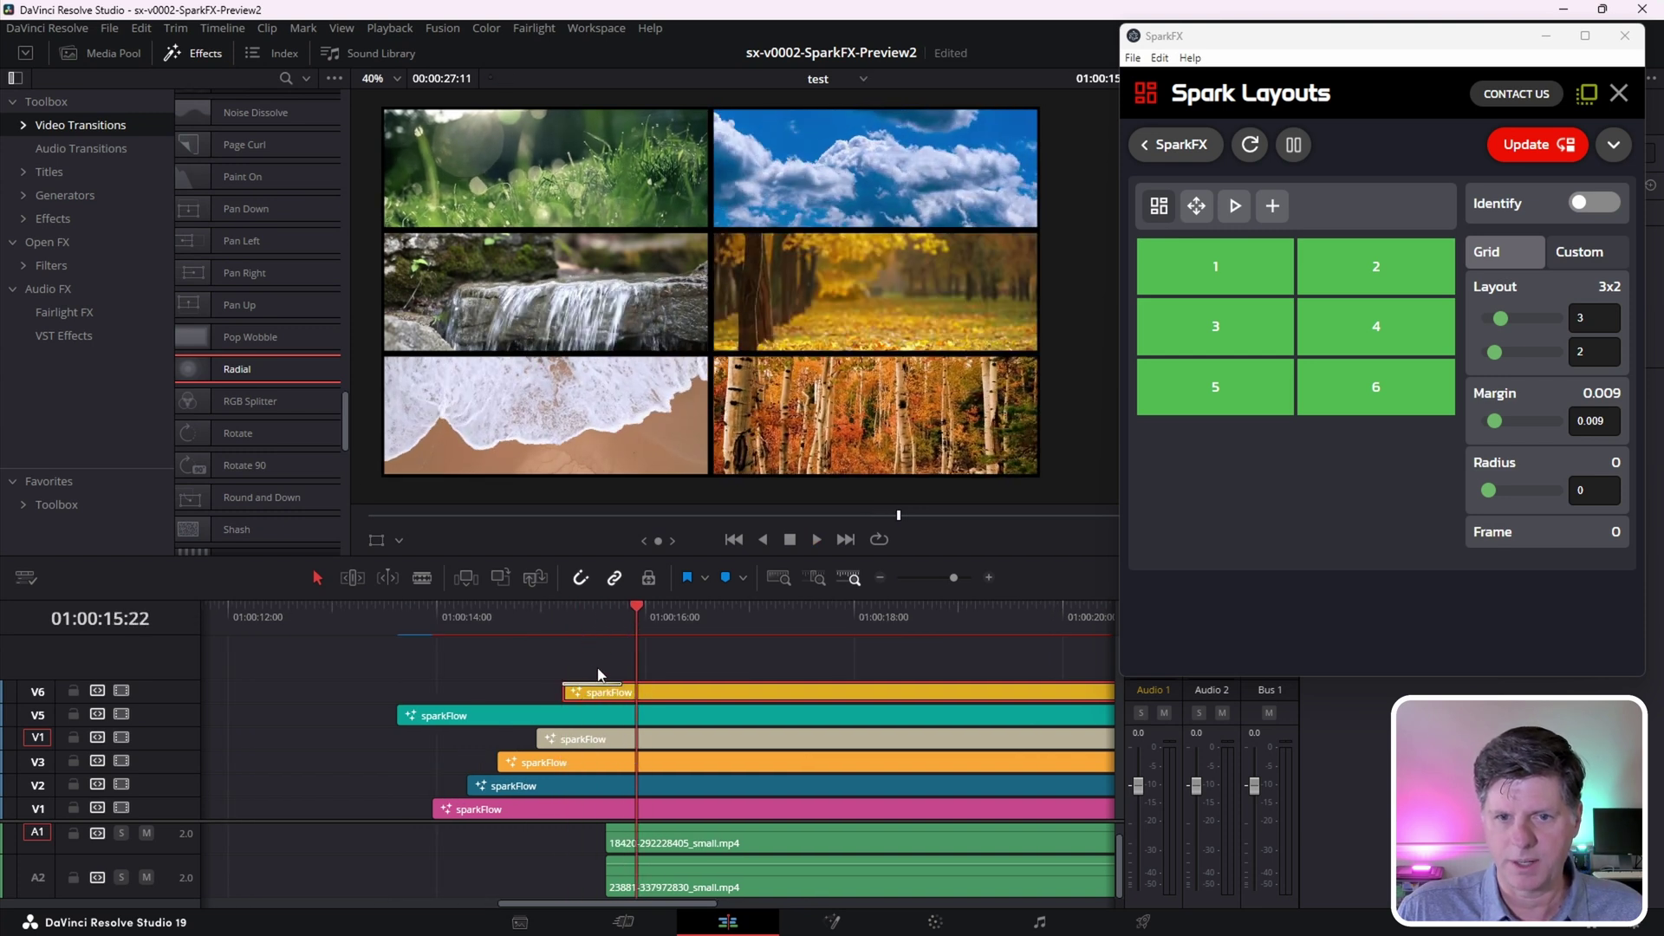
Copy the Radial transition to the start of the other five sparkFlow clips and play back their staggered entrances
{"action": "left_click", "coordinate": [595, 684]}
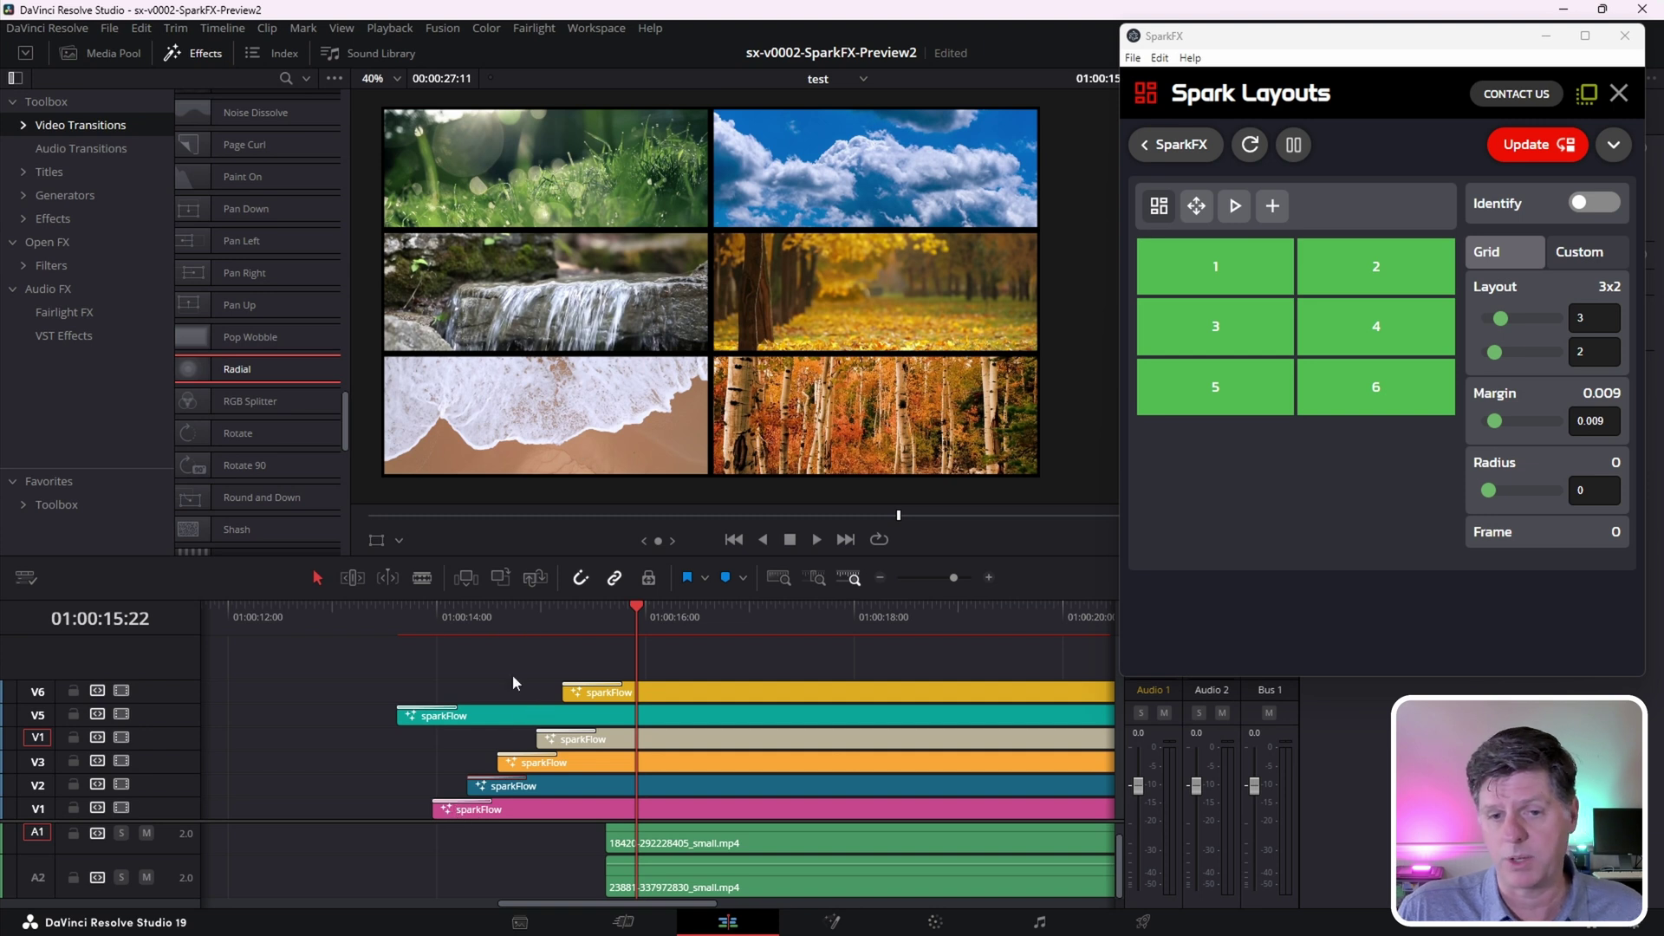
{"action": "left_click", "coordinate": [367, 615]}
{"action": "key", "text": "space"}
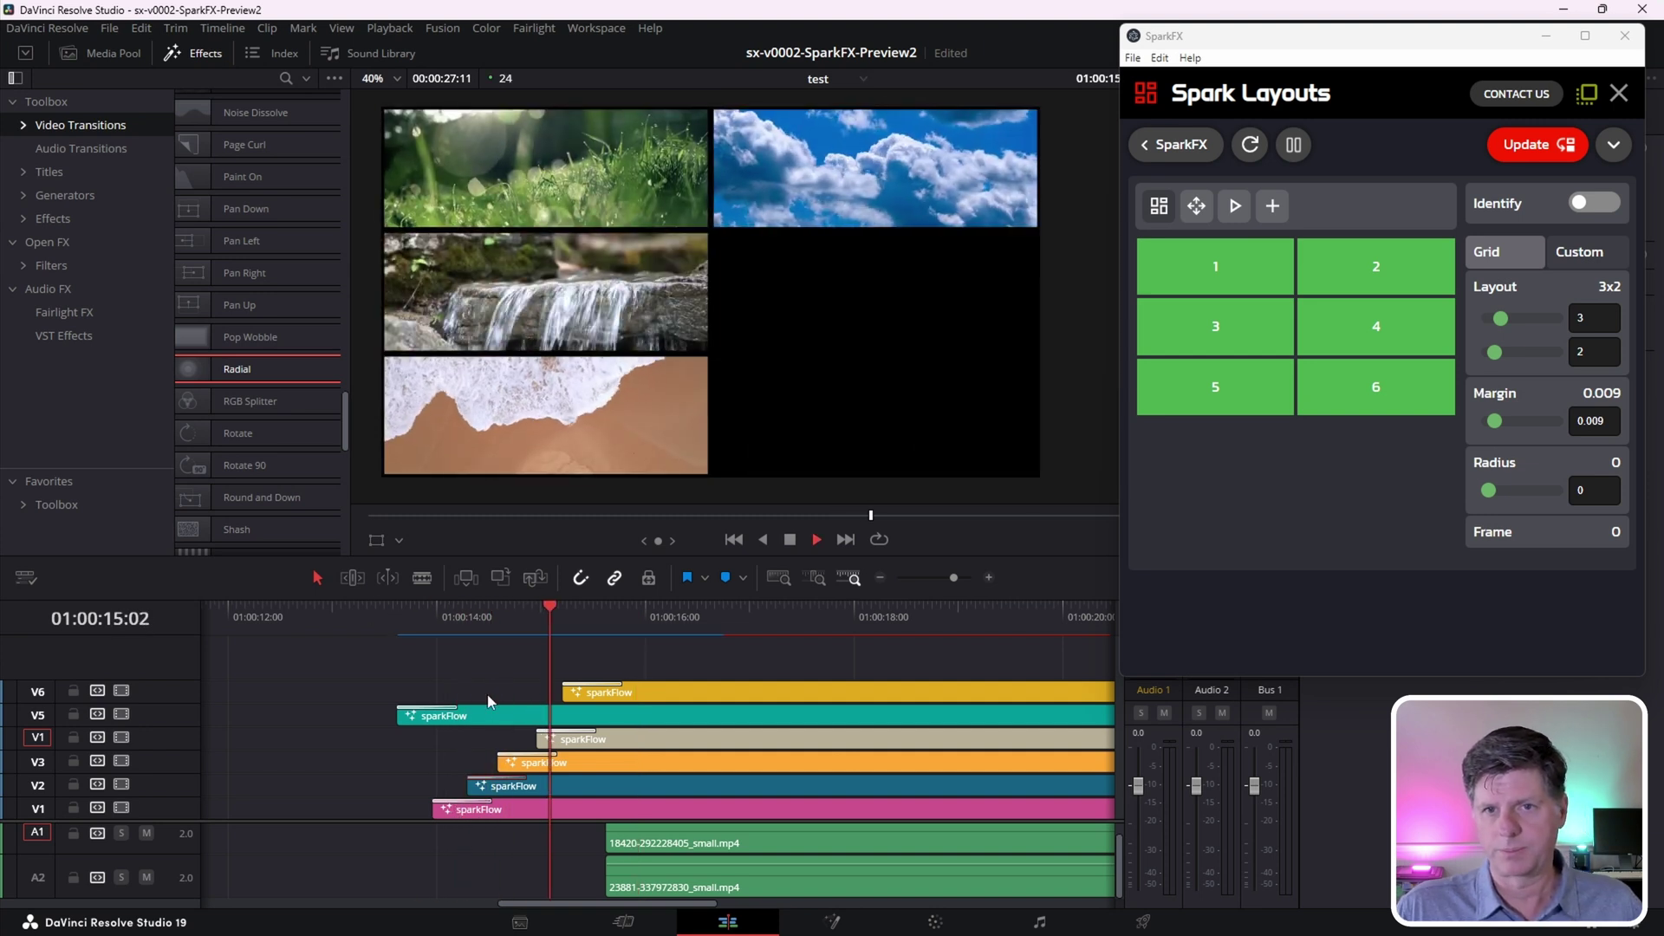
{"action": "key", "text": "space"}
{"action": "scroll", "coordinate": [671, 707], "scroll_direction": "down", "scroll_amount": 2}
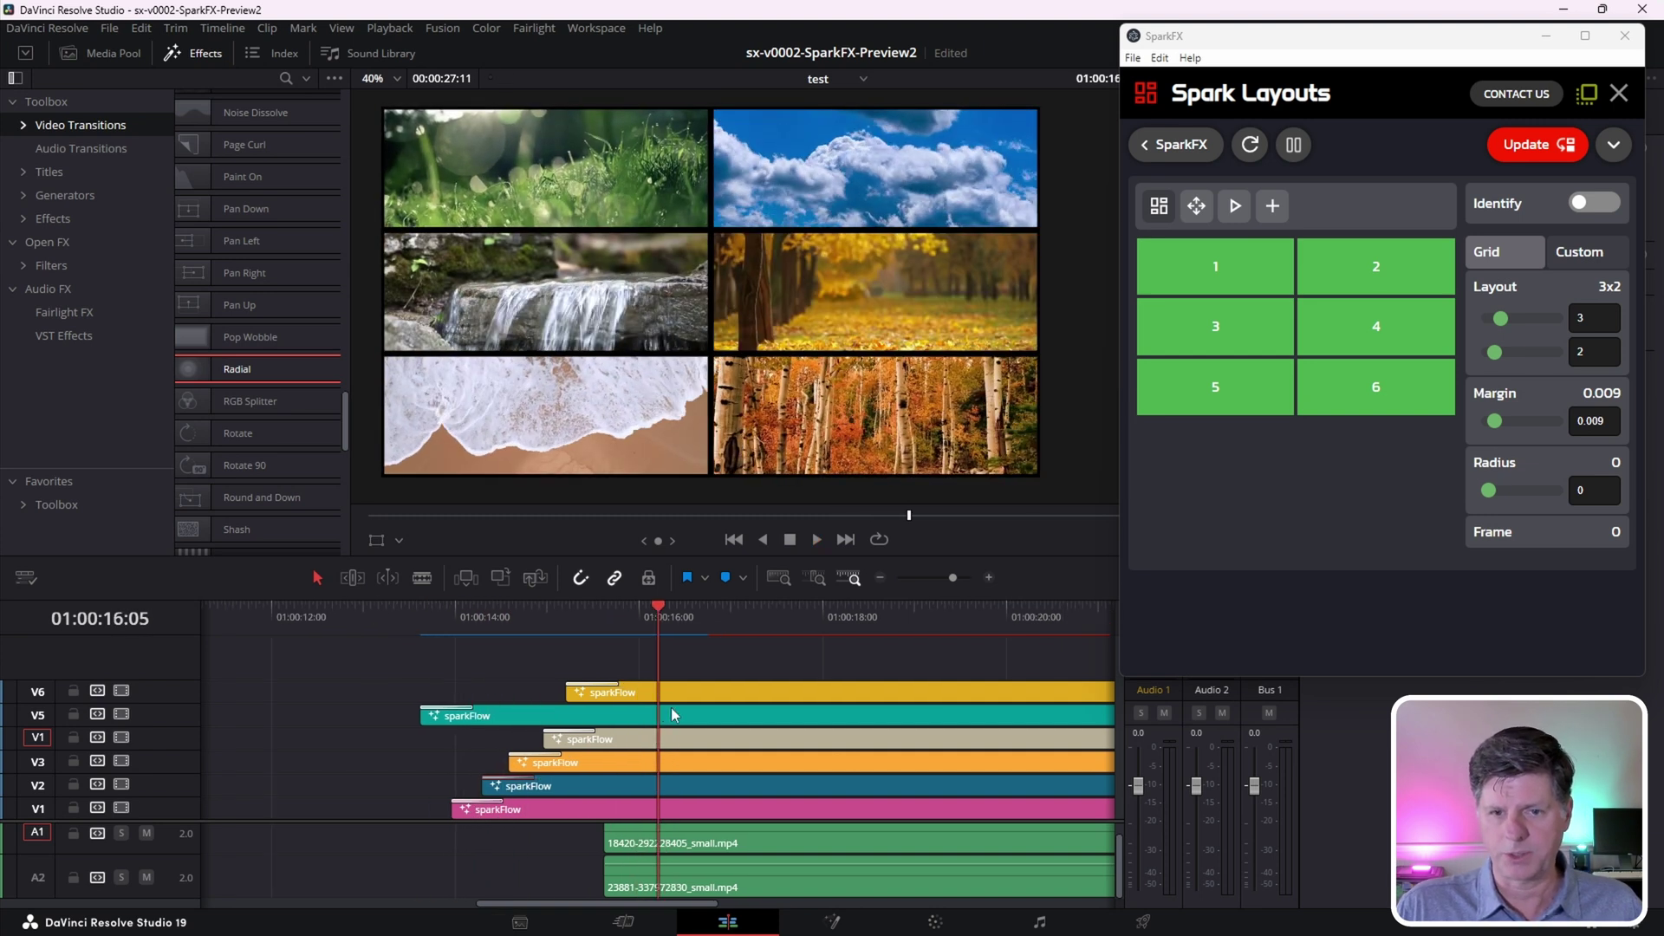
{"action": "left_click", "coordinate": [477, 617]}
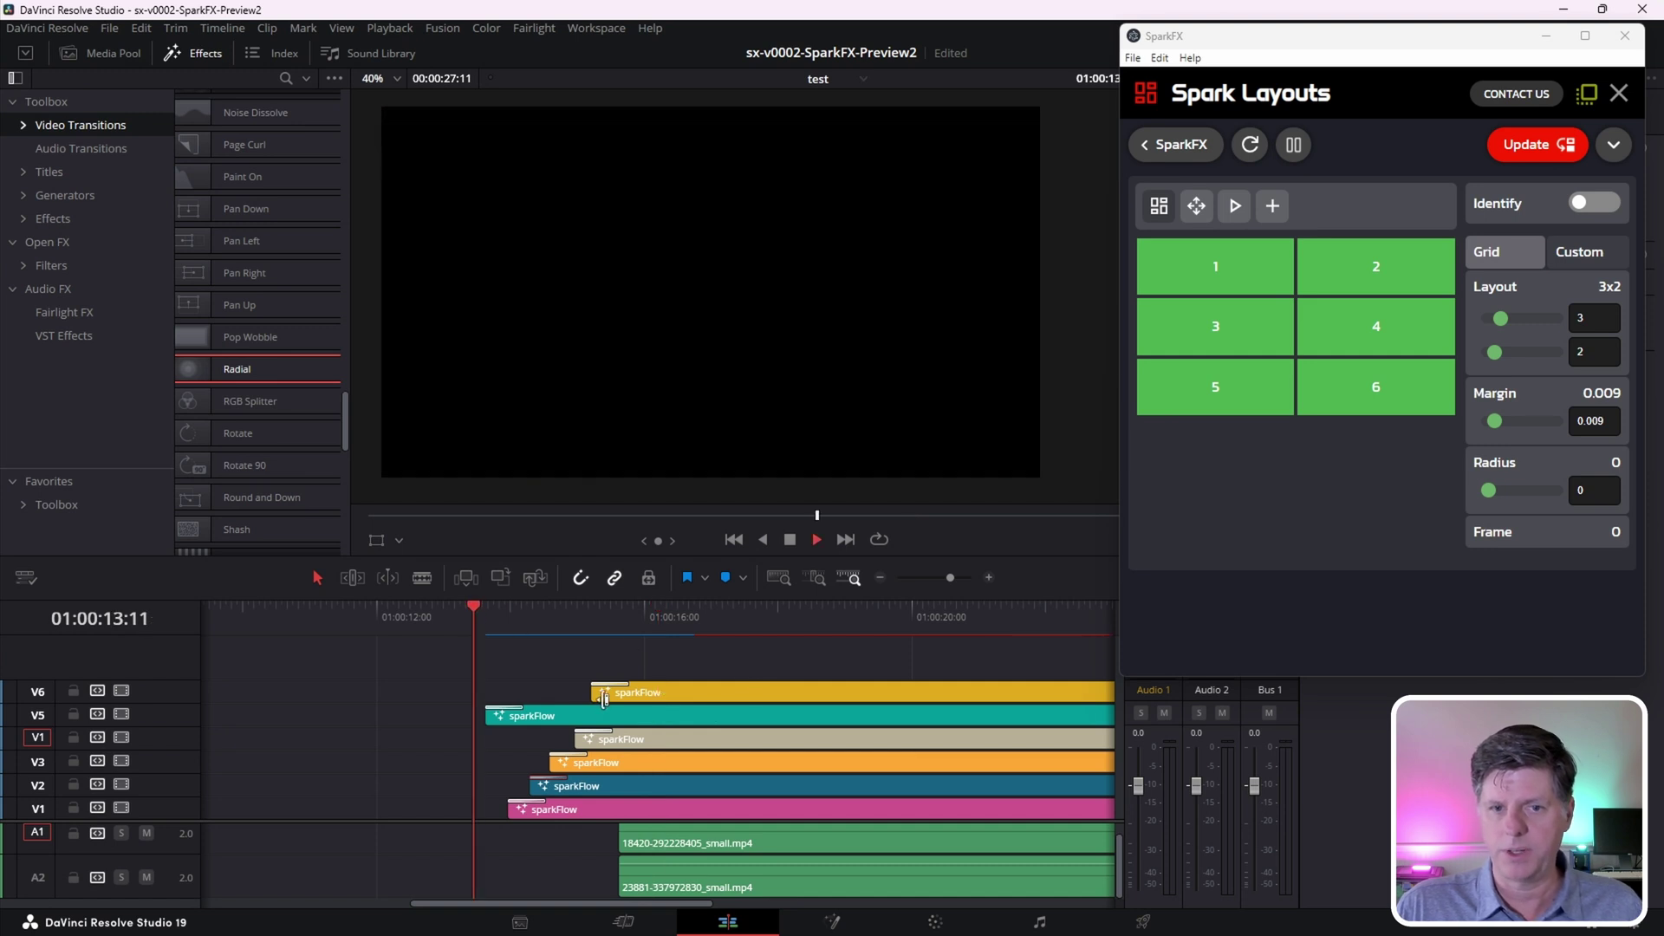
{"action": "key", "text": "space"}
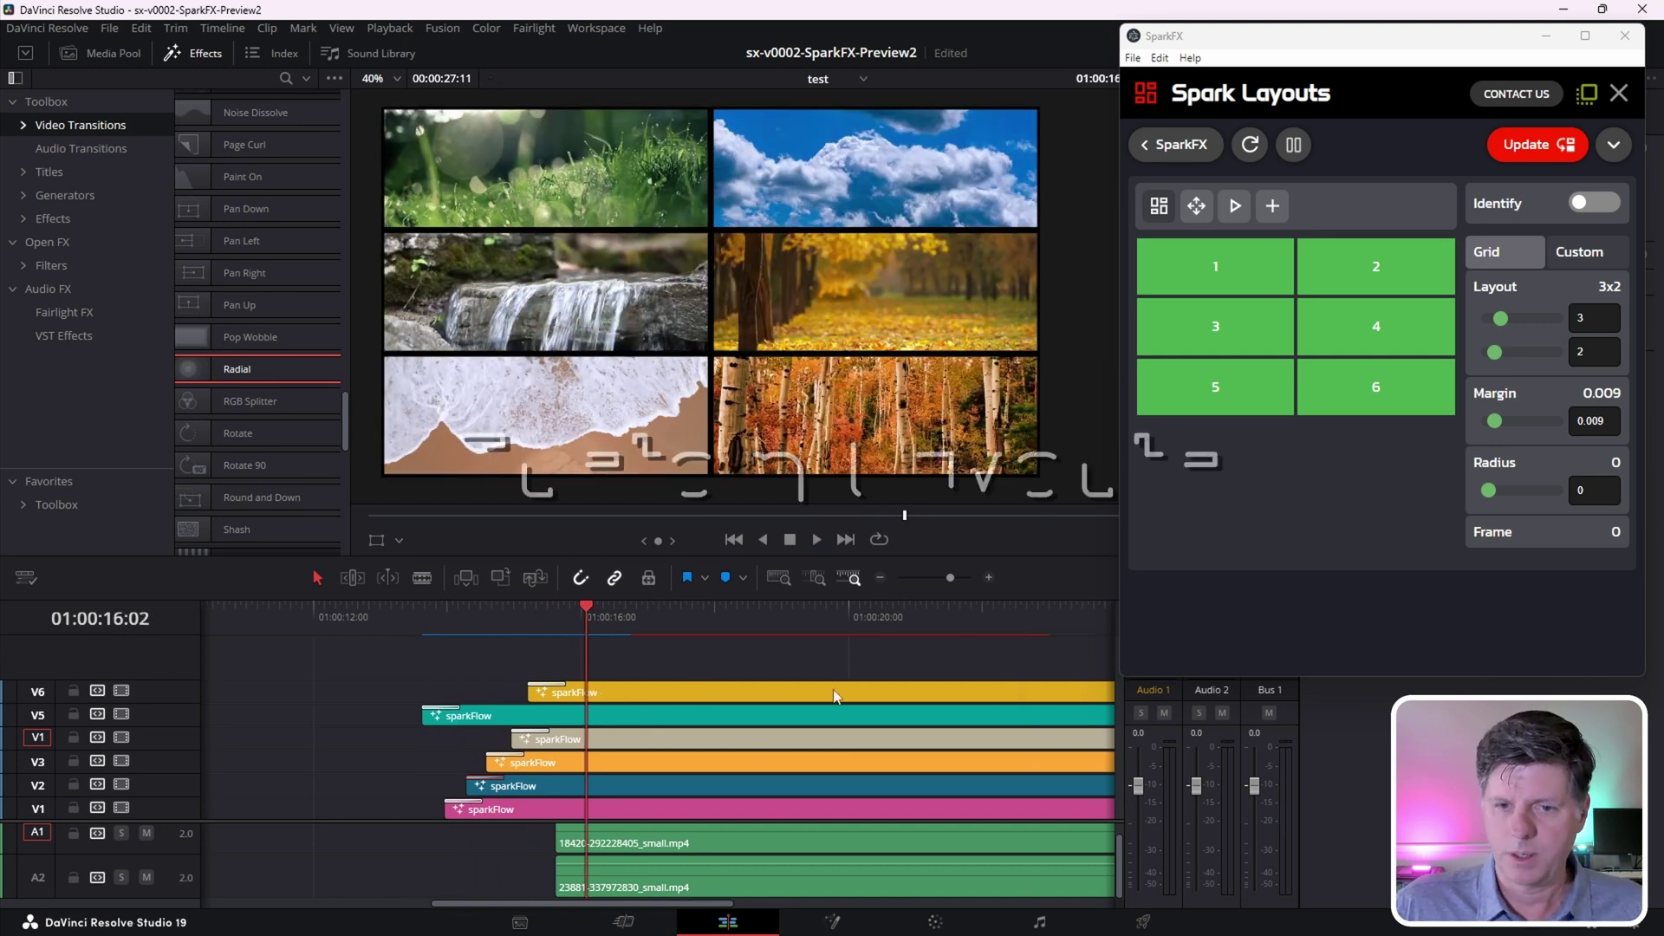
Move the playhead to 01:00:17:09 and switch Spark Layouts to a custom layout with 12 rows and 12 columns
{"action": "left_click", "coordinate": [610, 616]}
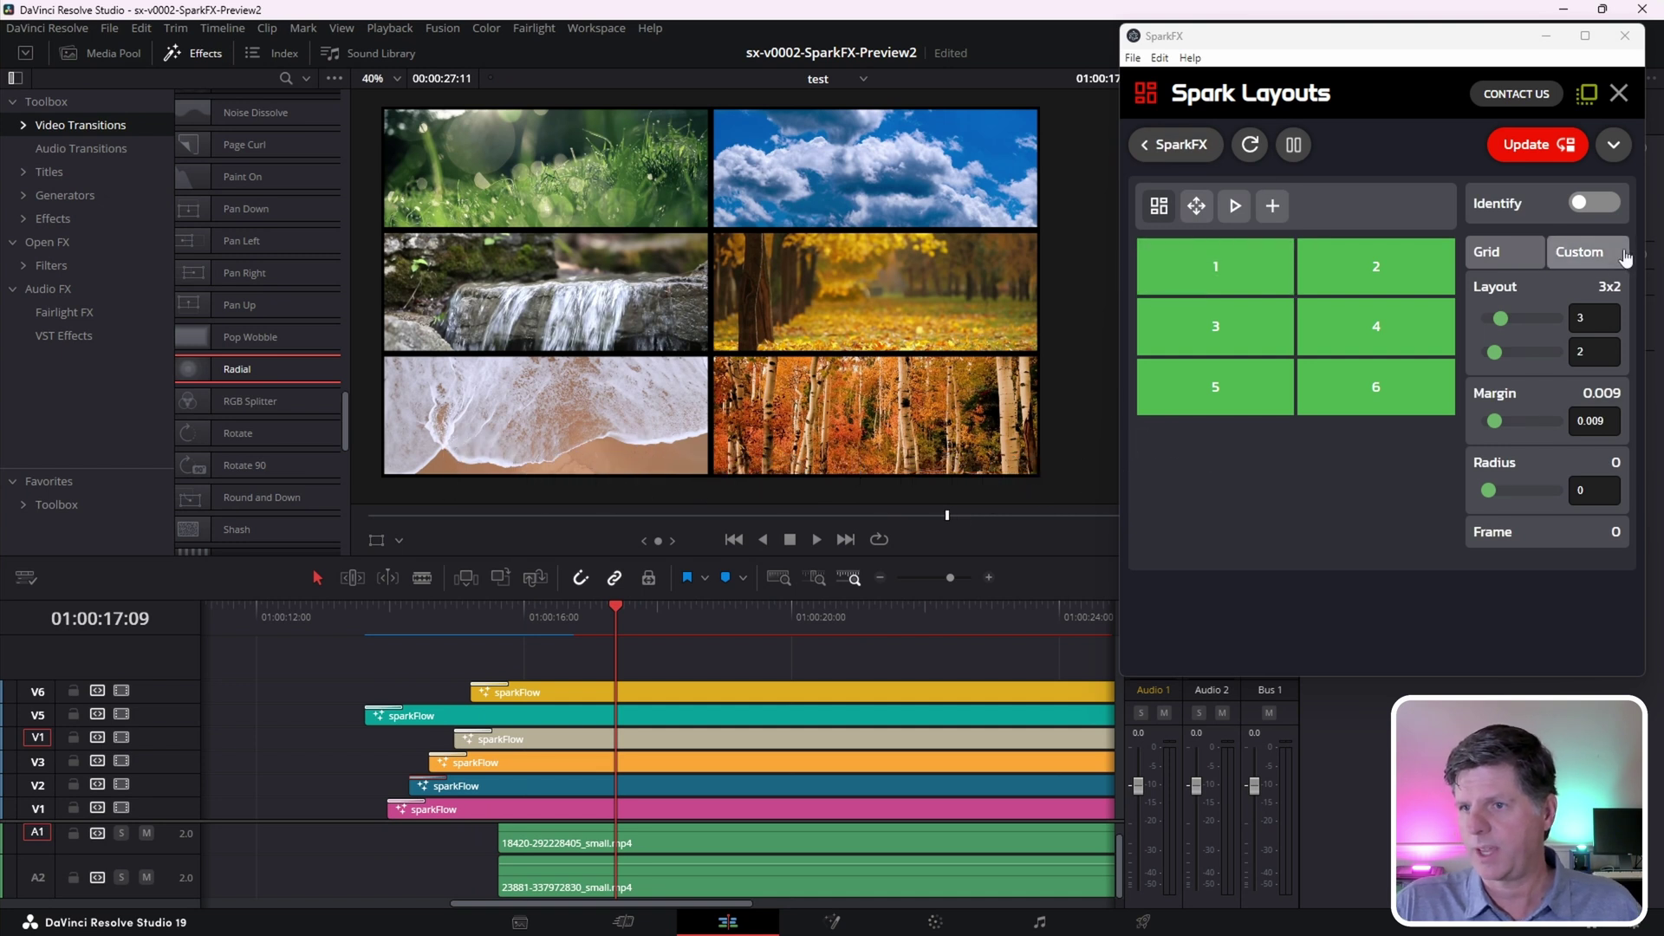
{"action": "left_click", "coordinate": [1598, 257]}
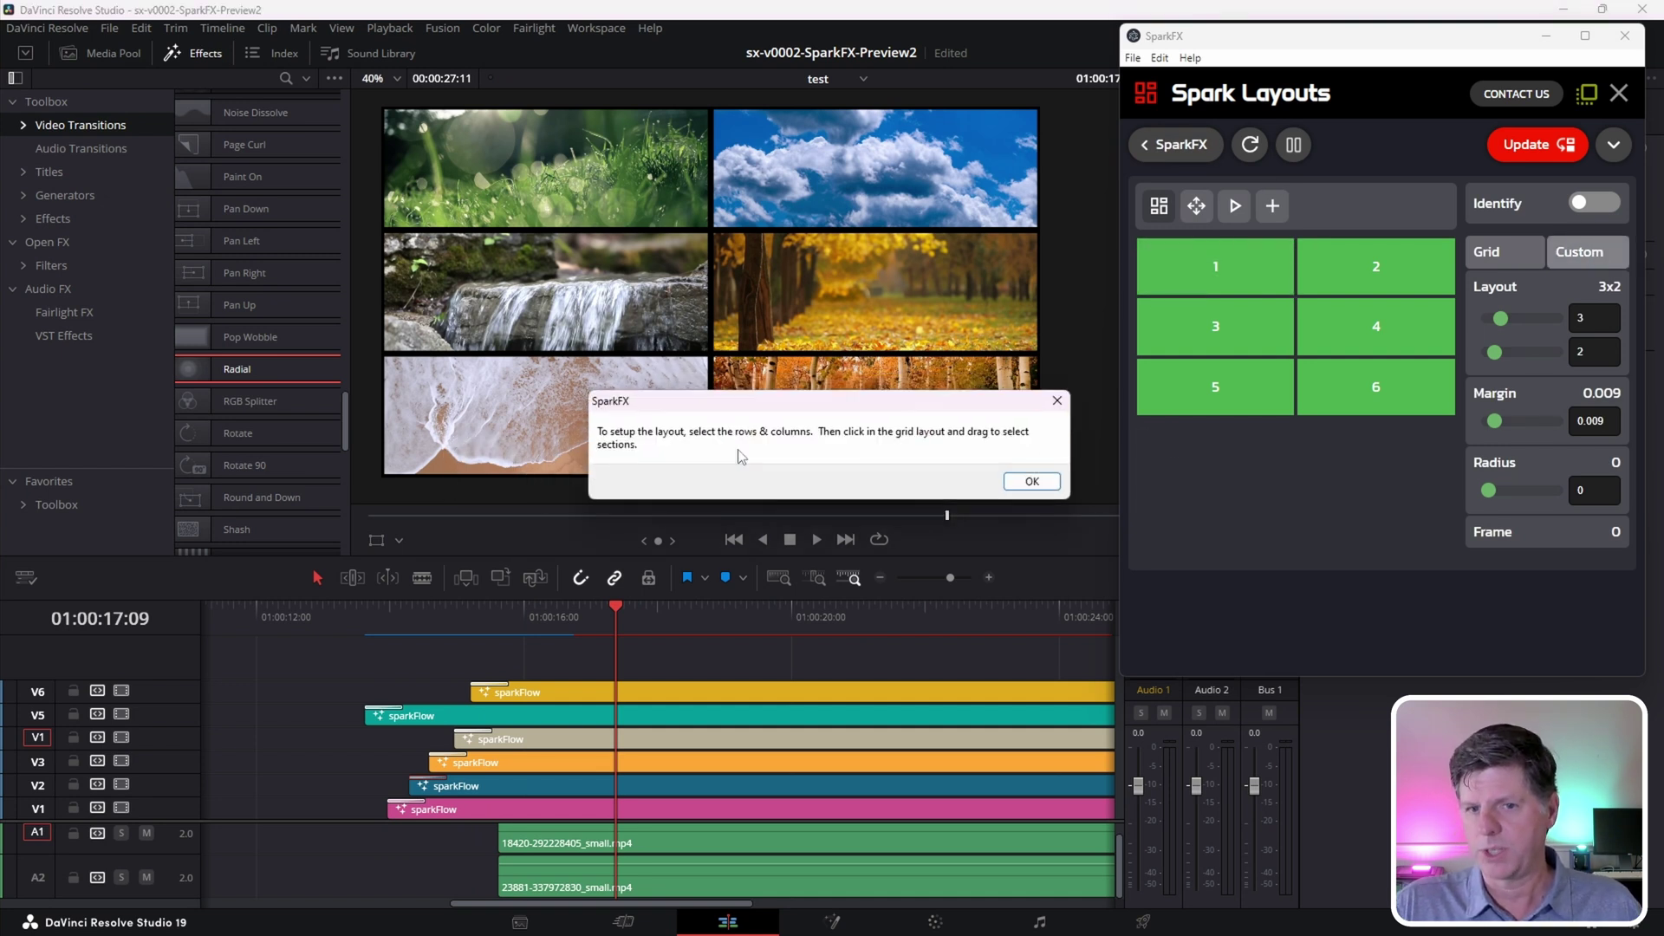
{"action": "left_click", "coordinate": [1032, 481]}
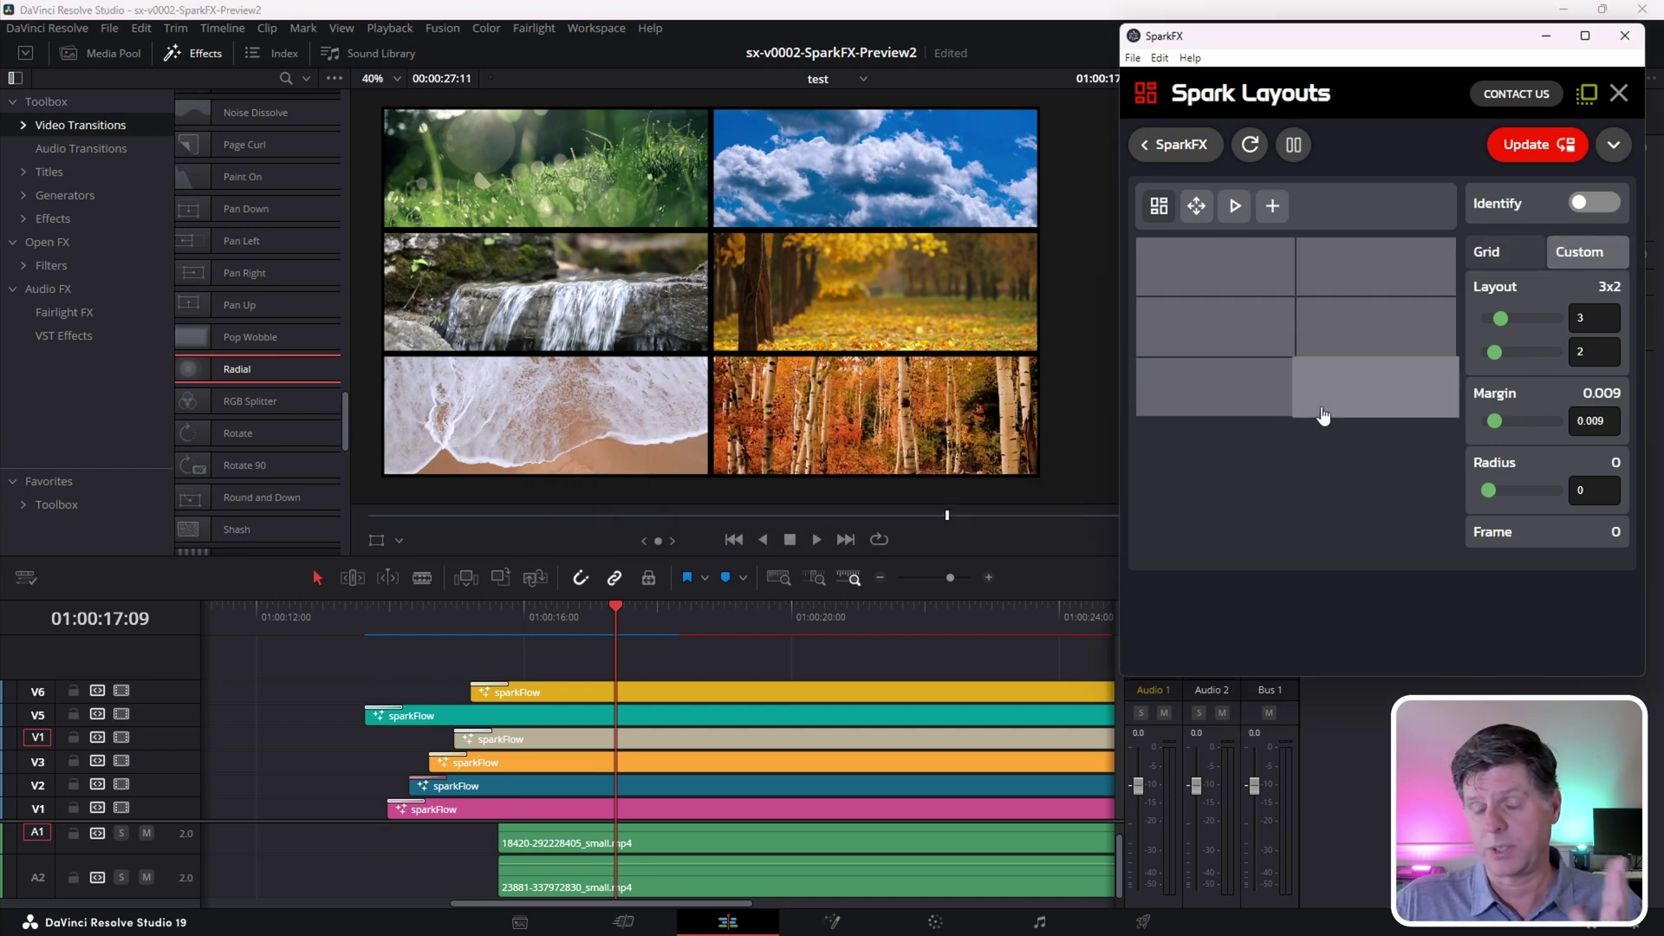
{"action": "left_click_drag", "start_coordinate": [1501, 318], "coordinate": [1558, 353]}
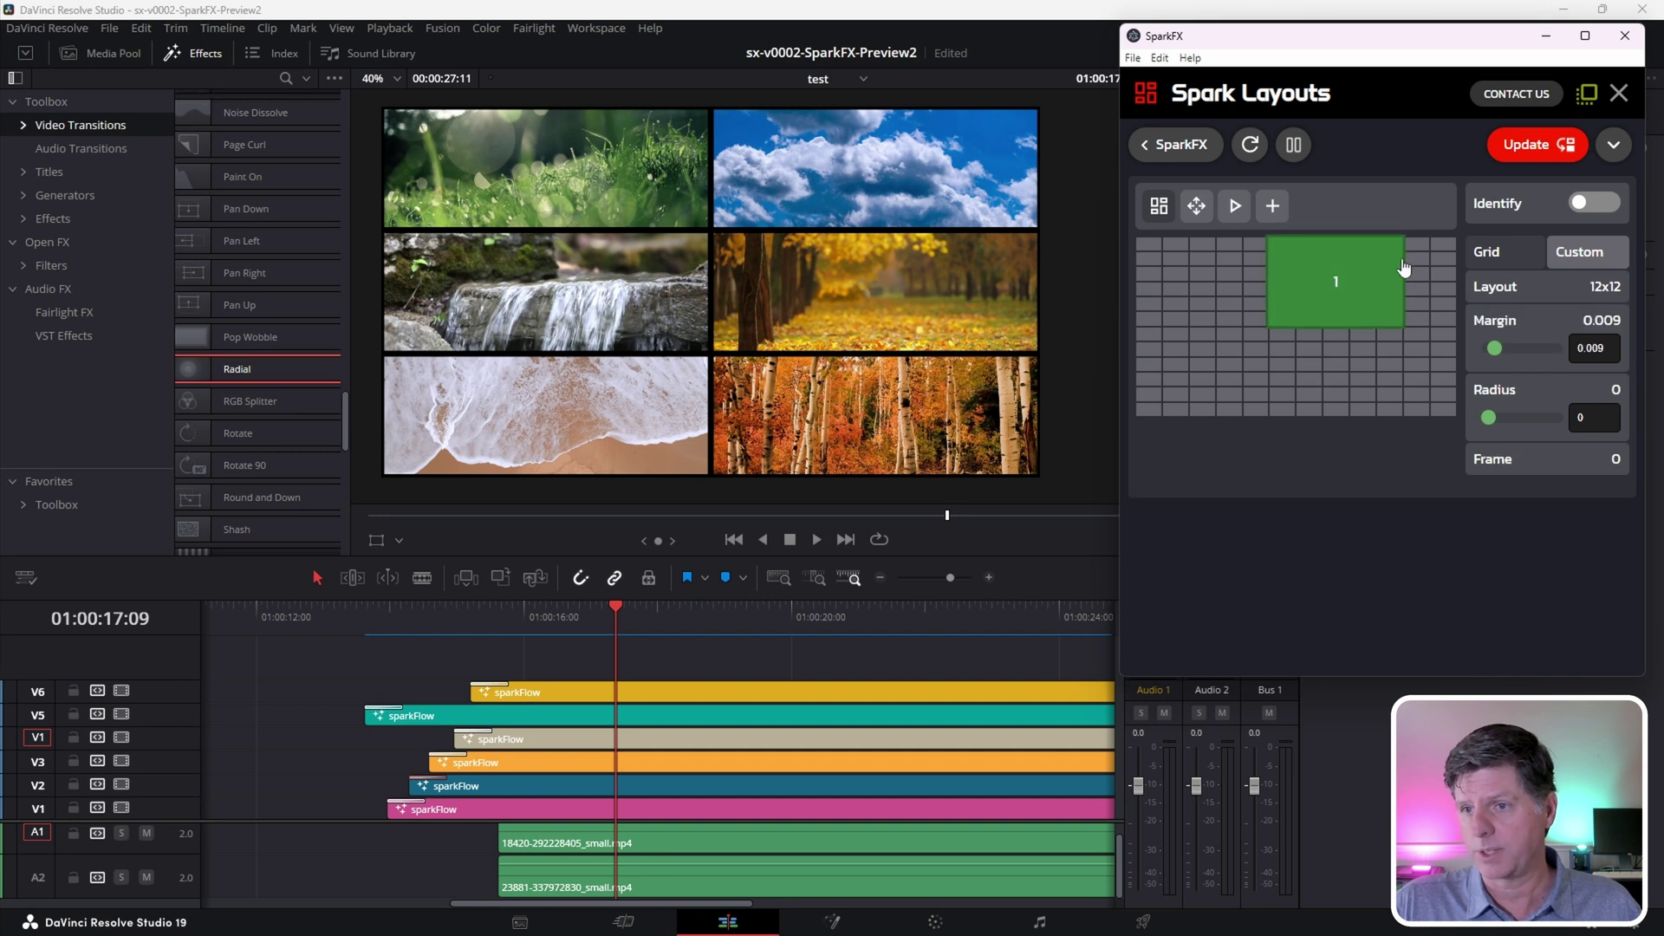
Draw six sections of varying size and orientation in the 12x12 custom grid, leaving a small gap along the lower edge, and apply the layout
{"action": "left_click_drag", "start_coordinate": [1409, 249], "coordinate": [1446, 416]}
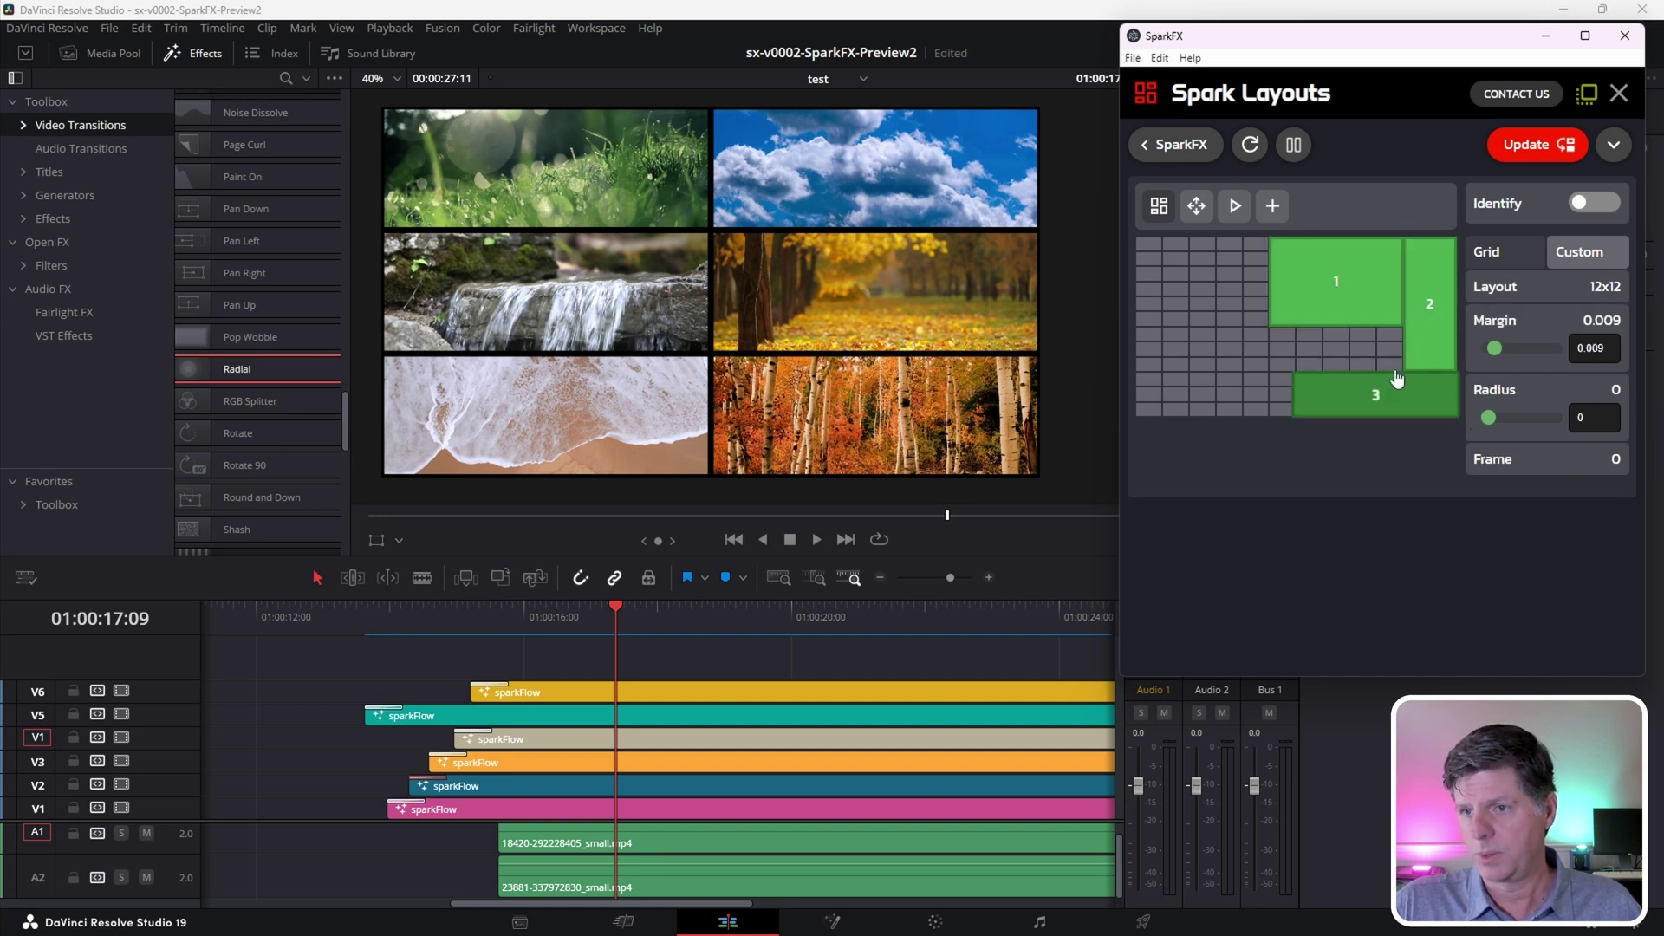
{"action": "left_click_drag", "start_coordinate": [1203, 335], "coordinate": [1400, 379]}
{"action": "left_click_drag", "start_coordinate": [1204, 246], "coordinate": [1271, 330]}
{"action": "left_click_drag", "start_coordinate": [1148, 251], "coordinate": [1188, 418]}
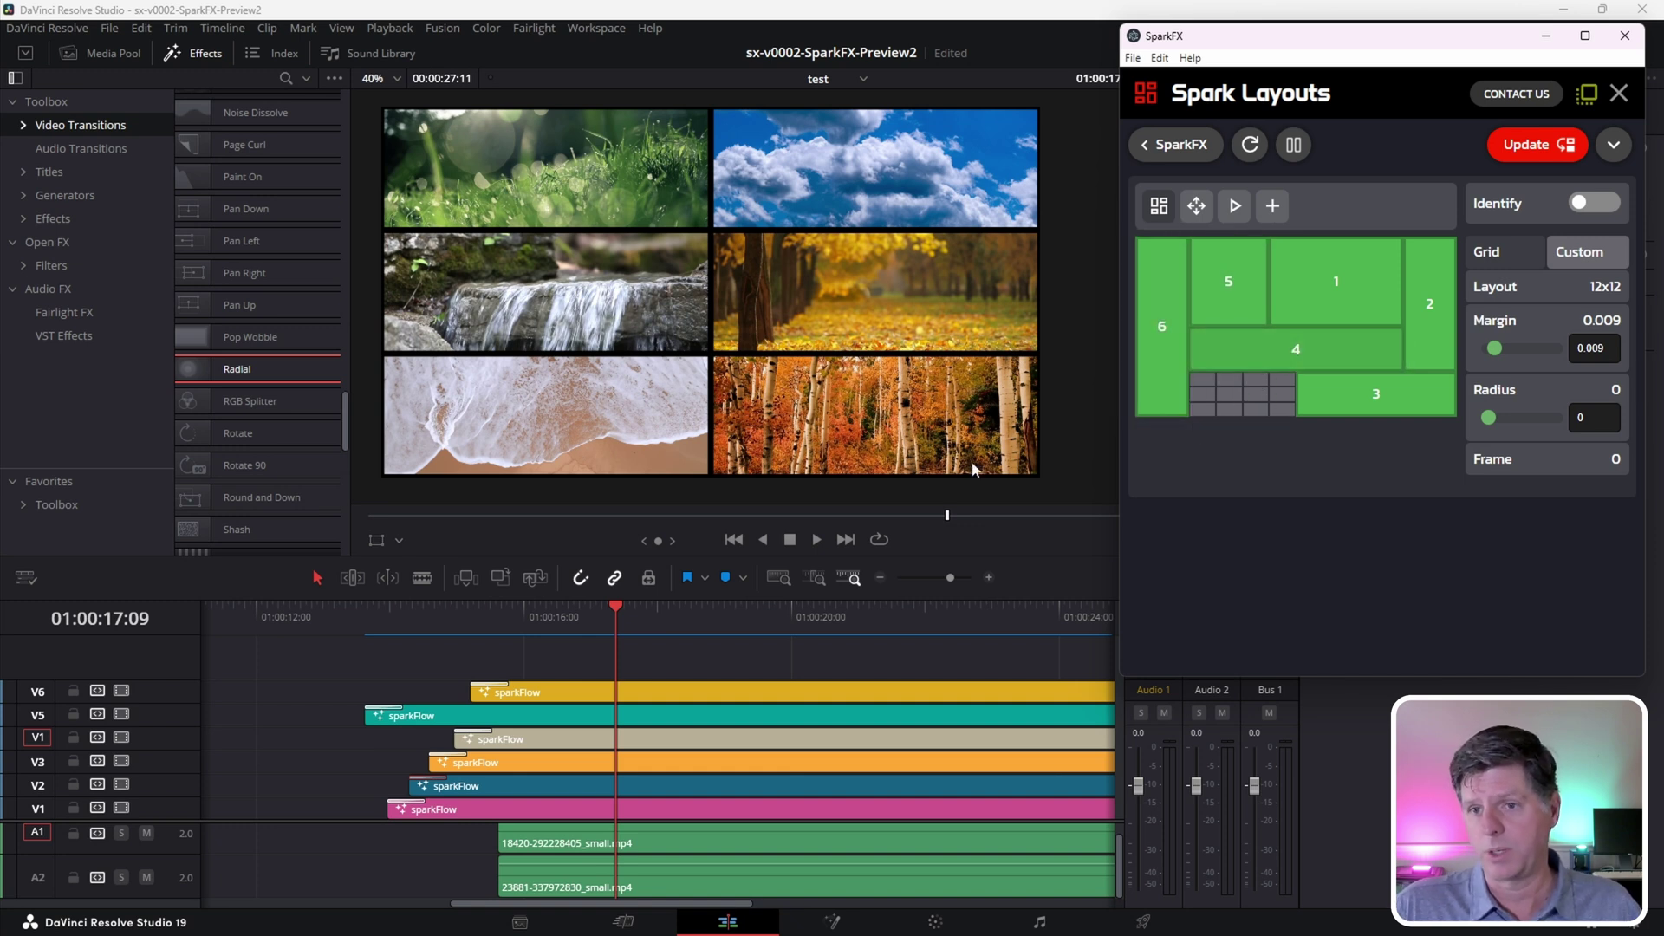
{"action": "left_click", "coordinate": [1527, 149]}
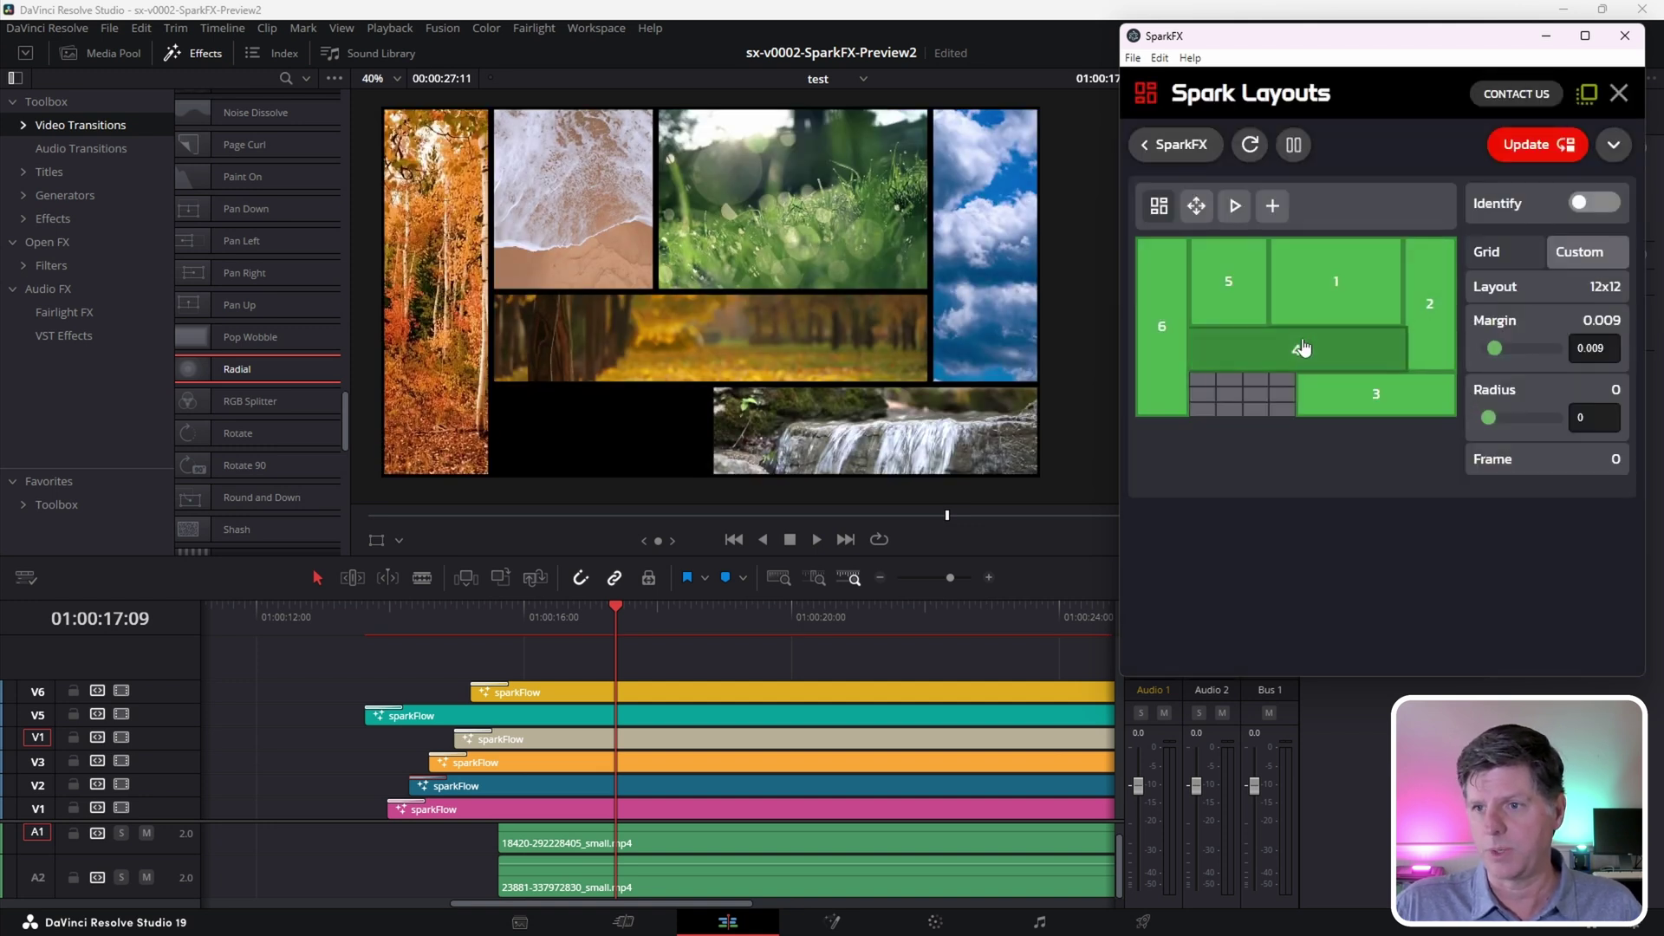
Restart the custom 12x12 layout, fill the whole grid with six sections in two bands, and apply it to the clips
{"action": "left_click", "coordinate": [1579, 251]}
{"action": "left_click", "coordinate": [752, 453]}
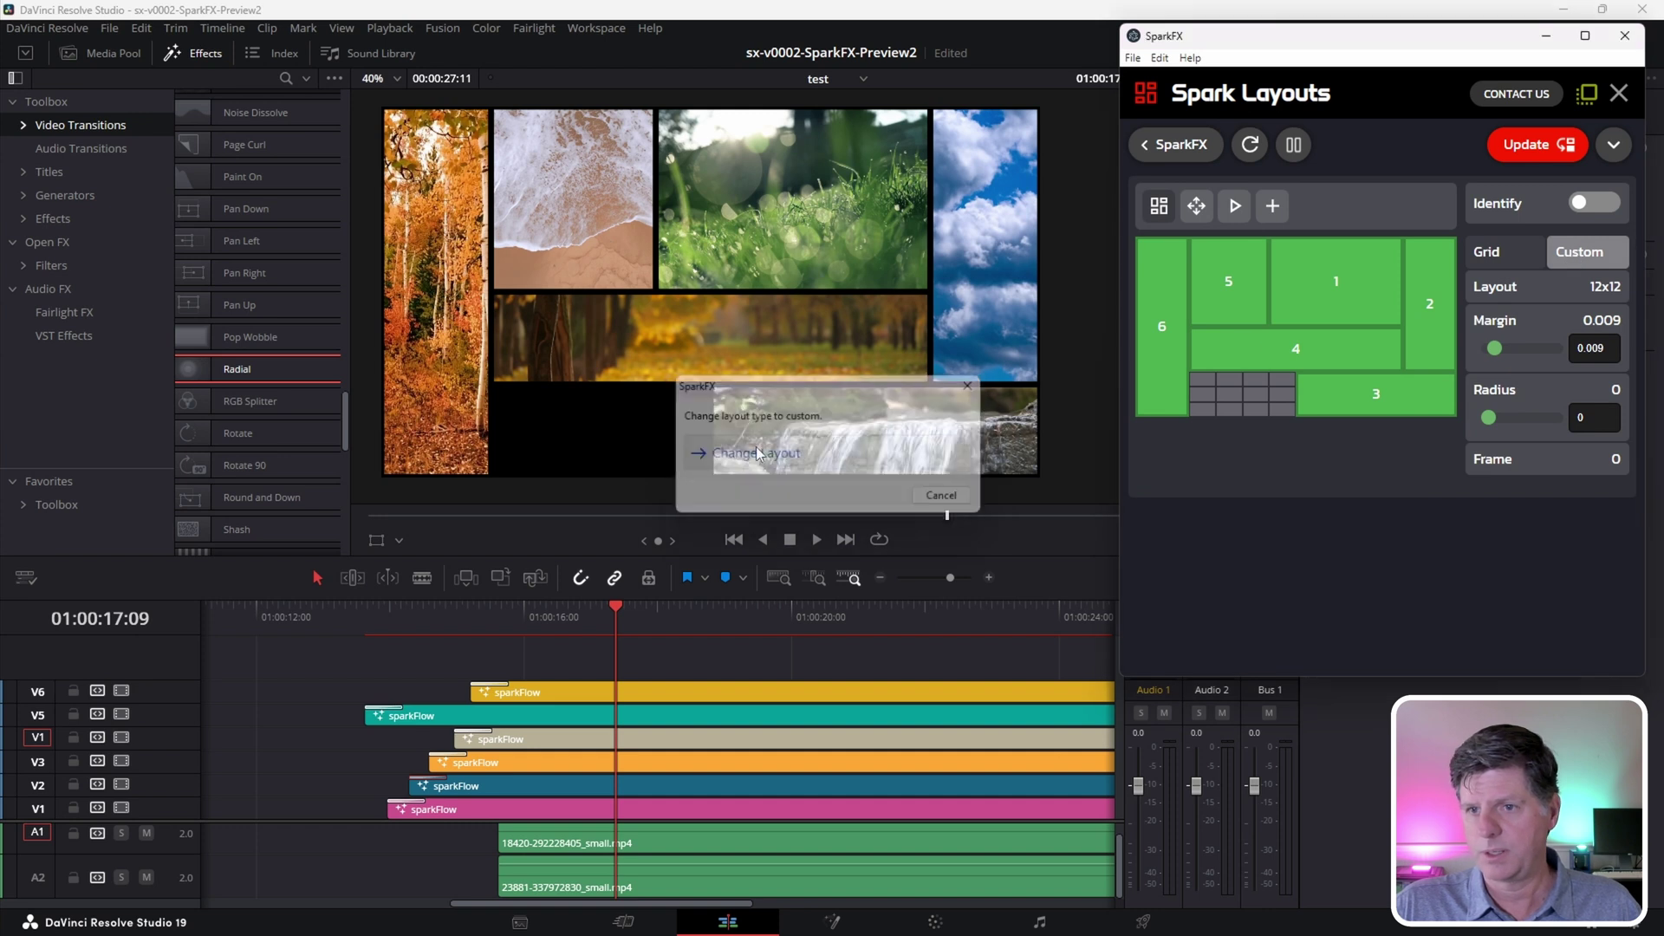
{"action": "left_click", "coordinate": [744, 463]}
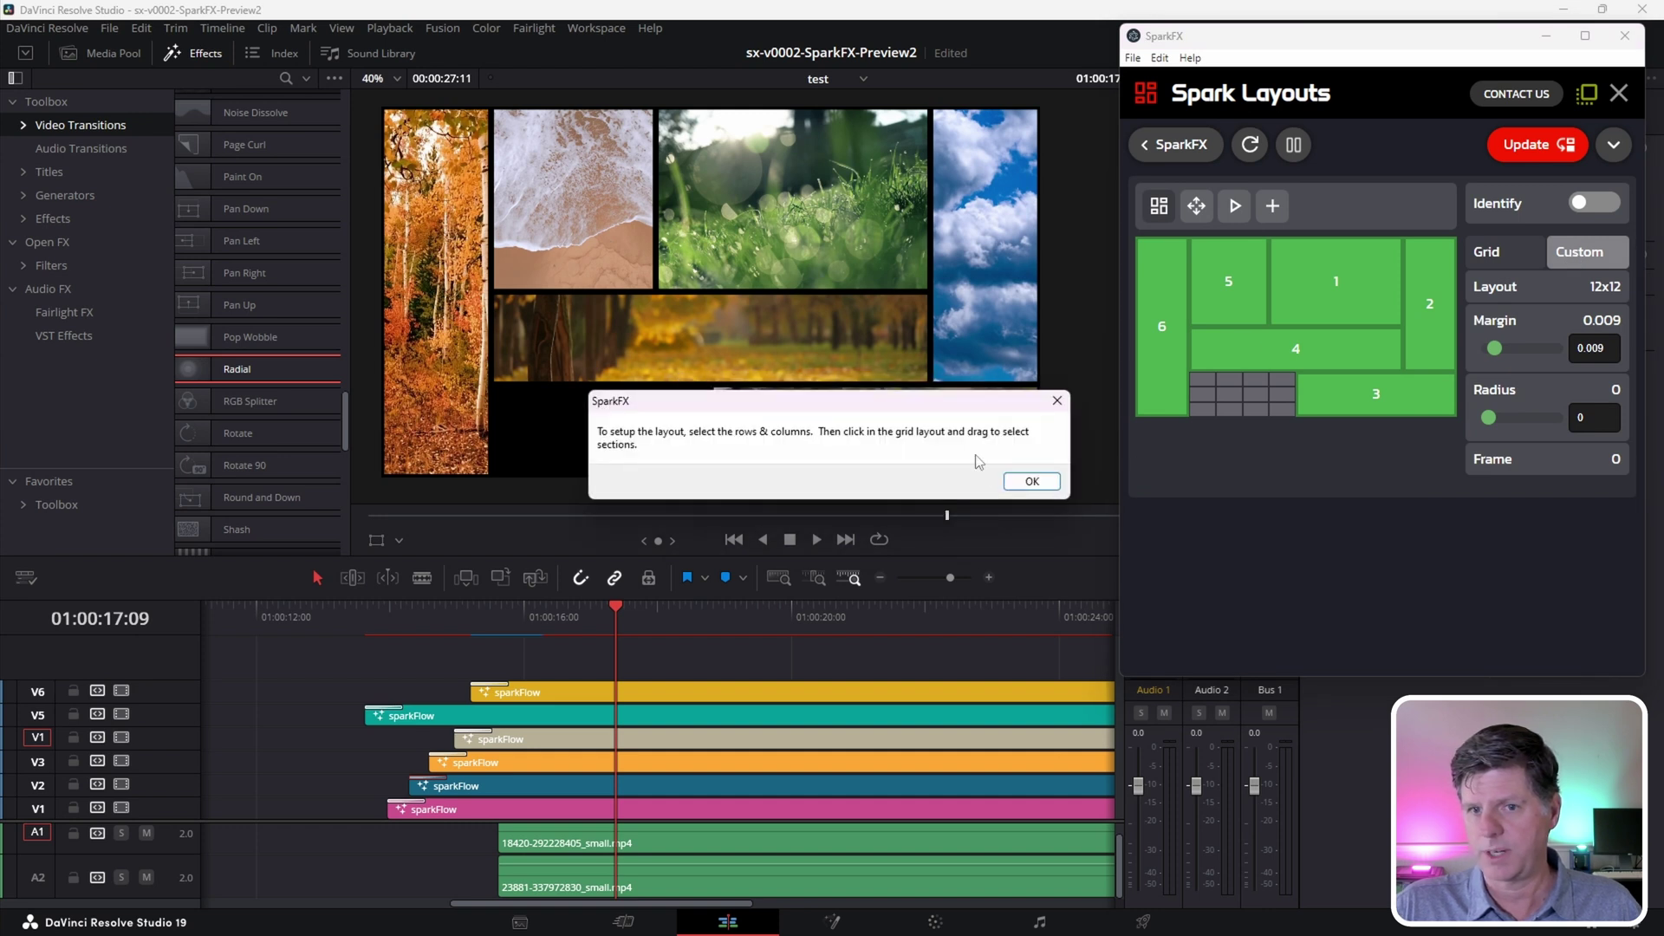
{"action": "left_click", "coordinate": [1027, 488]}
{"action": "left_click_drag", "start_coordinate": [1149, 248], "coordinate": [1365, 409]}
{"action": "left_click_drag", "start_coordinate": [1146, 335], "coordinate": [1206, 413]}
{"action": "left_click_drag", "start_coordinate": [1278, 246], "coordinate": [1443, 321]}
{"action": "left_click_drag", "start_coordinate": [1389, 332], "coordinate": [1453, 367]}
{"action": "left_click_drag", "start_coordinate": [1389, 378], "coordinate": [1453, 416]}
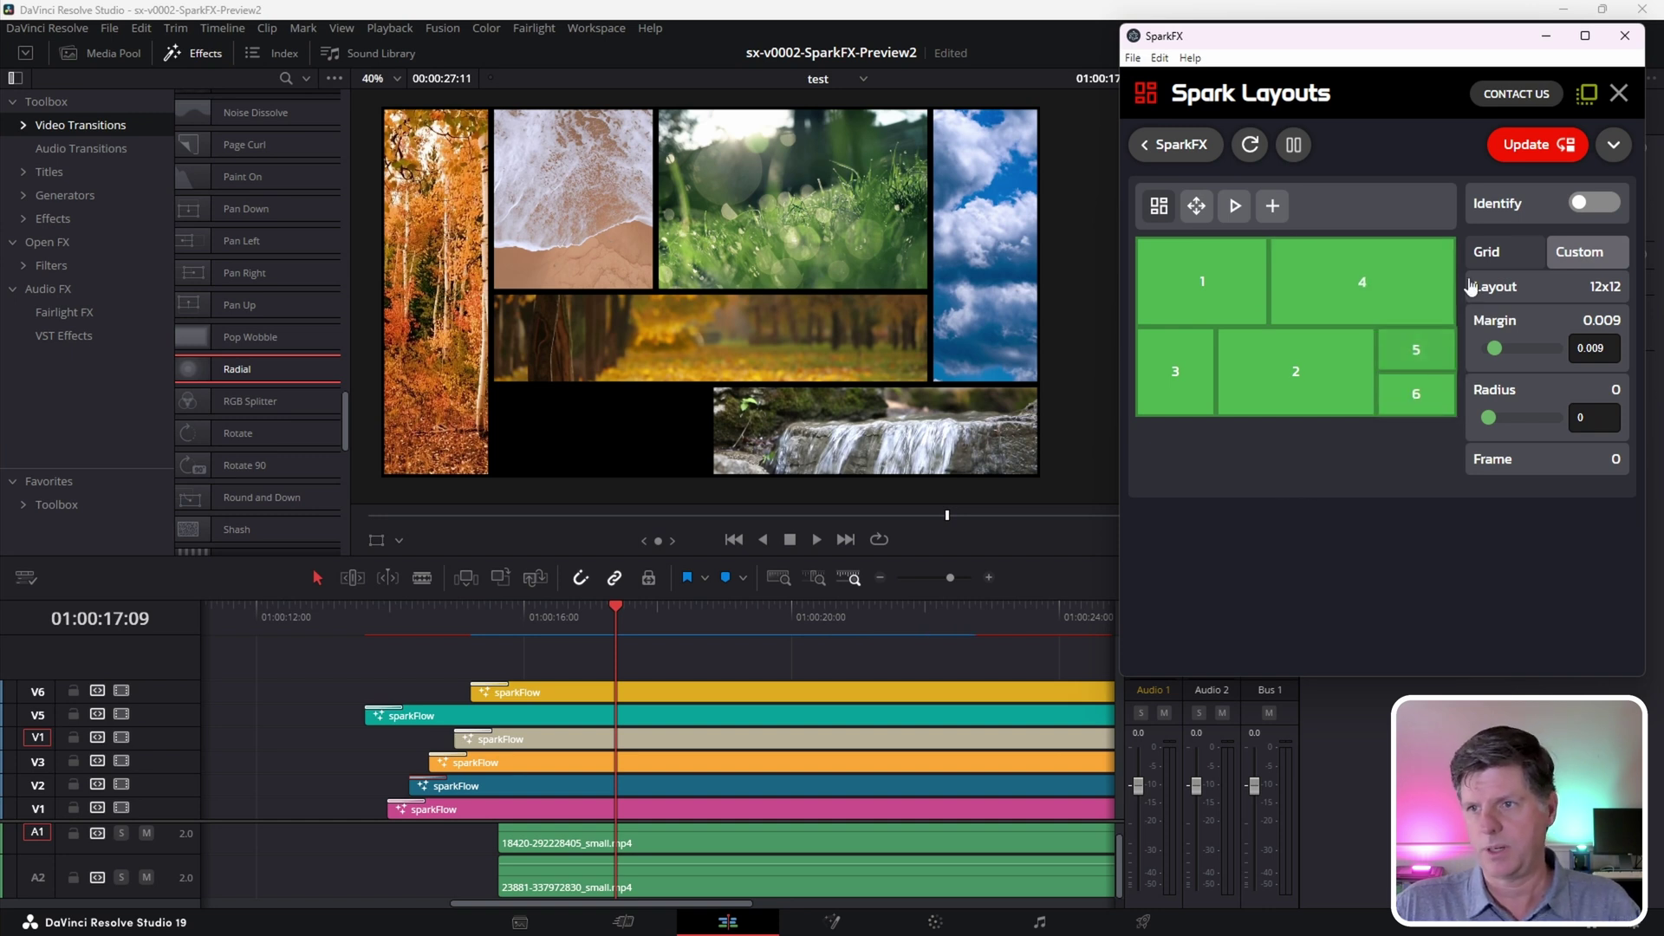
{"action": "left_click", "coordinate": [1538, 146]}
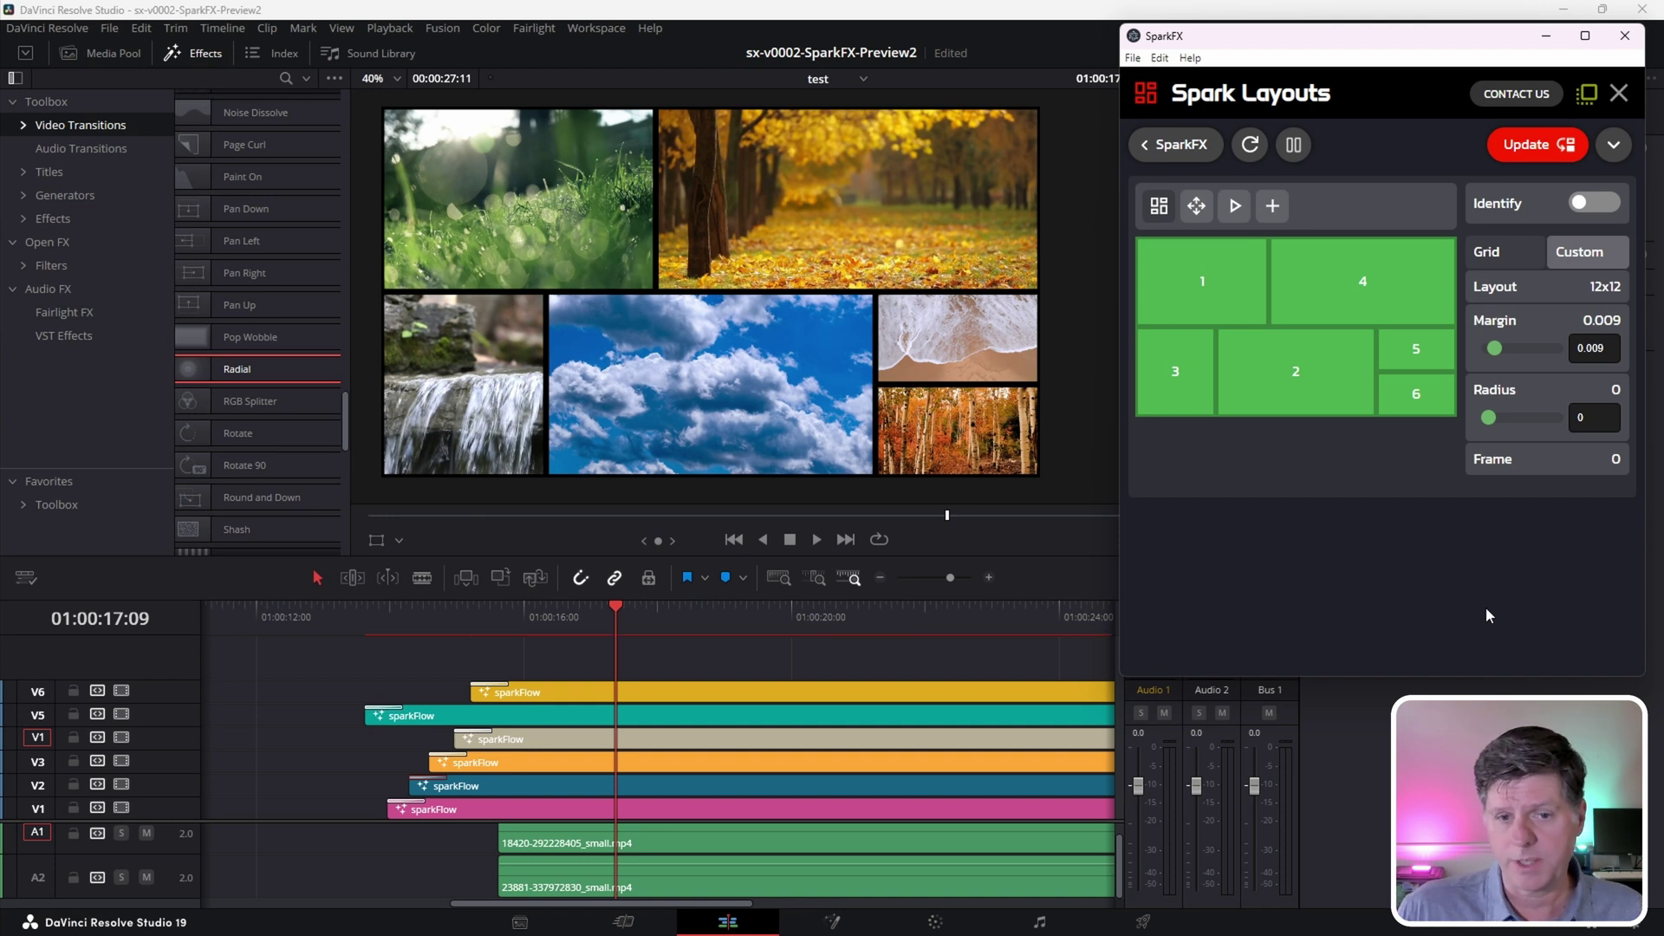
Play the timeline from just before the clips to review the transitions in the rearranged layout
{"action": "left_click", "coordinate": [350, 612]}
{"action": "key", "text": "space"}
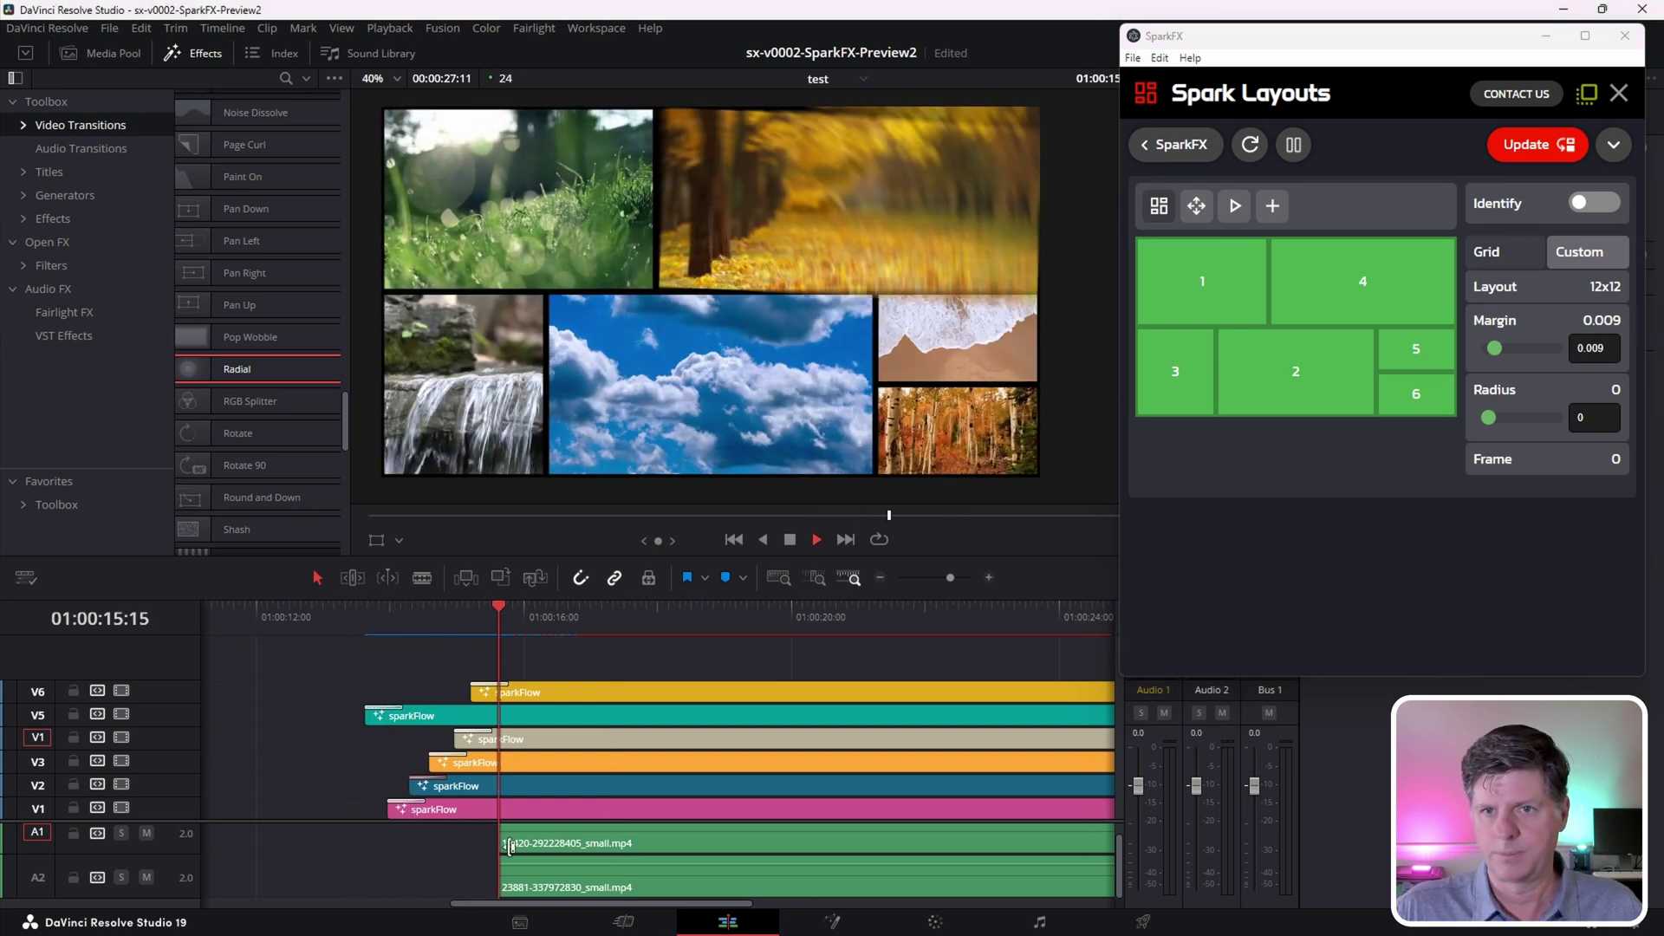
{"action": "key", "text": "space"}
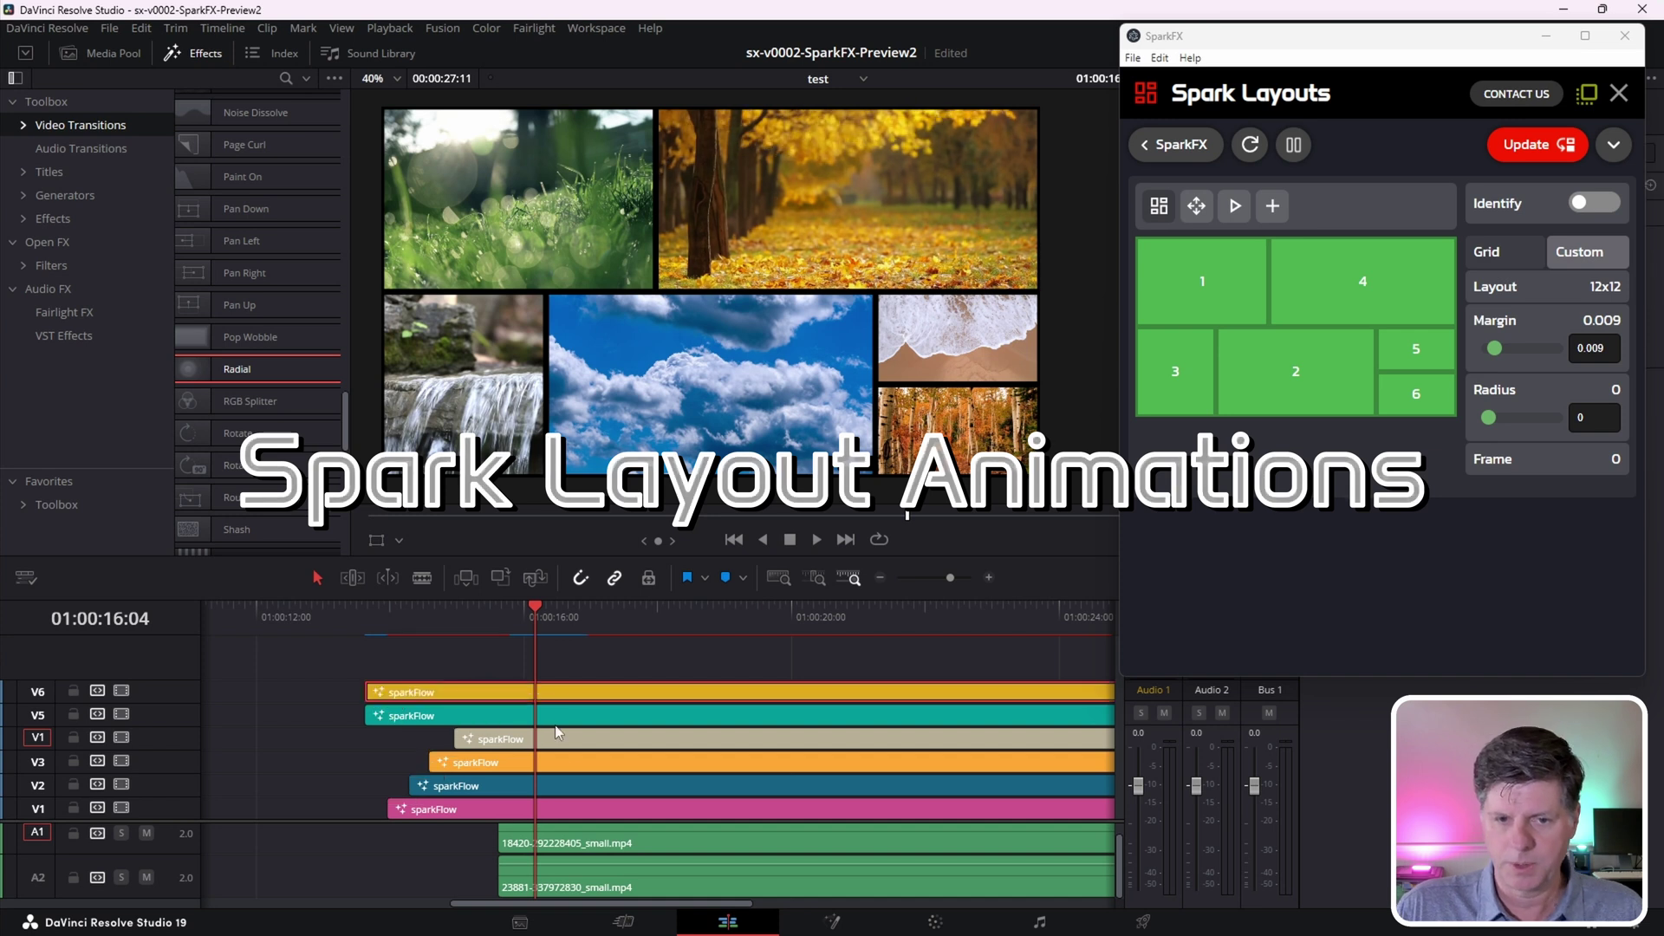
Align the starts of the remaining staggered sparkFlow clips with the V5 and V6 clips
{"action": "left_click_drag", "start_coordinate": [570, 746], "coordinate": [494, 788]}
{"action": "left_click_drag", "start_coordinate": [553, 809], "coordinate": [530, 809]}
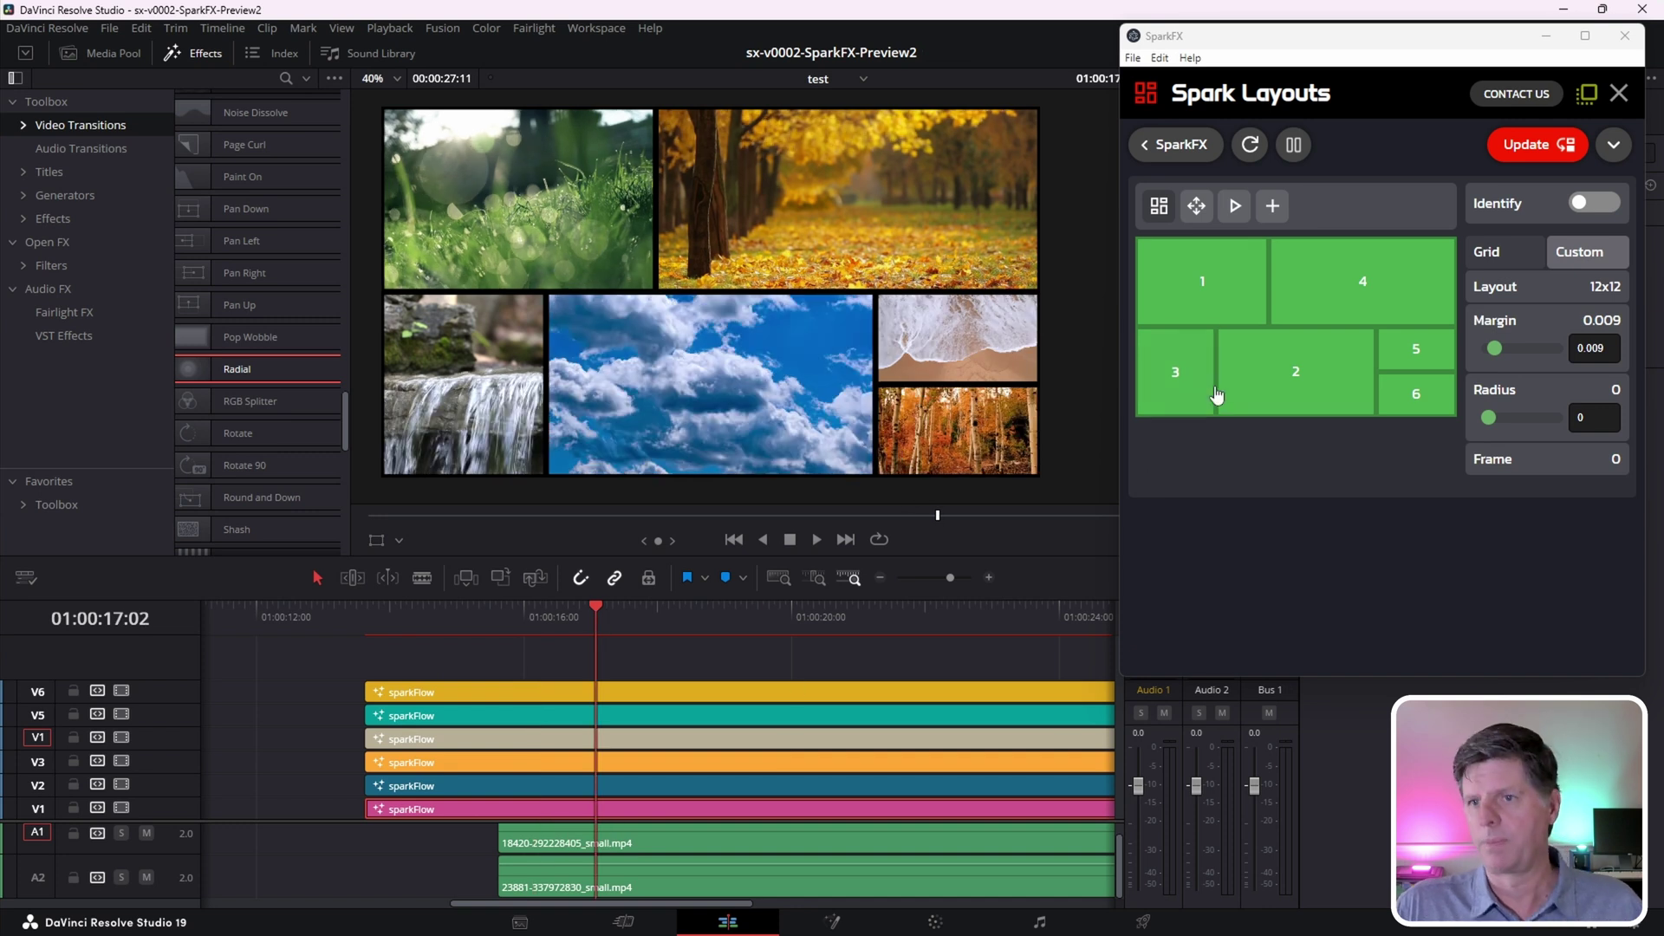
Apply an Anim In to the layout with 0.6 duration, 0.3 delay, default order, Scale and Fade on, and play it back
{"action": "left_click", "coordinate": [1157, 209]}
{"action": "left_click", "coordinate": [1156, 209]}
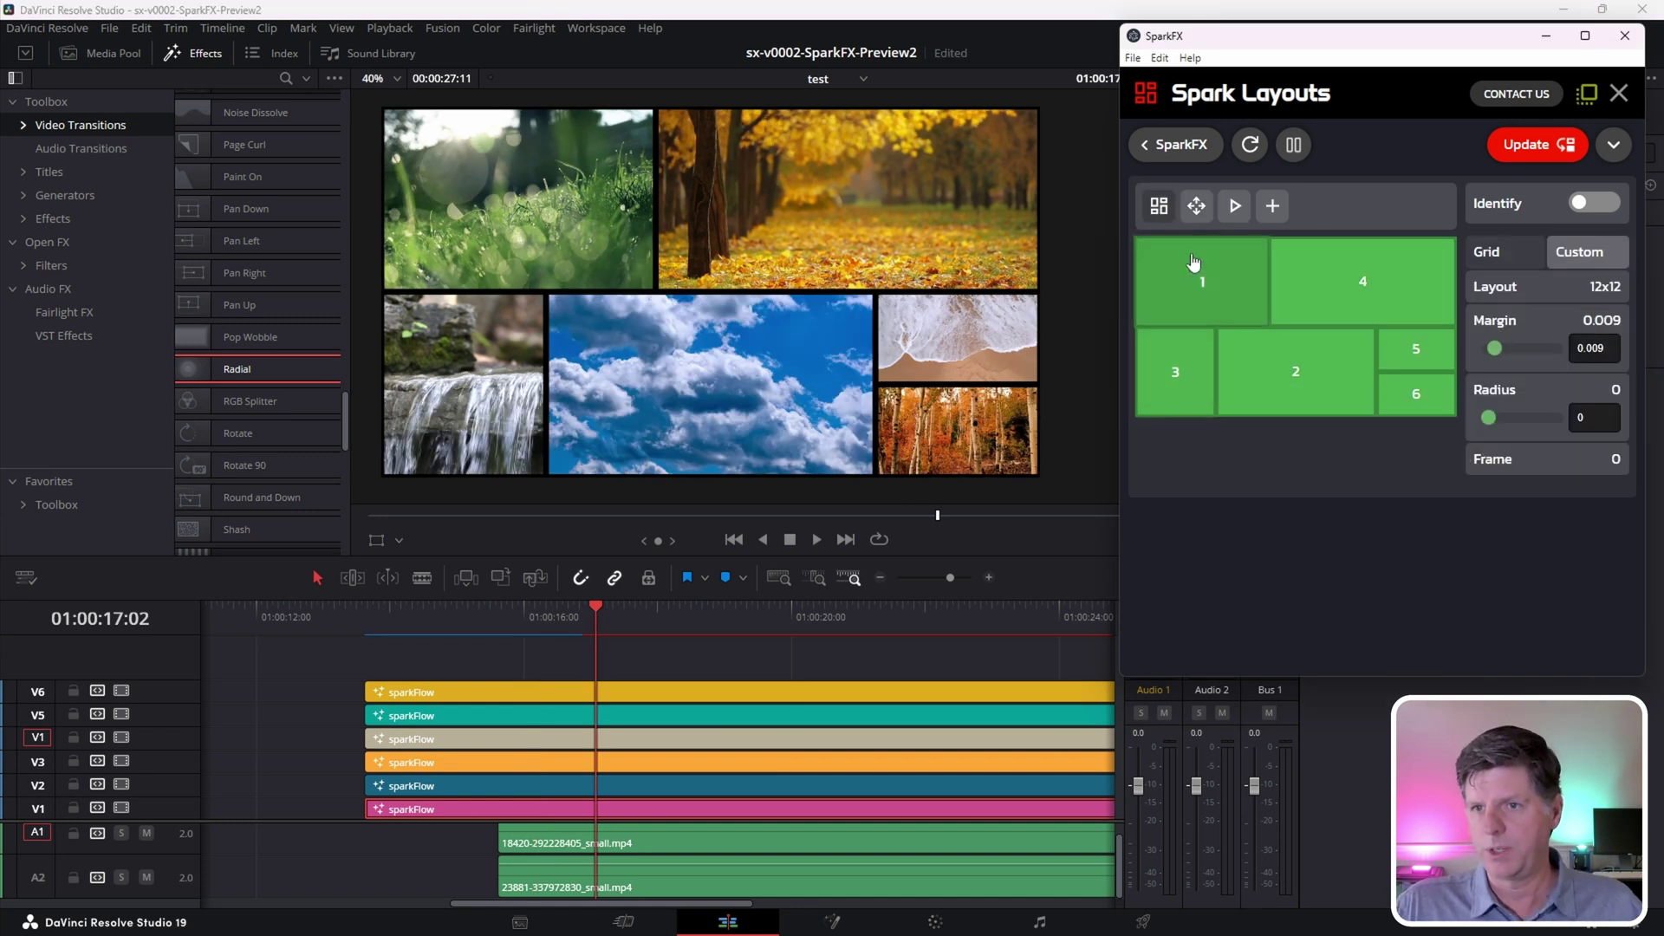
{"action": "left_click", "coordinate": [1238, 208]}
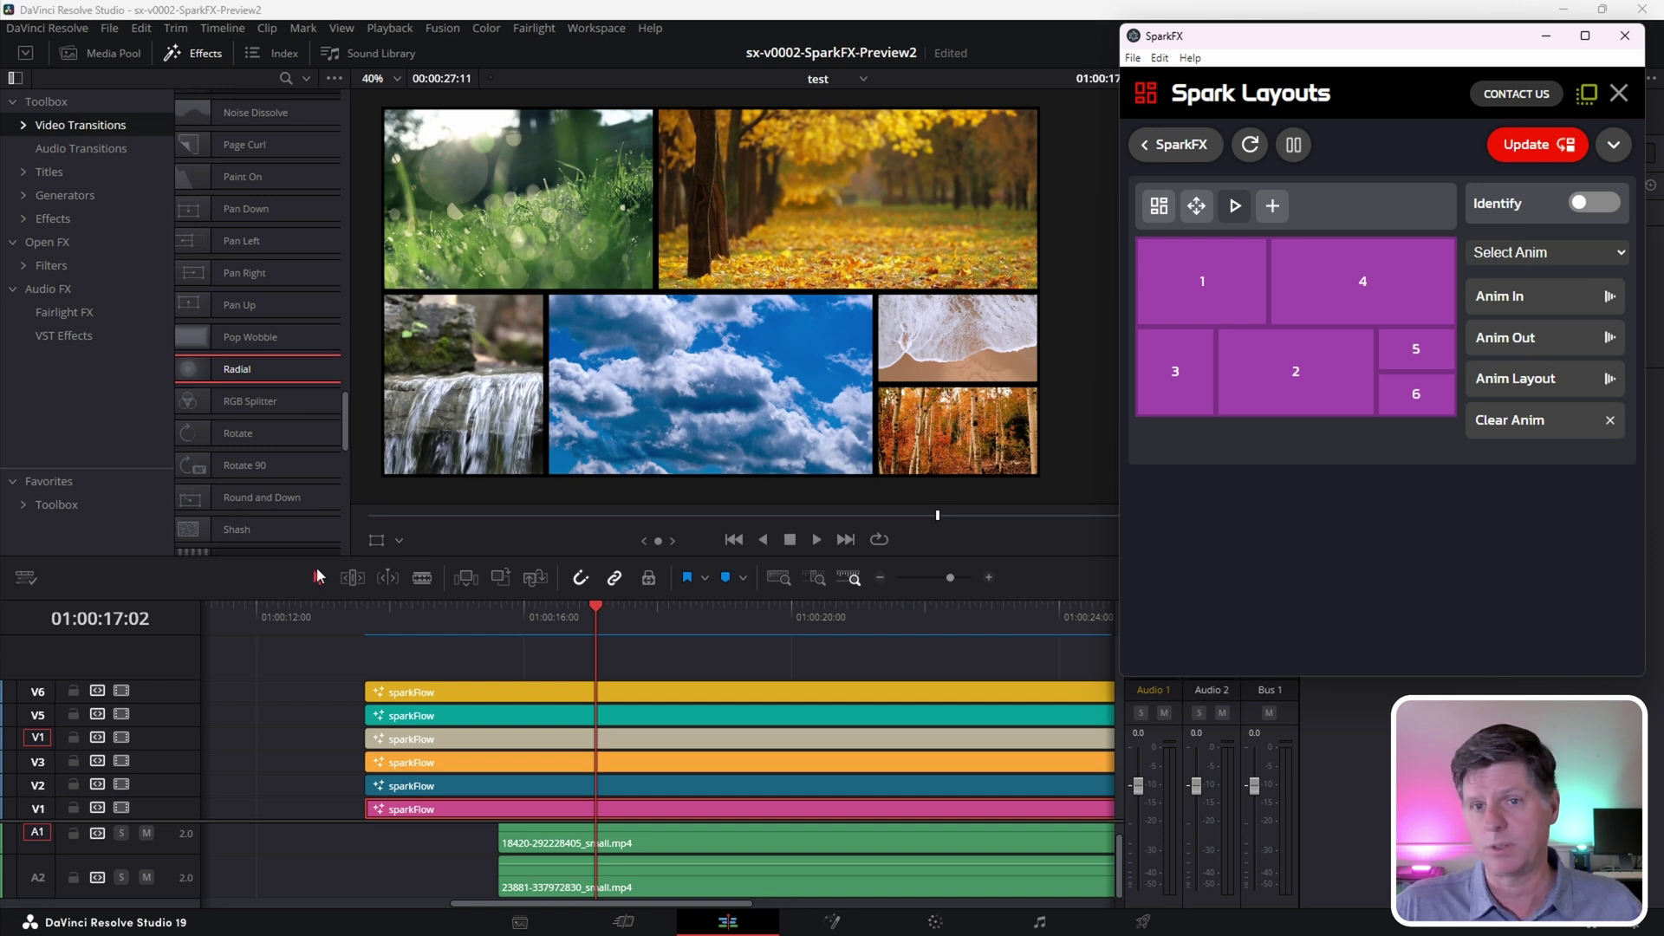
{"action": "left_click", "coordinate": [1491, 297]}
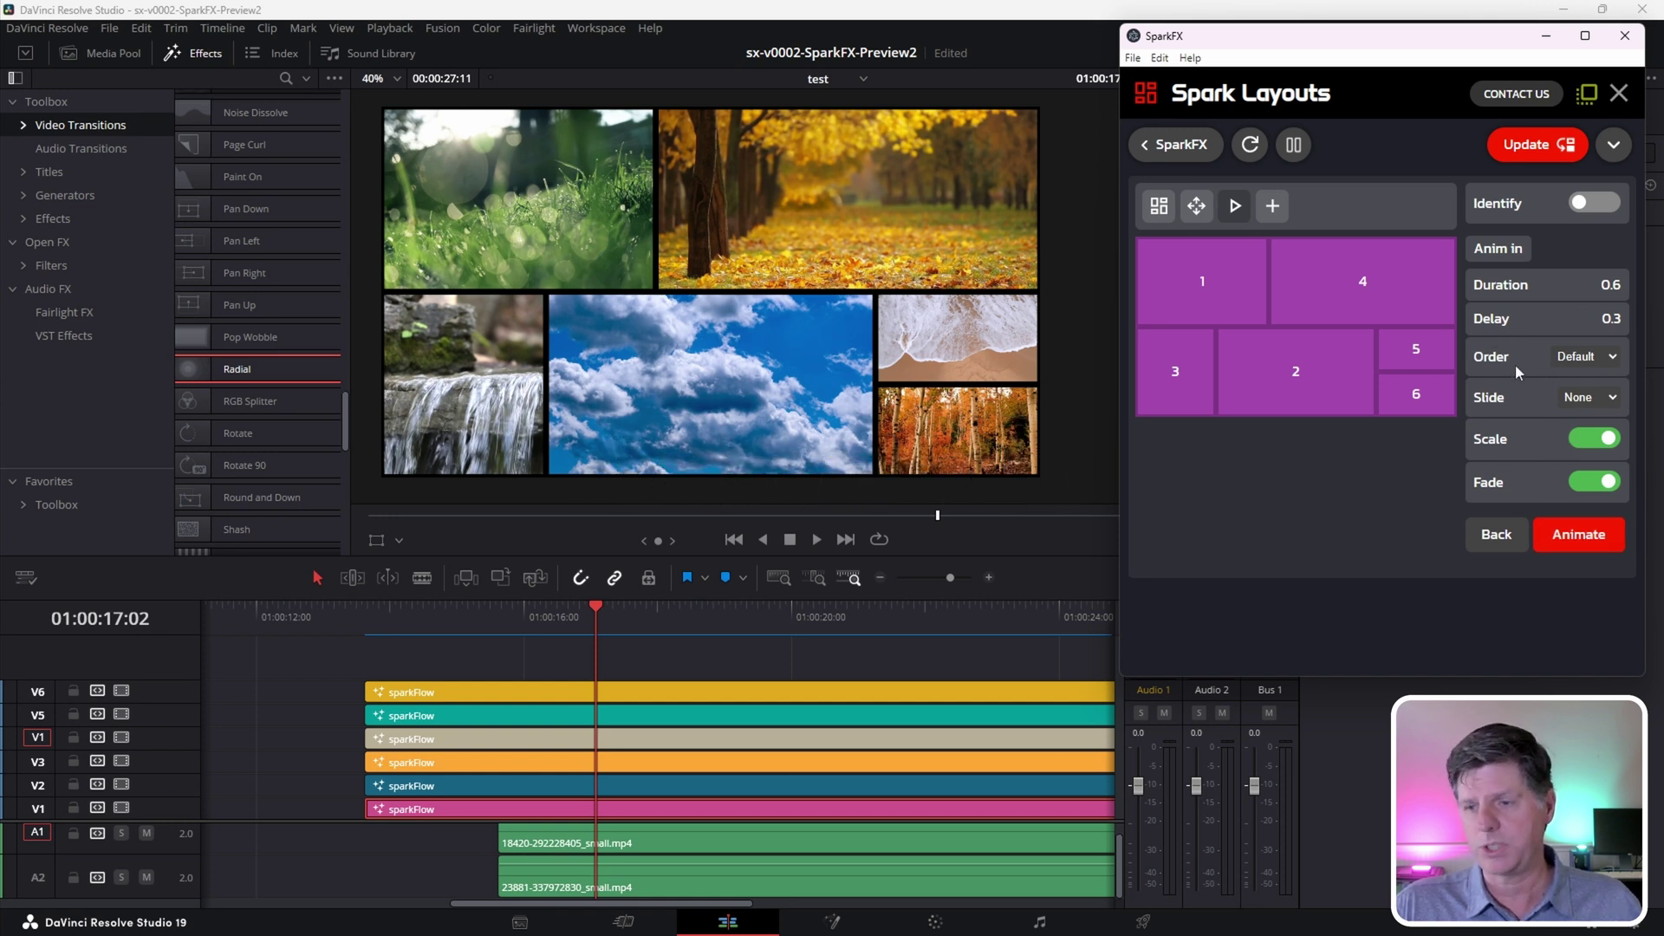
{"action": "left_click", "coordinate": [1589, 538]}
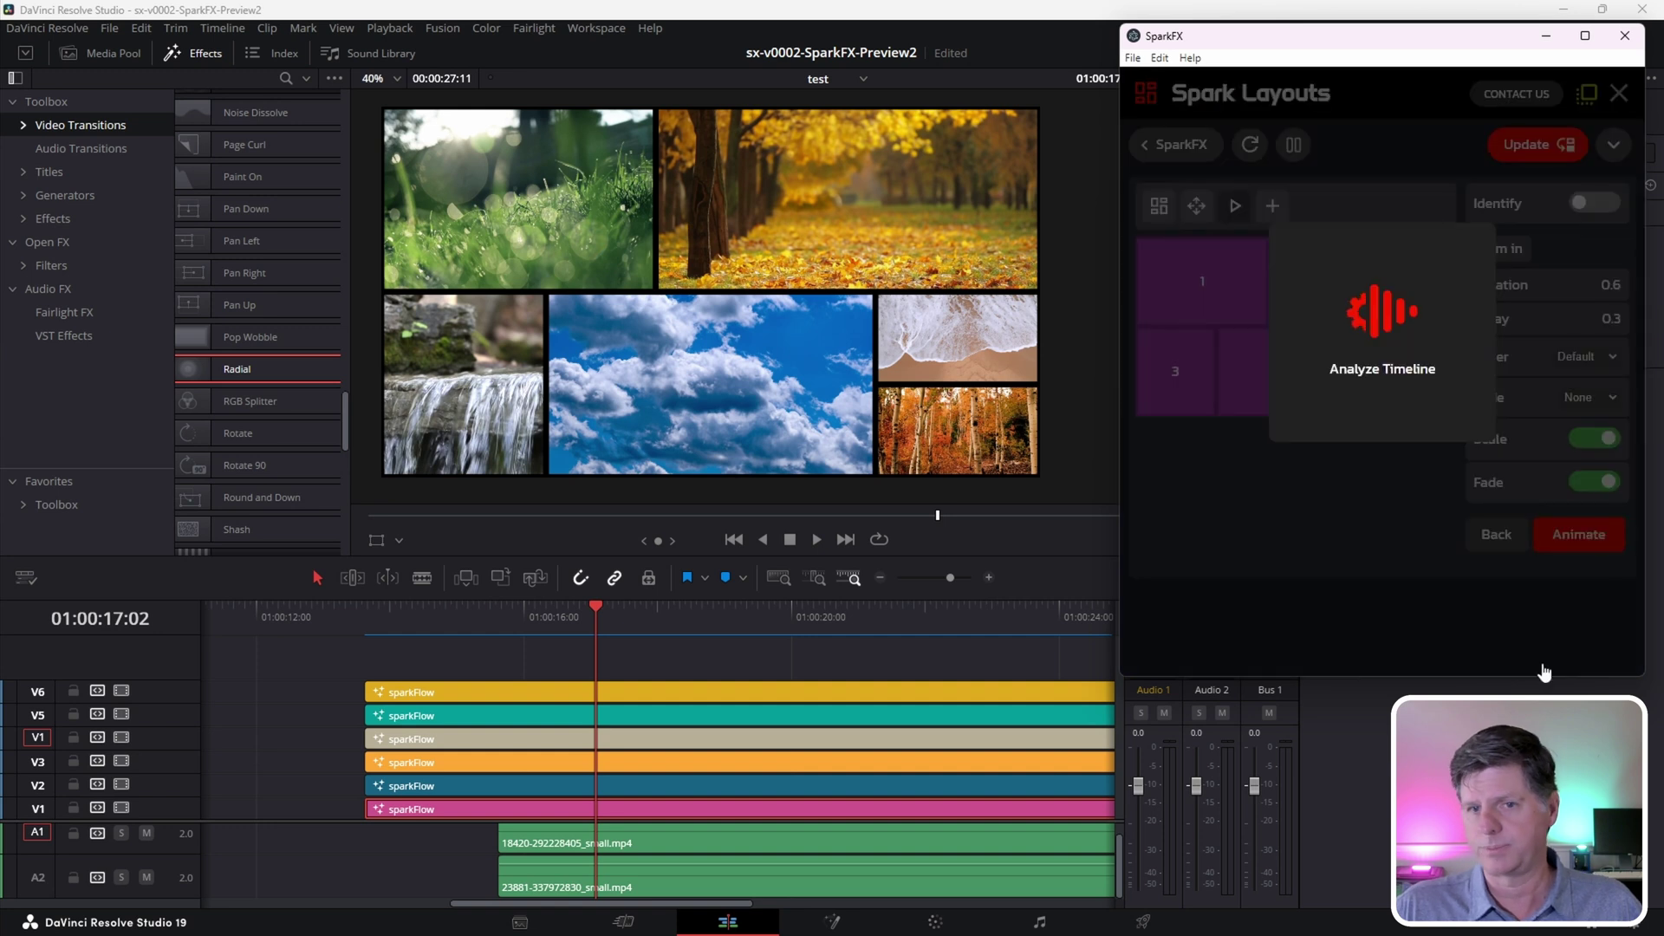
{"action": "key", "text": "space"}
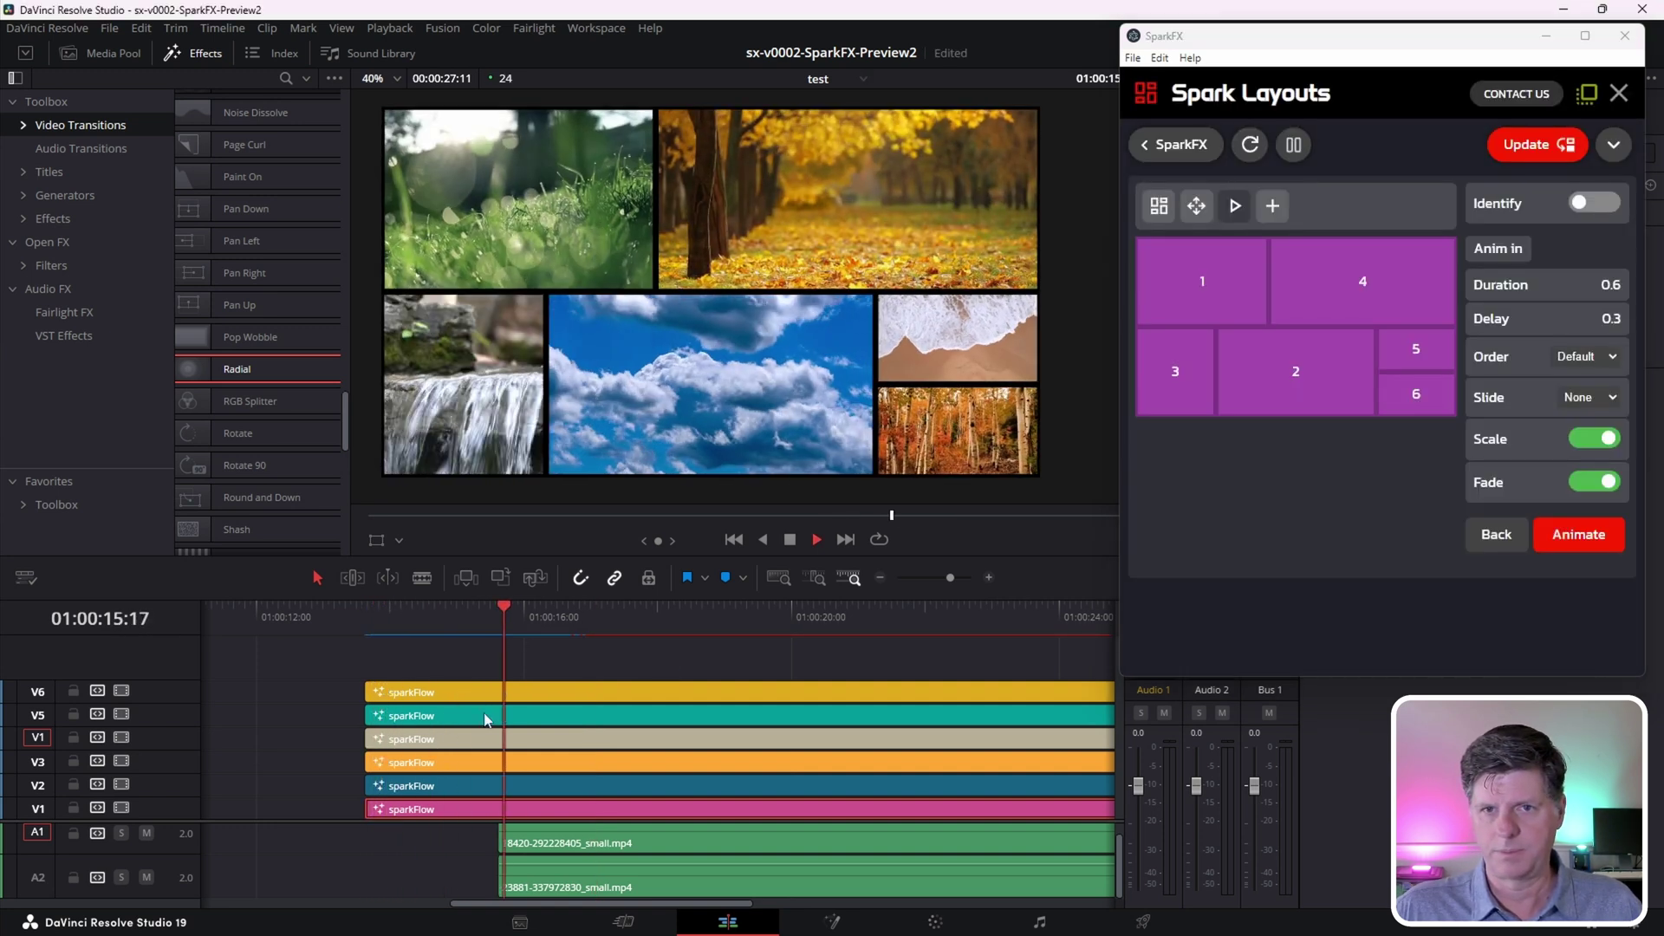
{"action": "key", "text": "space"}
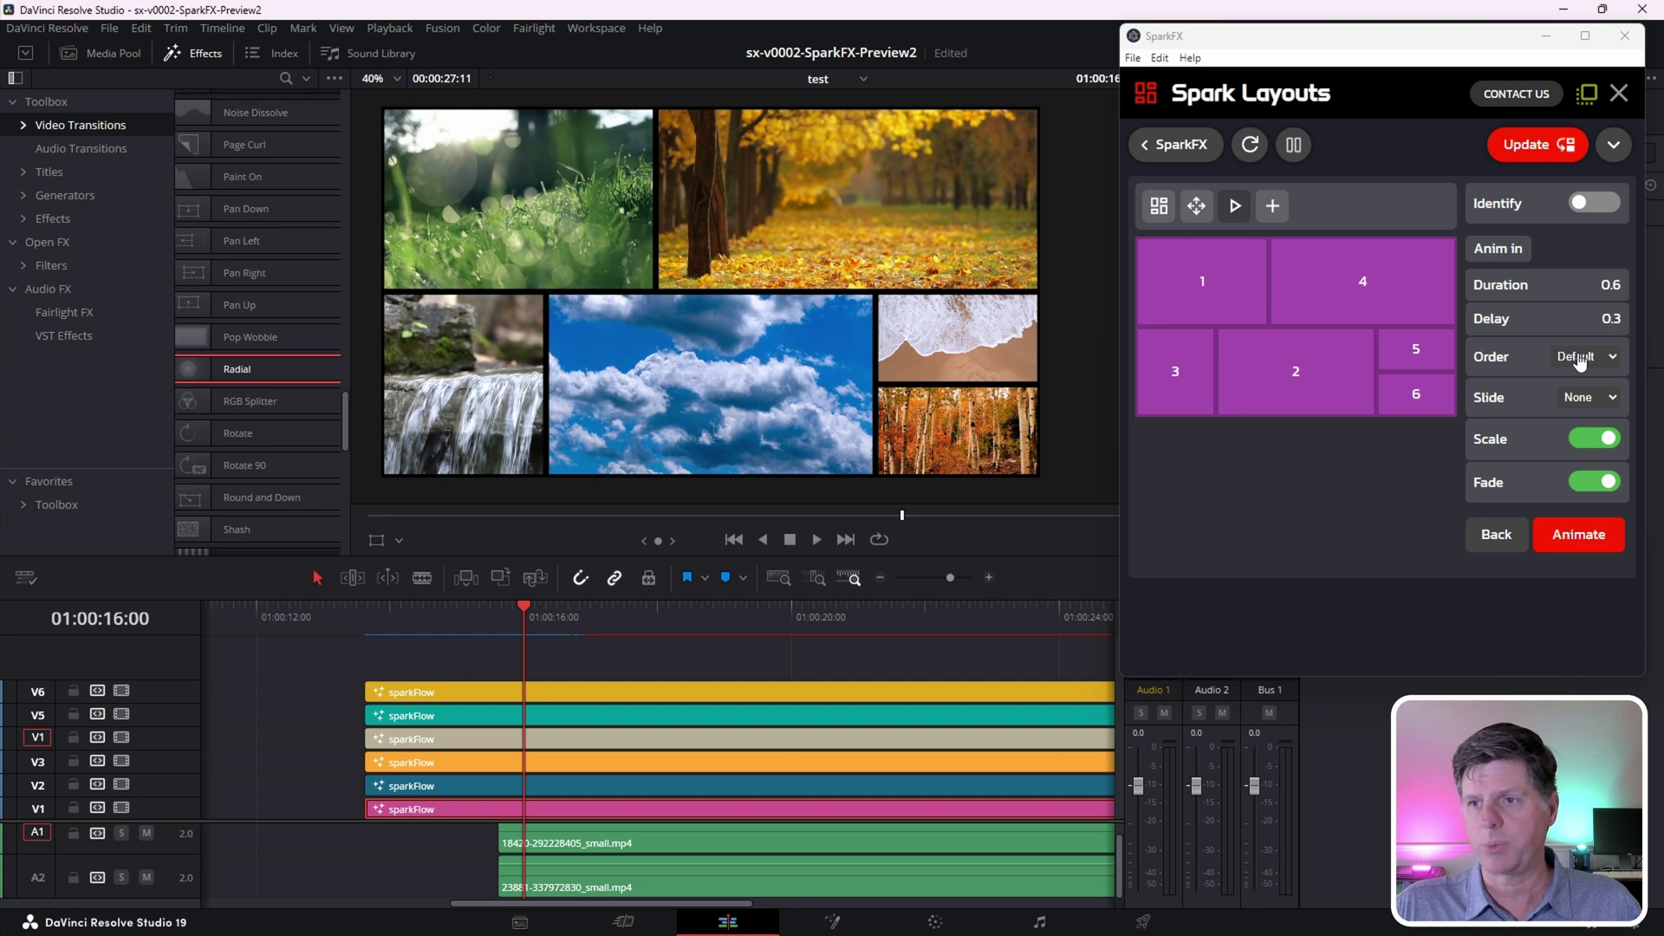
Set the Anim In order to Random, the delay to 0.2 and the duration to 0.5
{"action": "left_click", "coordinate": [1579, 358]}
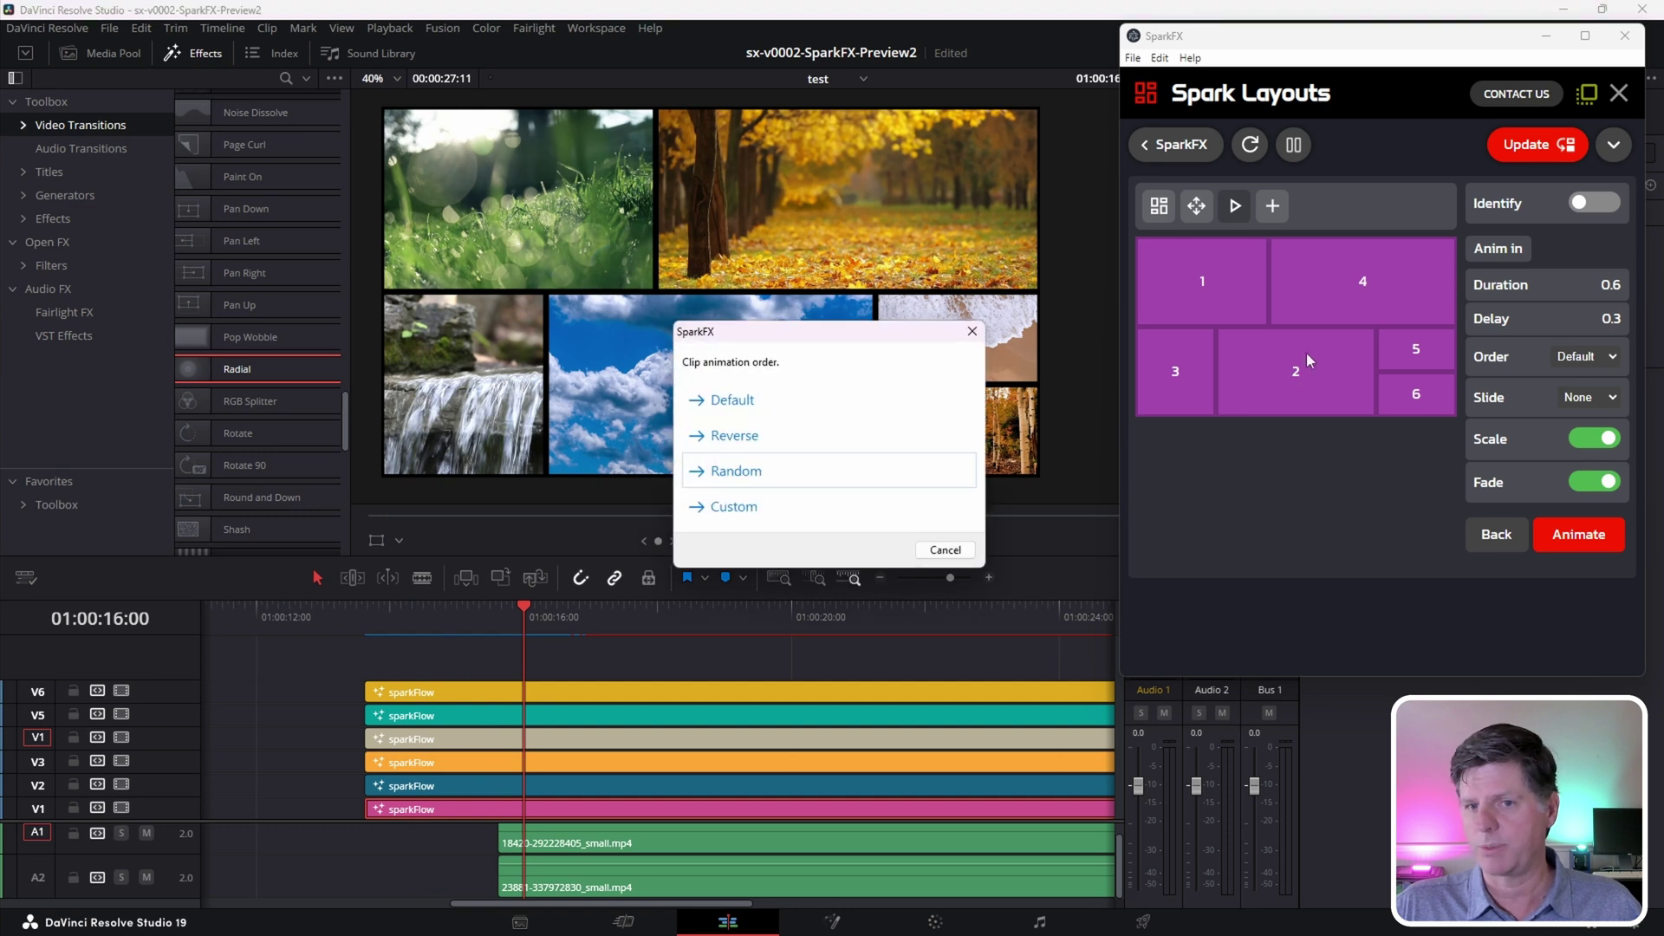
{"action": "left_click", "coordinate": [736, 473]}
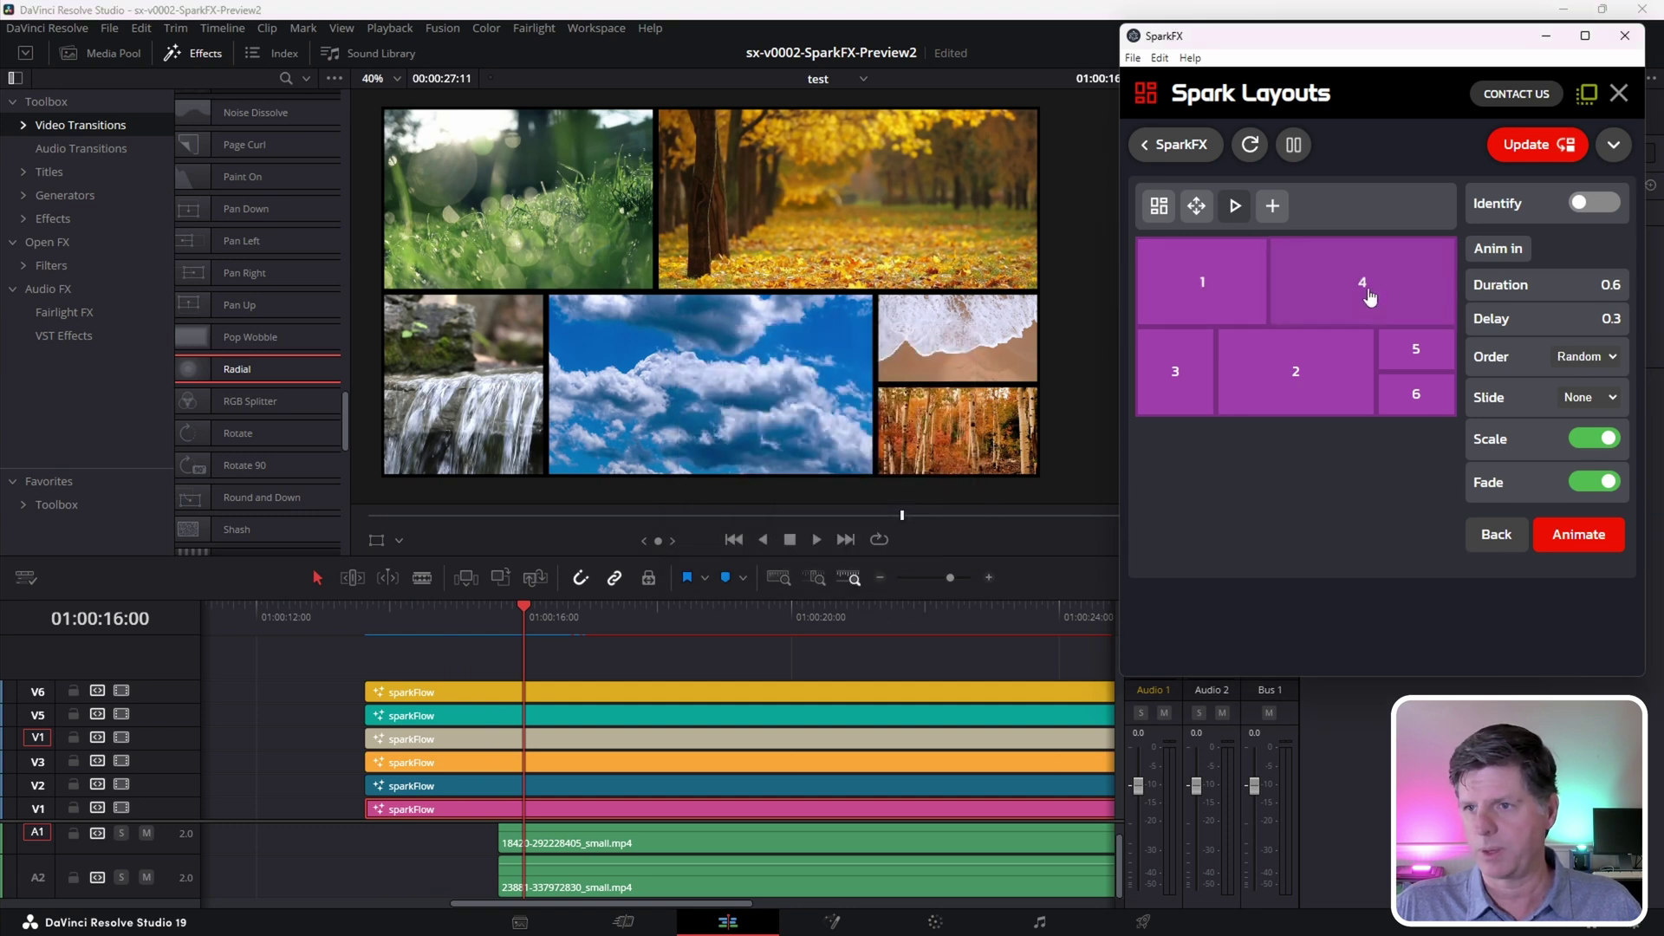
{"action": "left_click", "coordinate": [1496, 328]}
{"action": "left_click", "coordinate": [1606, 353]}
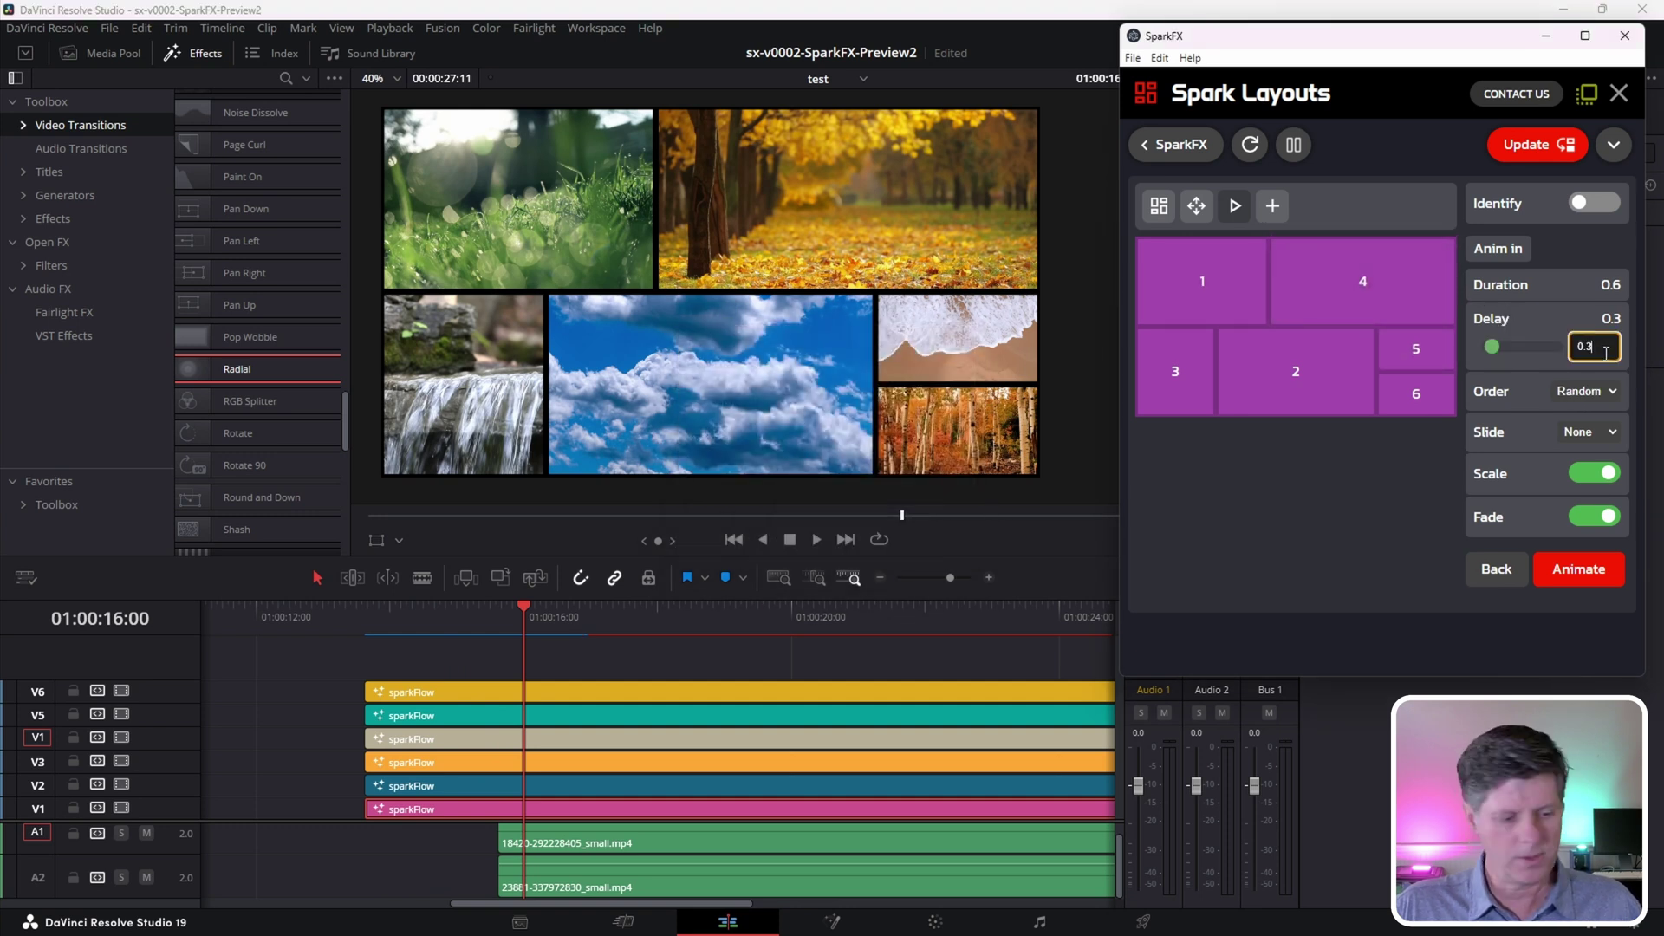
{"action": "key", "text": "BackSpace"}
{"action": "type", "text": "2"}
{"action": "left_click", "coordinate": [1614, 293]}
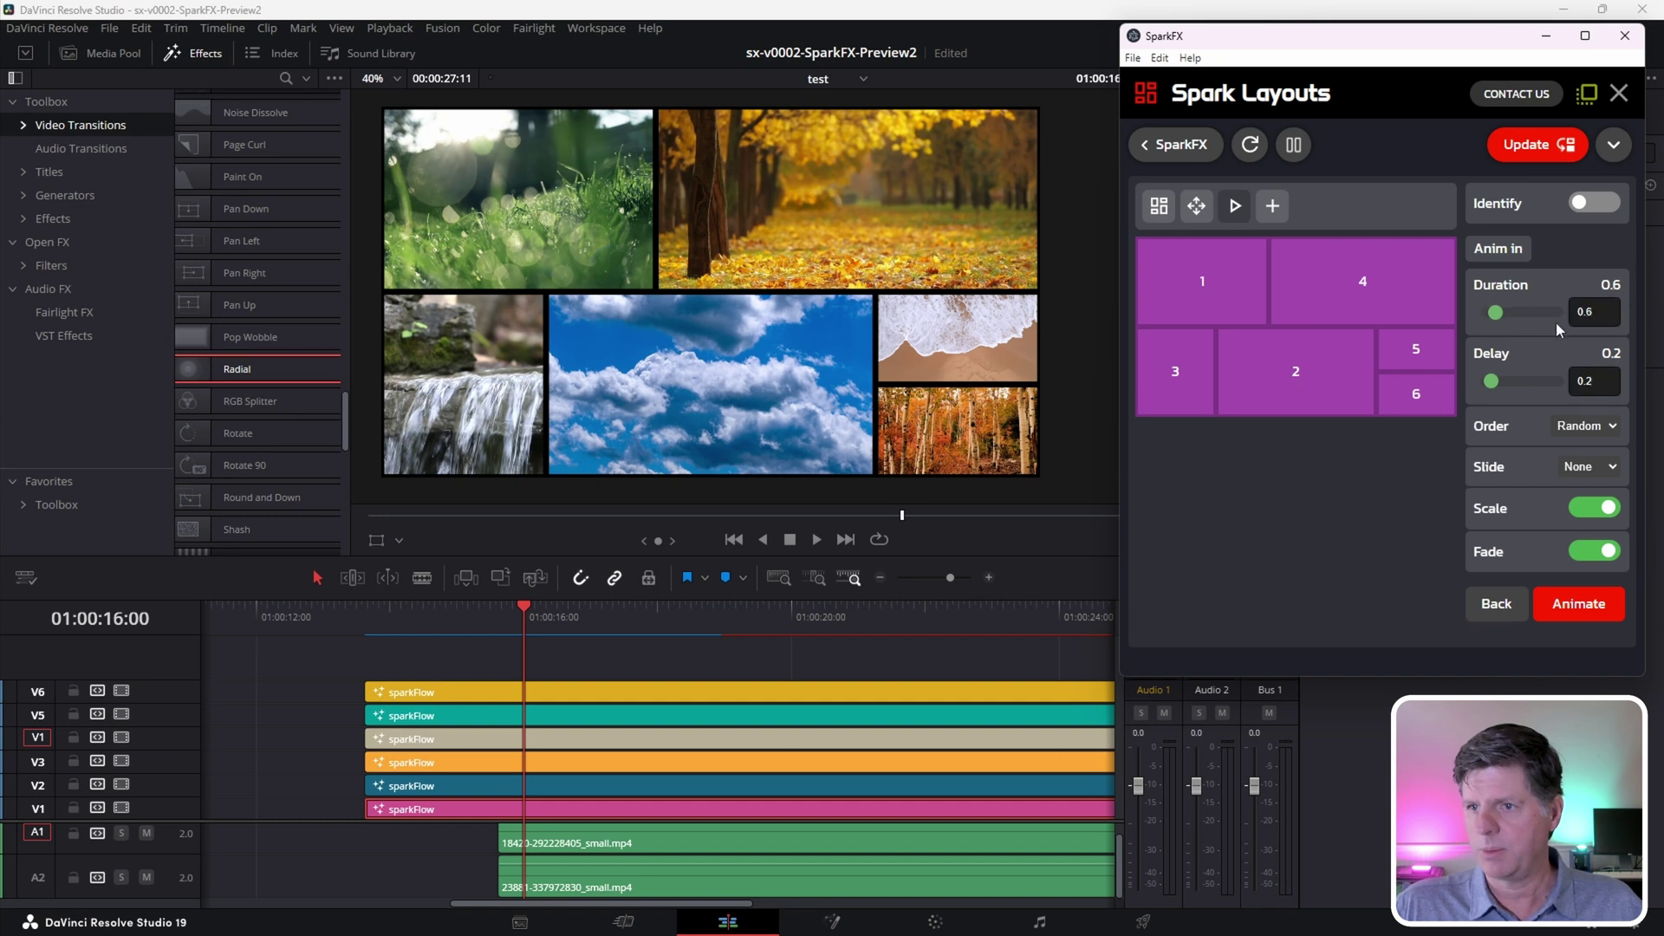
{"action": "double_click", "coordinate": [1609, 311]}
{"action": "type", "text": "0.5"}
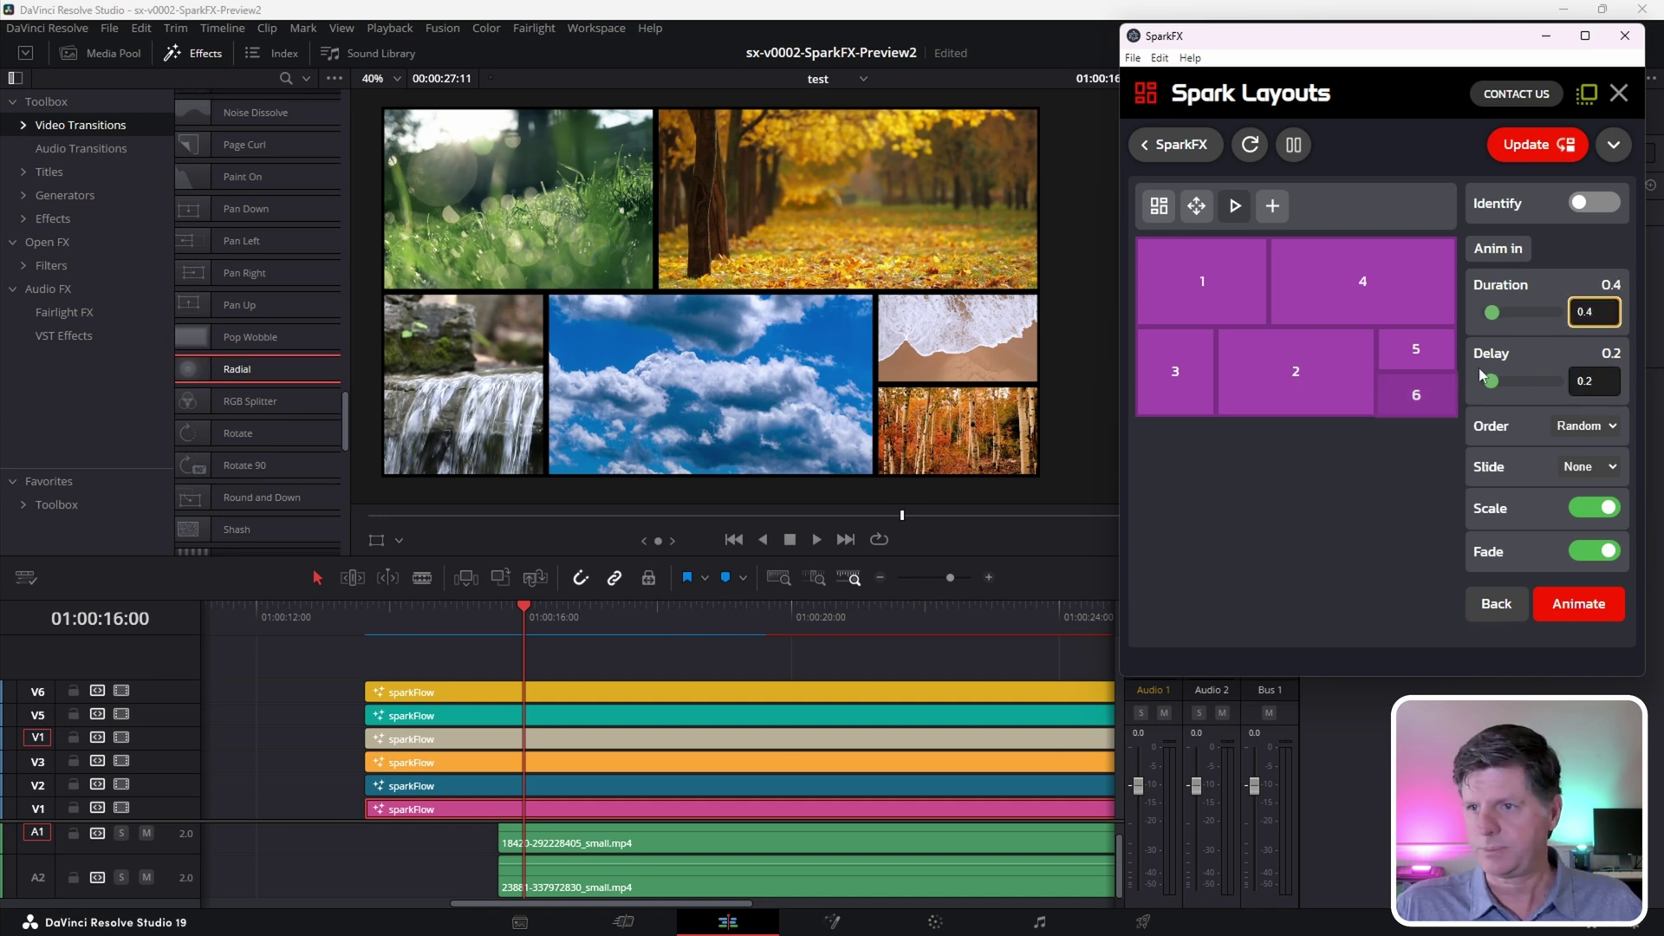
{"action": "left_click", "coordinate": [1511, 287]}
{"action": "left_click", "coordinate": [1500, 322]}
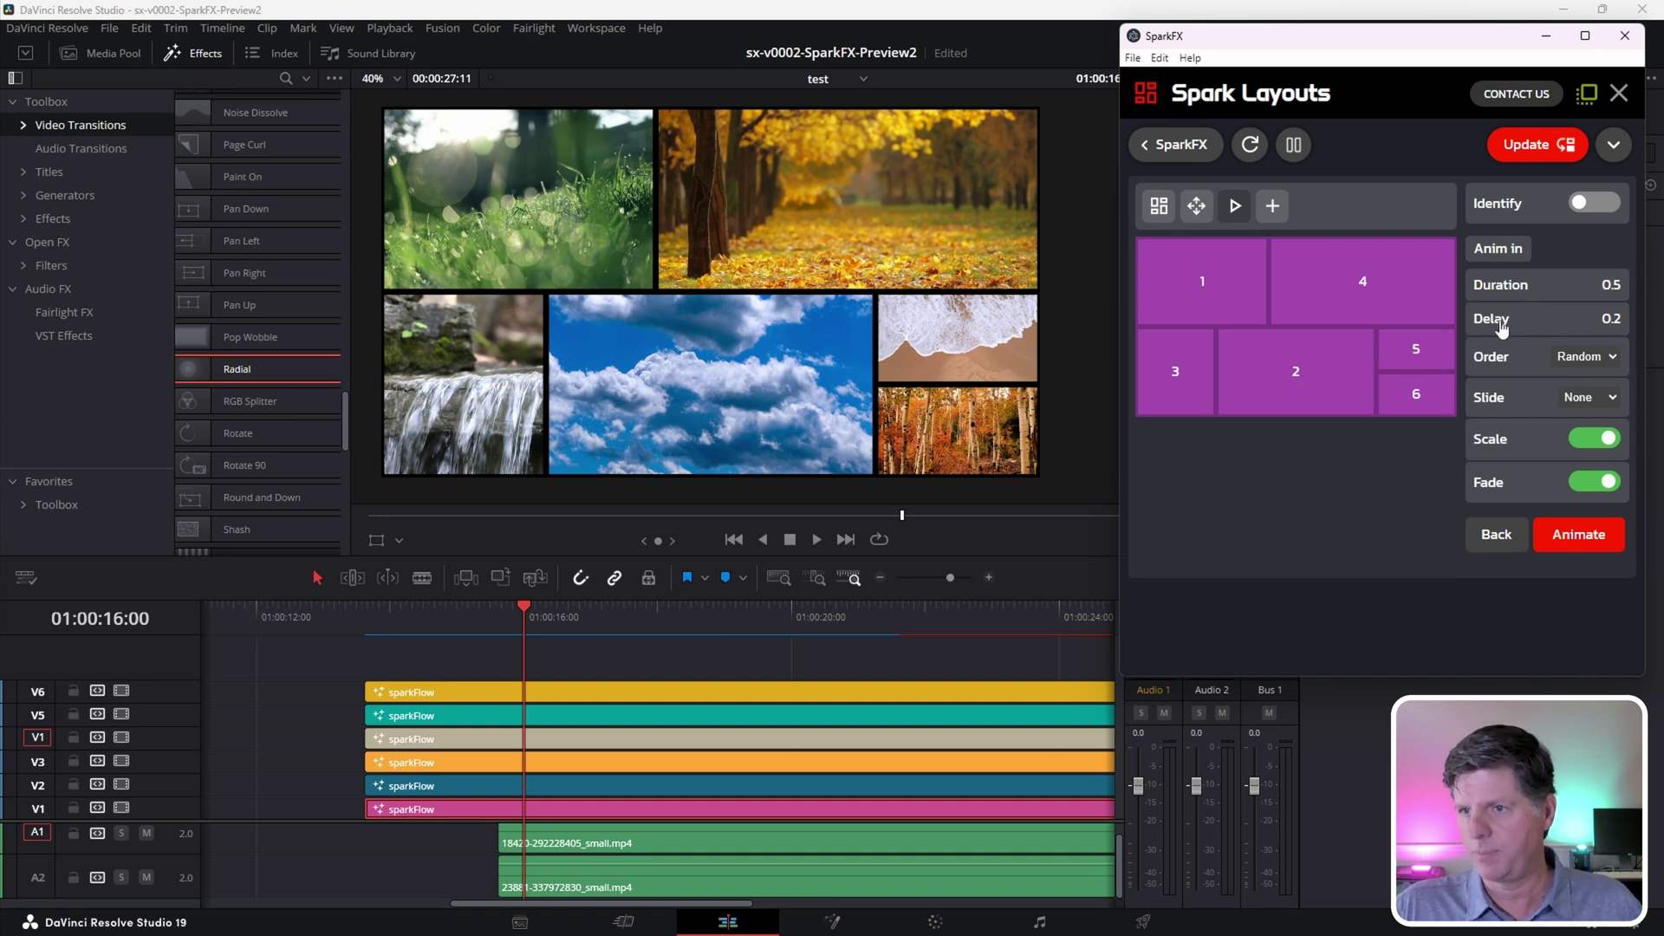
Set the slide direction to All Dirs, switch off Scale and Fade, and apply the Anim In to the layout
{"action": "left_click", "coordinate": [1587, 397]}
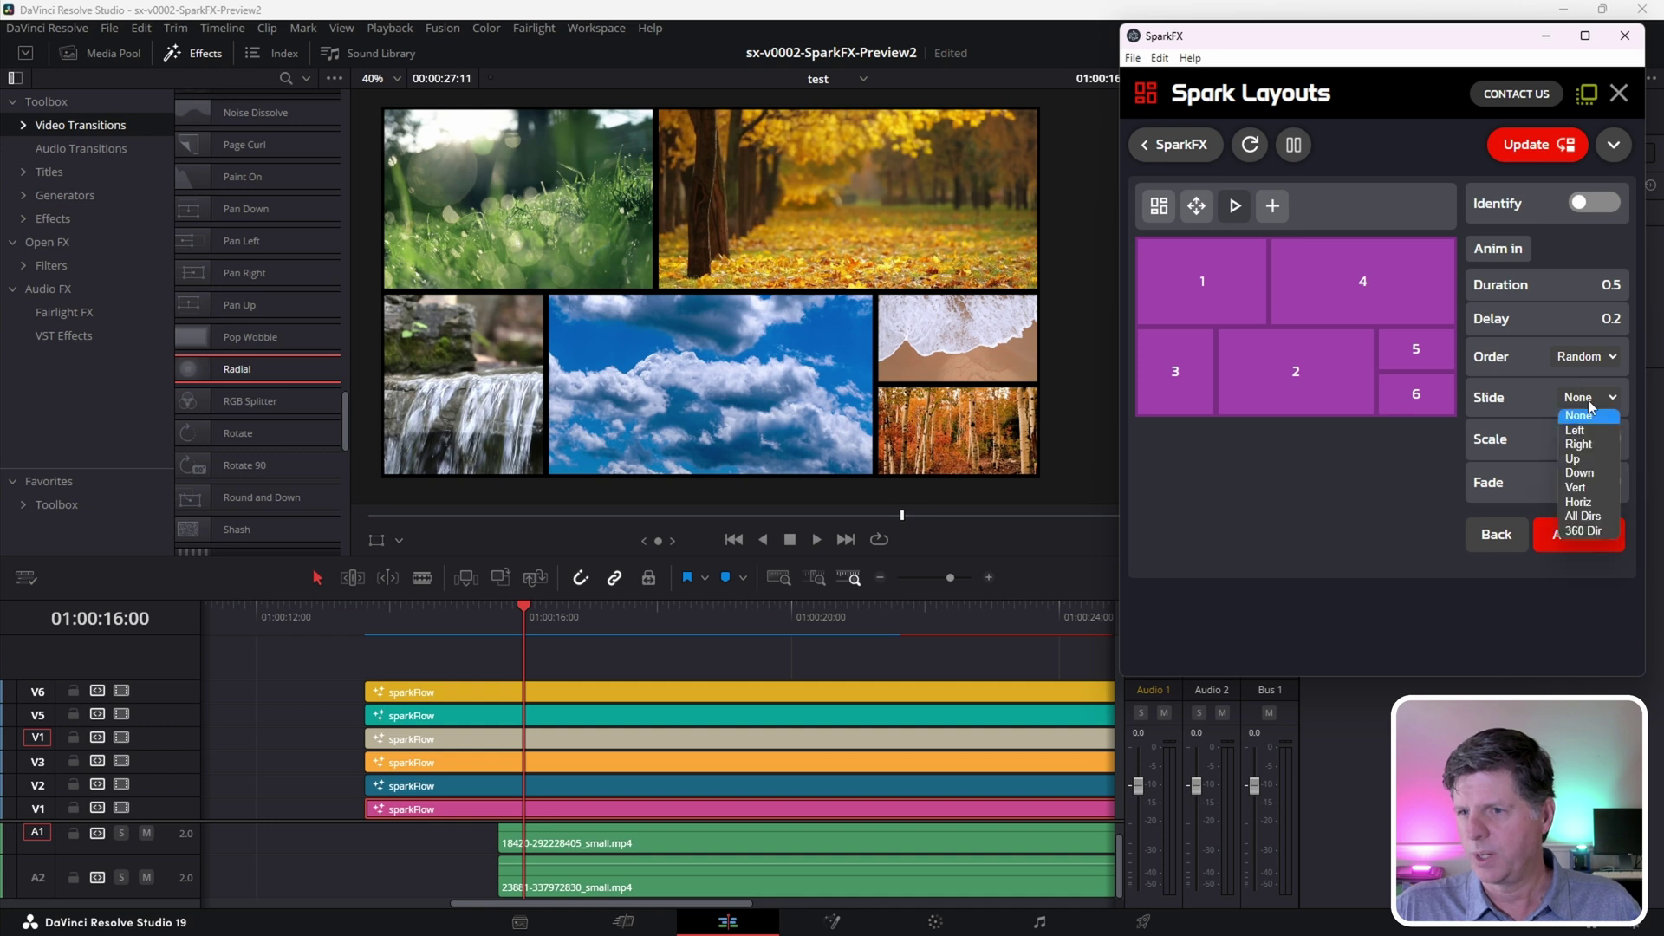
{"action": "left_click", "coordinate": [1597, 518]}
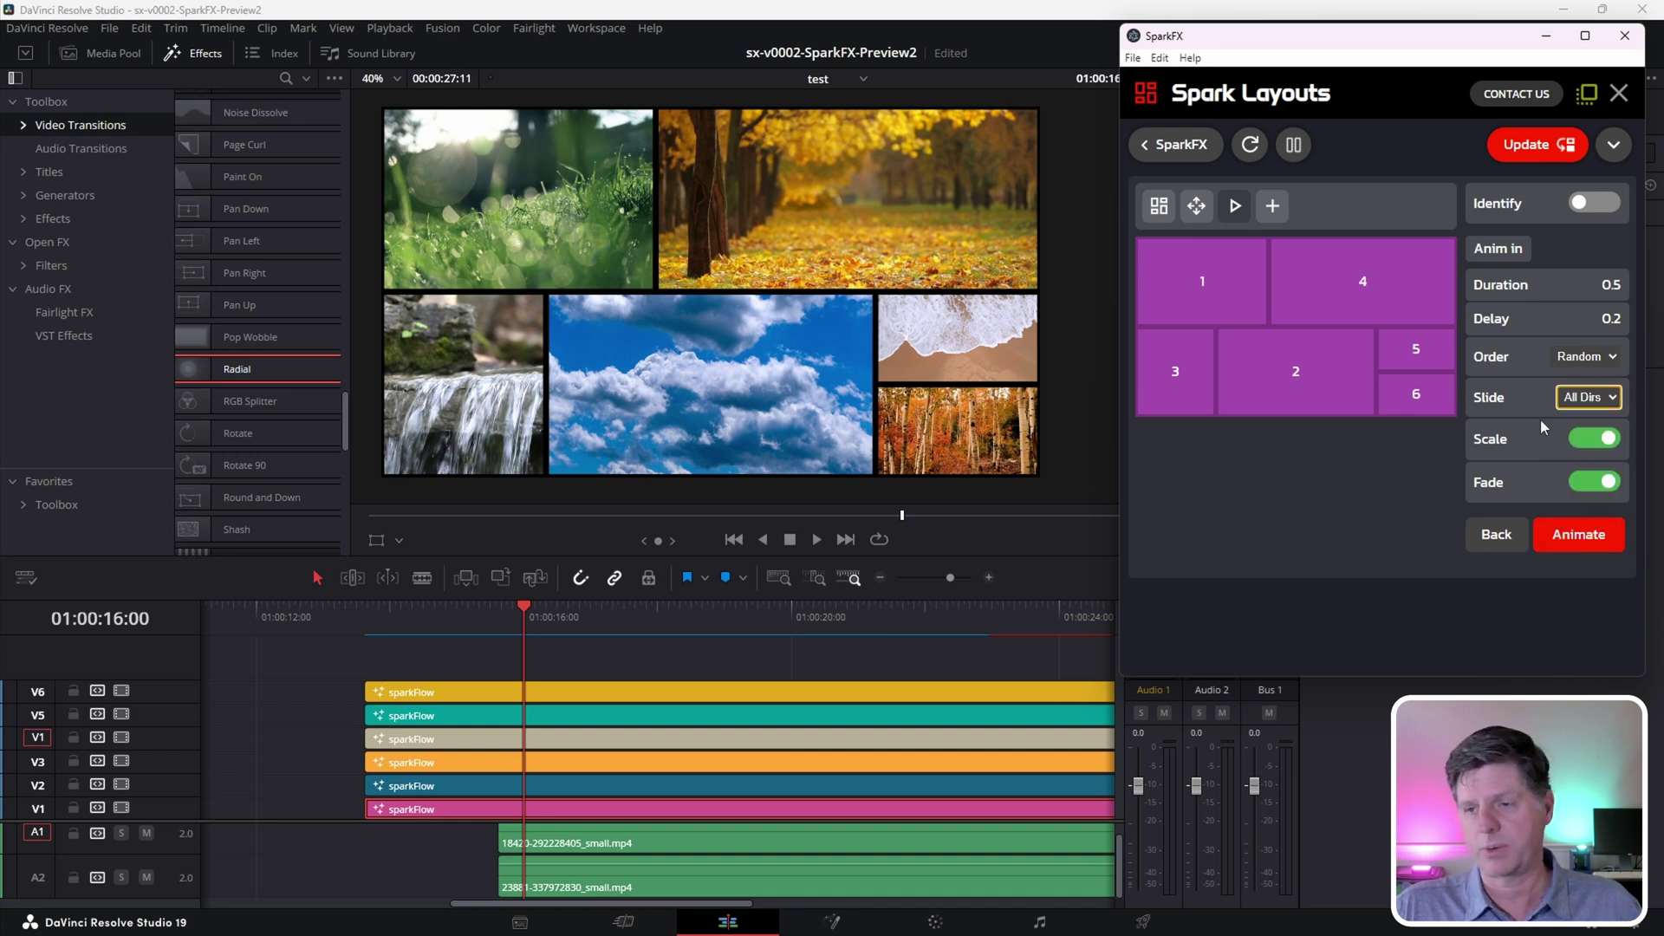
{"action": "left_click", "coordinate": [1583, 443]}
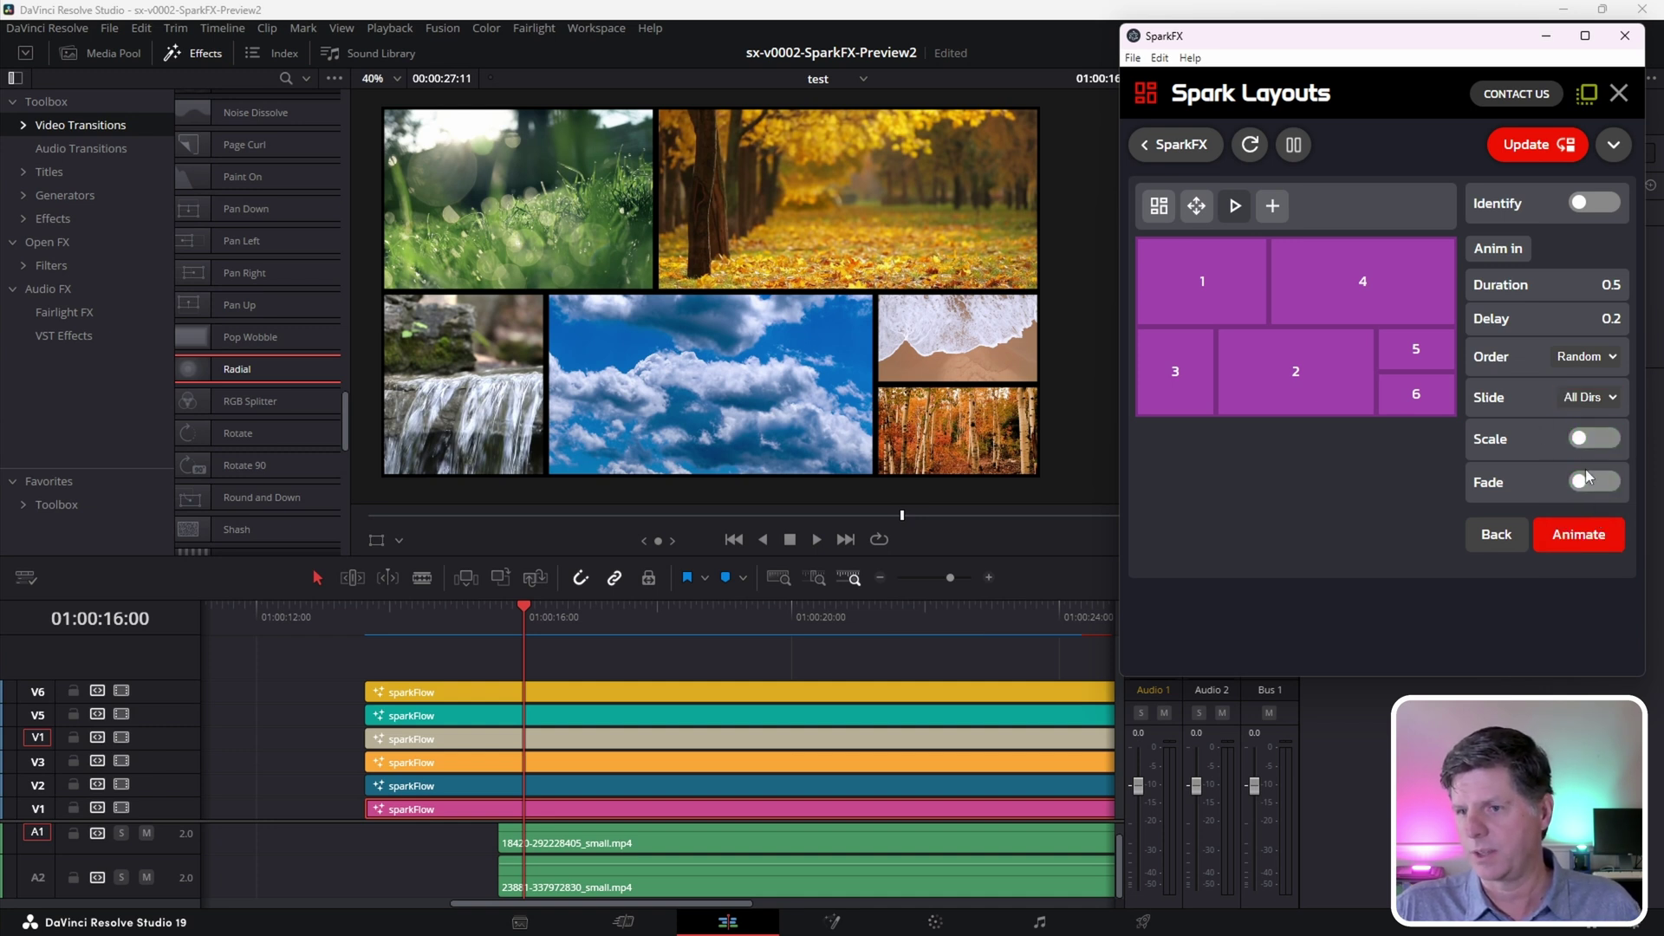
{"action": "left_click", "coordinate": [1578, 535]}
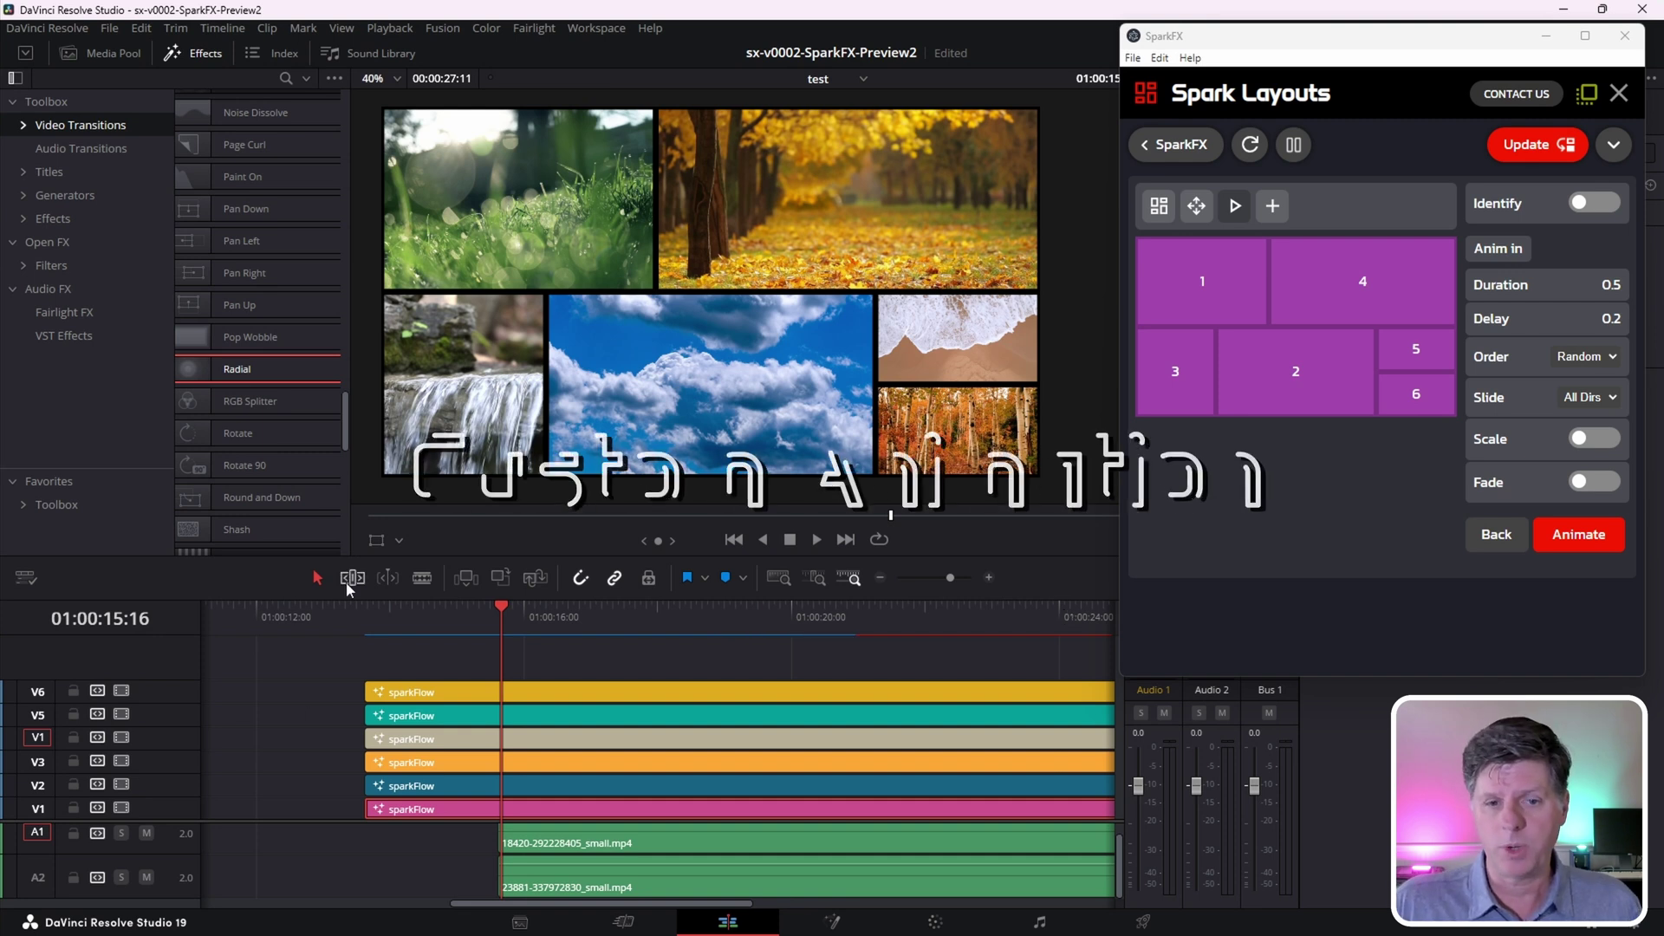
Split all the clips at 01:00:16:18 and place the playhead over the second group at 01:00:17:14
{"action": "left_click_drag", "start_coordinate": [368, 629], "coordinate": [572, 643]}
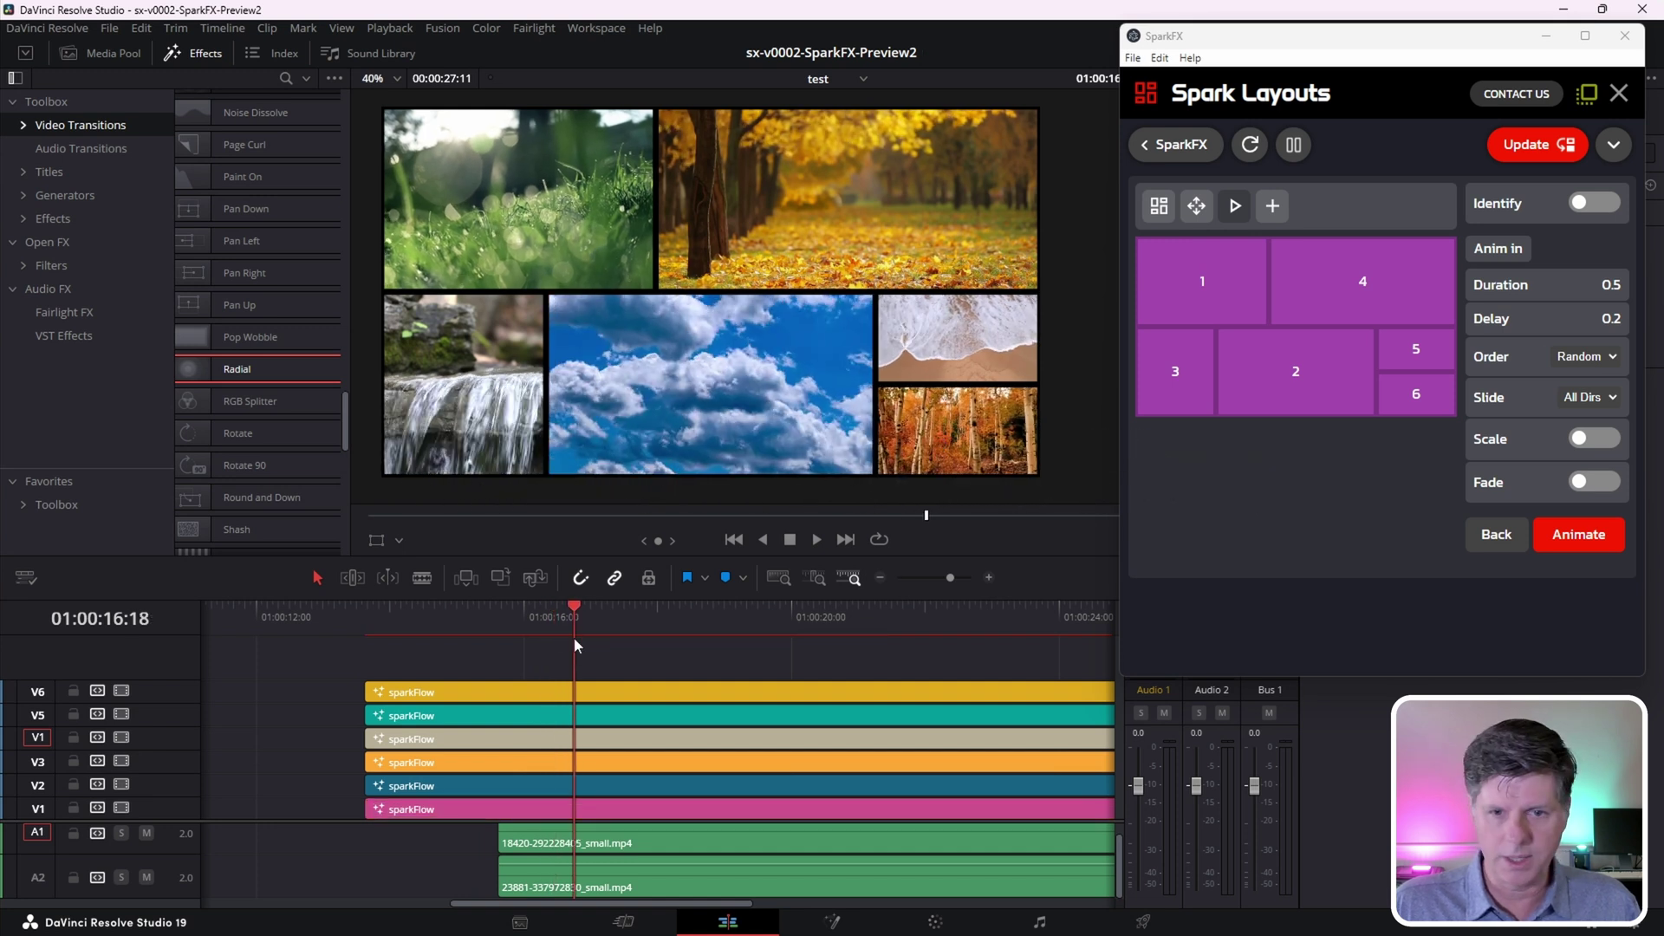
{"action": "key", "text": "ctrl+b"}
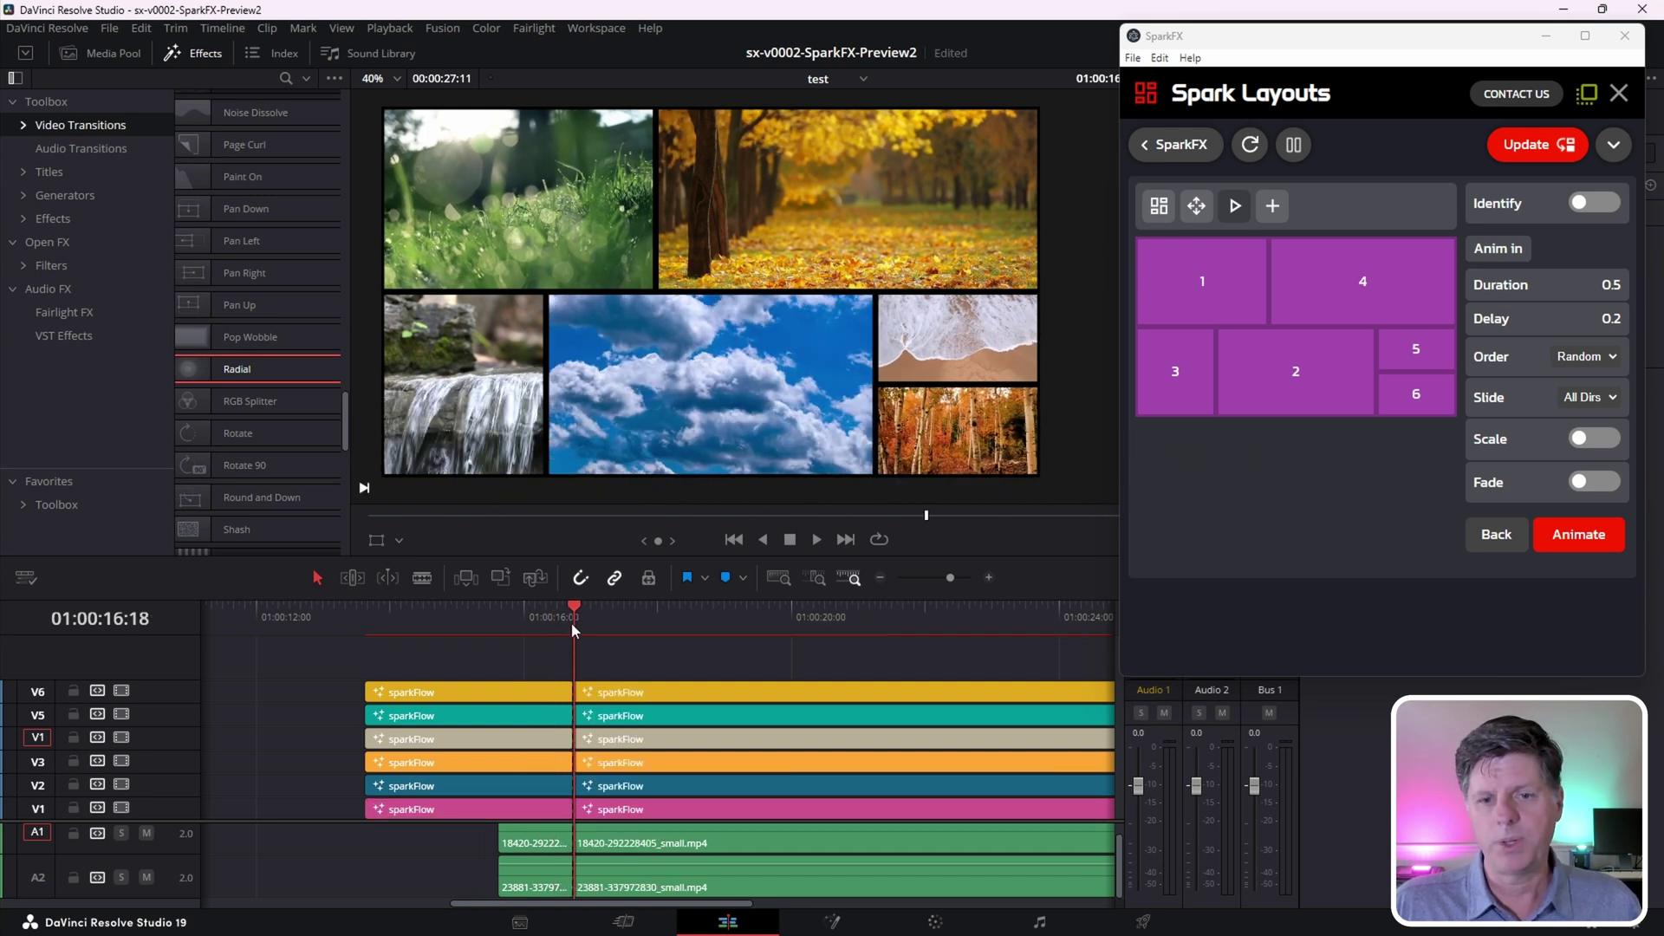
{"action": "left_click", "coordinate": [453, 612]}
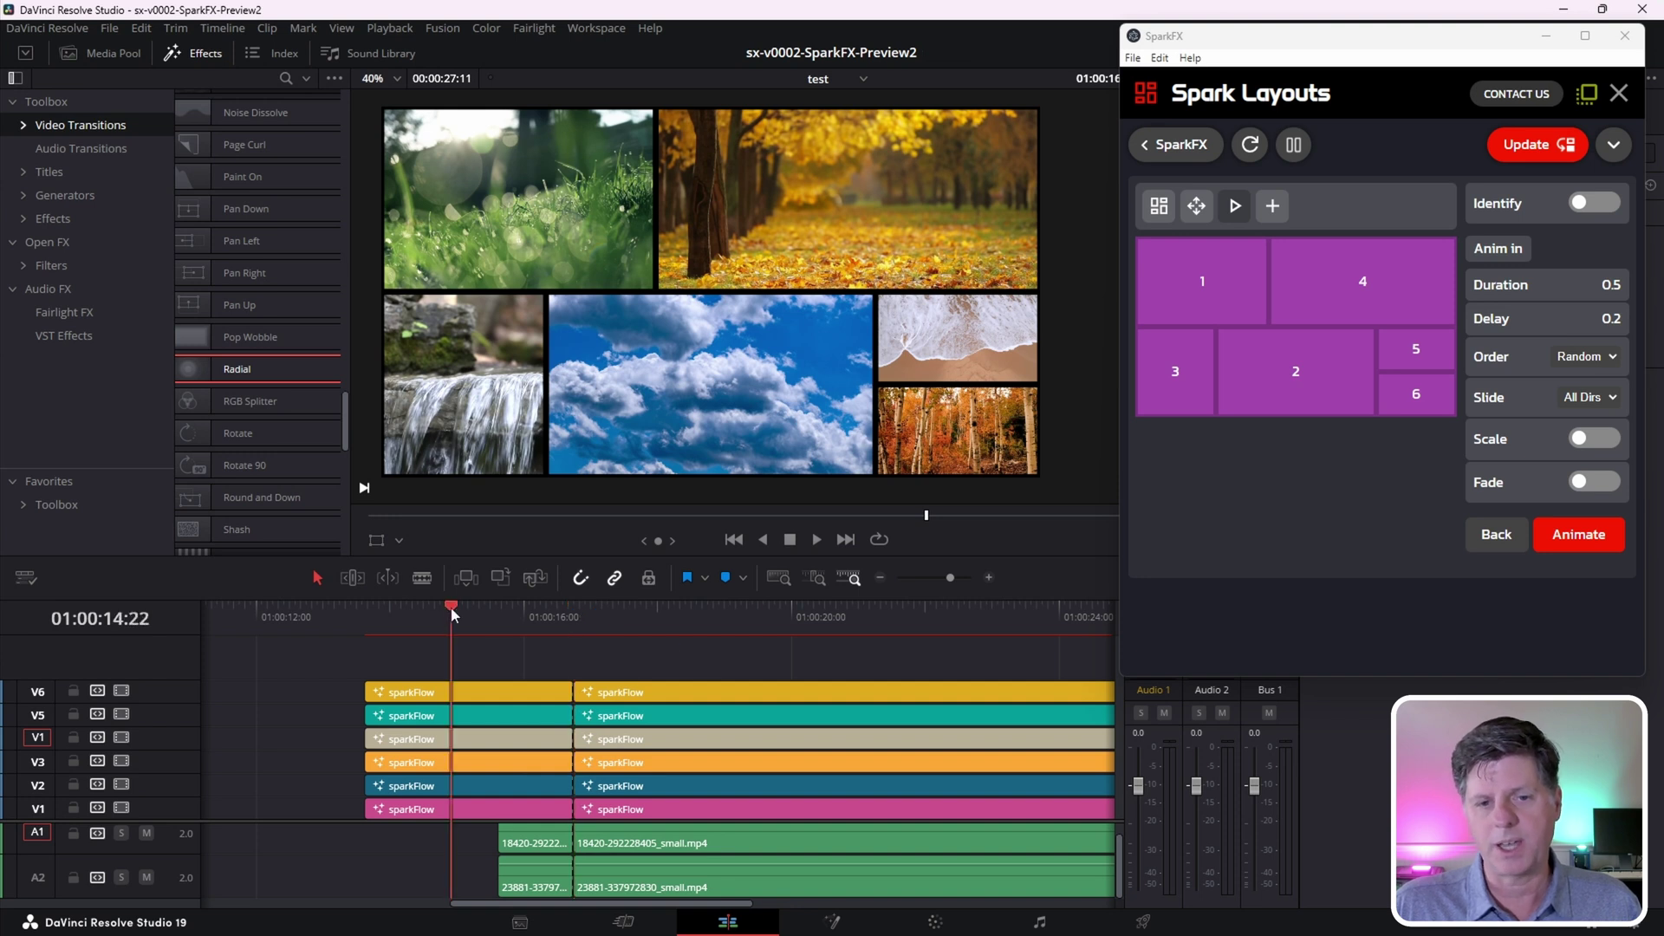
{"action": "left_click_drag", "start_coordinate": [453, 614], "coordinate": [630, 626]}
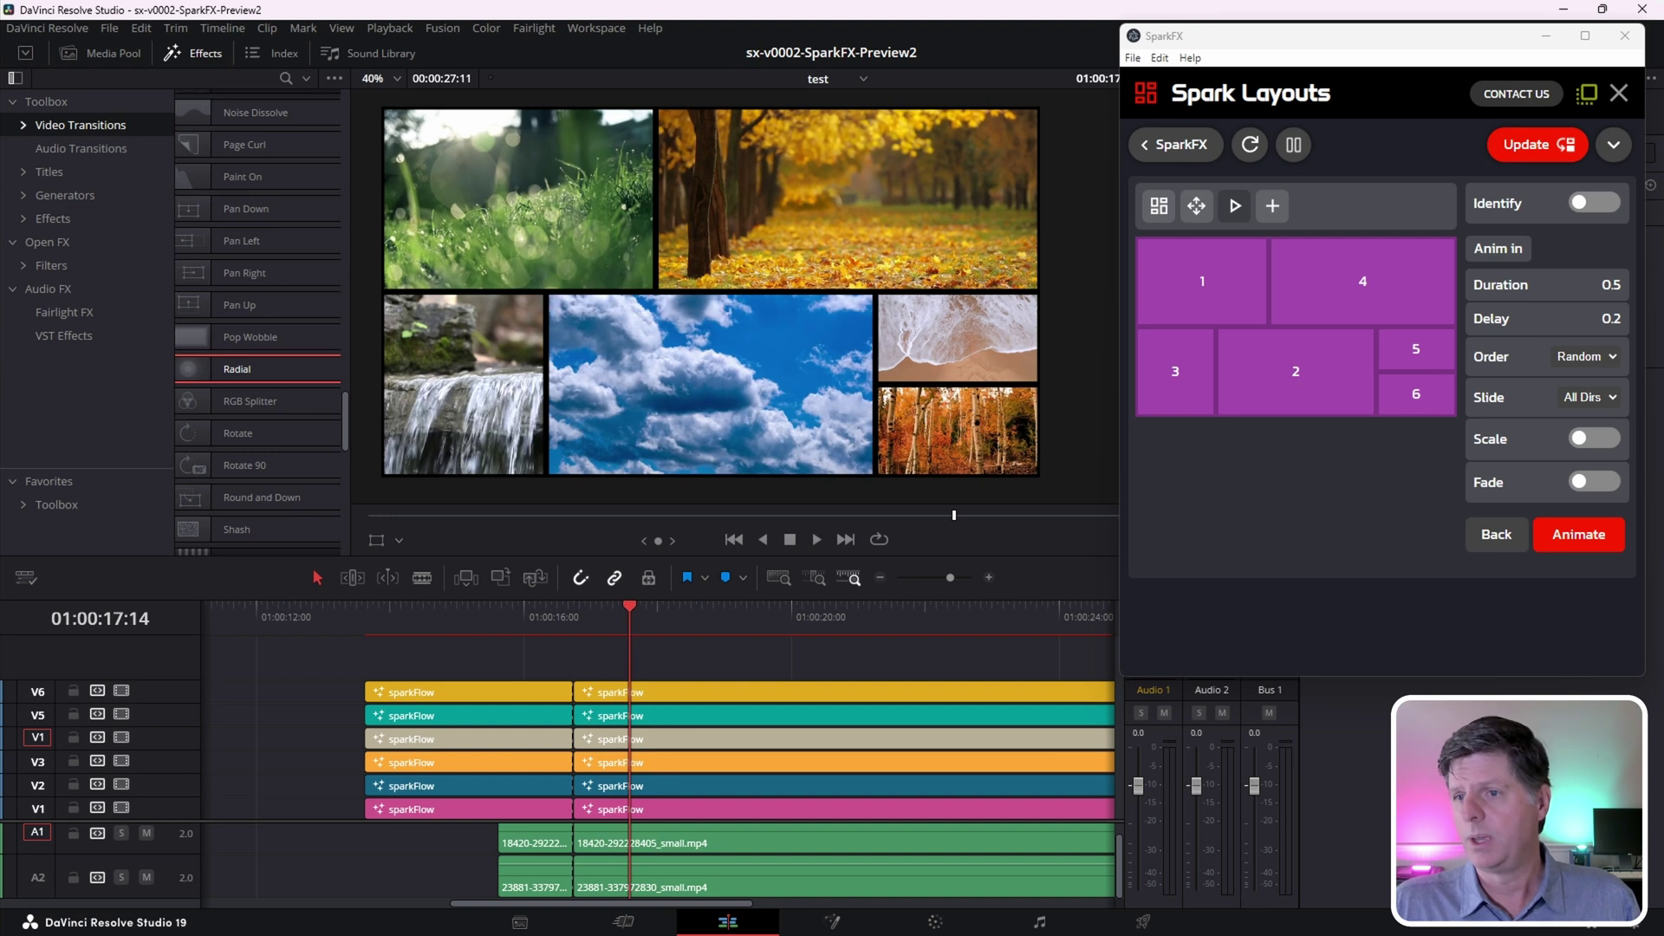
Start an Anim Layout and draw a new six-section target arrangement, with a wide lower section 3 and a tall section 2 beside it
{"action": "left_click", "coordinate": [1497, 535]}
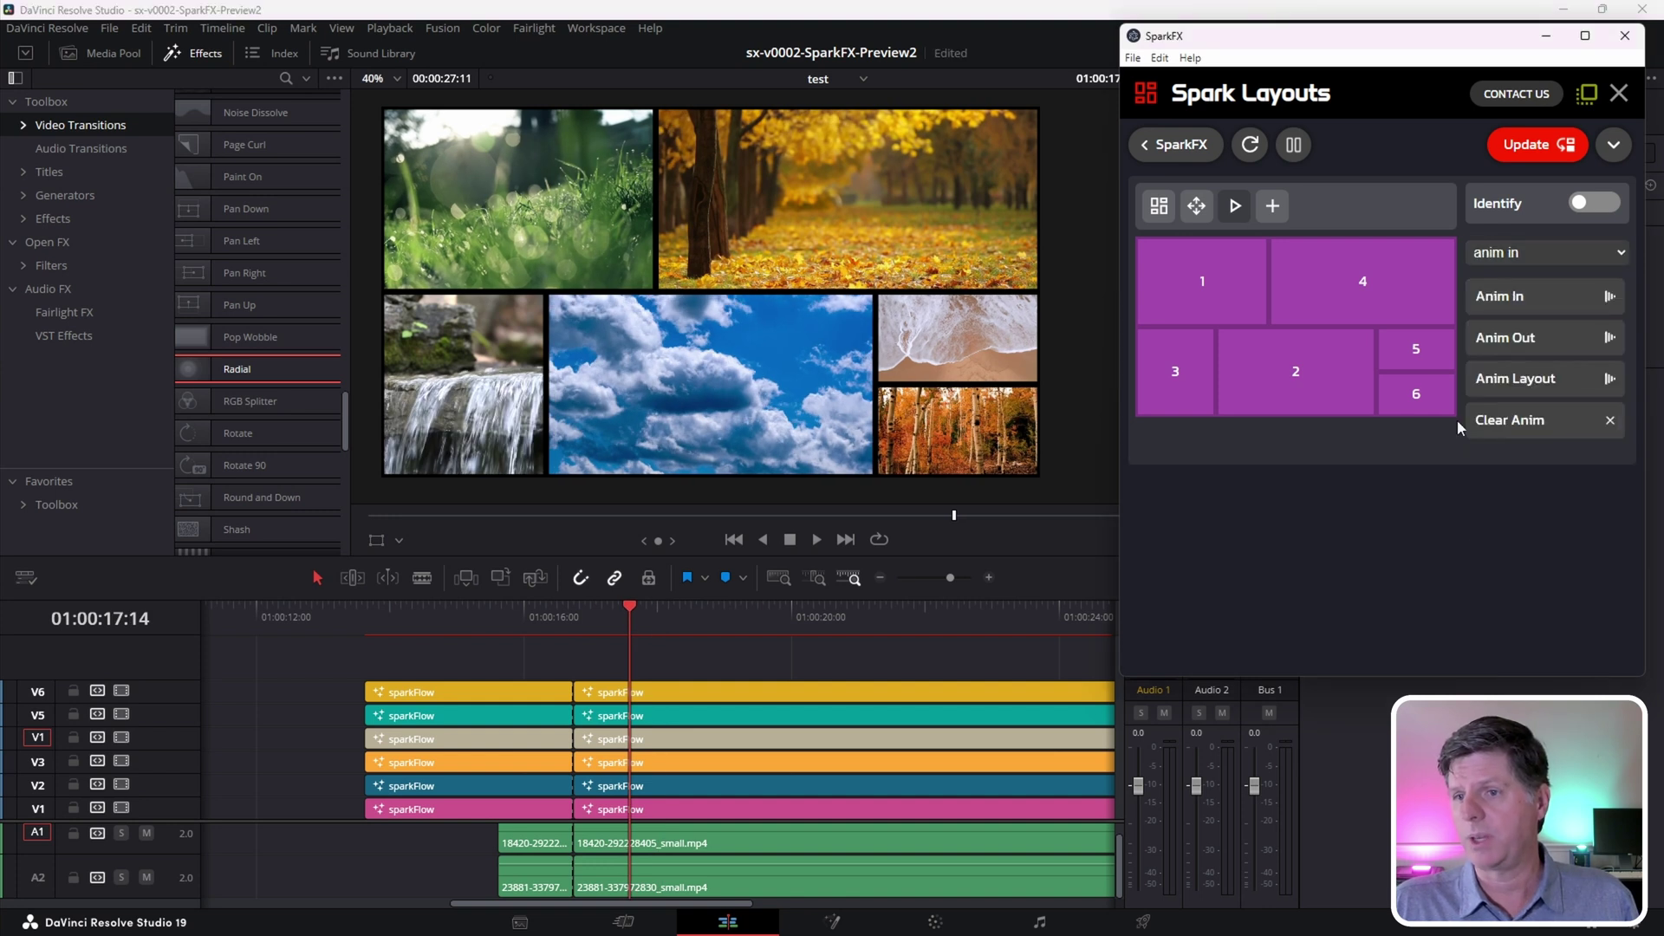
{"action": "left_click", "coordinate": [1523, 387]}
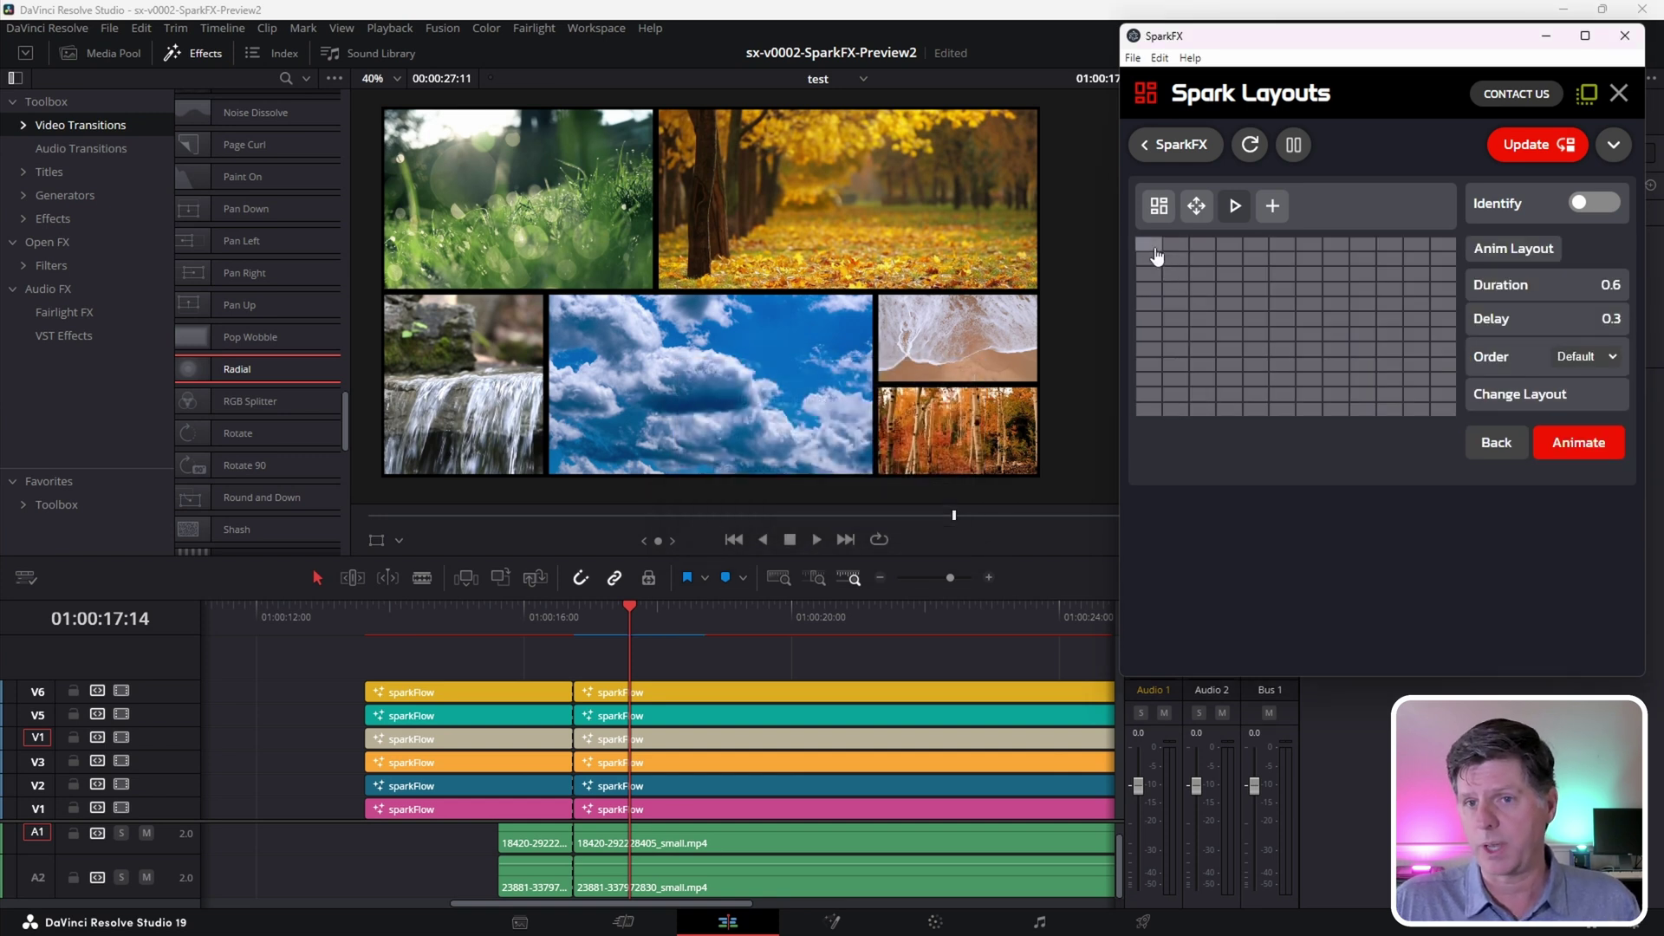
{"action": "left_click_drag", "start_coordinate": [1156, 253], "coordinate": [1238, 322]}
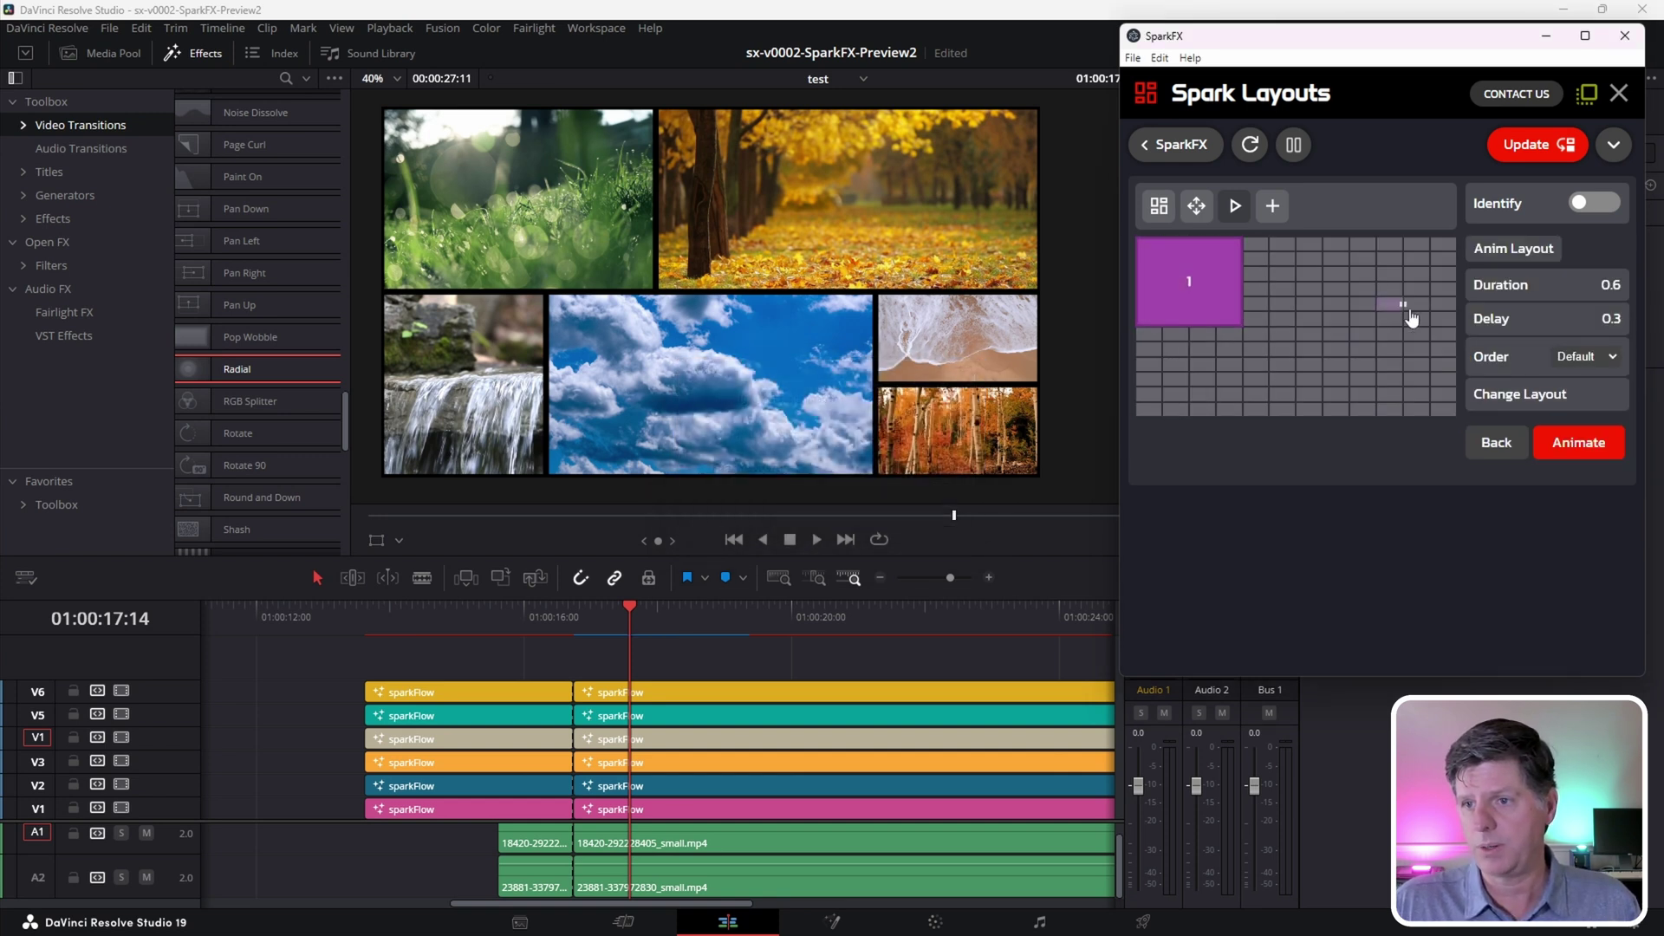
{"action": "left_click_drag", "start_coordinate": [1406, 310], "coordinate": [1456, 416]}
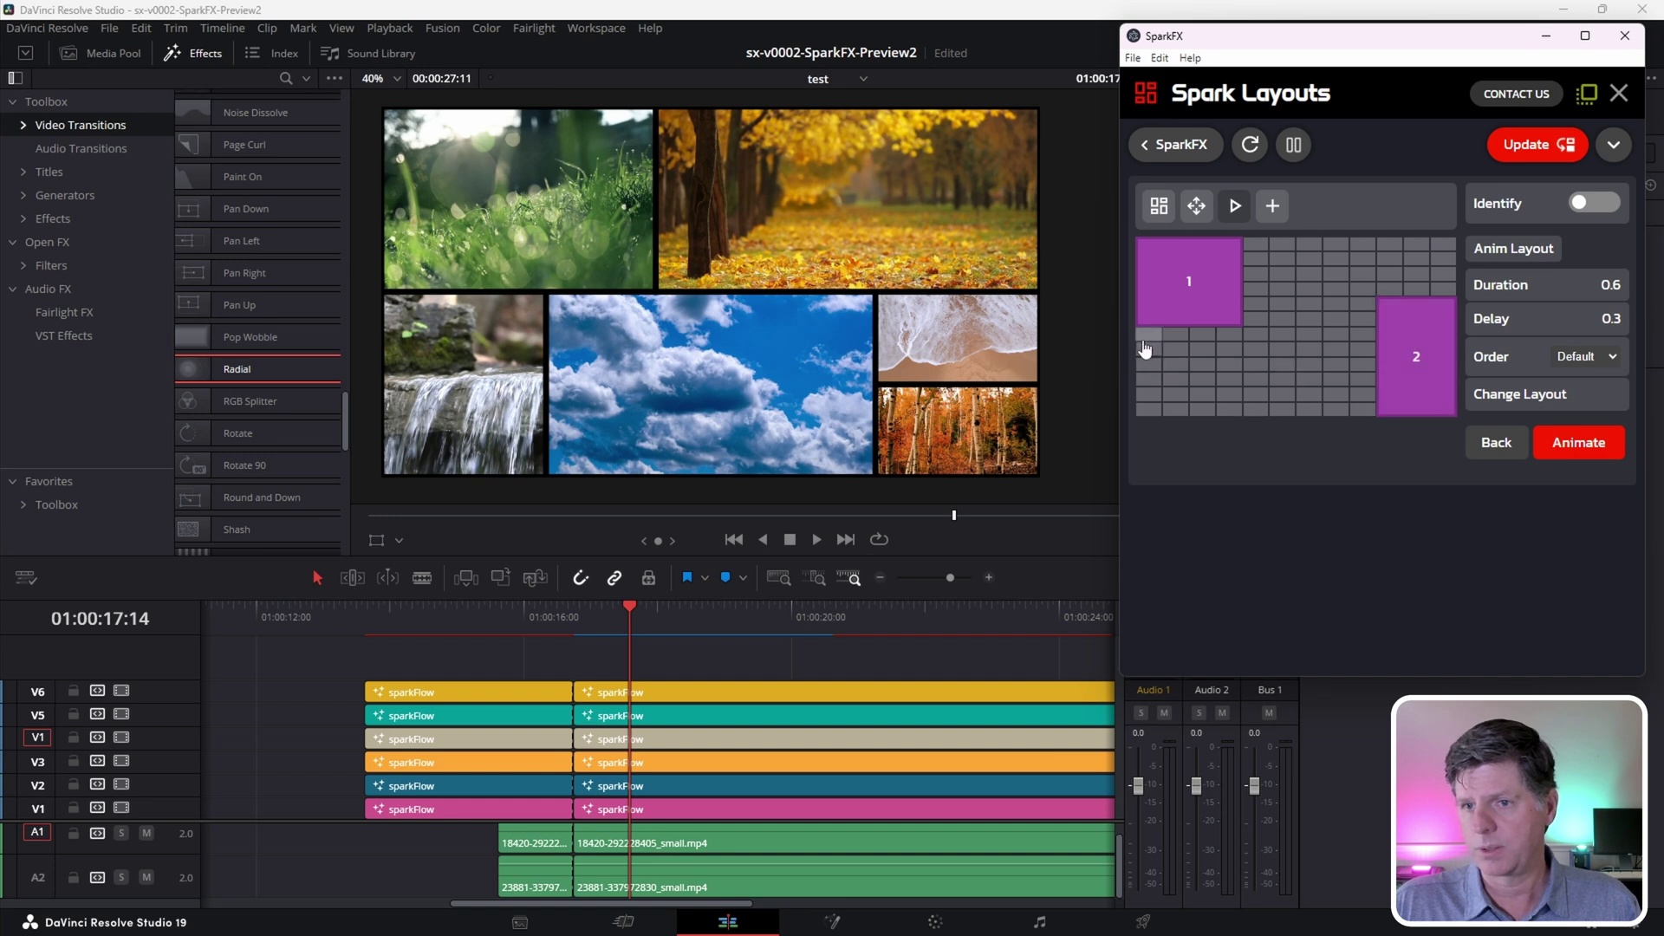
{"action": "left_click_drag", "start_coordinate": [1144, 345], "coordinate": [1367, 416]}
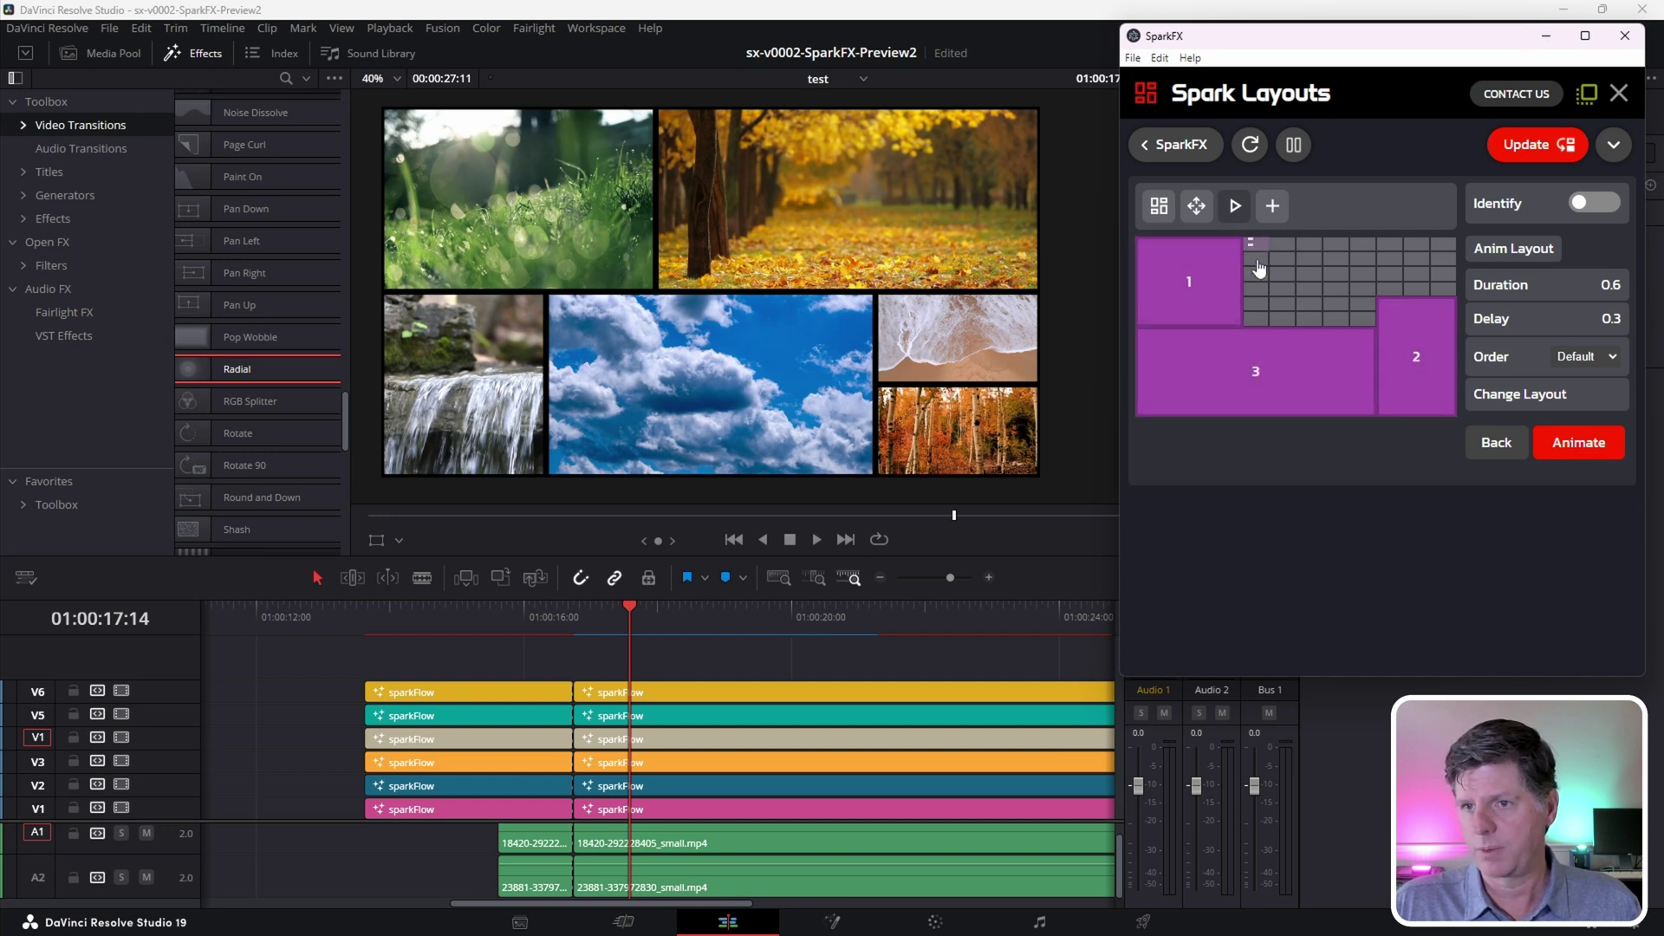
{"action": "left_click_drag", "start_coordinate": [1259, 268], "coordinate": [1318, 321]}
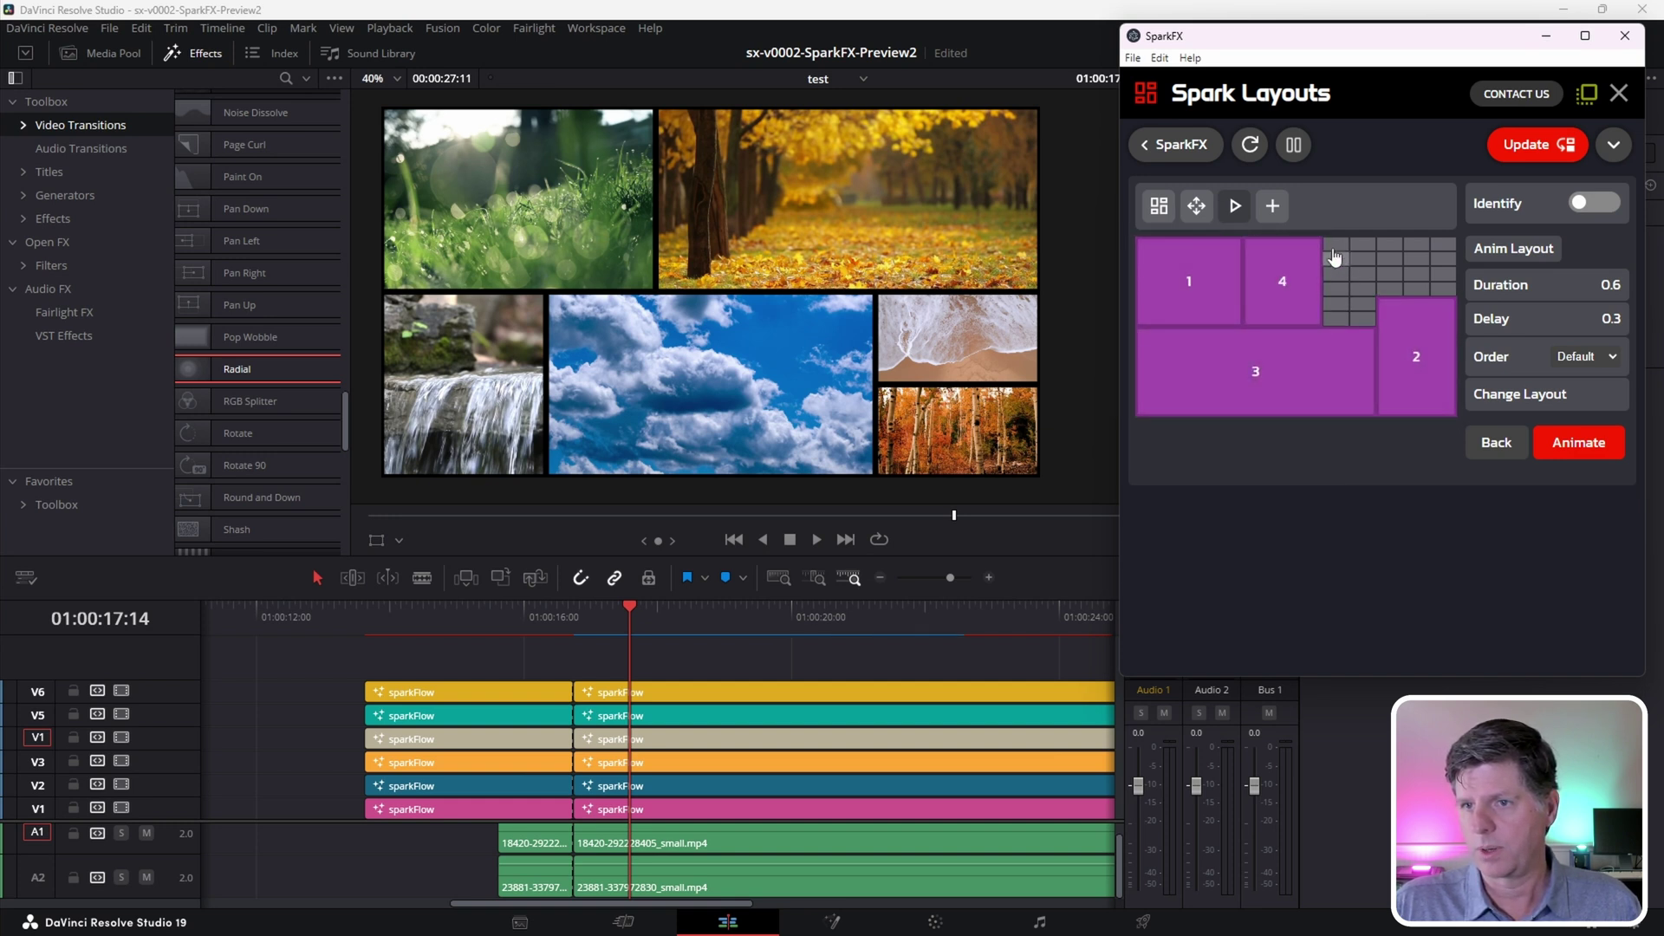
{"action": "left_click_drag", "start_coordinate": [1335, 258], "coordinate": [1373, 322]}
{"action": "left_click_drag", "start_coordinate": [1387, 247], "coordinate": [1451, 299]}
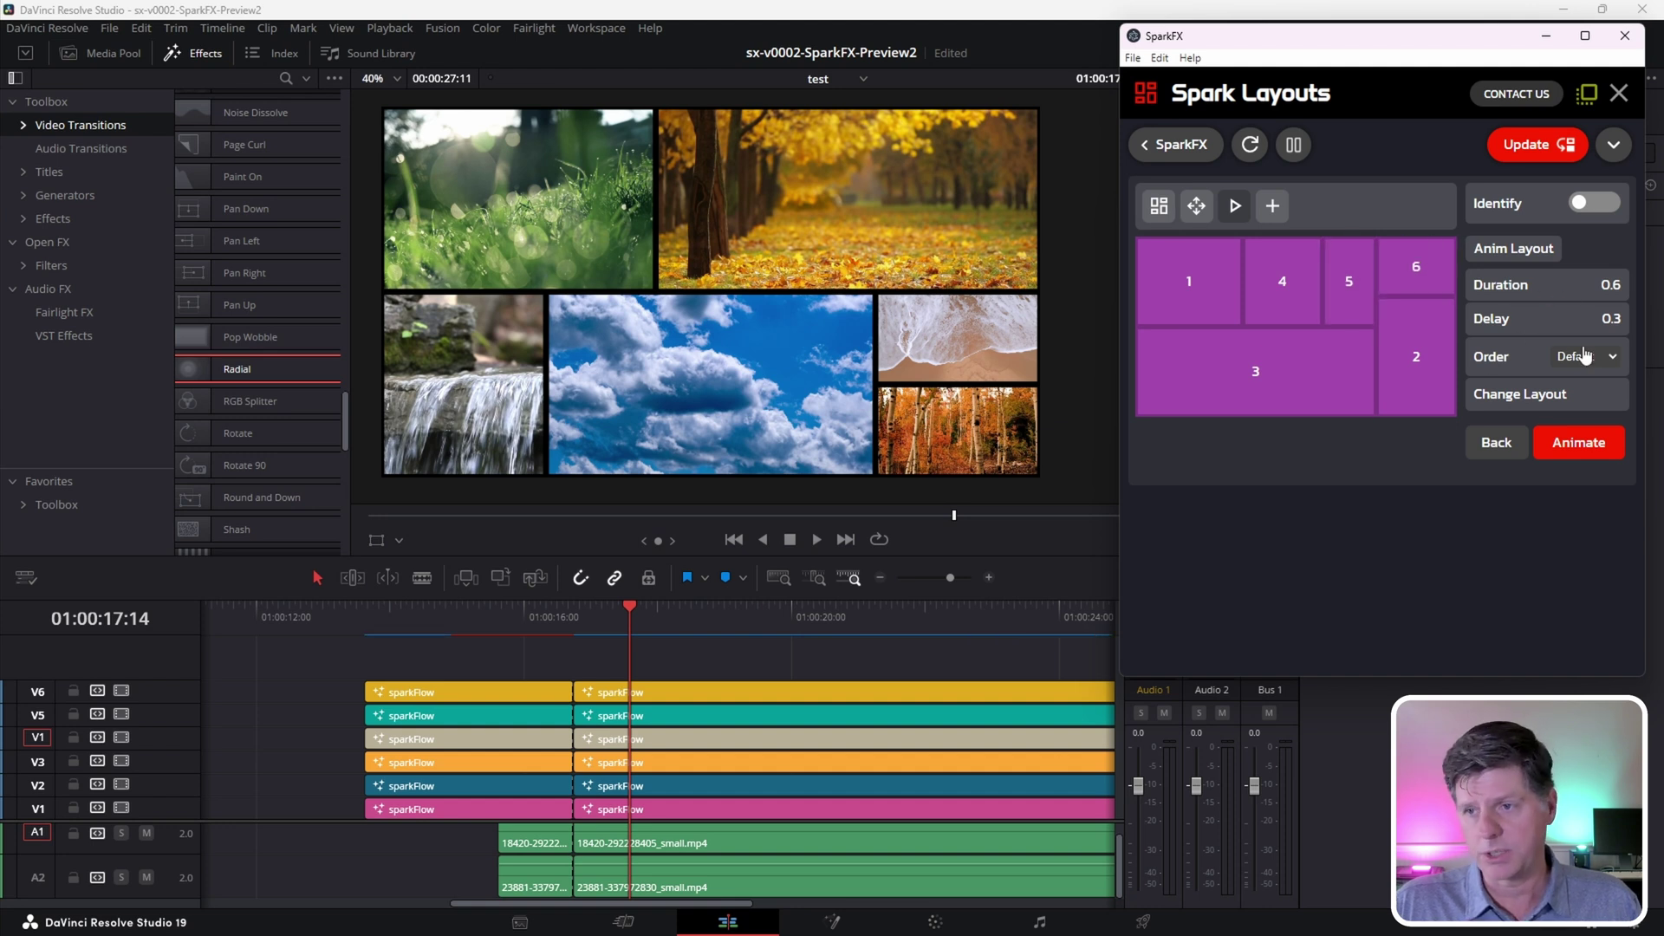
Apply the layout animation to the second group of clips and play it back from just after the split
{"action": "left_click", "coordinate": [1575, 447]}
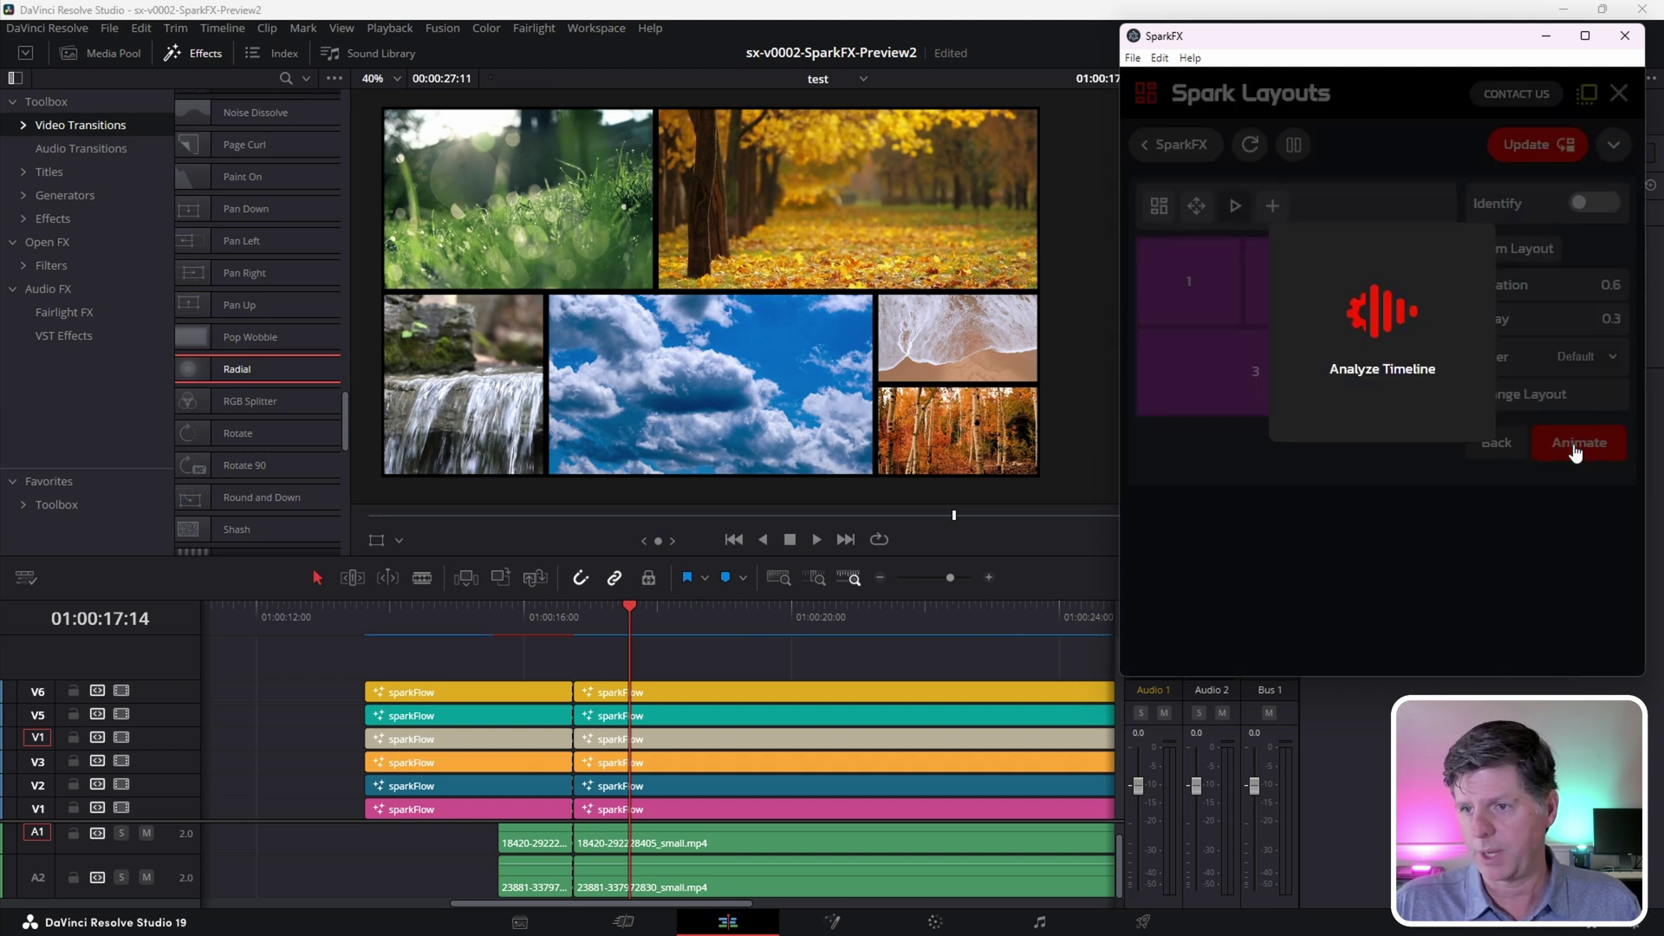
{"action": "left_click", "coordinate": [582, 605]}
{"action": "key", "text": "space"}
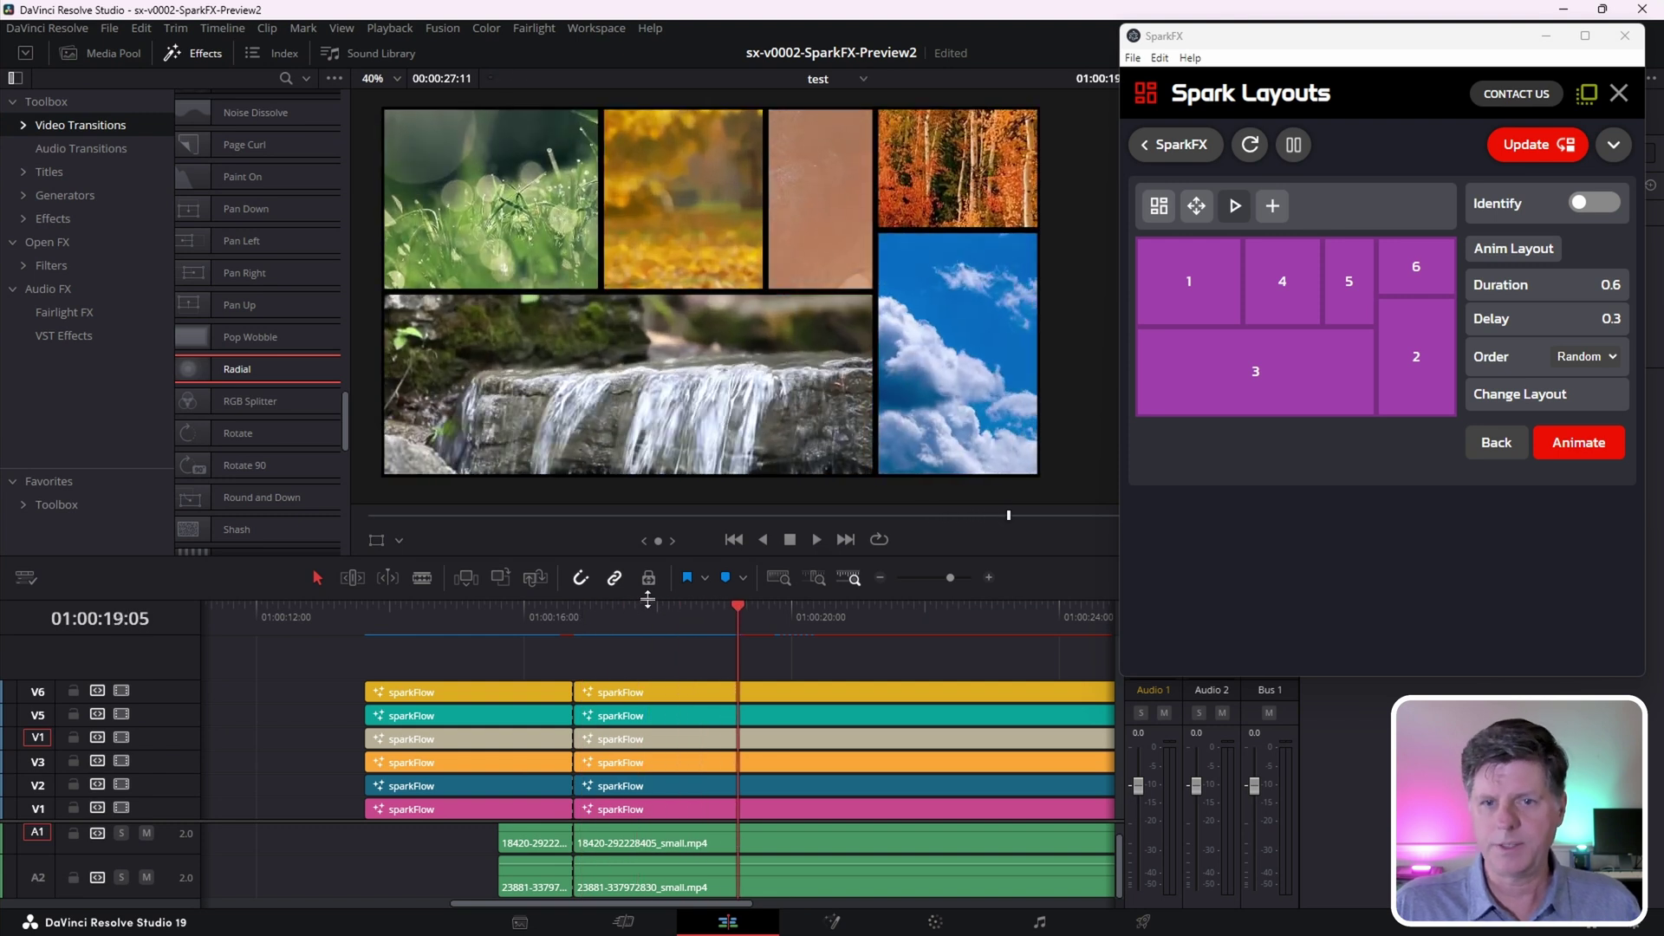
Scrub the second group's animation with Identify enabled, and move its V2 clip above the others to V7
{"action": "left_click_drag", "start_coordinate": [648, 599], "coordinate": [617, 630]}
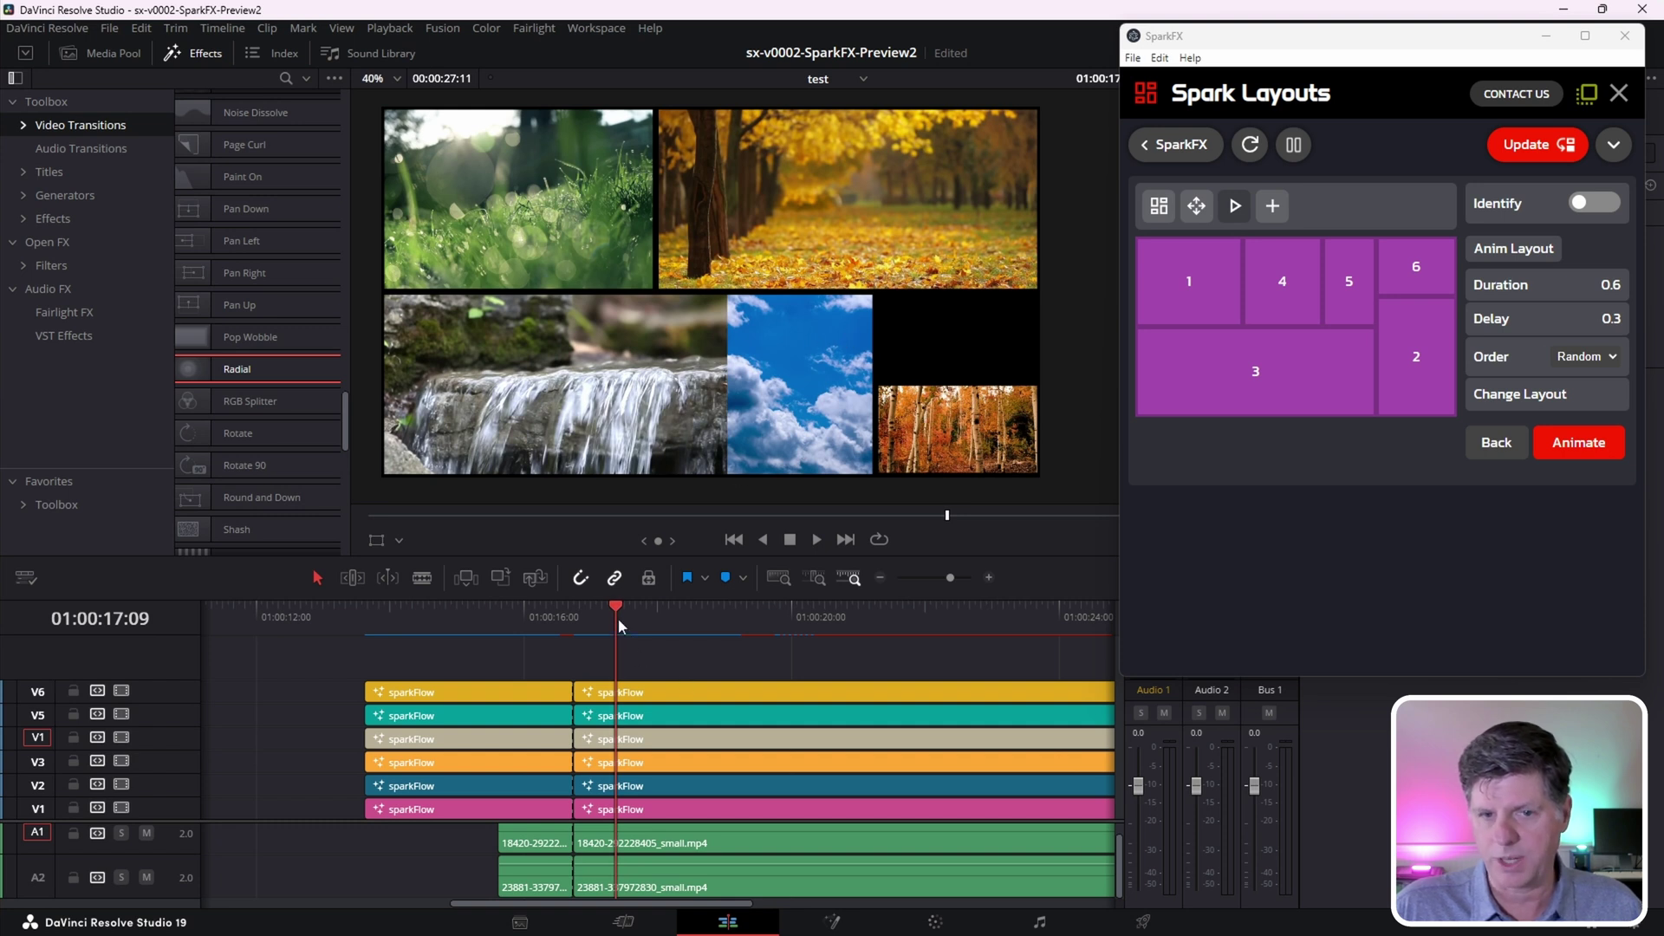
{"action": "mouse_move", "coordinate": [619, 626]}
{"action": "left_mouse_down"}
{"action": "mouse_move", "coordinate": [581, 617]}
{"action": "mouse_move", "coordinate": [679, 626]}
{"action": "mouse_move", "coordinate": [622, 622]}
{"action": "mouse_move", "coordinate": [648, 639]}
{"action": "left_mouse_up"}
{"action": "left_click", "coordinate": [1591, 201]}
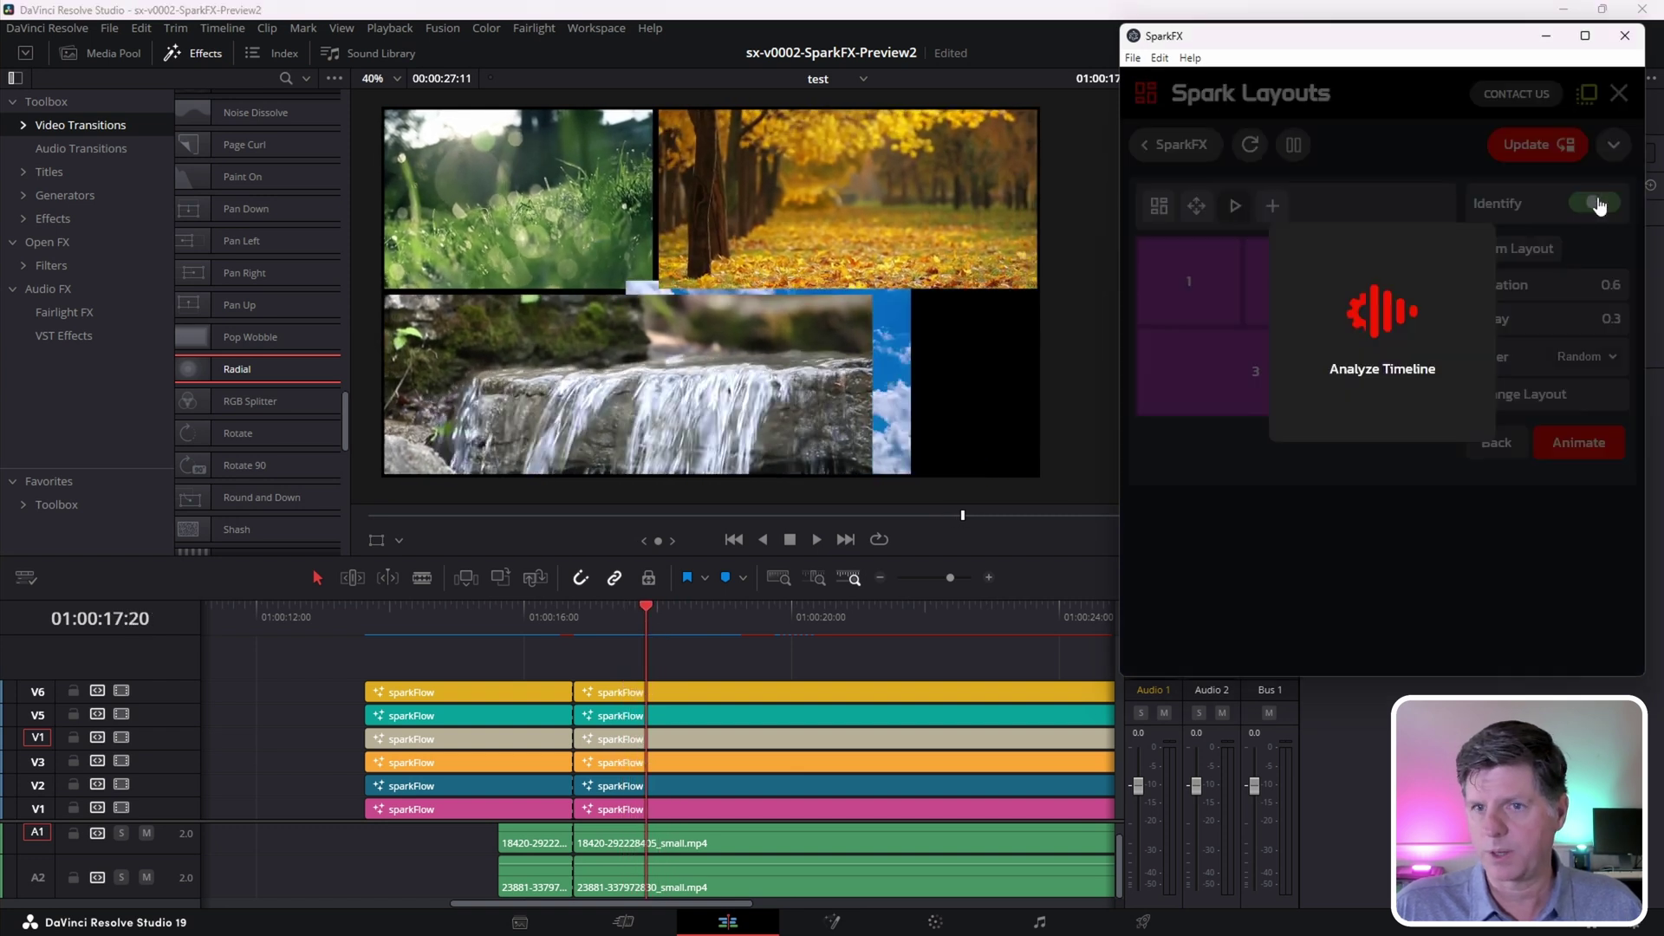
{"action": "left_click_drag", "start_coordinate": [652, 624], "coordinate": [589, 631]}
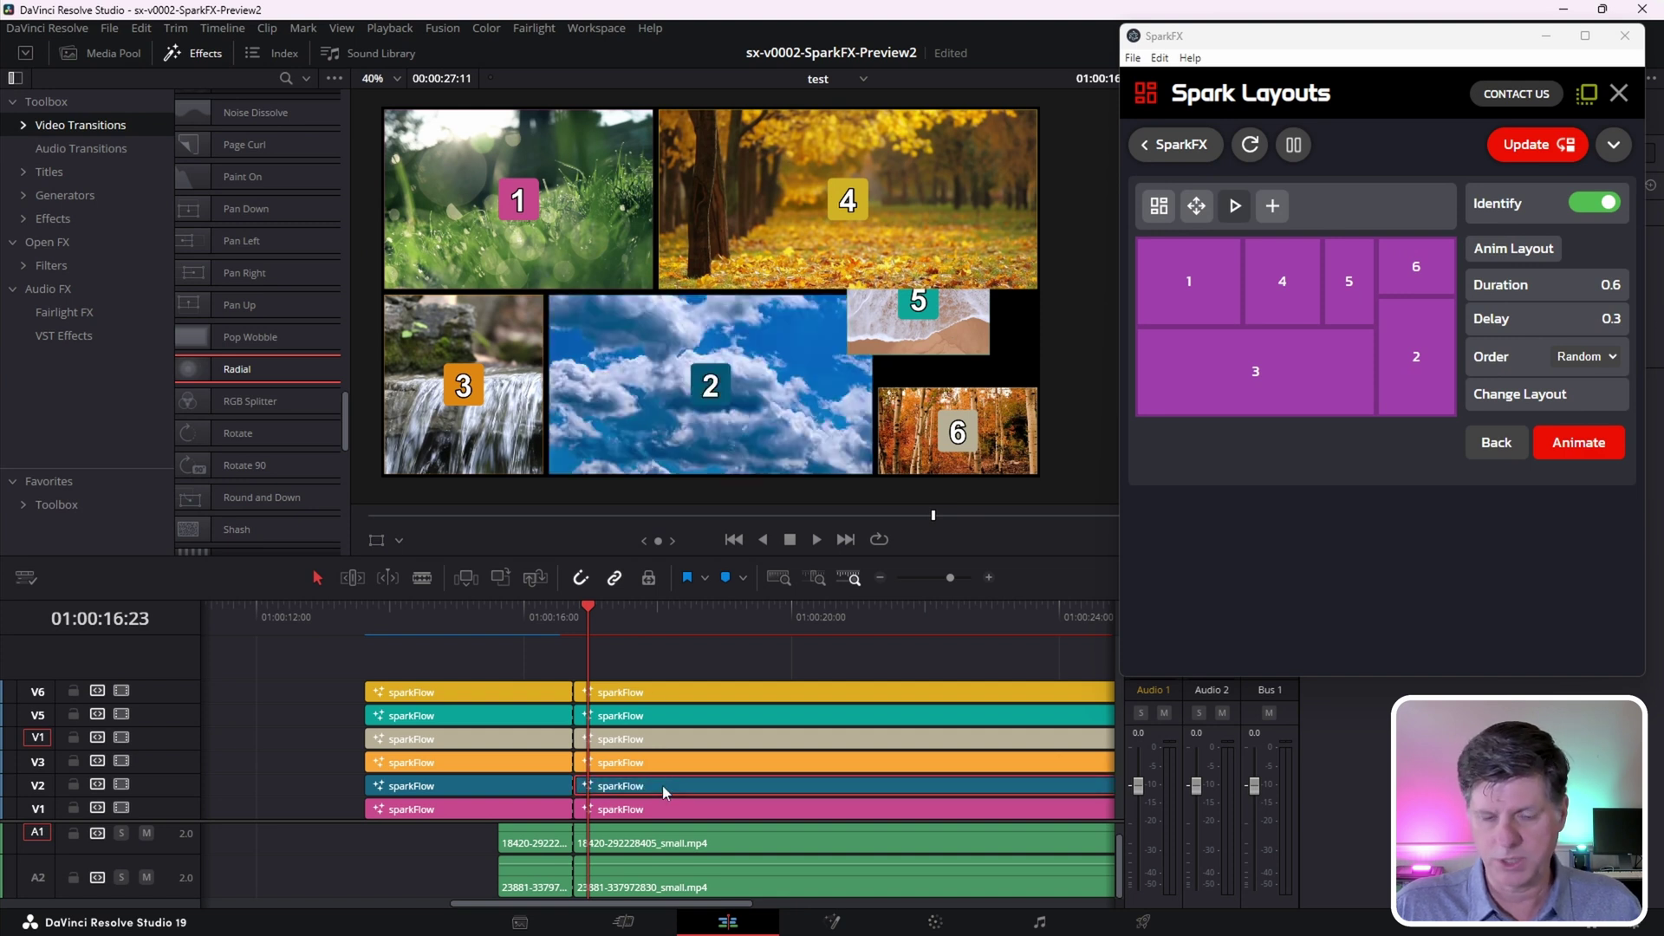
{"action": "left_click_drag", "start_coordinate": [662, 785], "coordinate": [657, 668]}
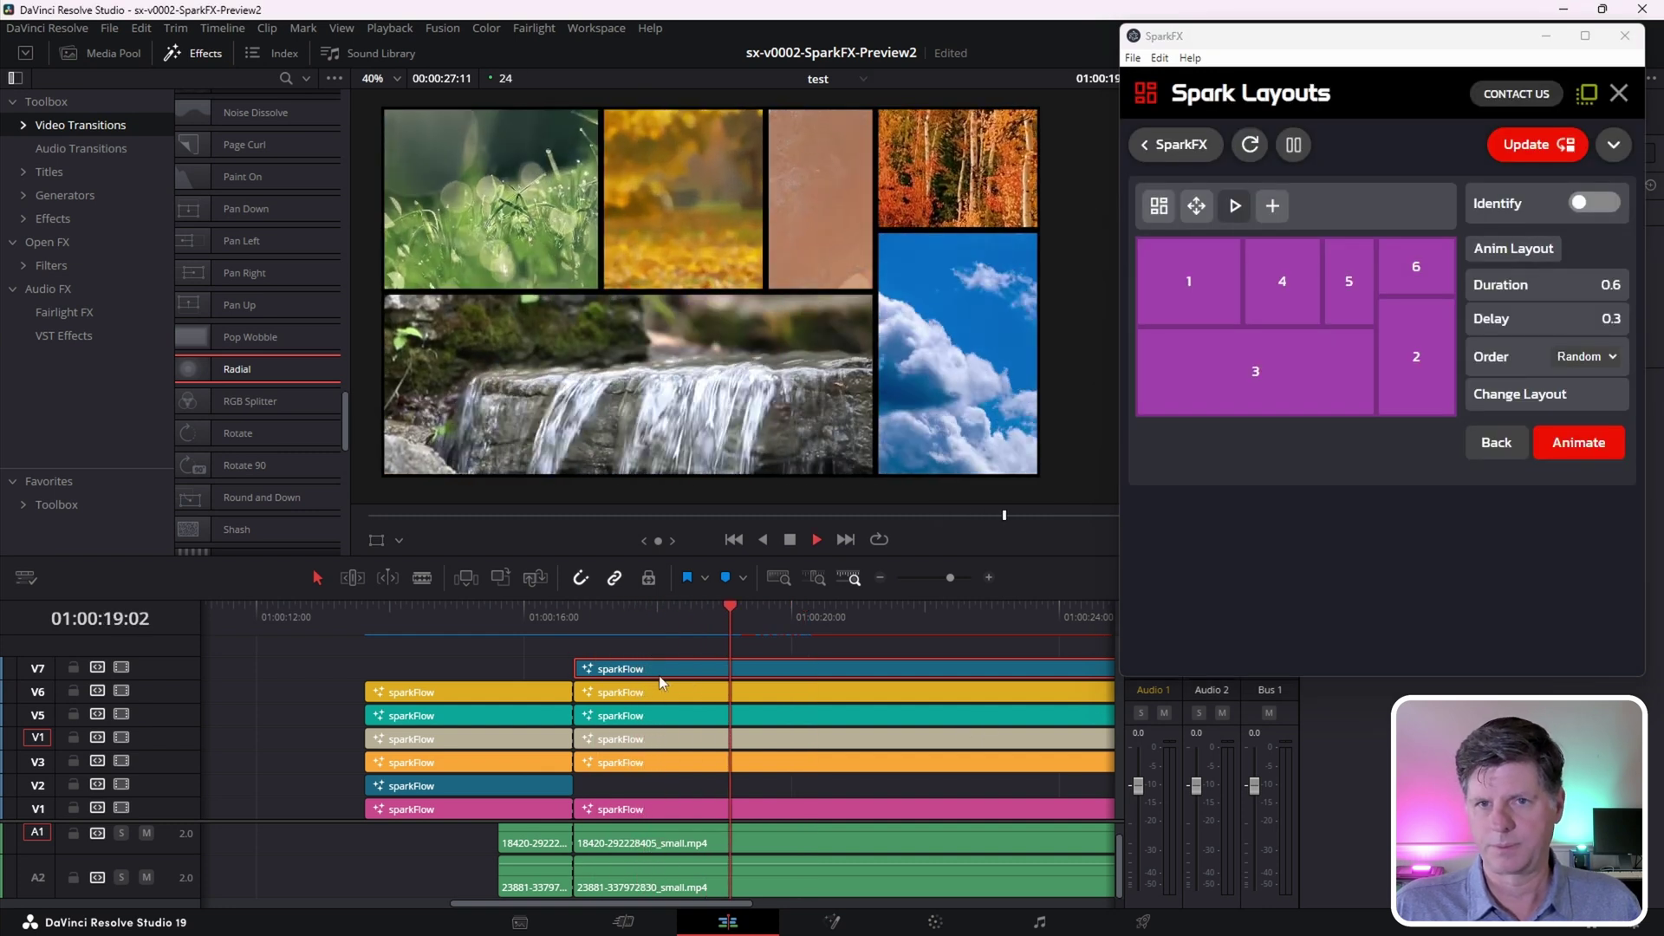
Split all the clips again and start a blank target layout for the third group at 01:00:19:08
{"action": "left_click_drag", "start_coordinate": [711, 619], "coordinate": [748, 616]}
{"action": "key", "text": "ctrl+b"}
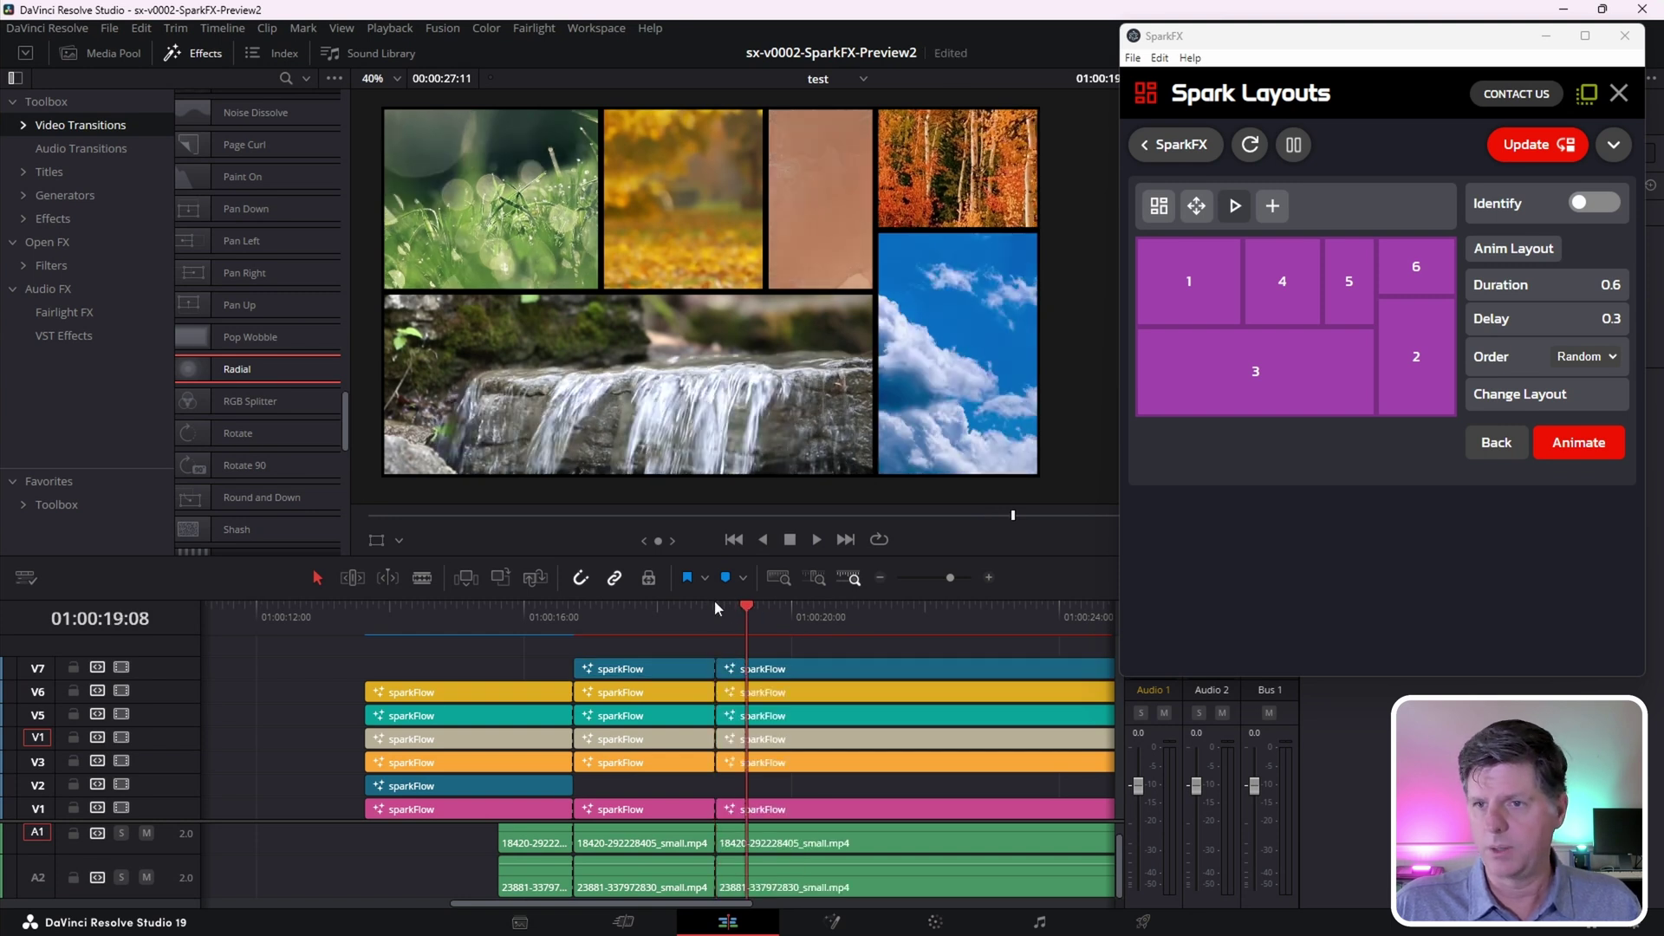
{"action": "left_click", "coordinate": [1520, 399]}
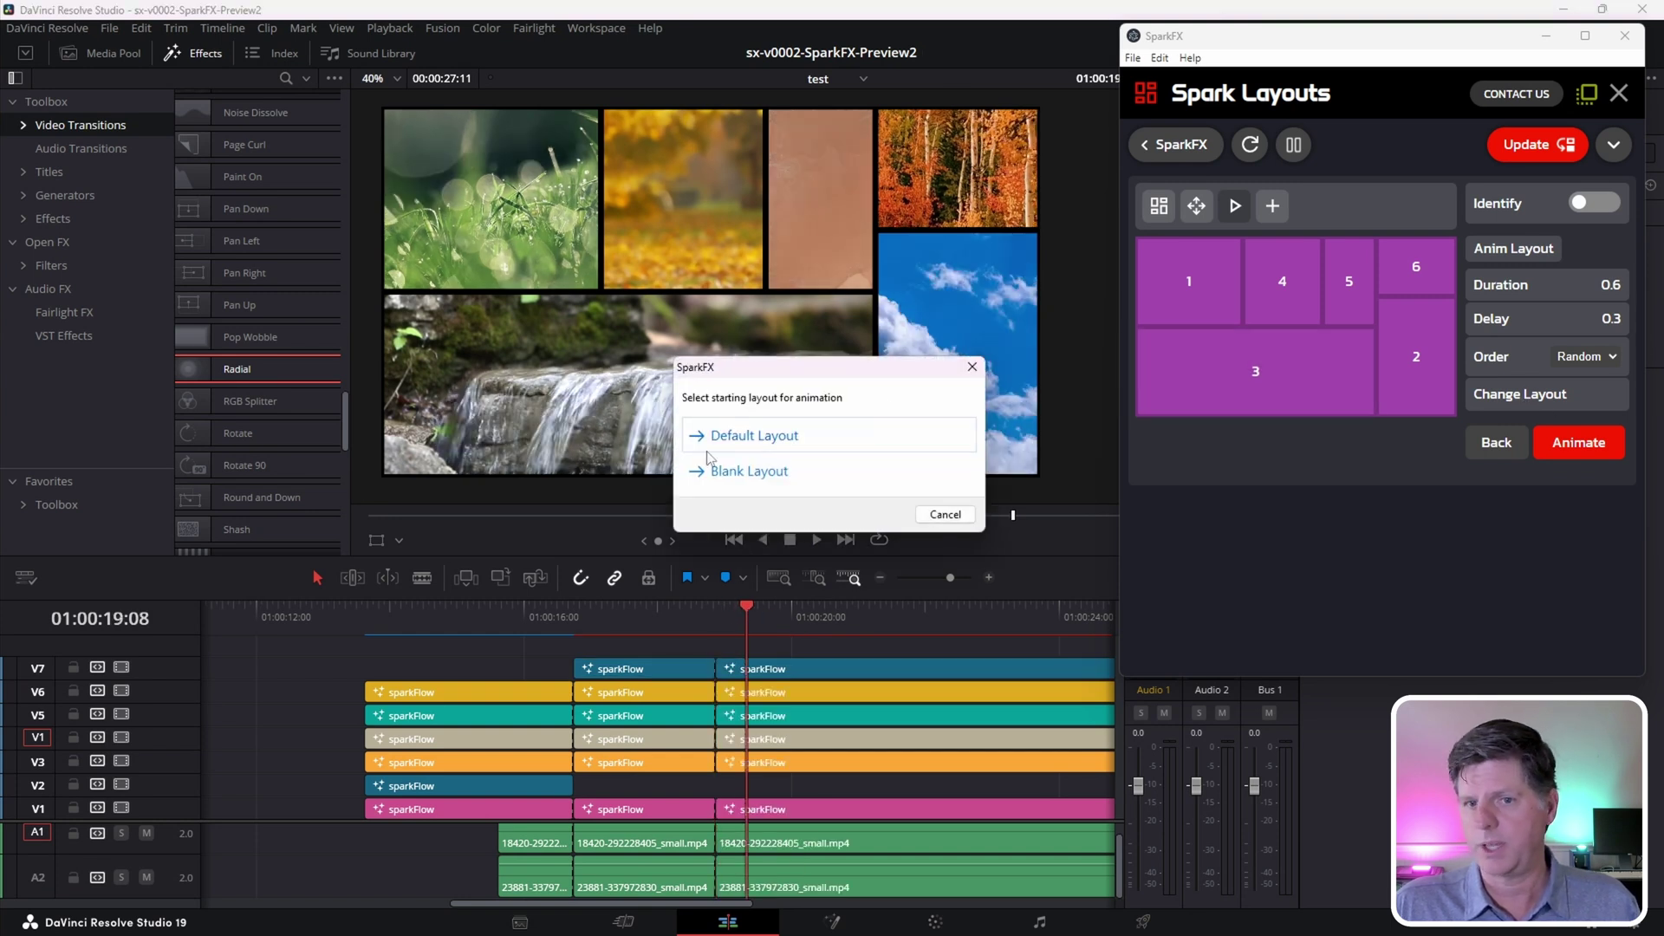
{"action": "left_click", "coordinate": [753, 471]}
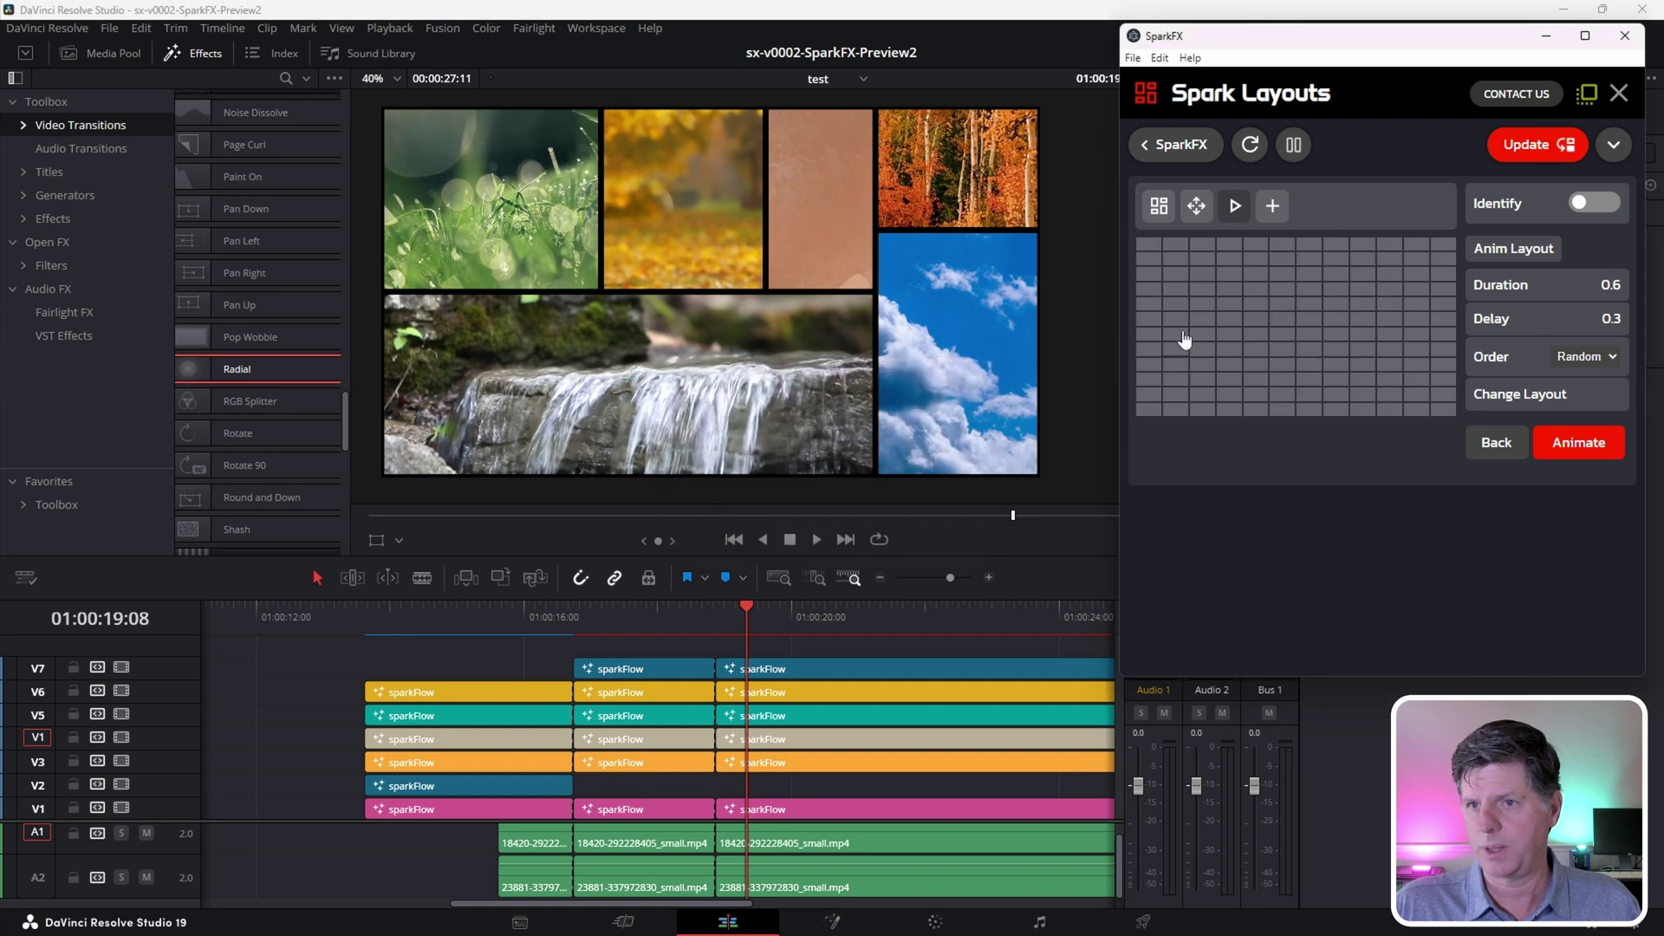
Draw six target sections: wide bands 1 and 5, with 2 and 6 beneath them, and full-height columns 4 and 3 beside them
{"action": "left_click_drag", "start_coordinate": [1241, 286], "coordinate": [1342, 284]}
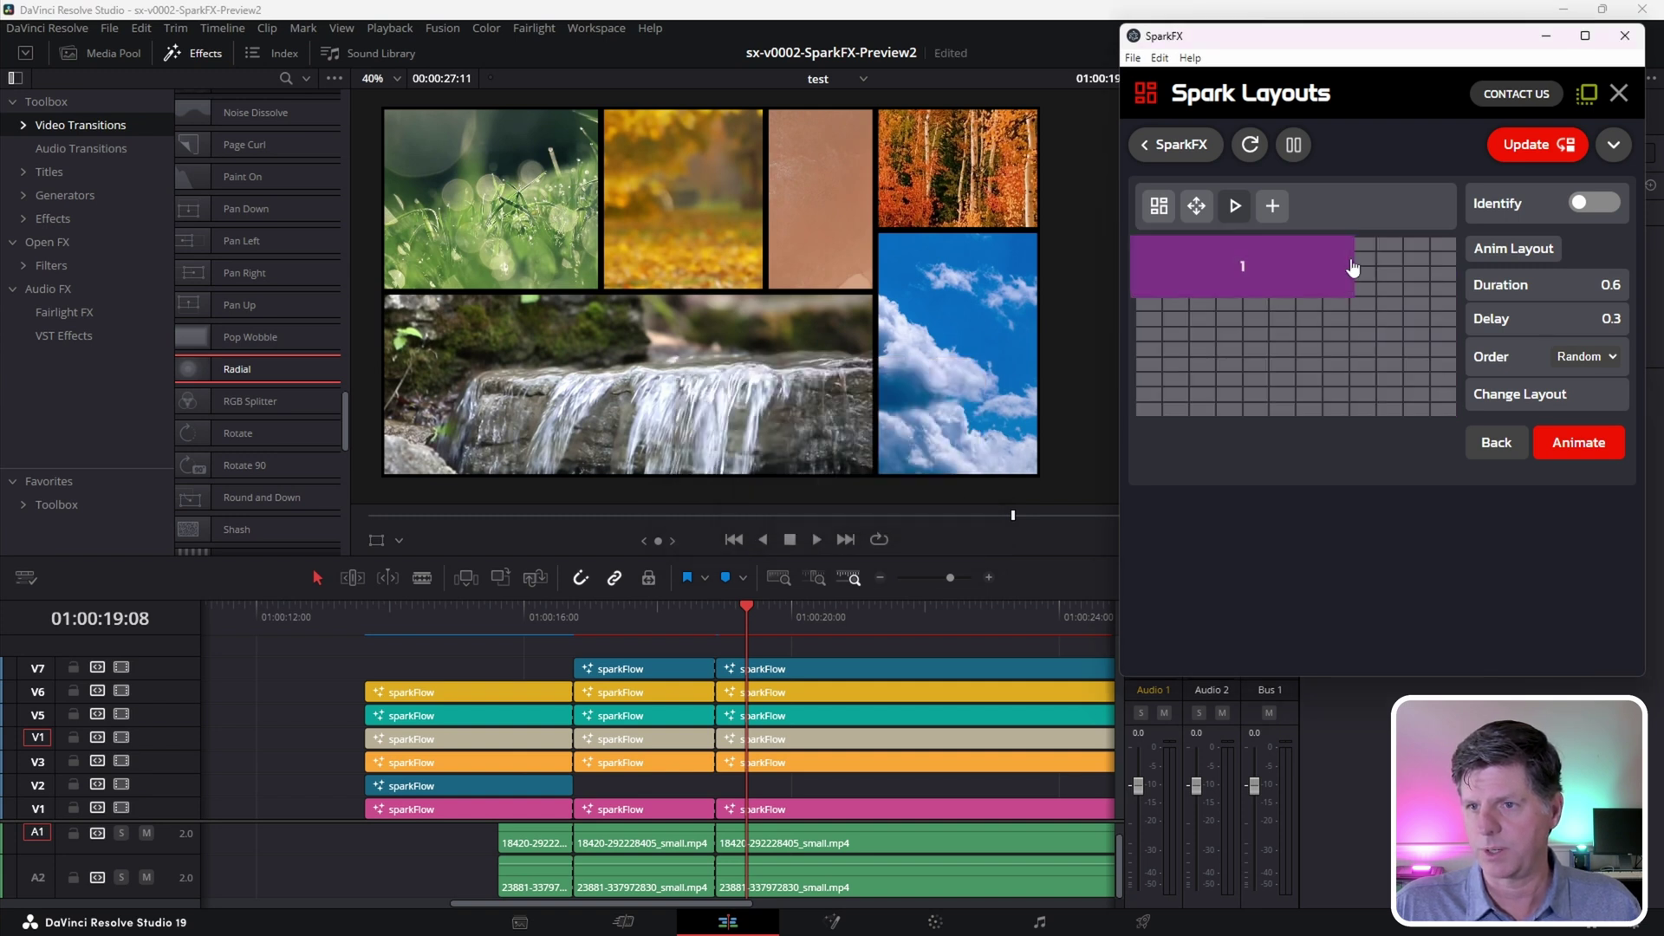
{"action": "left_click_drag", "start_coordinate": [1147, 364], "coordinate": [1257, 408]}
{"action": "left_click_drag", "start_coordinate": [1416, 246], "coordinate": [1447, 410]}
{"action": "left_click_drag", "start_coordinate": [1364, 247], "coordinate": [1392, 412]}
{"action": "left_click_drag", "start_coordinate": [1156, 303], "coordinate": [1342, 362]}
{"action": "left_click_drag", "start_coordinate": [1275, 364], "coordinate": [1345, 412]}
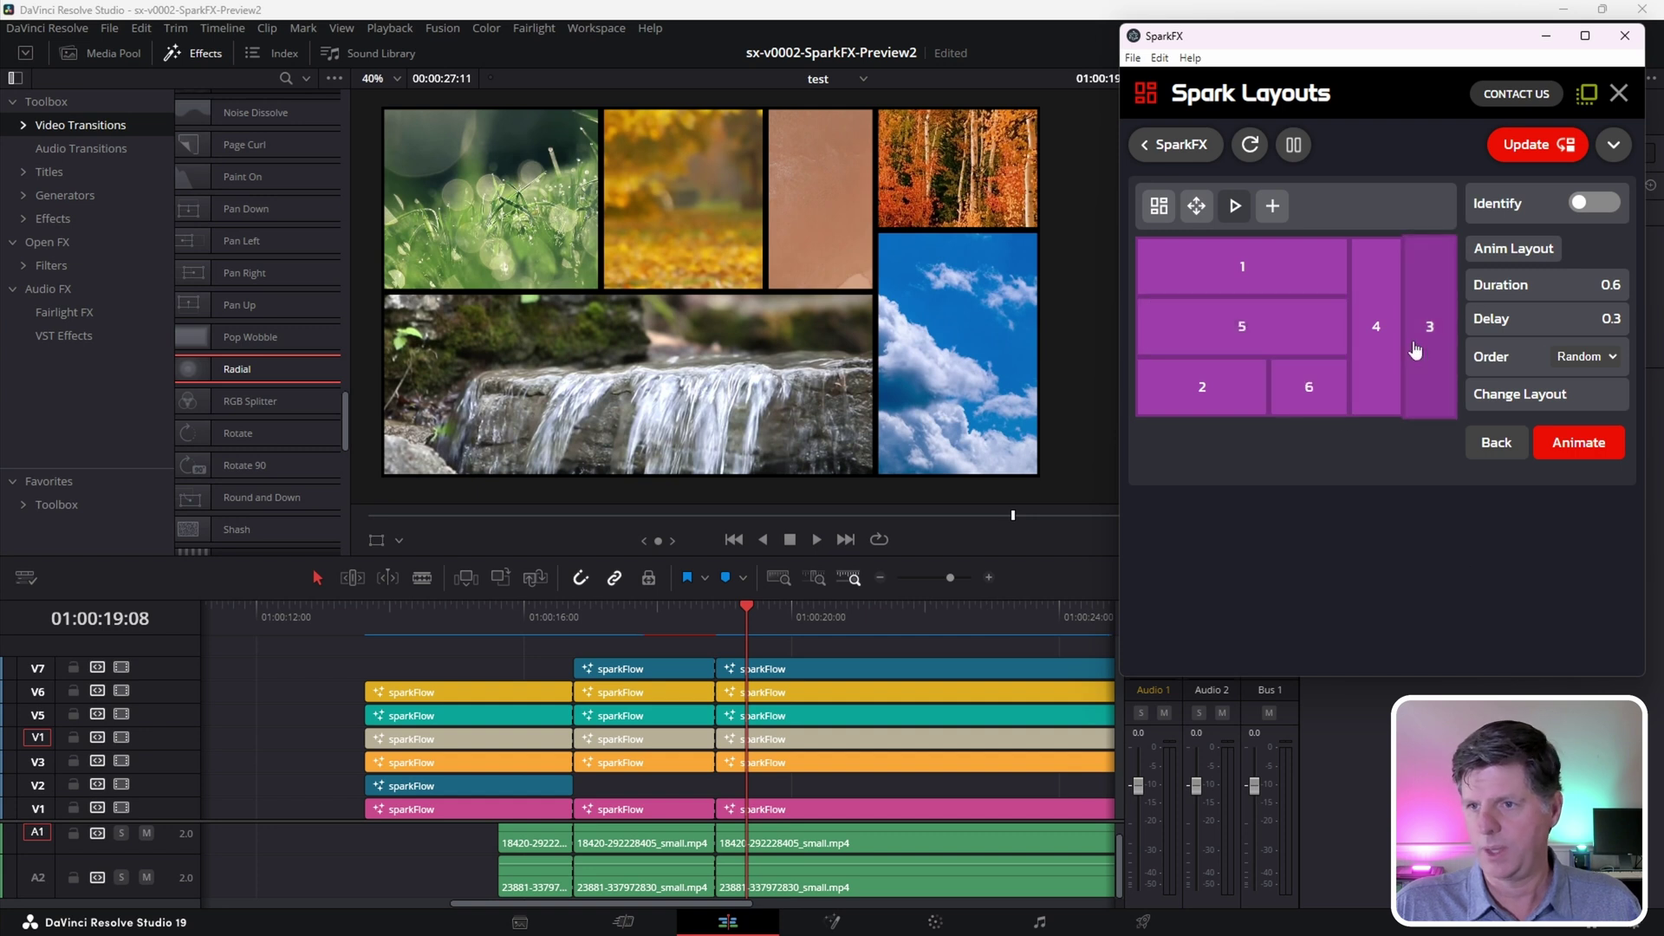
Set the layout animation's Delay to 0 and apply it to the third group
{"action": "left_click", "coordinate": [1504, 327]}
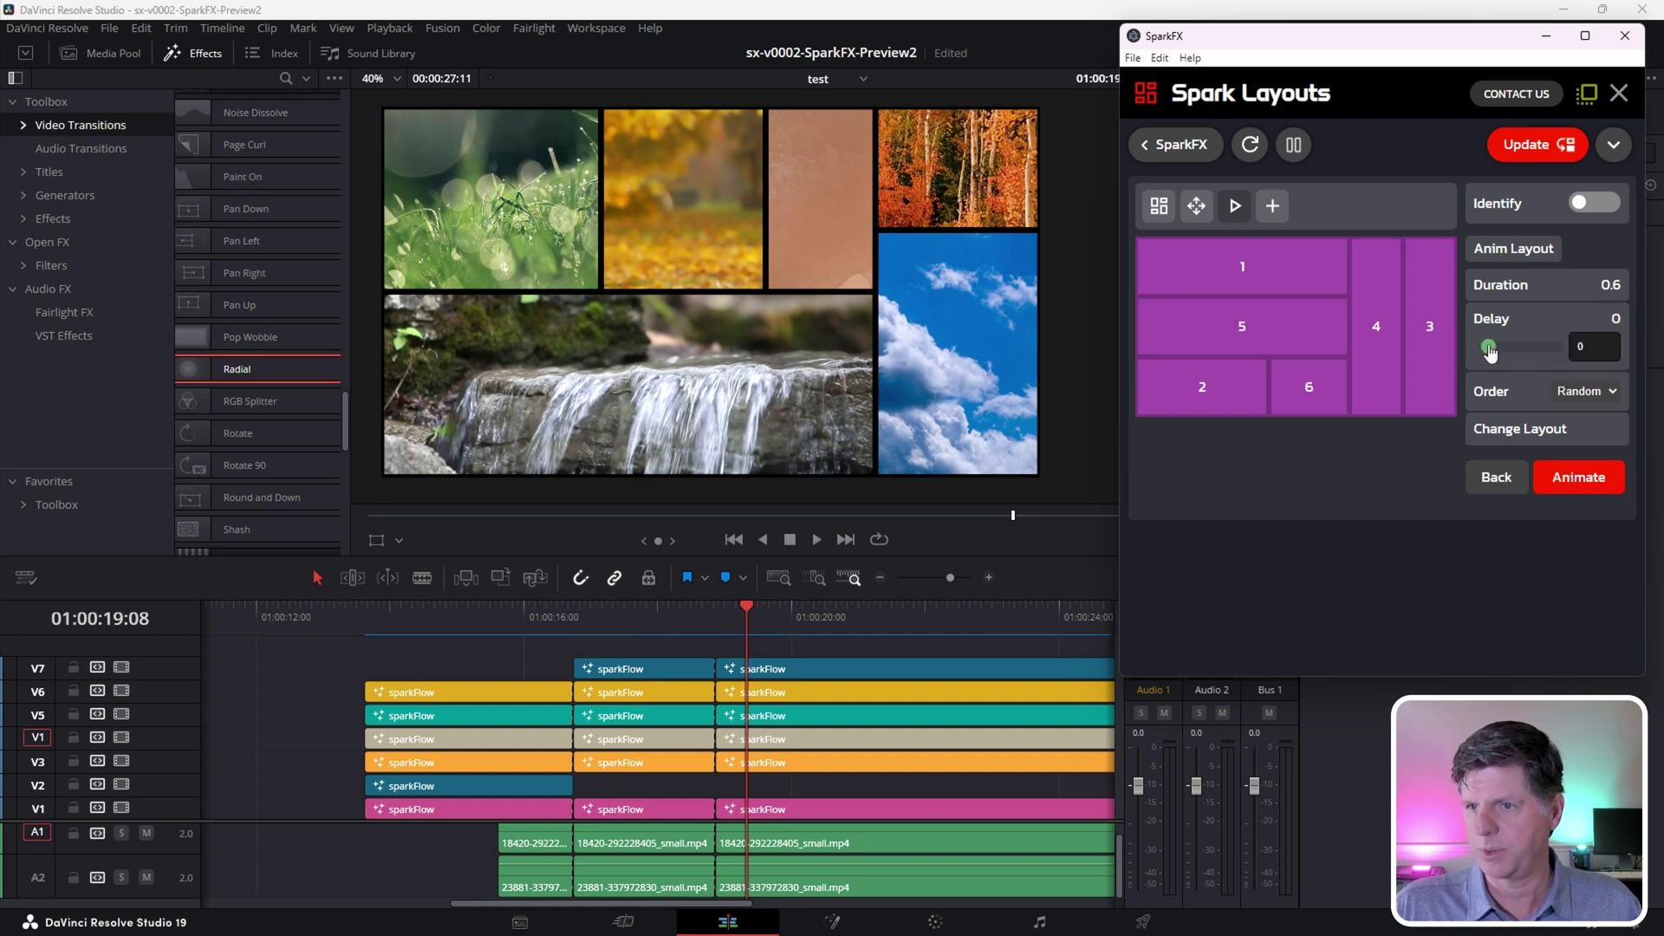
{"action": "left_click", "coordinate": [1601, 482]}
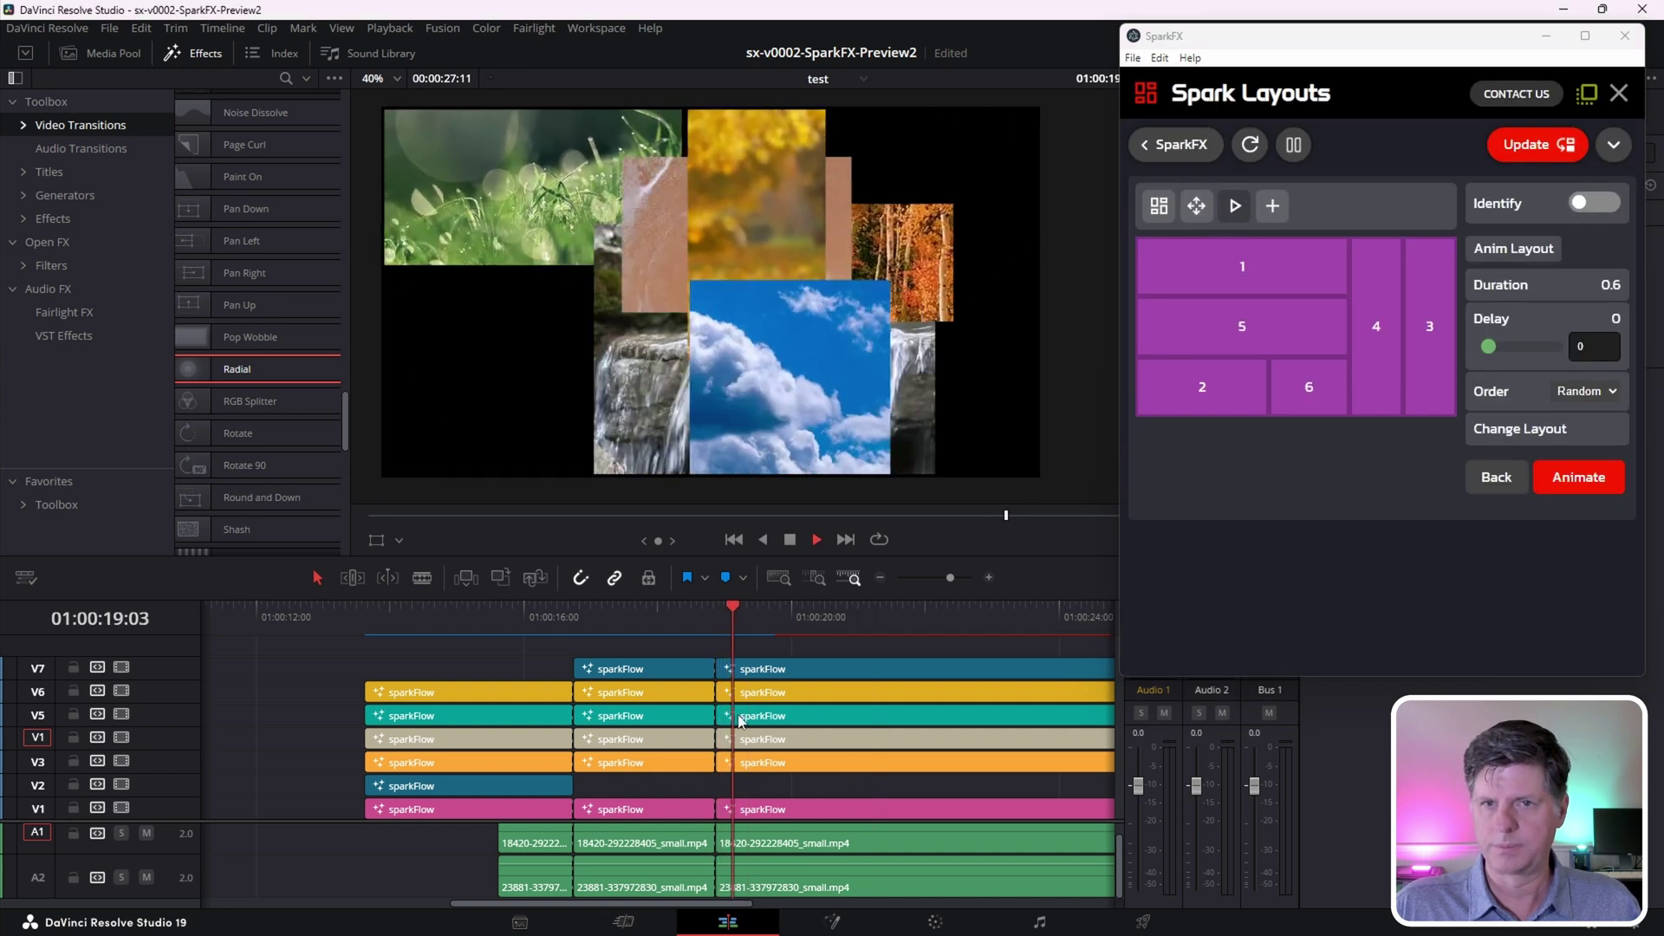
Split all the clips at 01:00:20:13 and place the playhead over the fourth group at 01:00:21:05
{"action": "left_click_drag", "start_coordinate": [782, 619], "coordinate": [829, 620]}
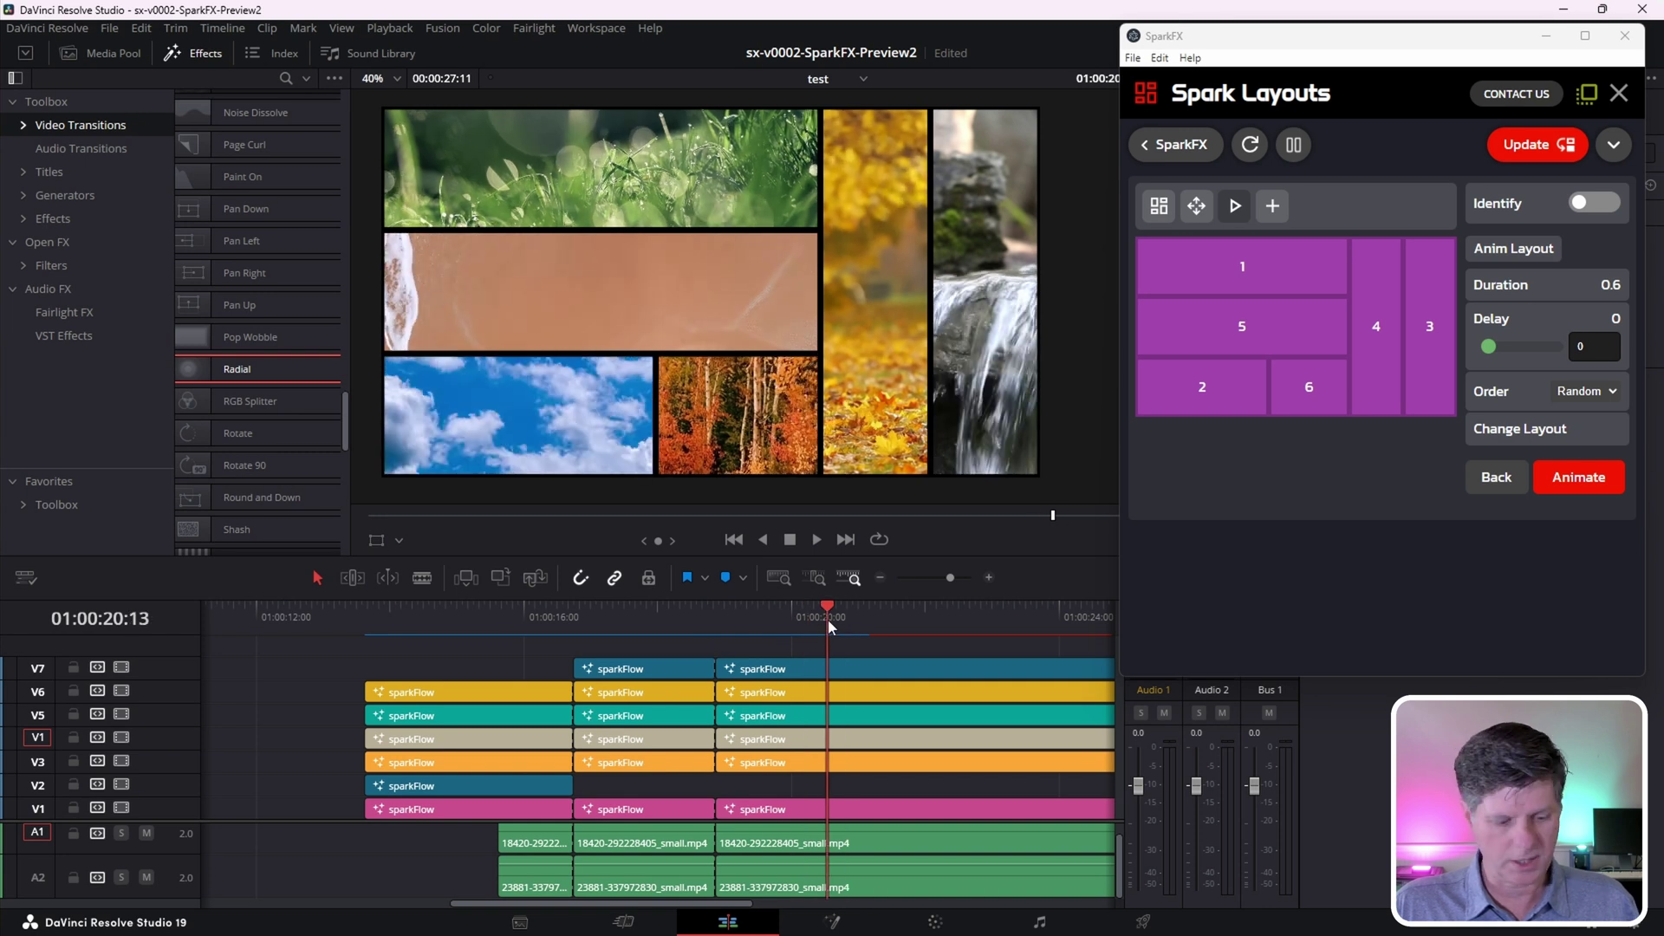
{"action": "key", "text": "ctrl+b"}
{"action": "left_click", "coordinate": [872, 608]}
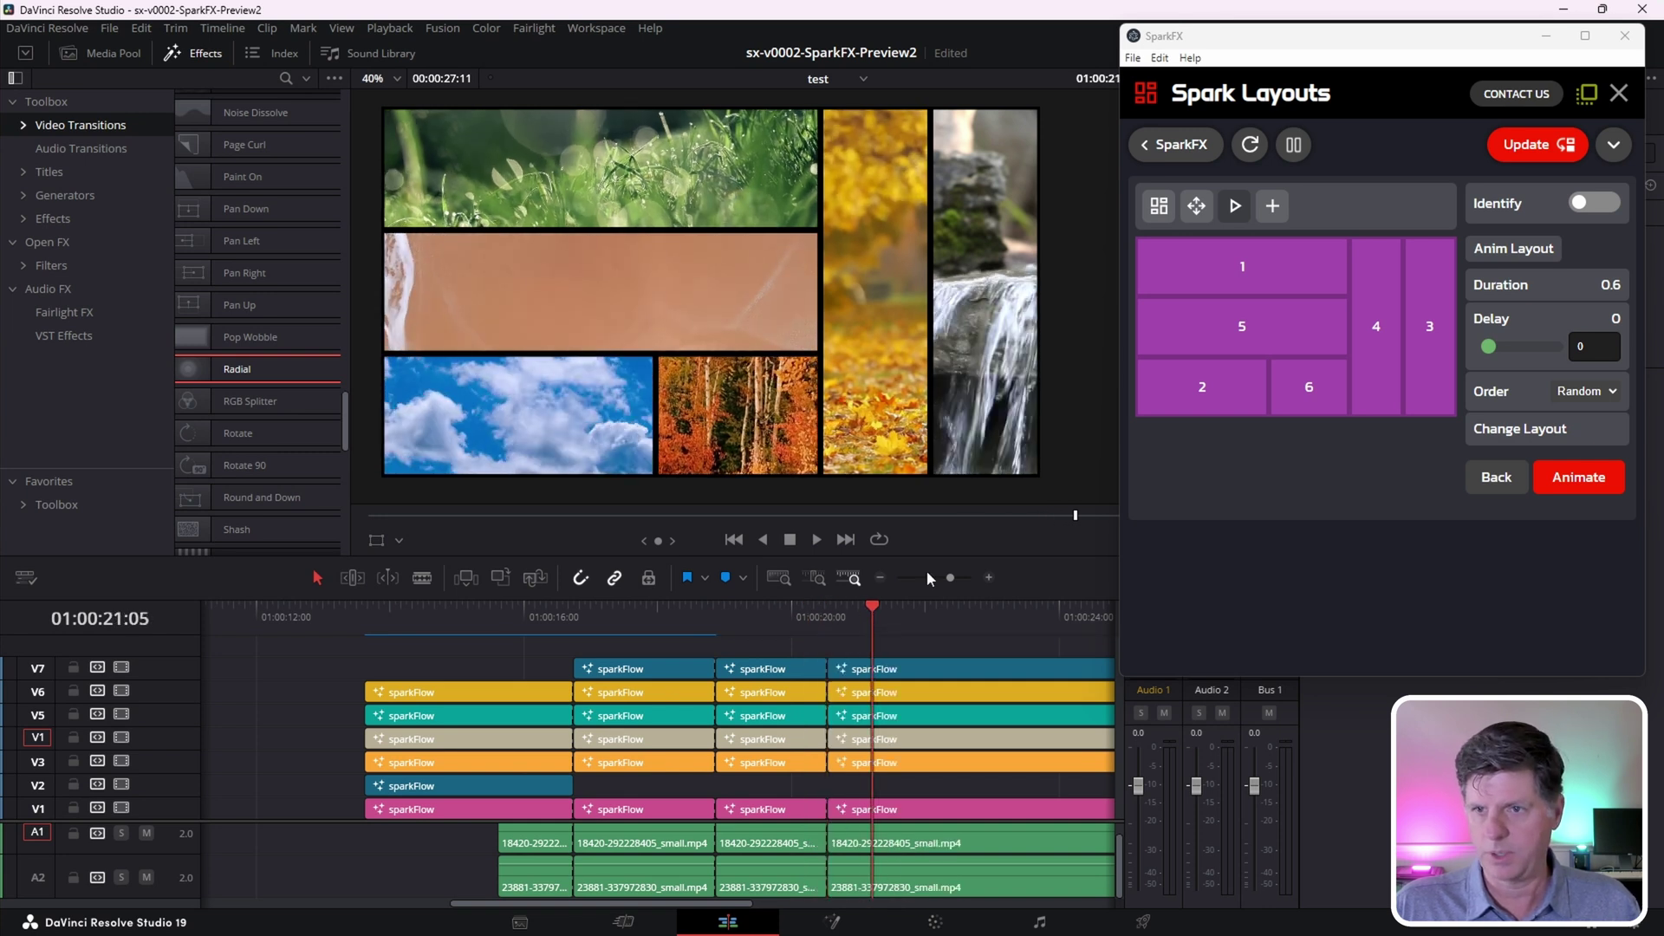
Change the section index of the middle band from 5 to 3 and of the tall column 4 to 1
{"action": "left_click", "coordinate": [1255, 325]}
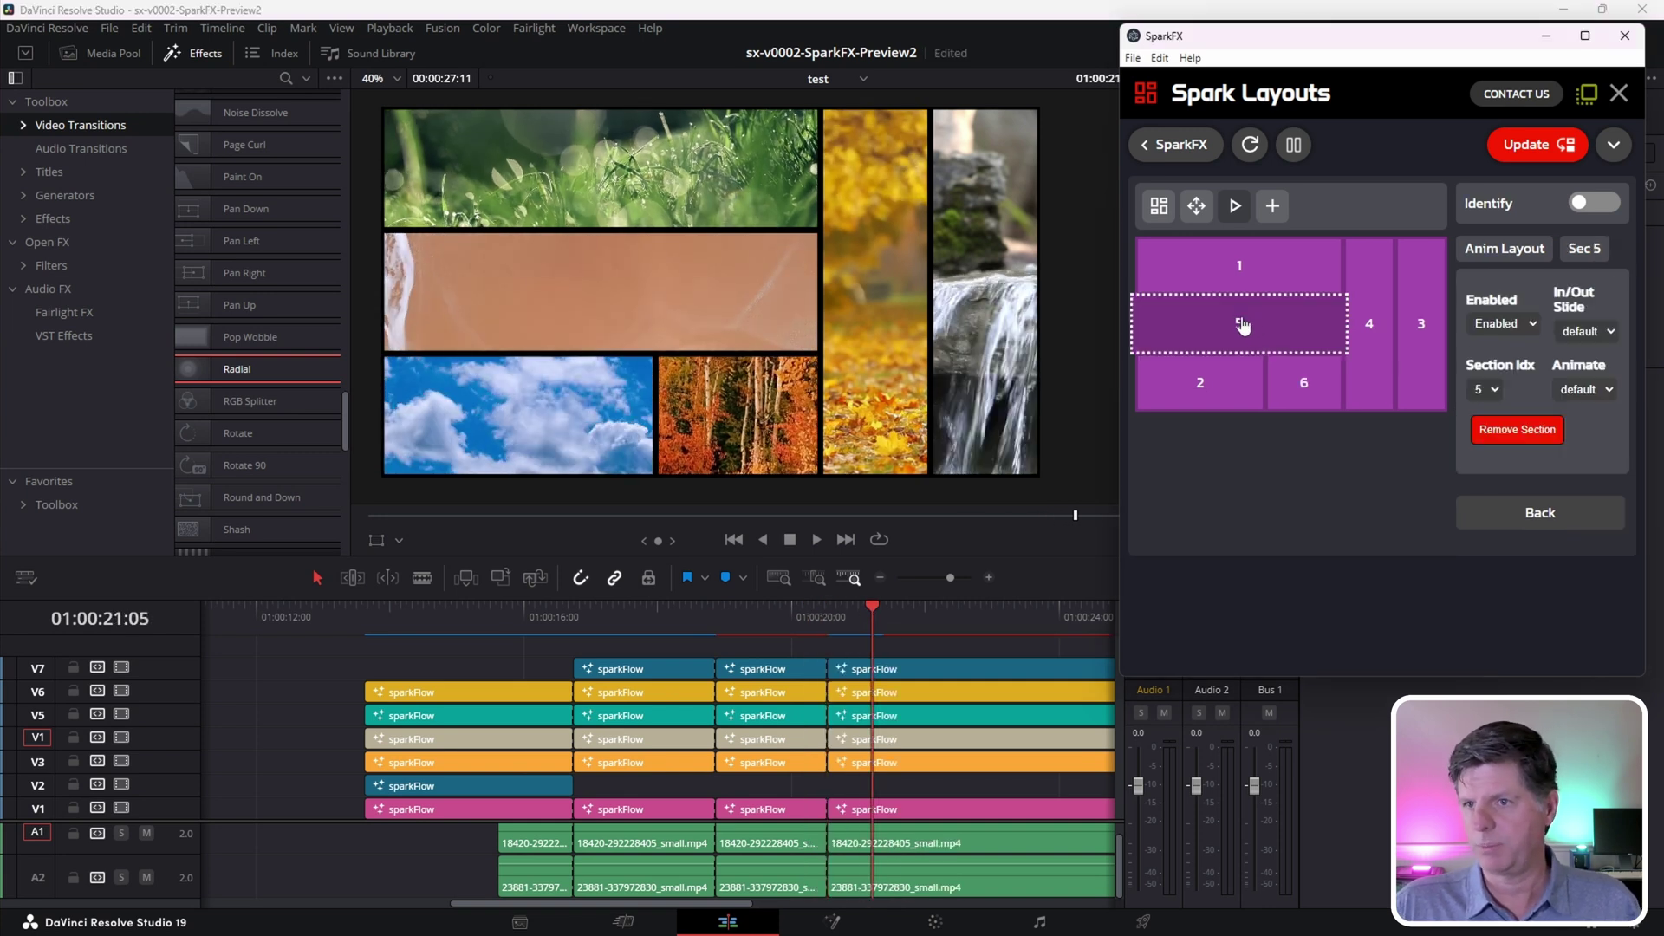
{"action": "left_click", "coordinate": [1485, 392]}
{"action": "left_click", "coordinate": [1480, 437]}
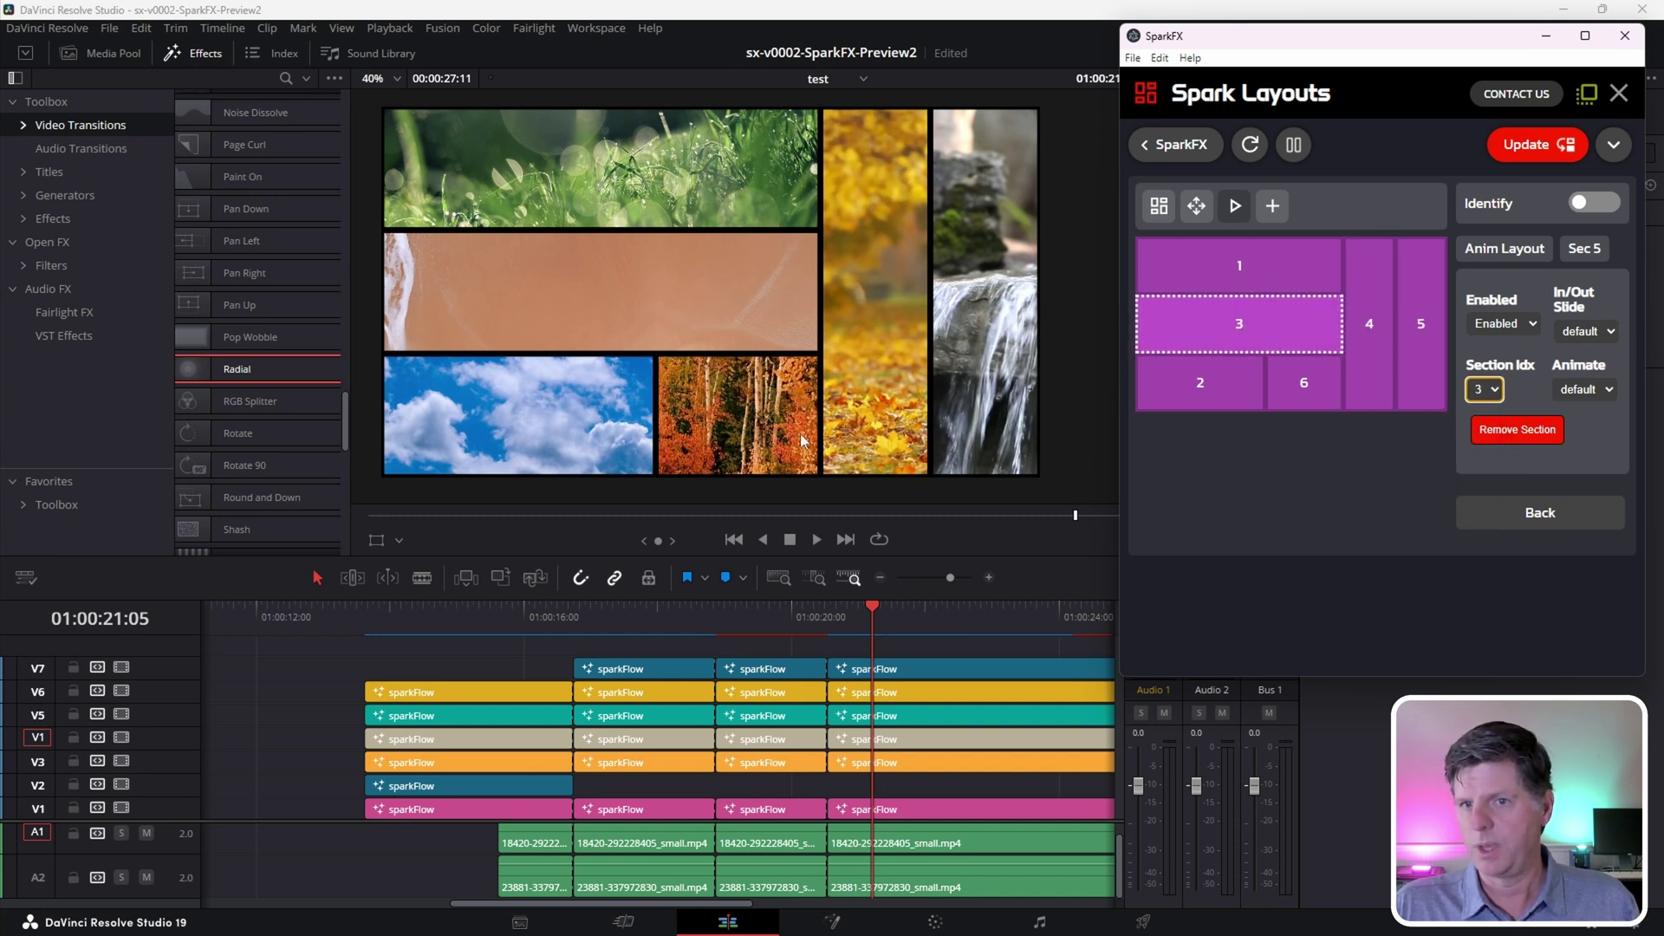
{"action": "left_click", "coordinate": [1368, 349]}
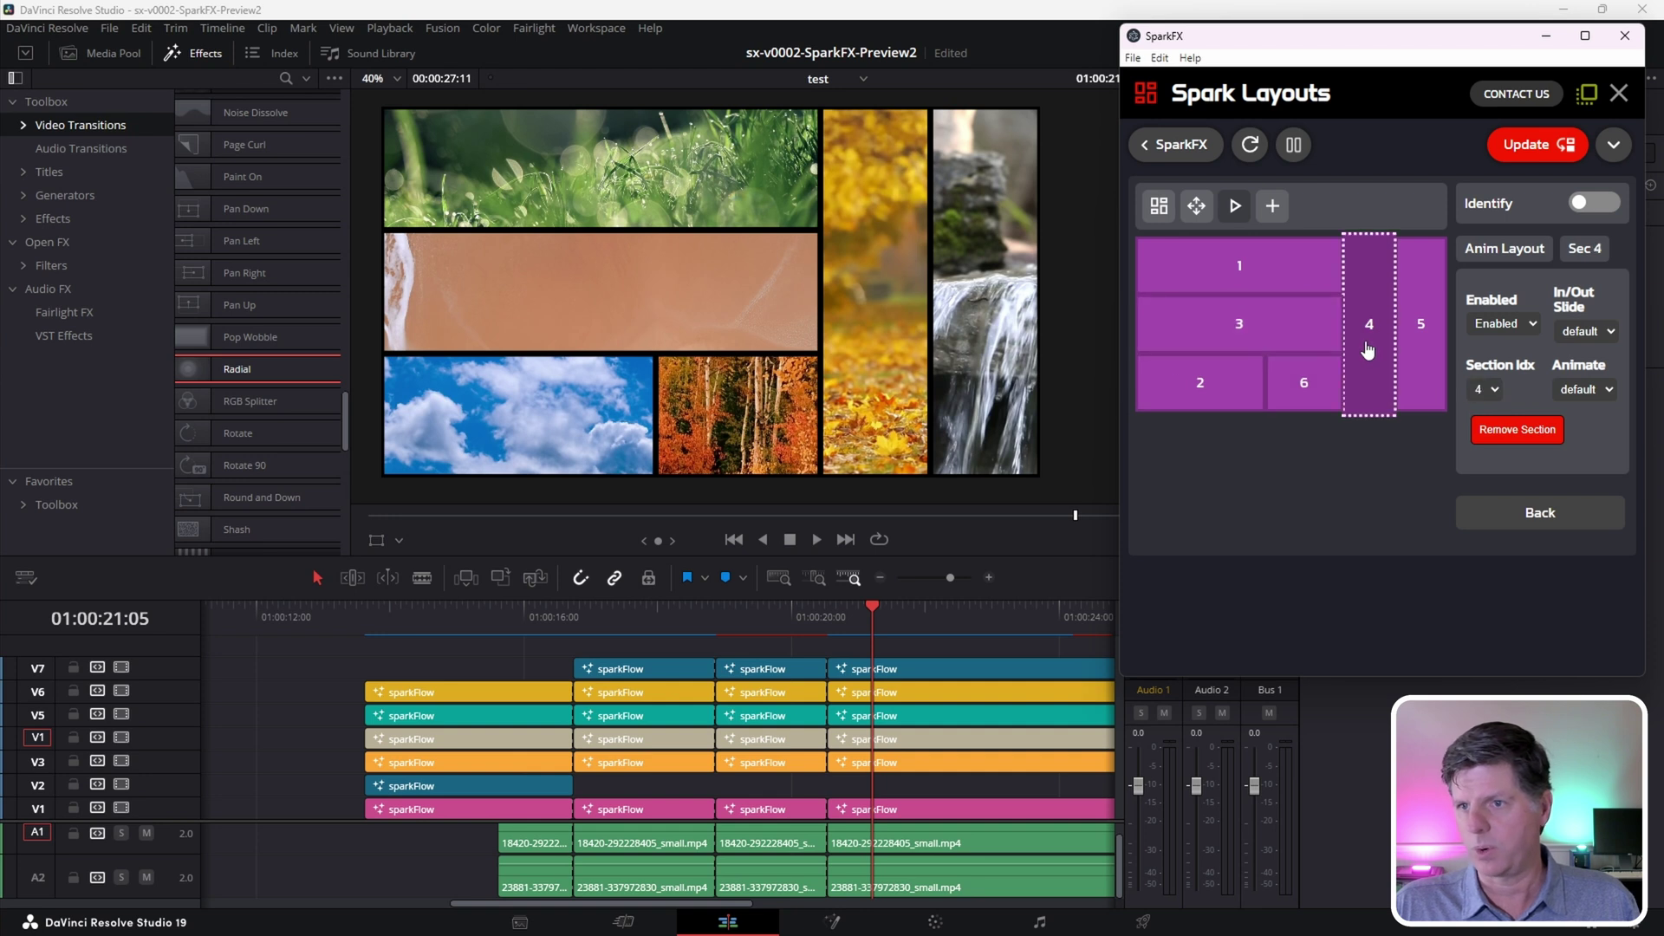
{"action": "left_click", "coordinate": [1488, 417]}
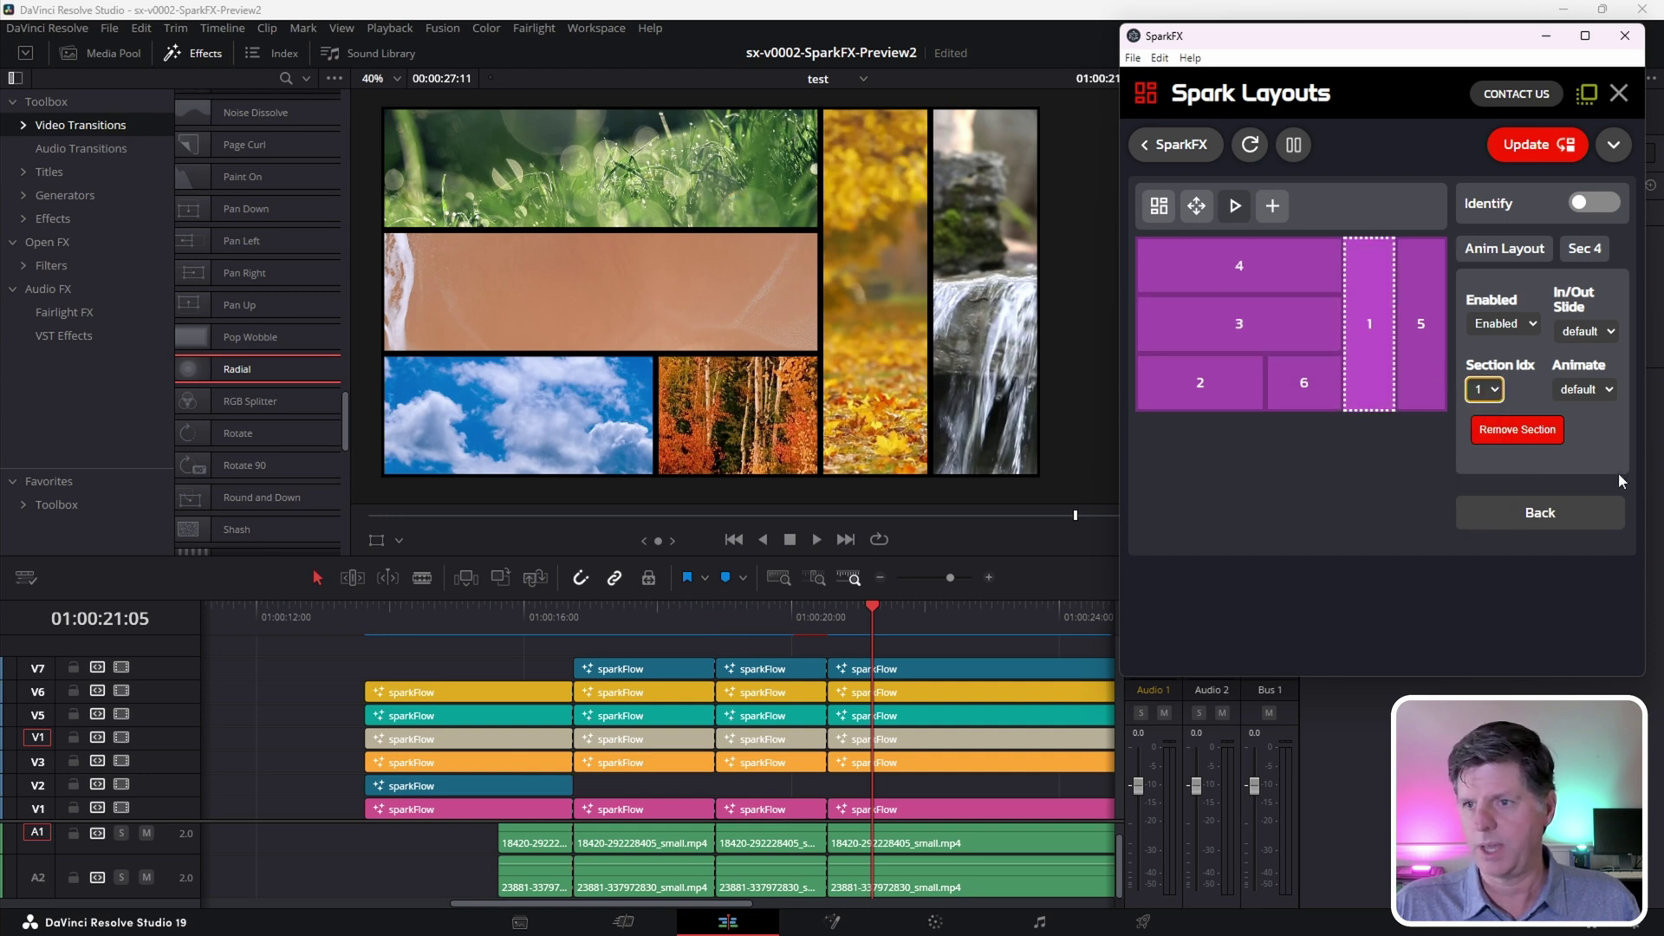
{"action": "left_click", "coordinate": [1540, 512]}
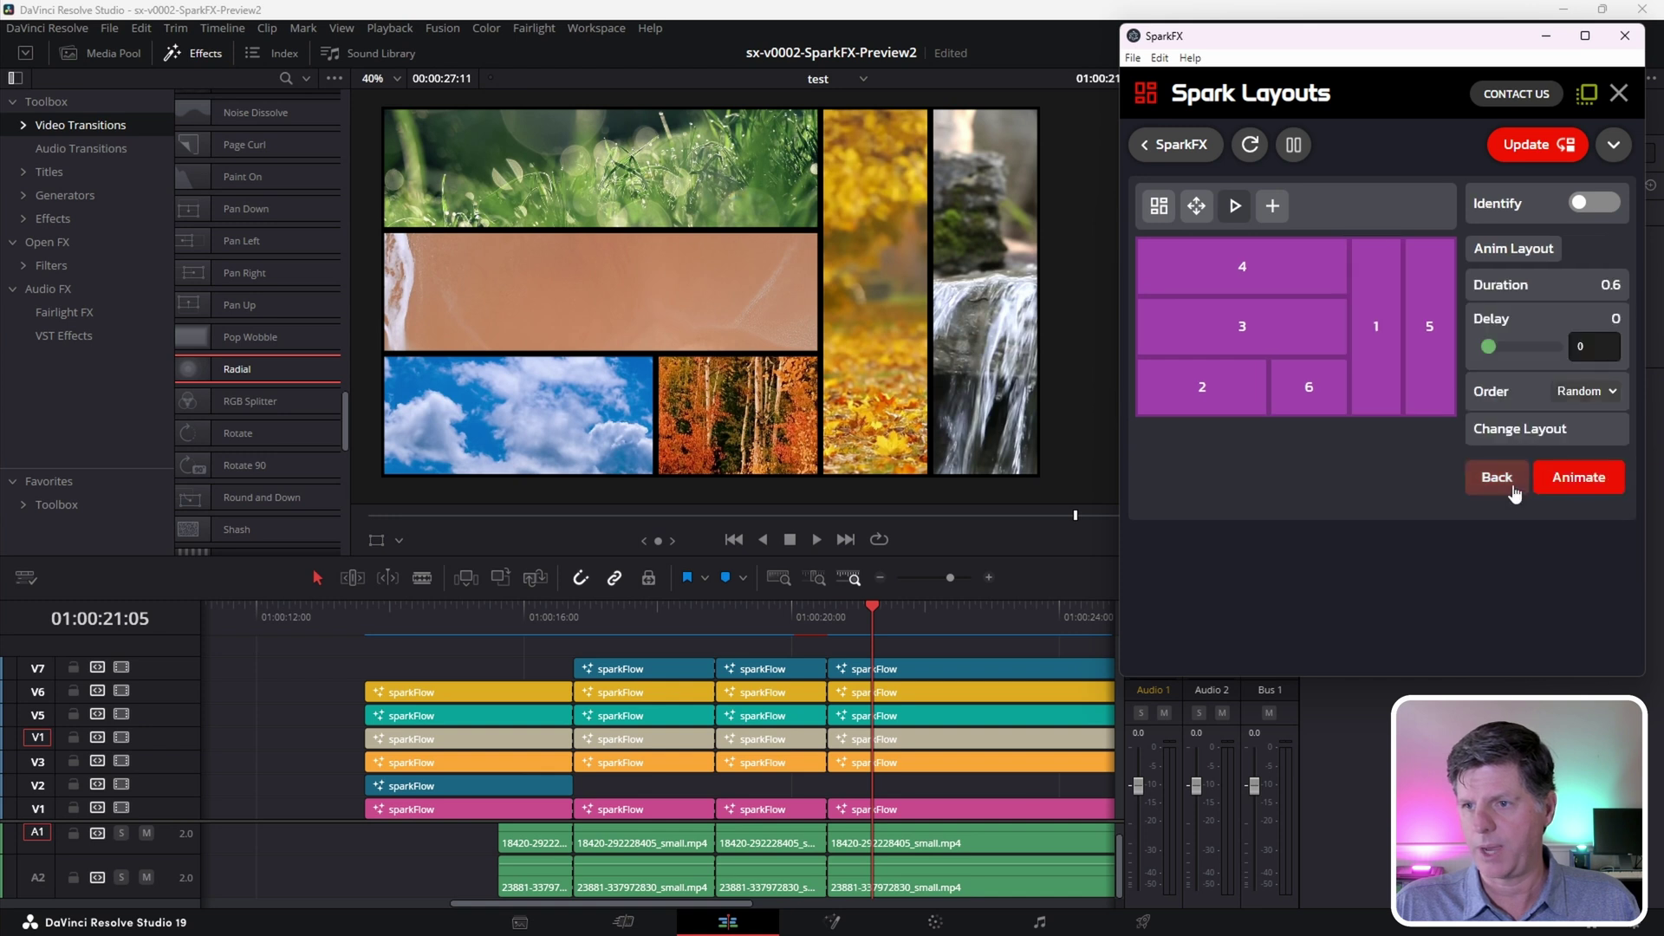
Apply the swapped-section layout animation to the fourth group, play it back and scrub to 01:00:20:22
{"action": "left_click", "coordinate": [1579, 479]}
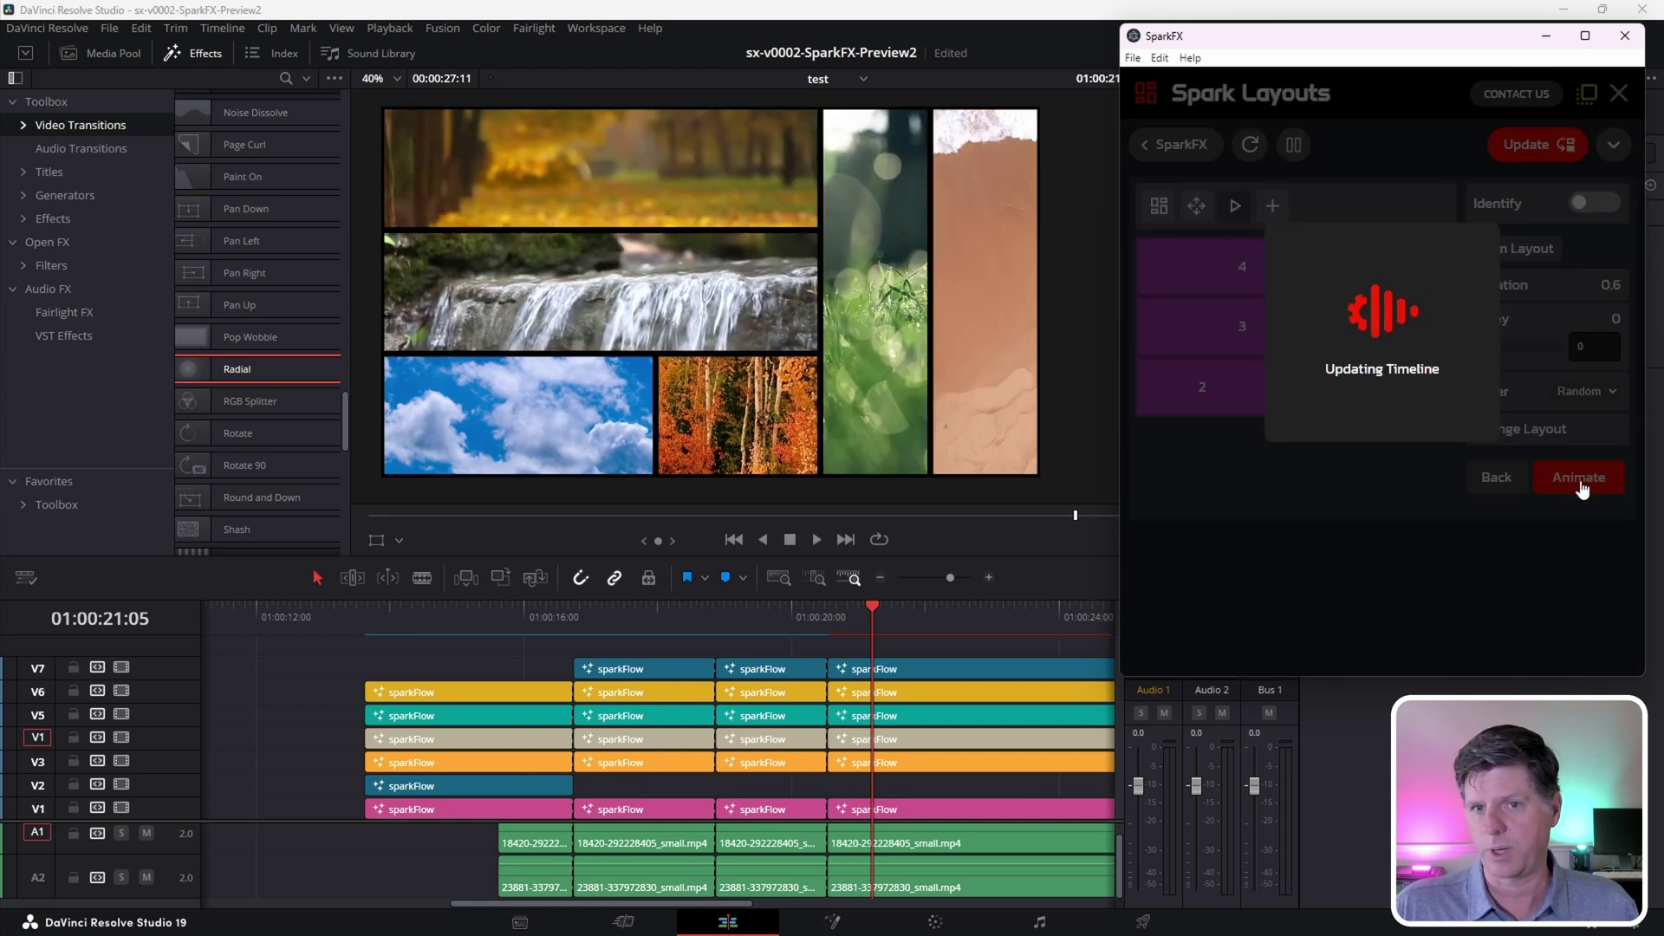
{"action": "key", "text": "space"}
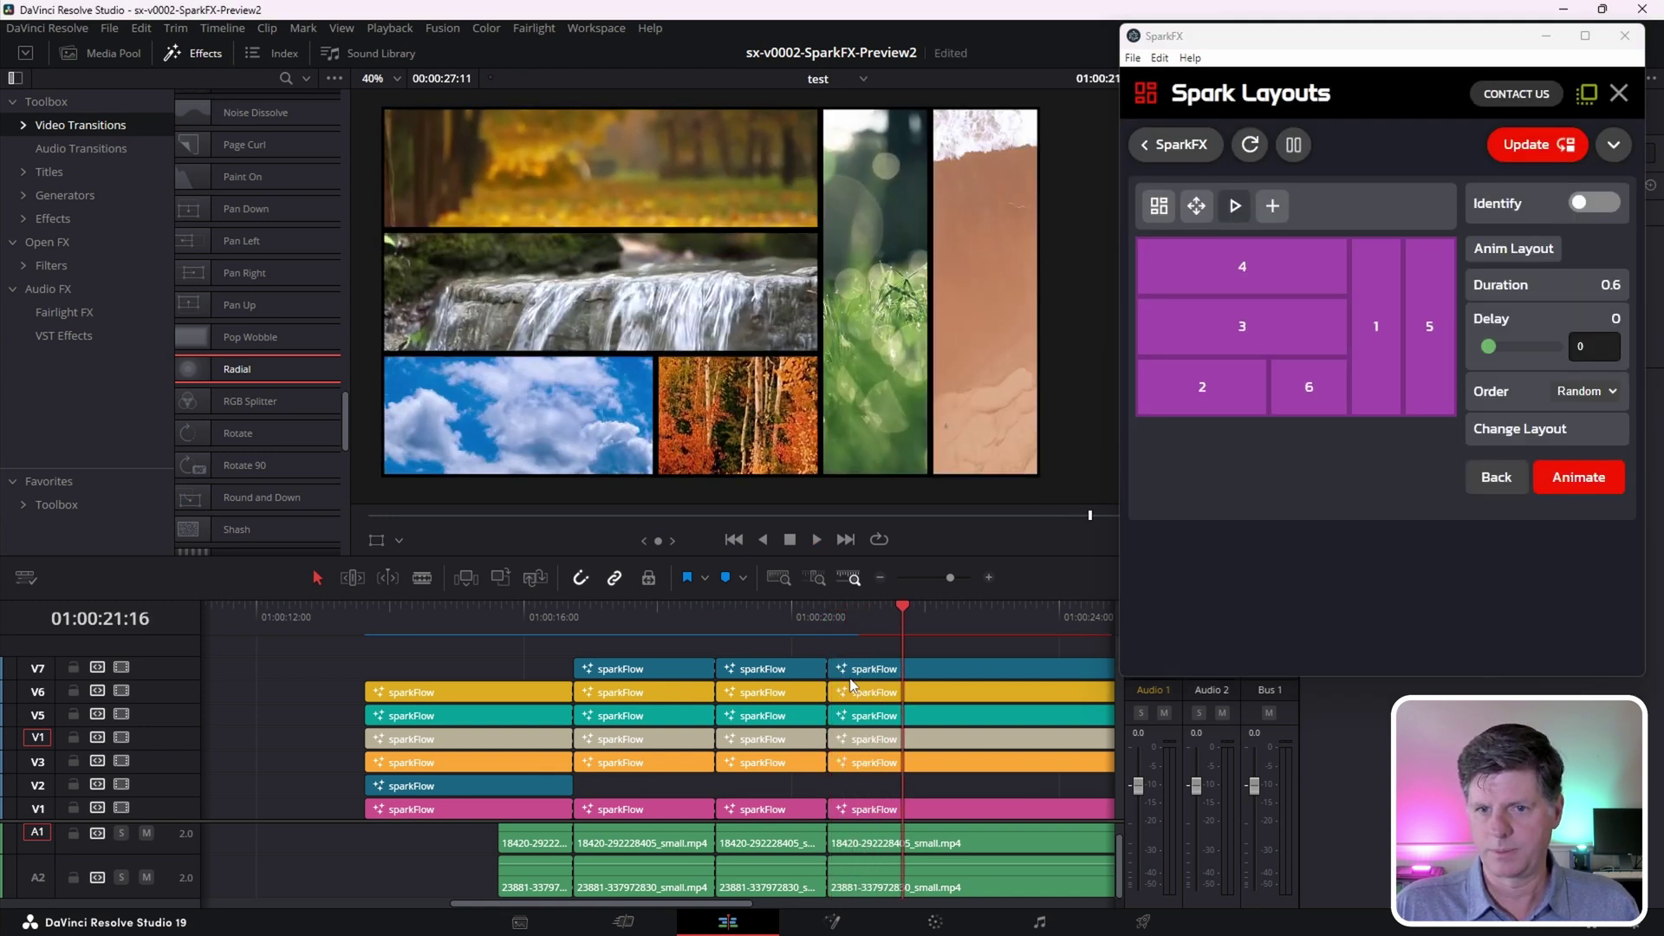
{"action": "left_click", "coordinate": [853, 617]}
Set the layout animation's Delay to 0.19 and Duration to 0.4, and raise the fourth group's V3 clip to V8
{"action": "left_click", "coordinate": [1488, 348]}
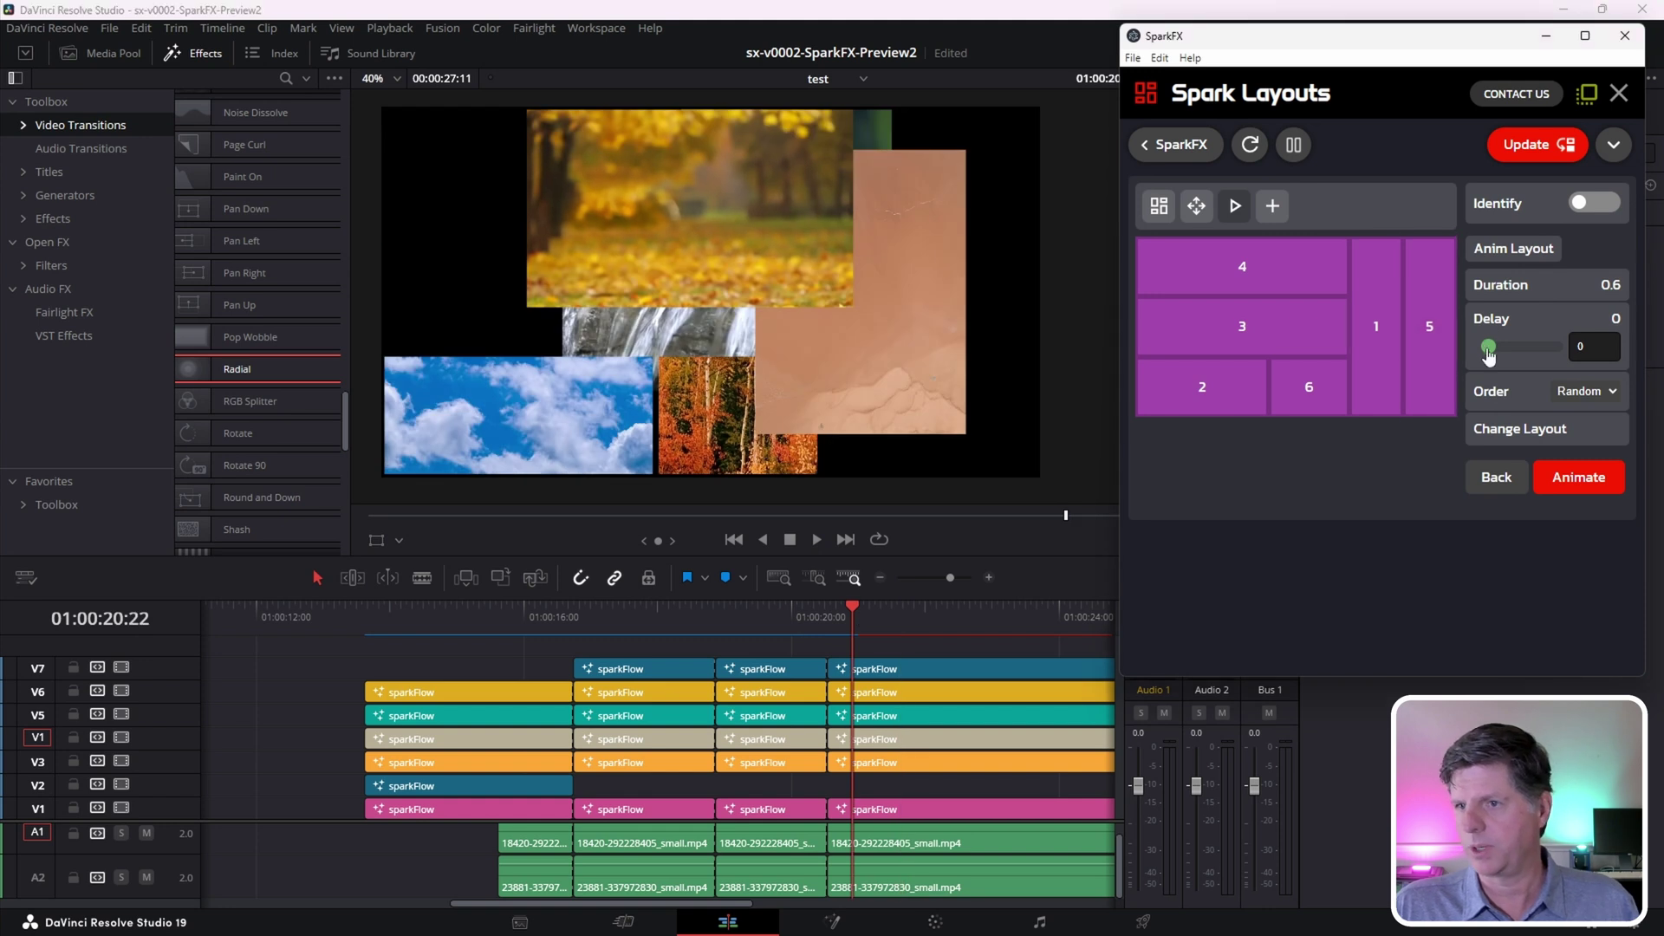
{"action": "left_click", "coordinate": [1612, 295]}
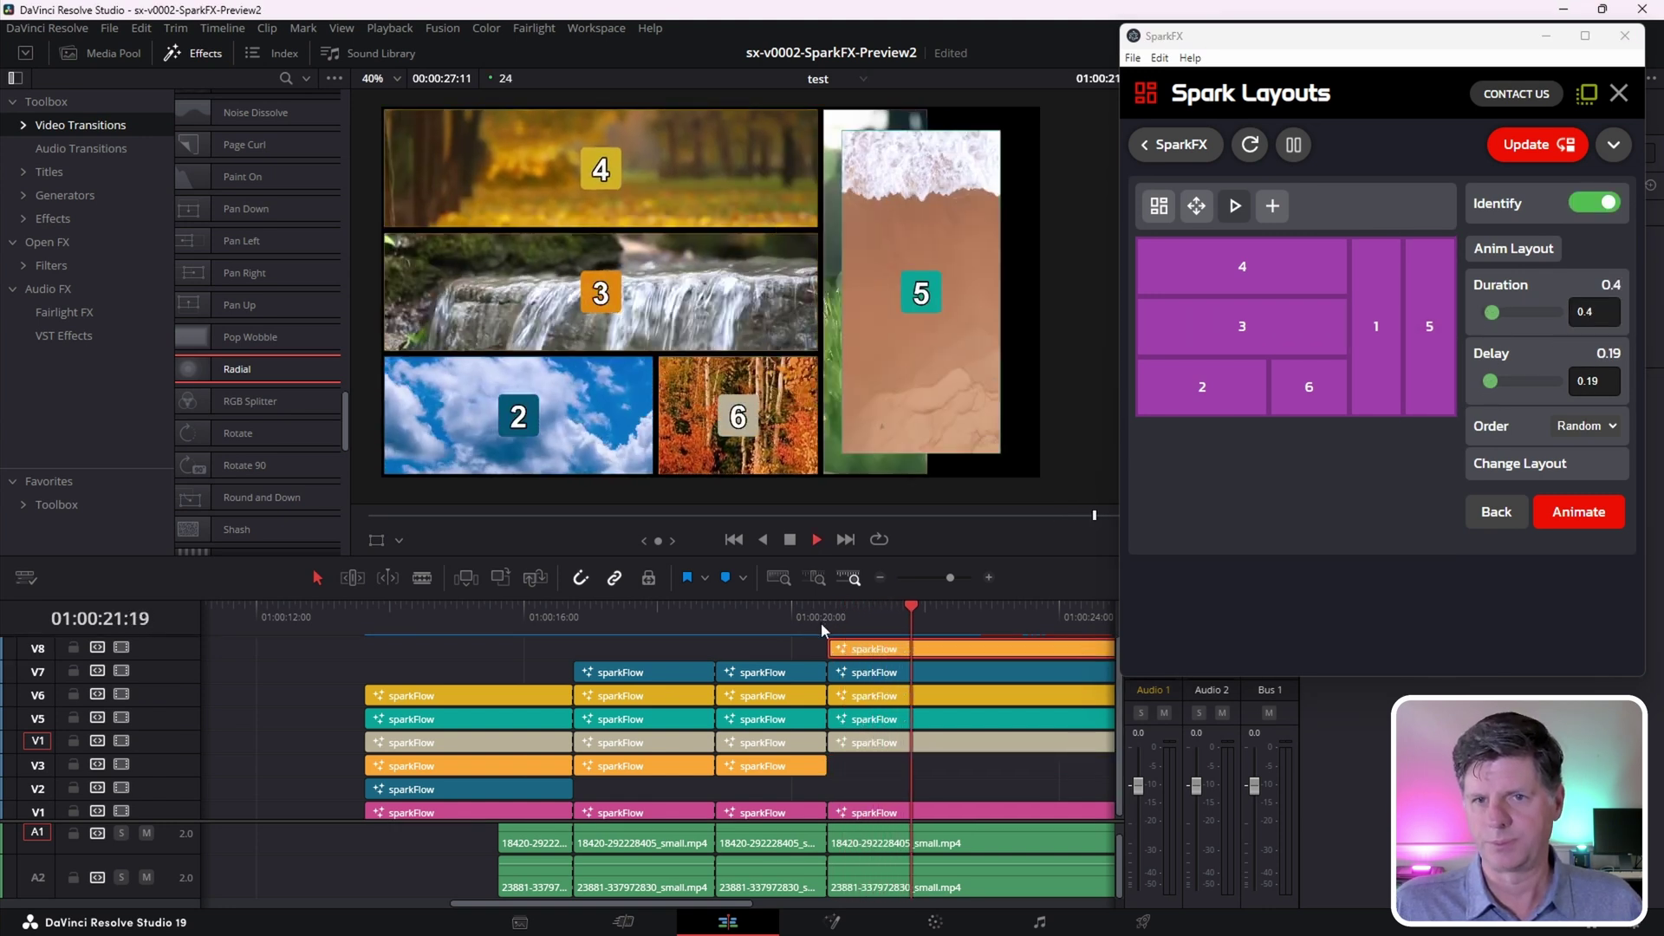
Split all the clips at 01:00:22:07 and place the playhead over the fifth group at 01:00:22:21
{"action": "left_click", "coordinate": [945, 619]}
{"action": "key", "text": "ctrl+b"}
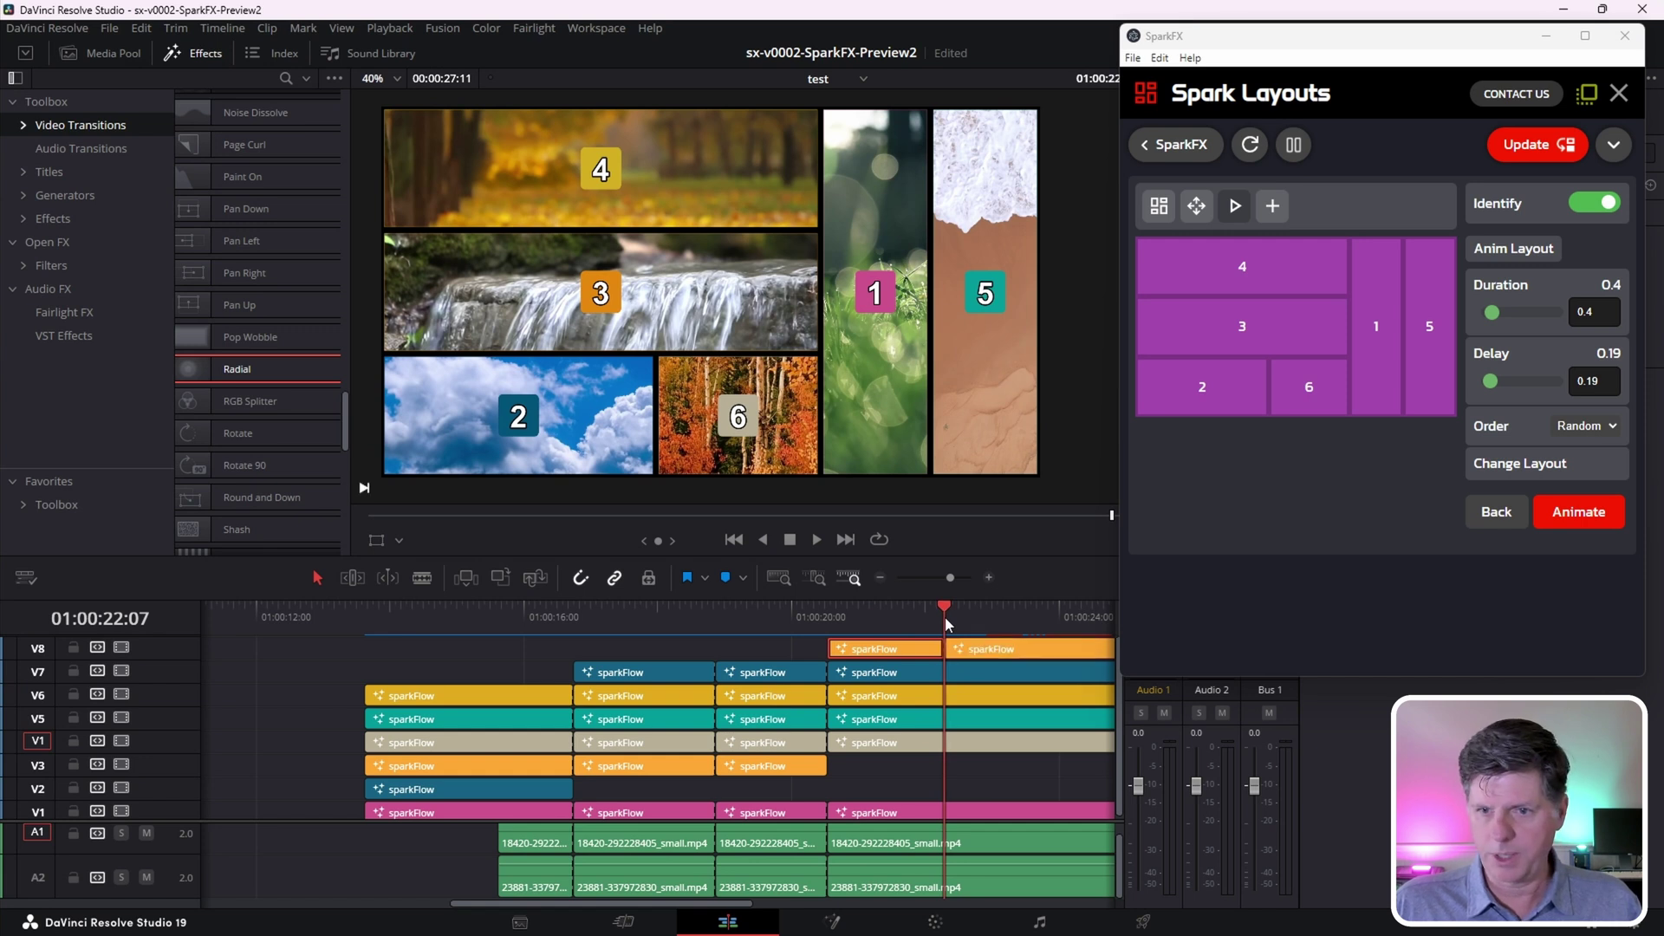
{"action": "left_click", "coordinate": [956, 618]}
{"action": "left_click", "coordinate": [943, 605]}
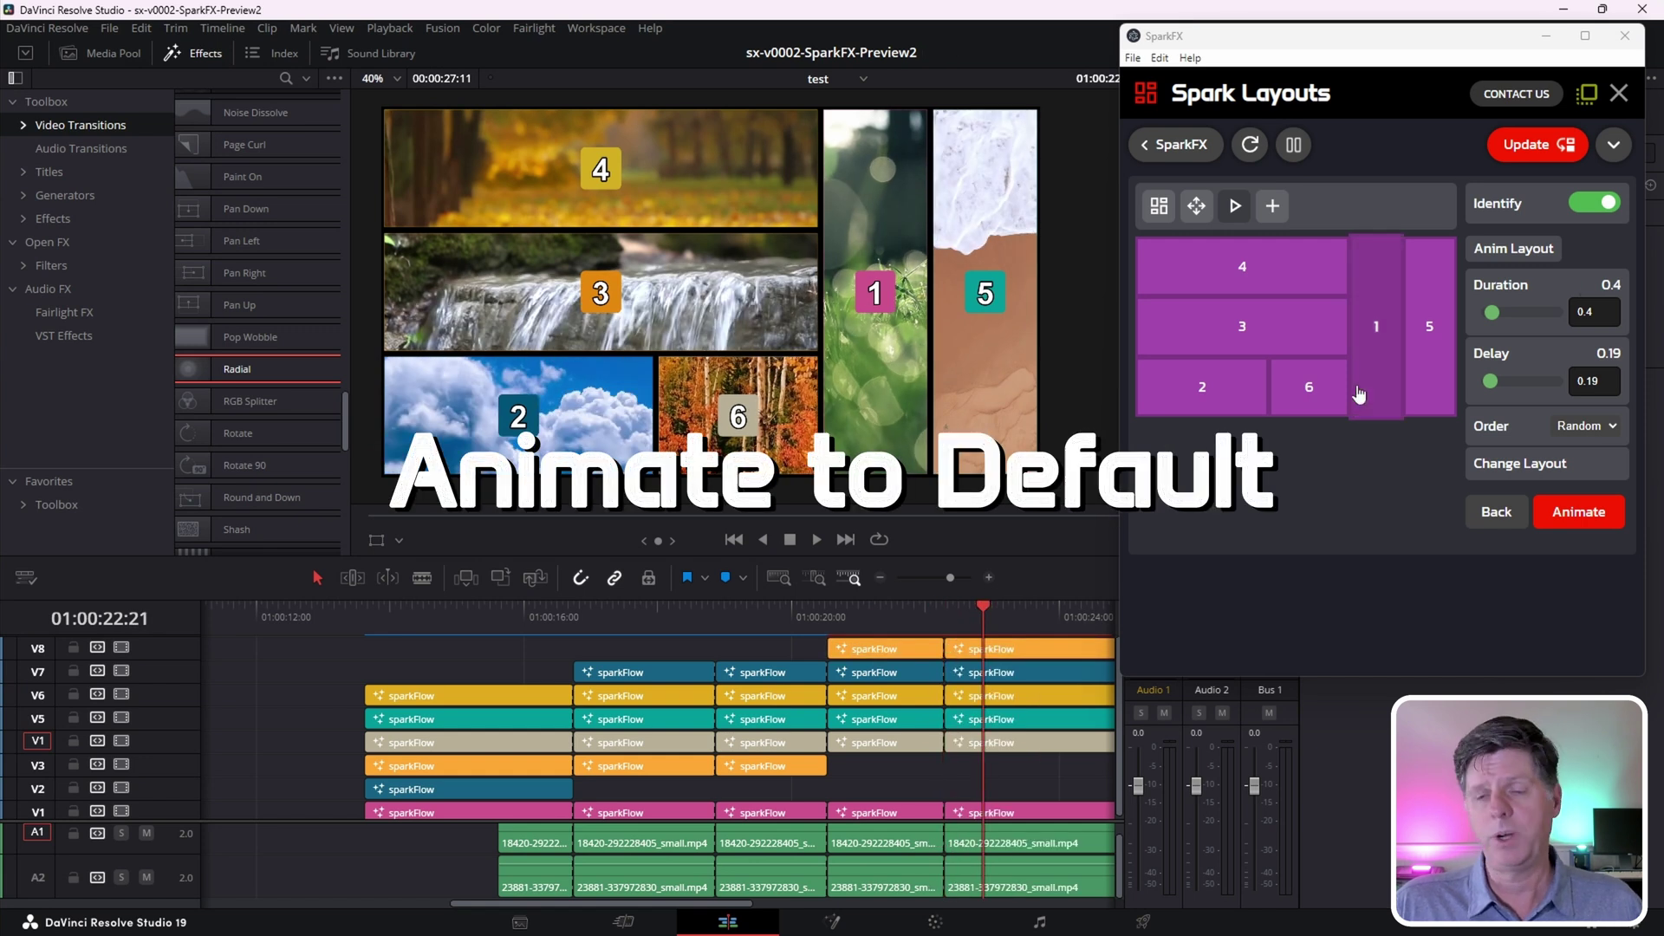
Switch the target to Default Layout, apply the animation to the fifth group, and play it back from 01:00:22:07
{"action": "left_click", "coordinate": [1524, 469]}
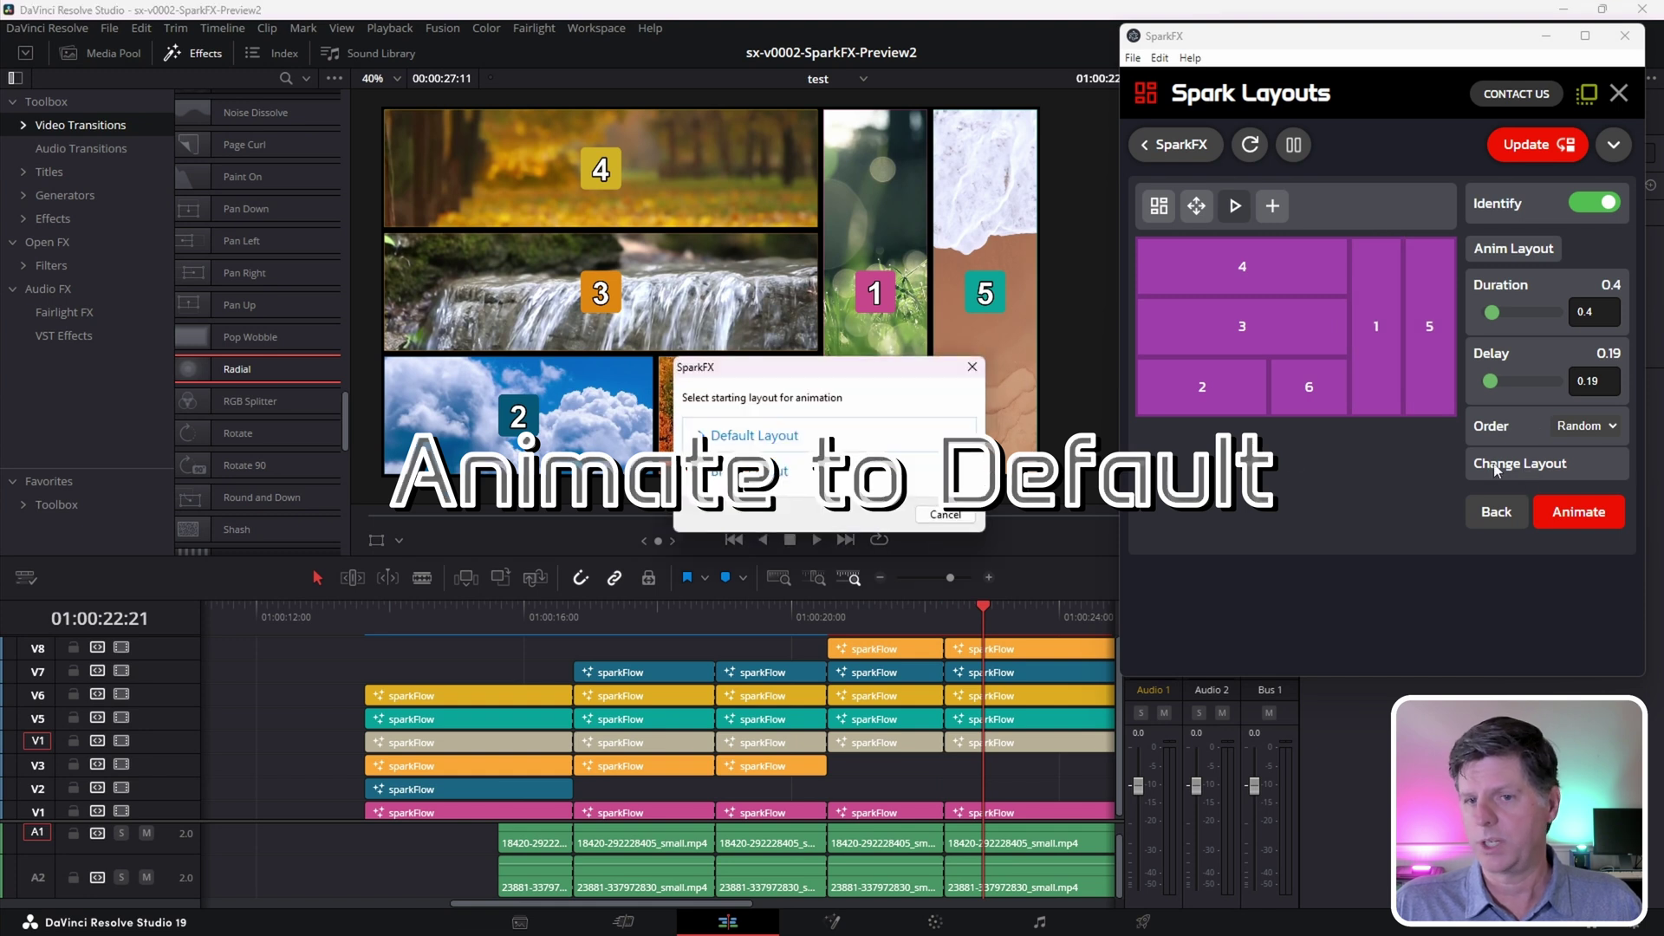
{"action": "left_click", "coordinate": [752, 442]}
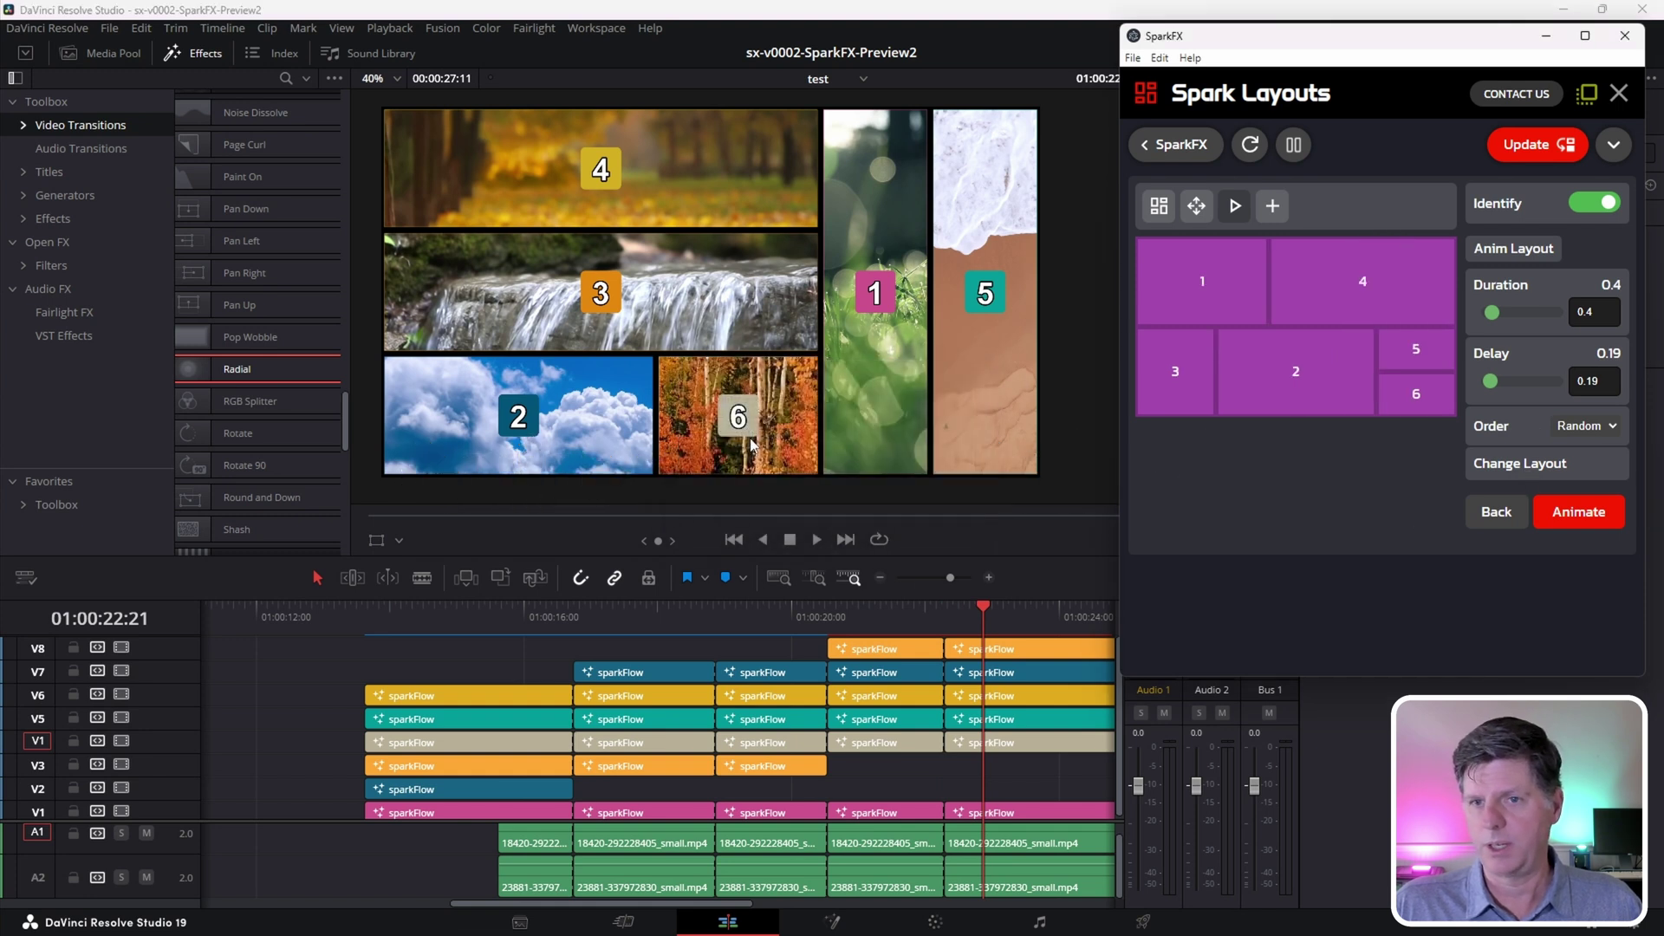
{"action": "left_click", "coordinate": [1574, 513]}
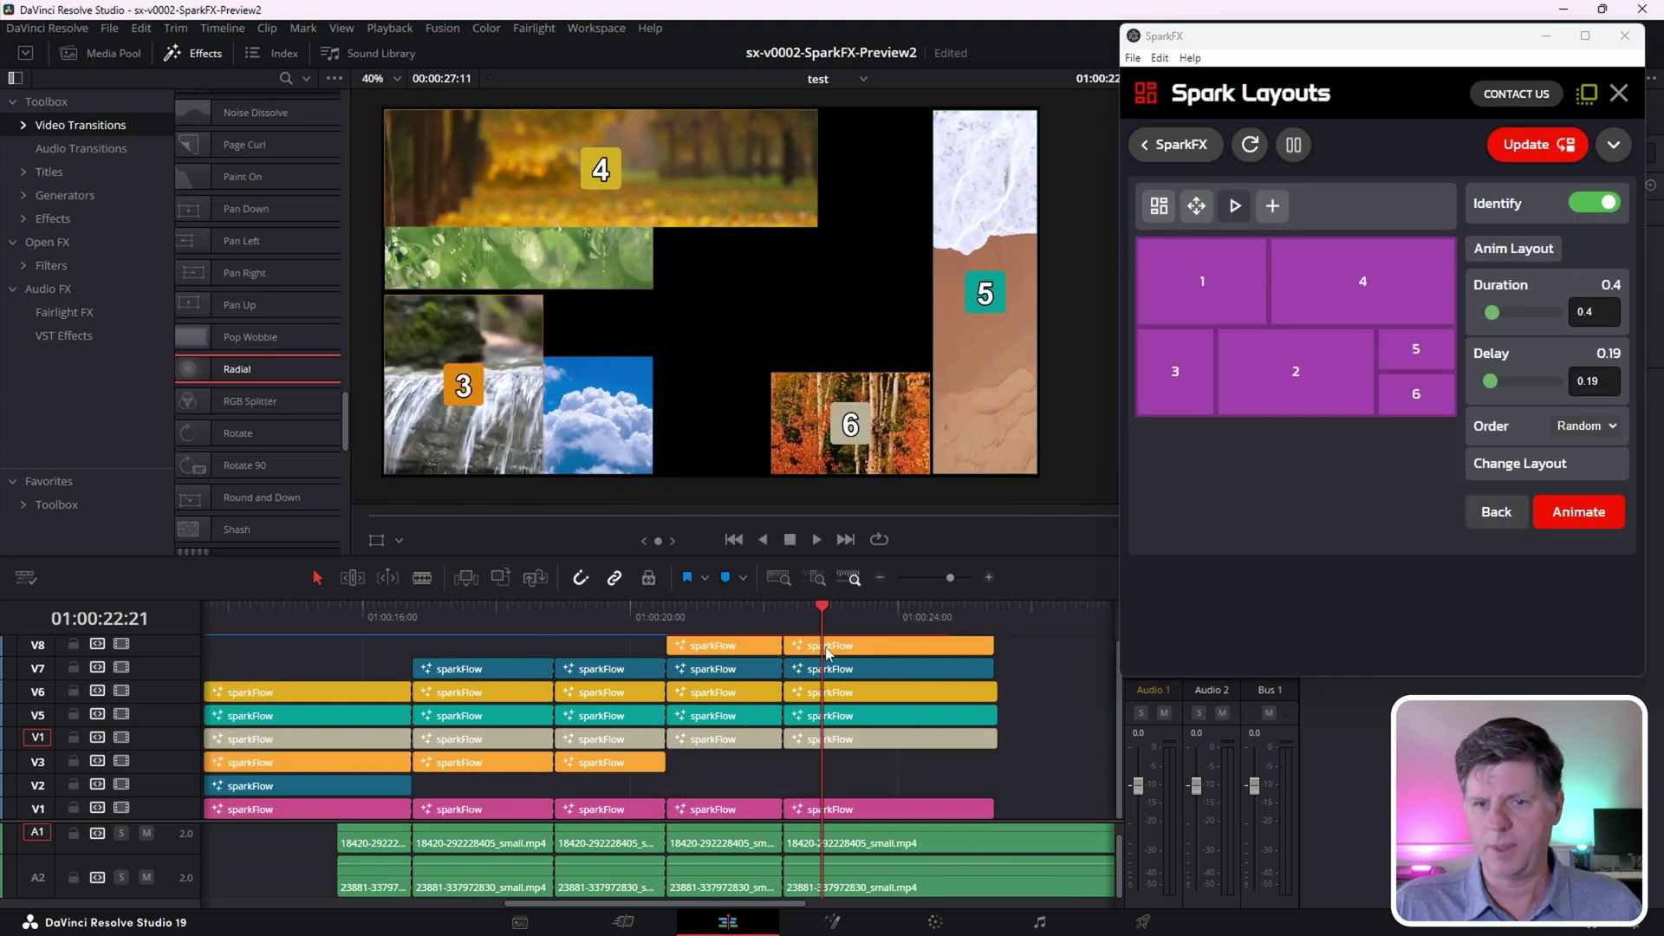
{"action": "mouse_move", "coordinate": [785, 617]}
{"action": "left_mouse_down"}
{"action": "mouse_move", "coordinate": [765, 615]}
{"action": "mouse_move", "coordinate": [792, 614]}
{"action": "left_mouse_up"}
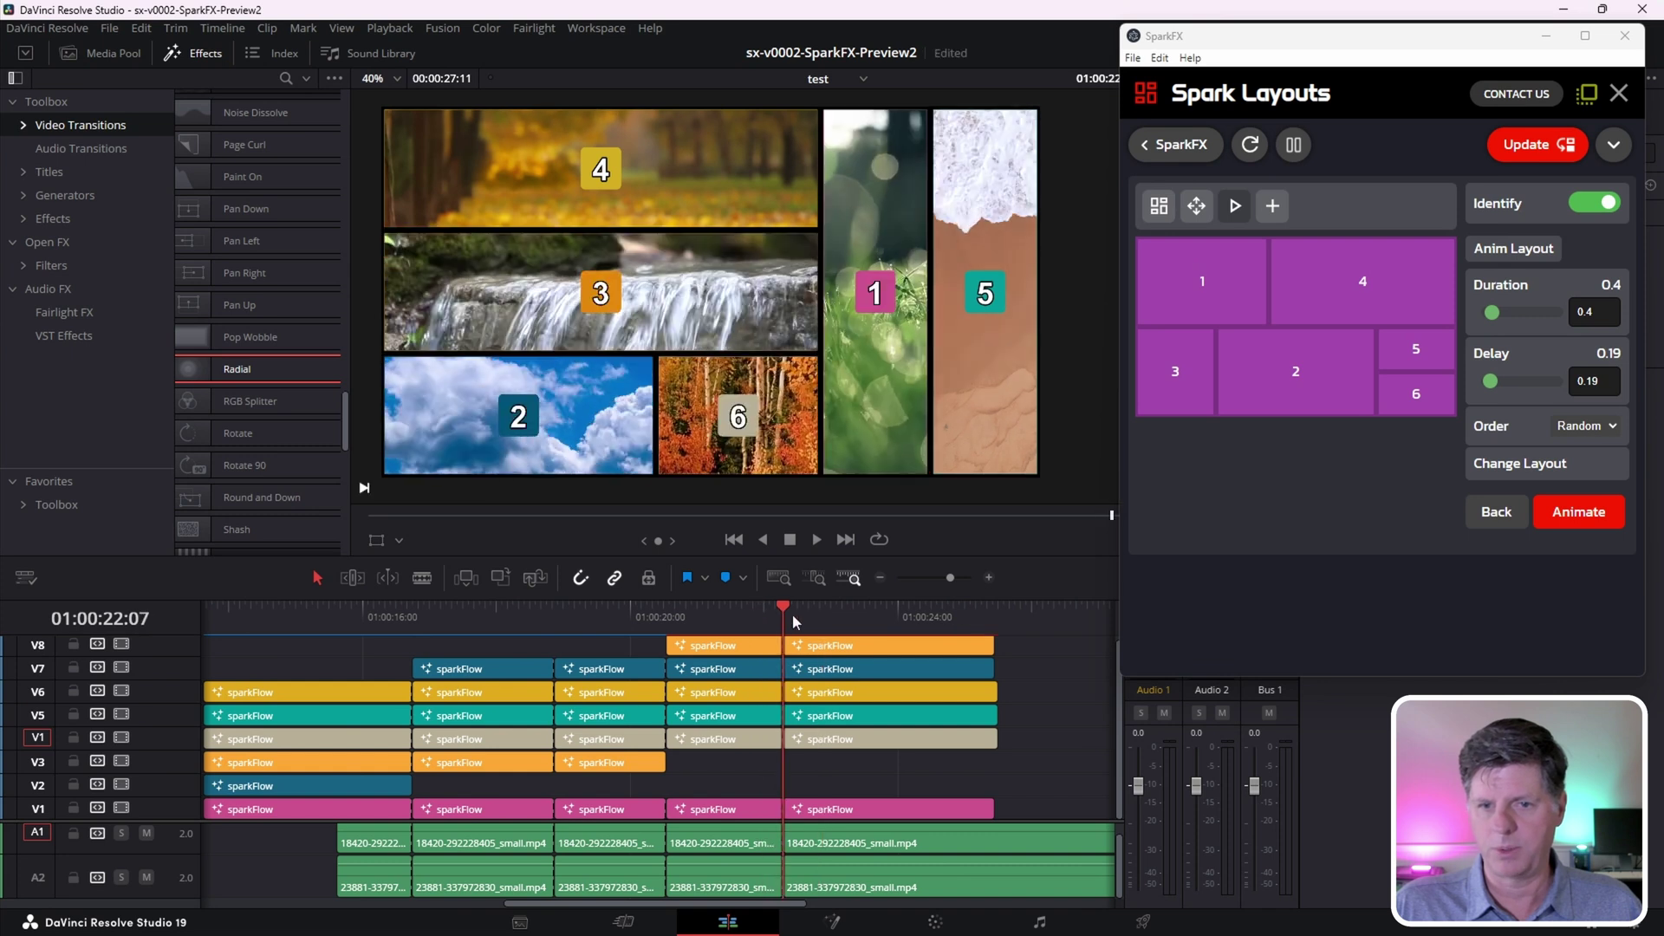
{"action": "key", "text": "space"}
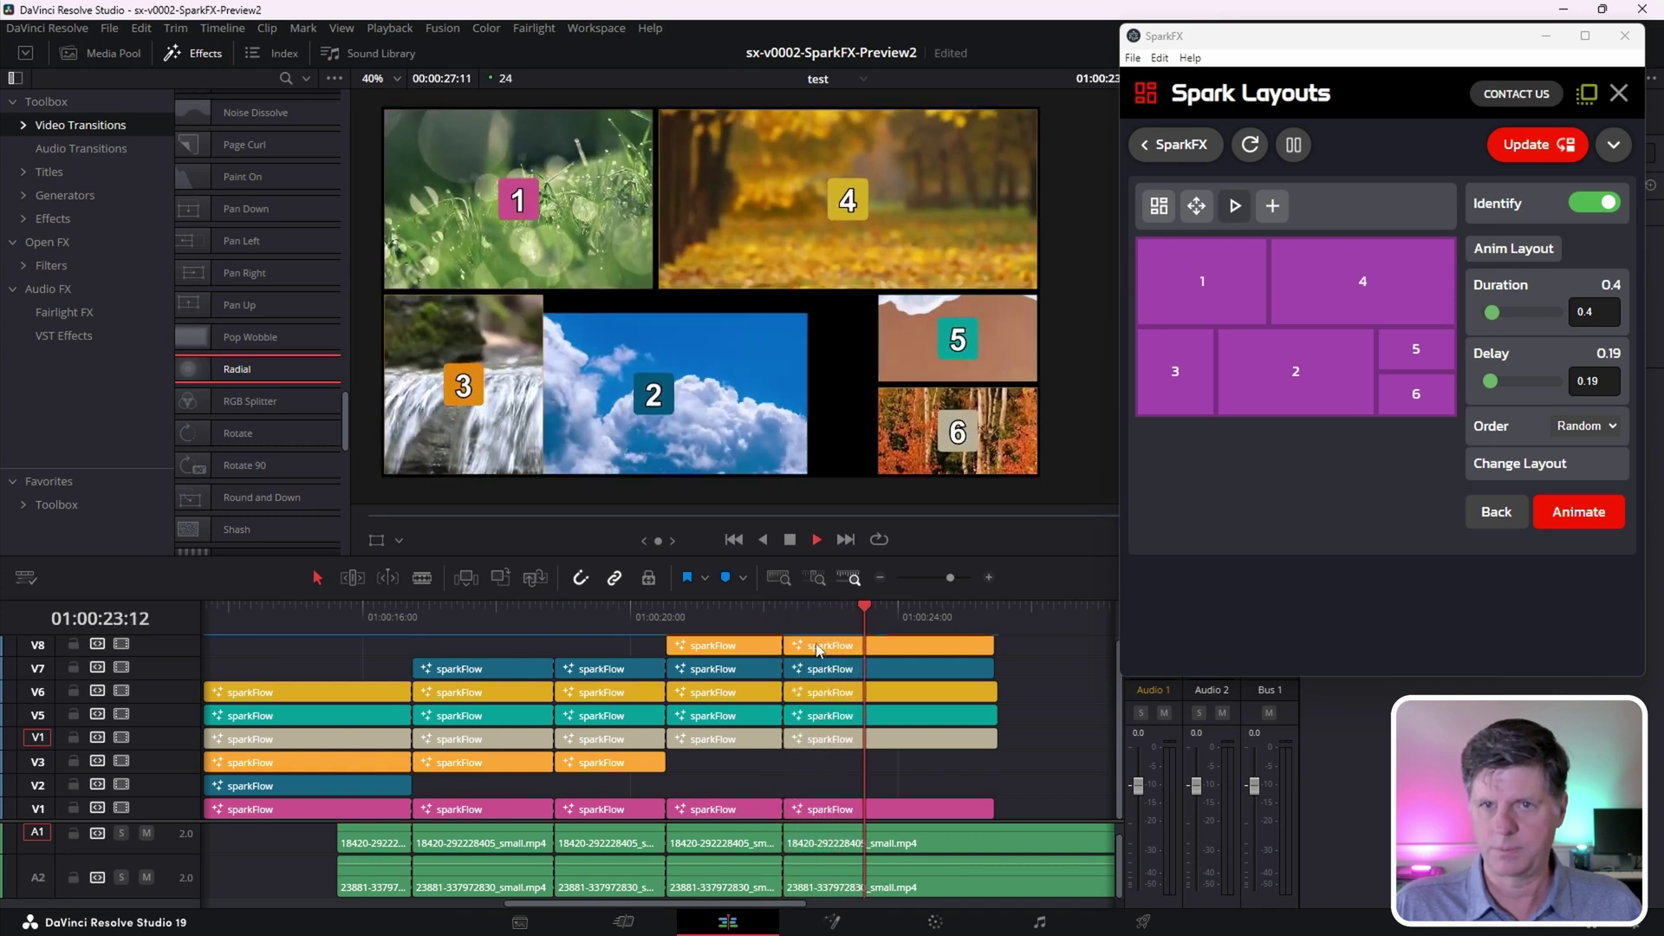
Split all the clips just after the return-to-default animation ends and place the playhead over the last group at 01:00:24:14
{"action": "left_click", "coordinate": [876, 618]}
{"action": "left_click_drag", "start_coordinate": [878, 621], "coordinate": [884, 620]}
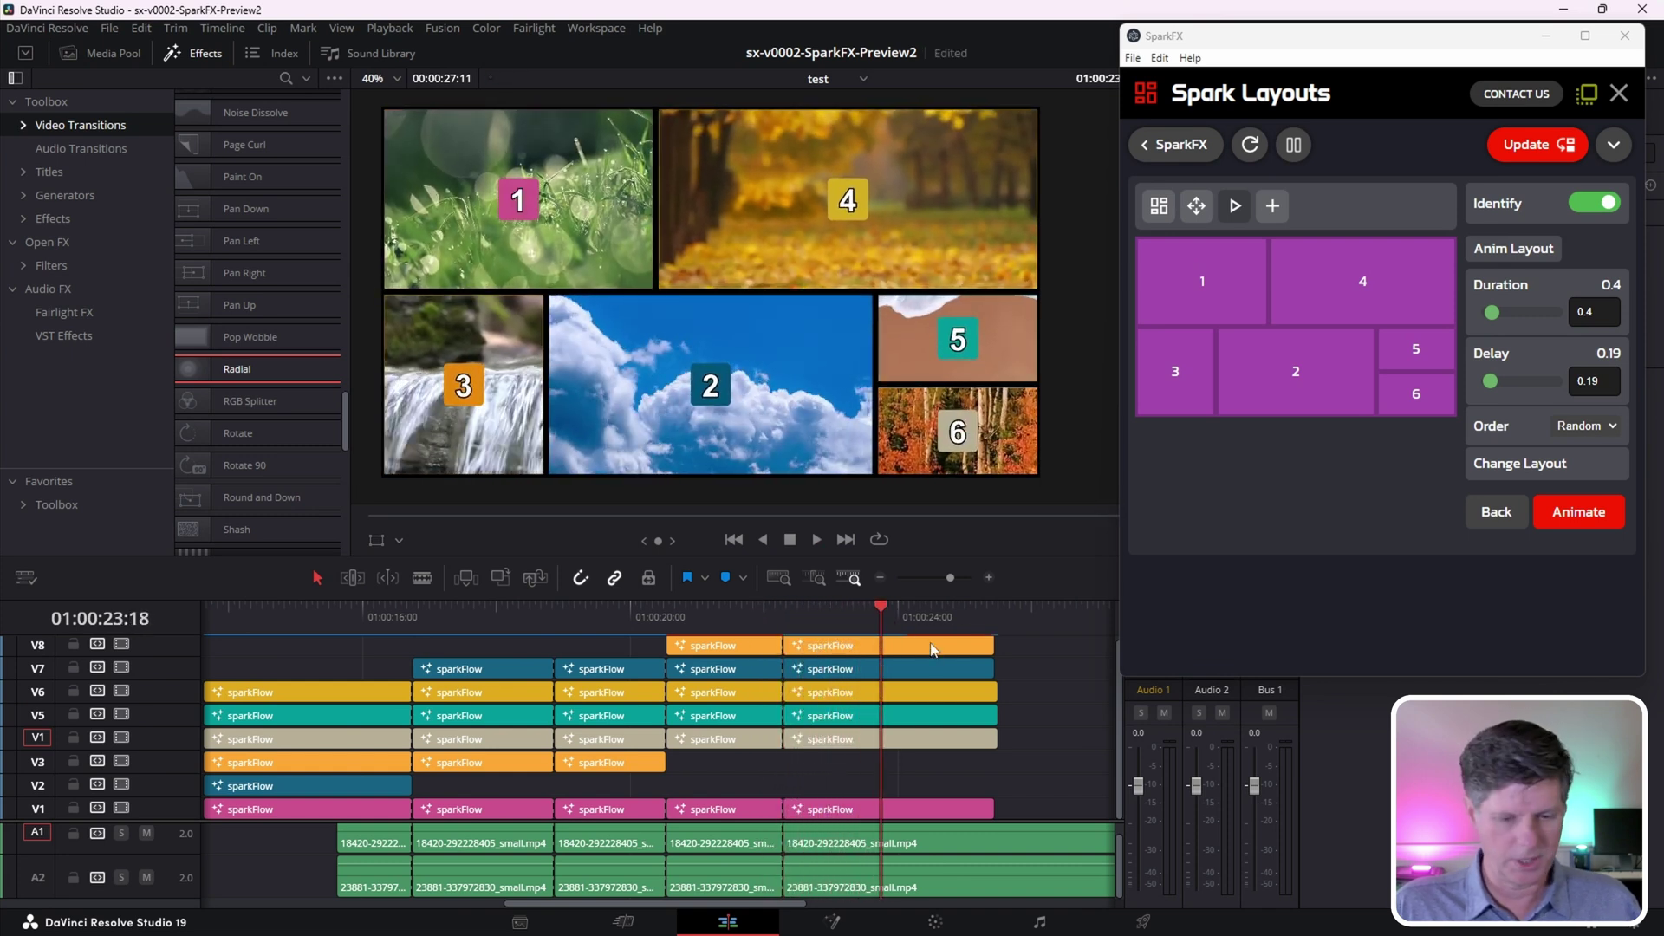
{"action": "left_click", "coordinate": [995, 625]}
{"action": "left_click", "coordinate": [890, 617]}
{"action": "key", "text": "ctrl+b"}
{"action": "left_click", "coordinate": [936, 617]}
Apply an Anim Out to the last group with Duration 0.6, Delay 0.2, Slide None and Fade enabled
{"action": "left_click", "coordinate": [1497, 512]}
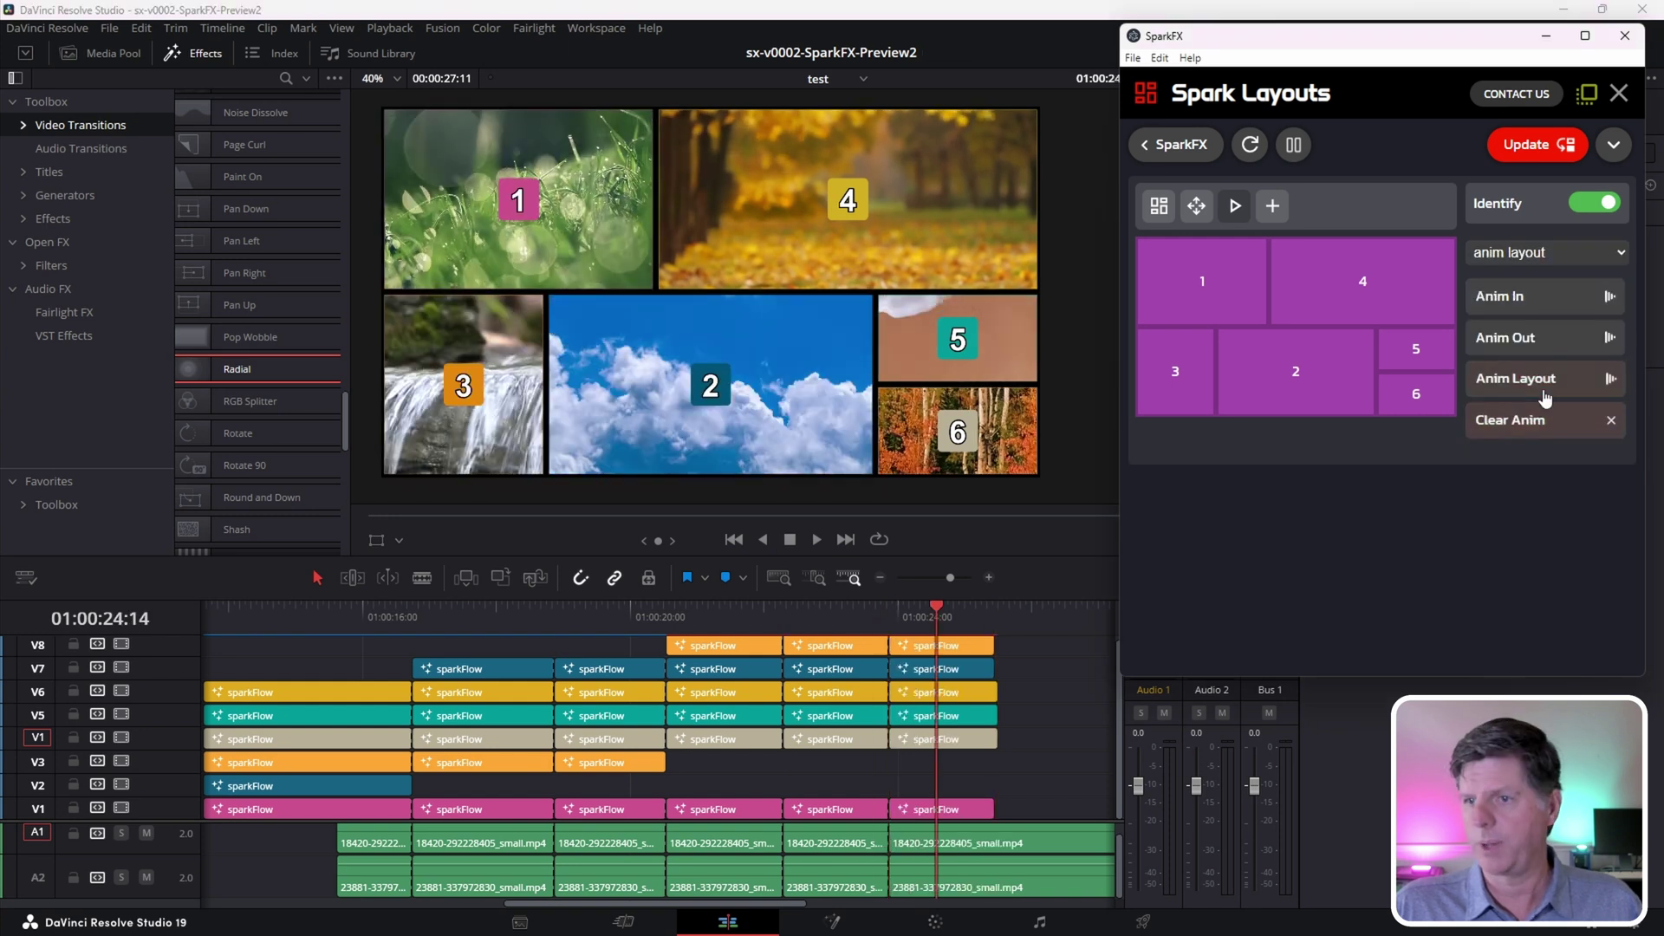
{"action": "left_click", "coordinate": [1531, 345]}
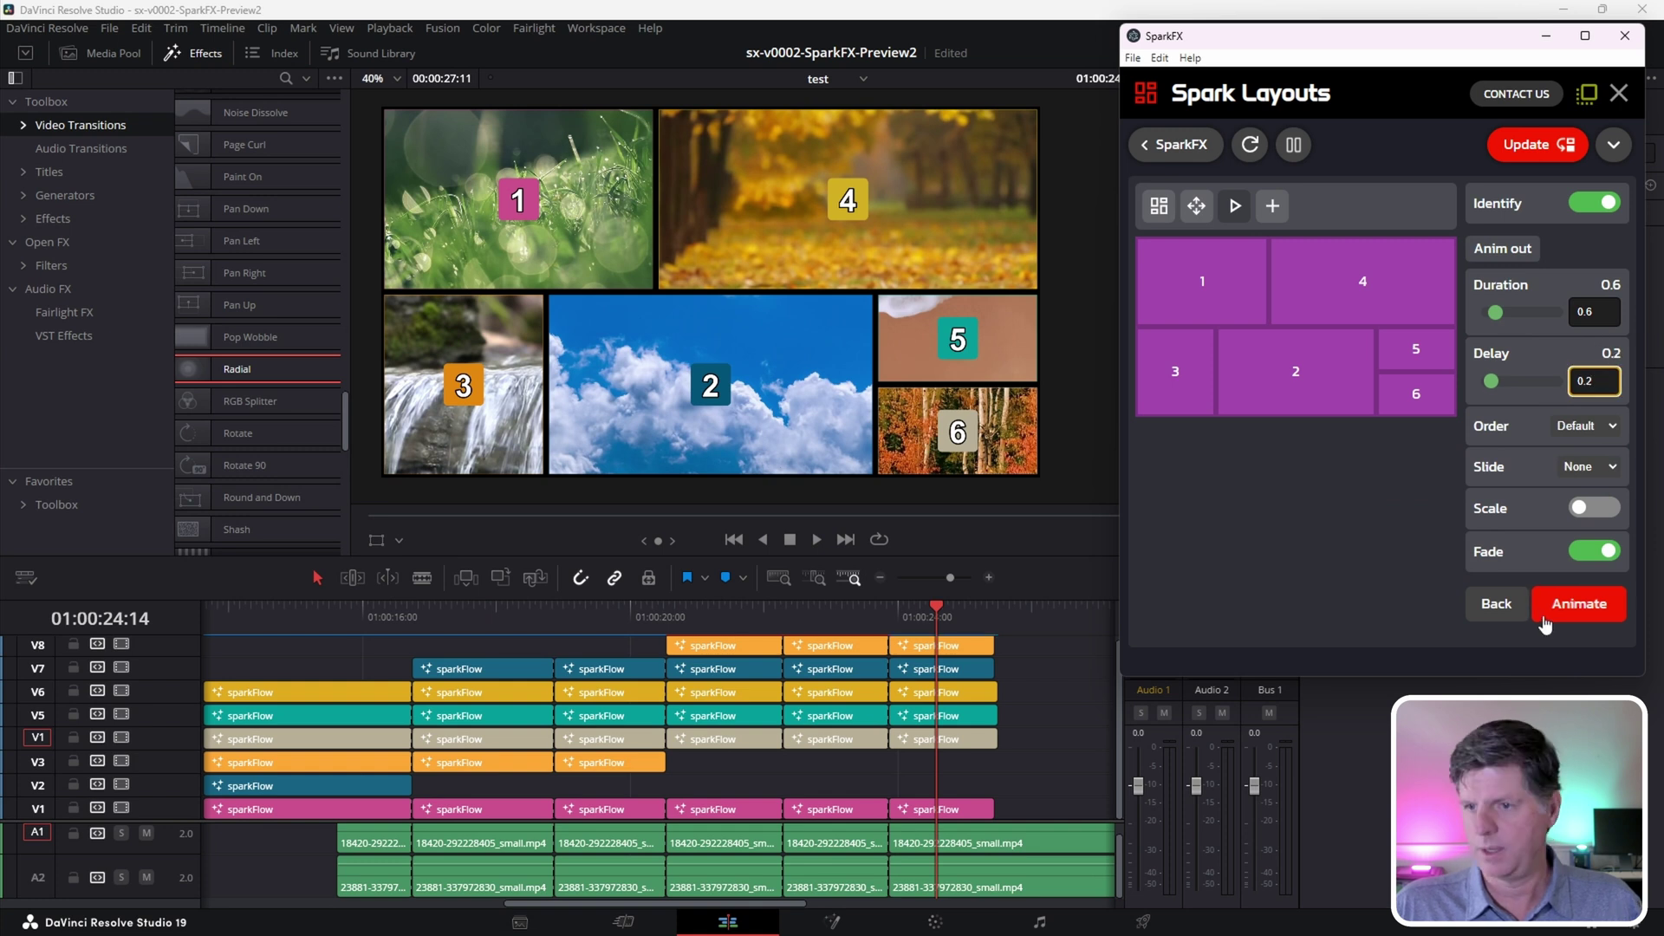
{"action": "left_click", "coordinate": [1578, 607]}
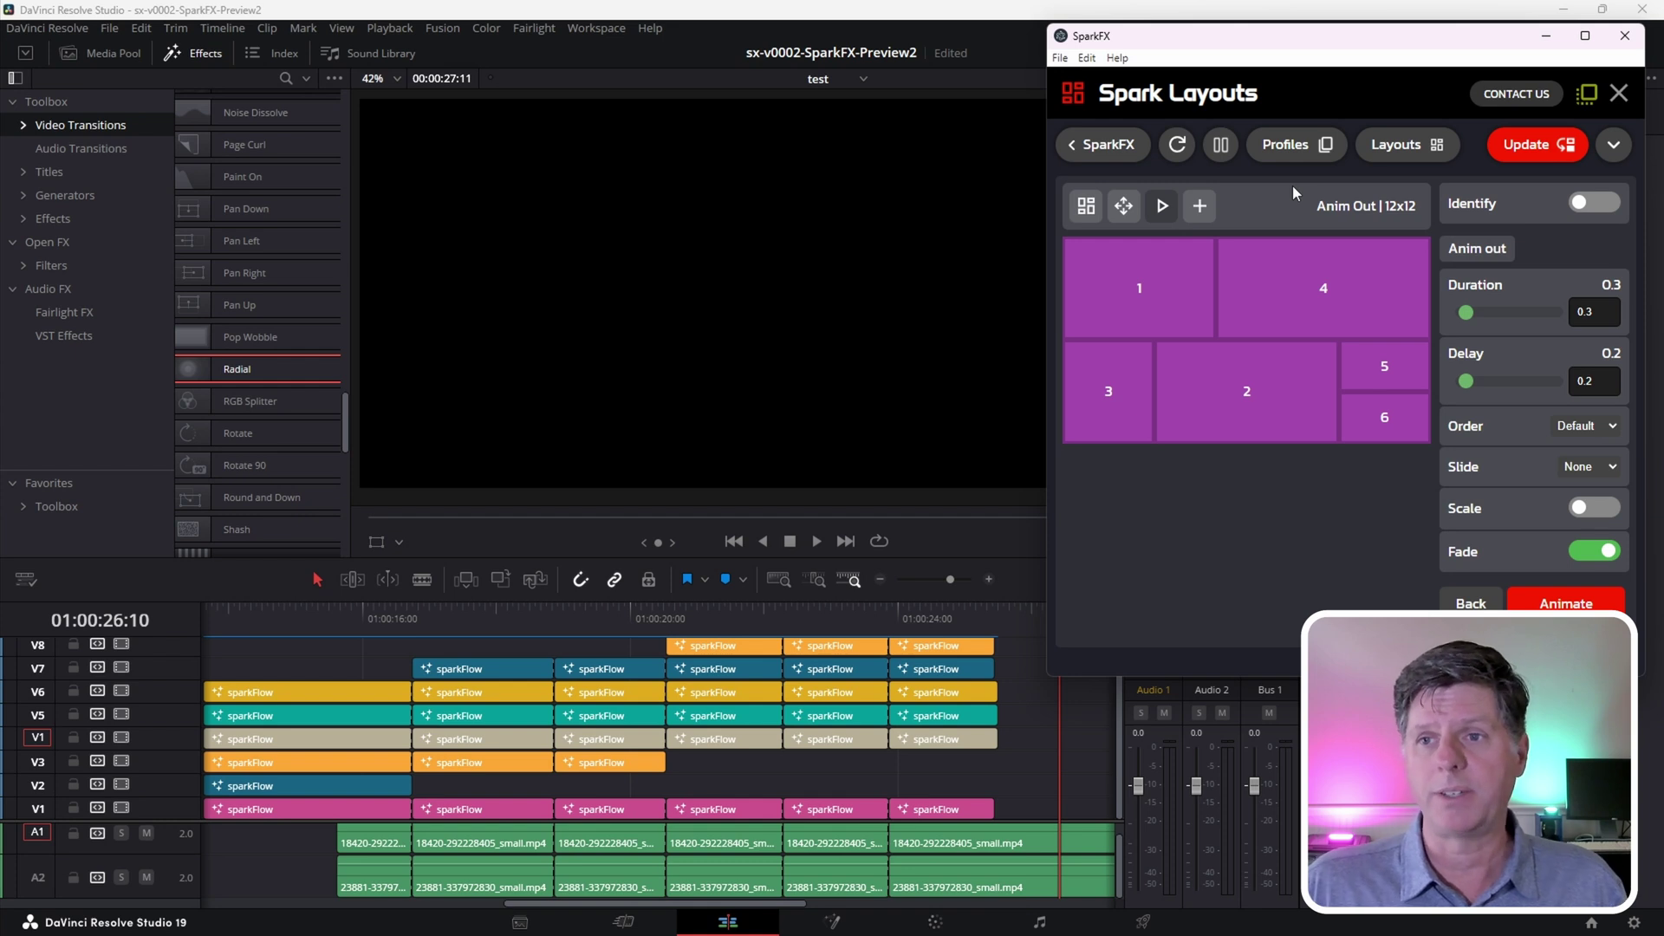
View the saved layouts list and close it again
{"action": "left_click", "coordinate": [1400, 144]}
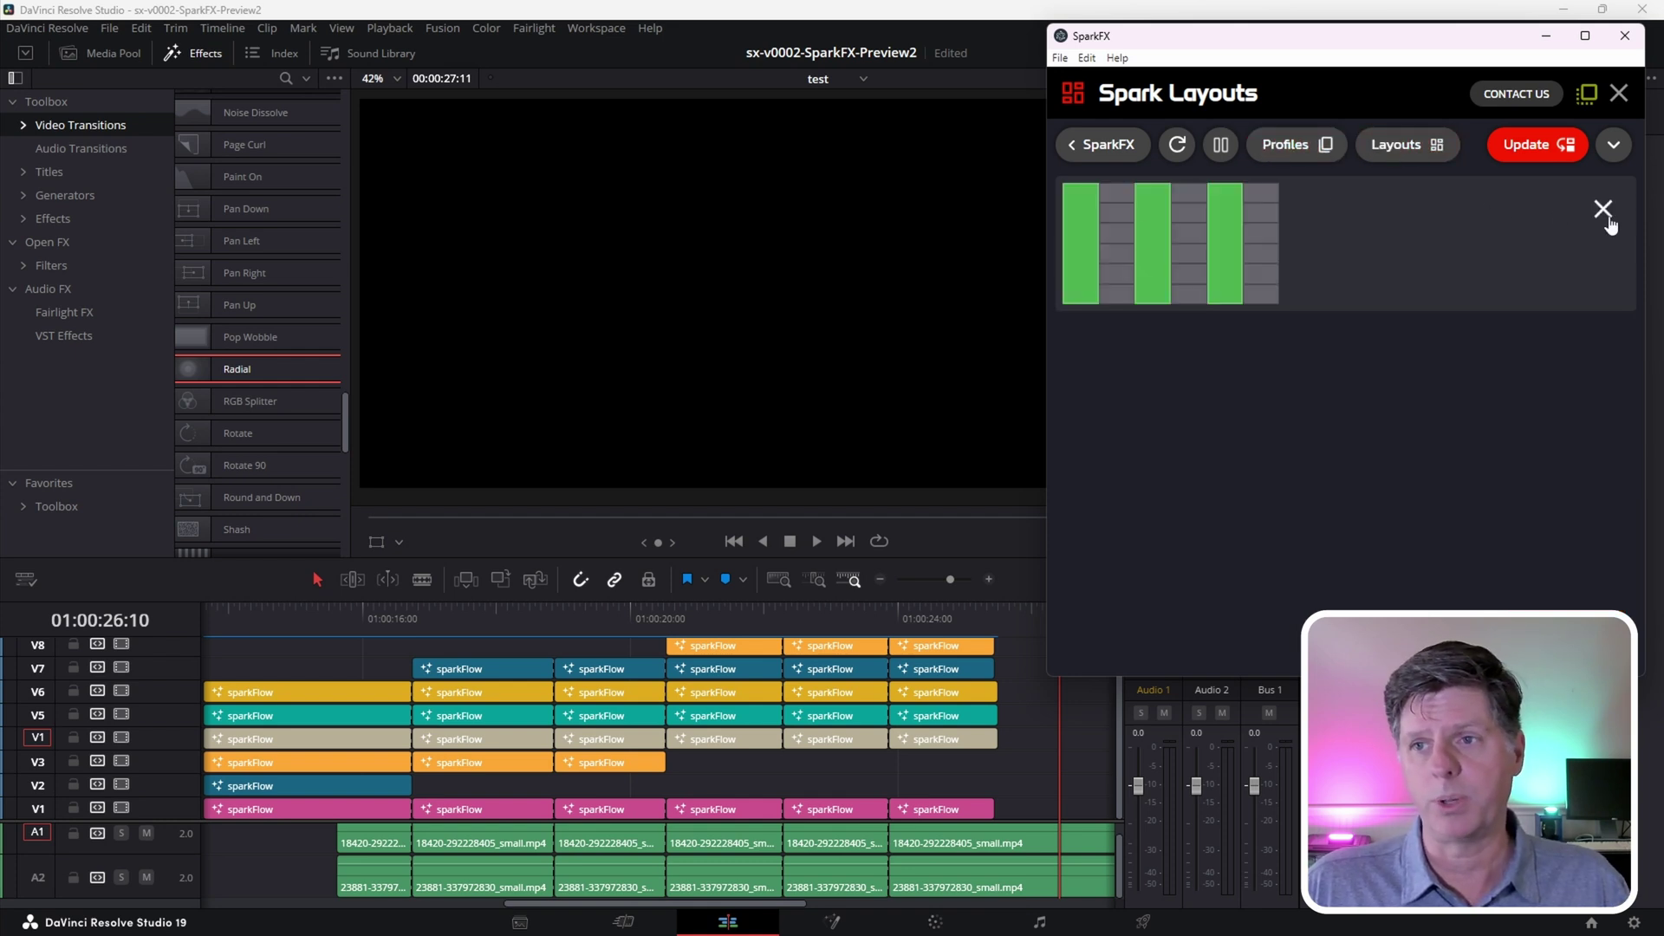
{"action": "left_click", "coordinate": [1605, 215]}
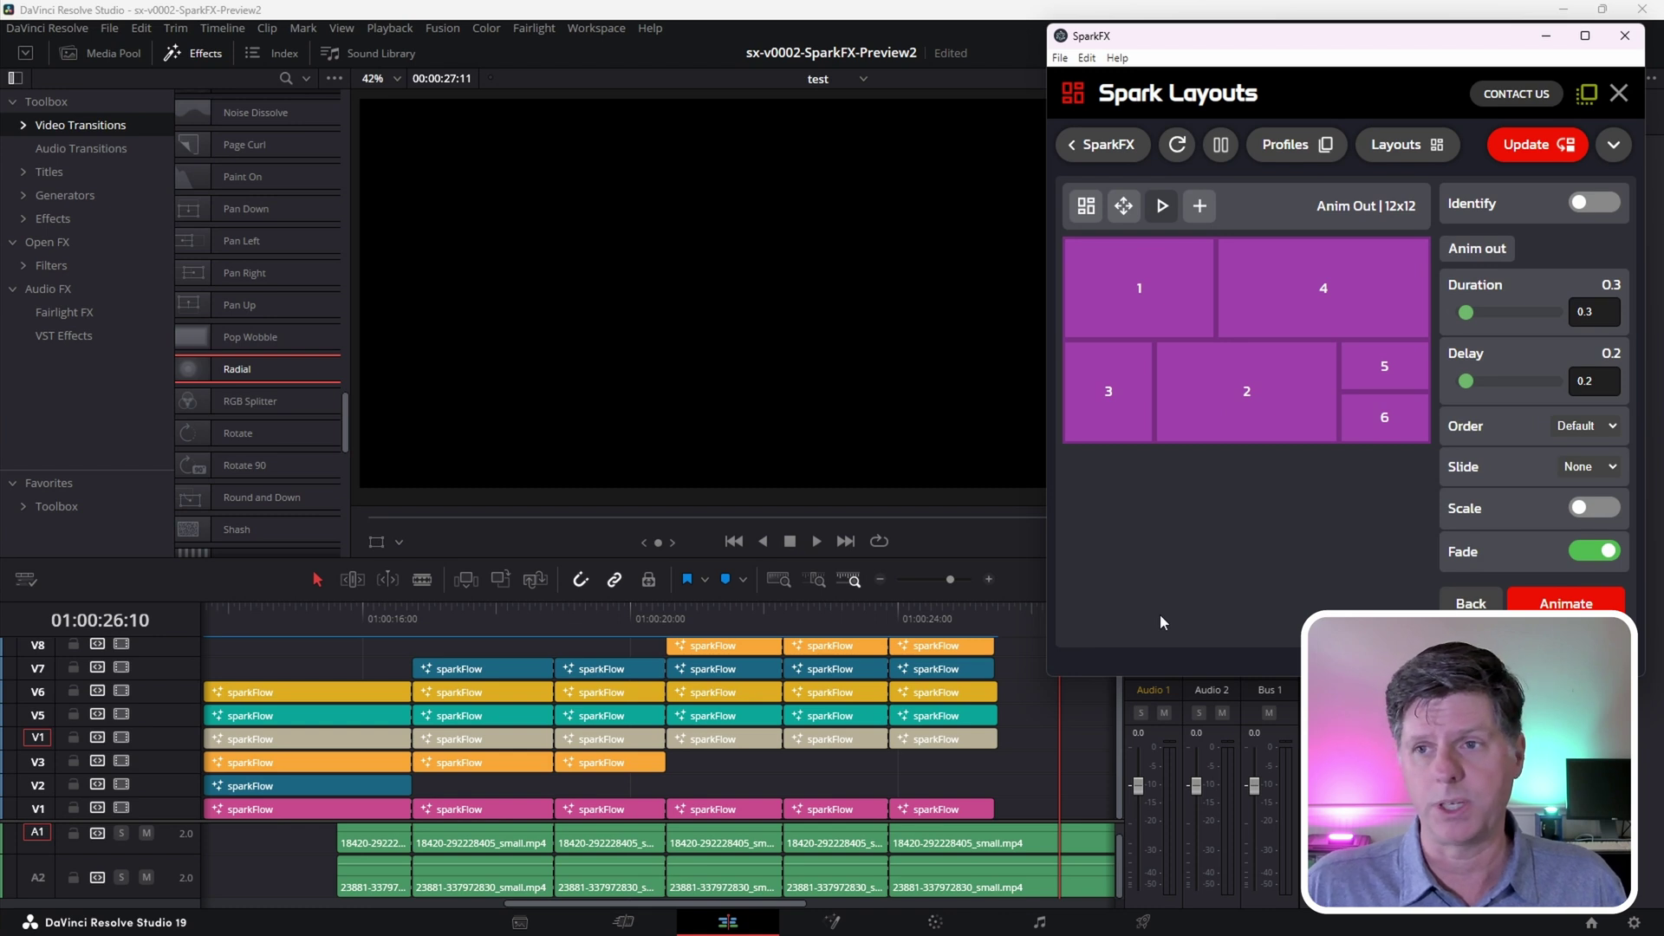